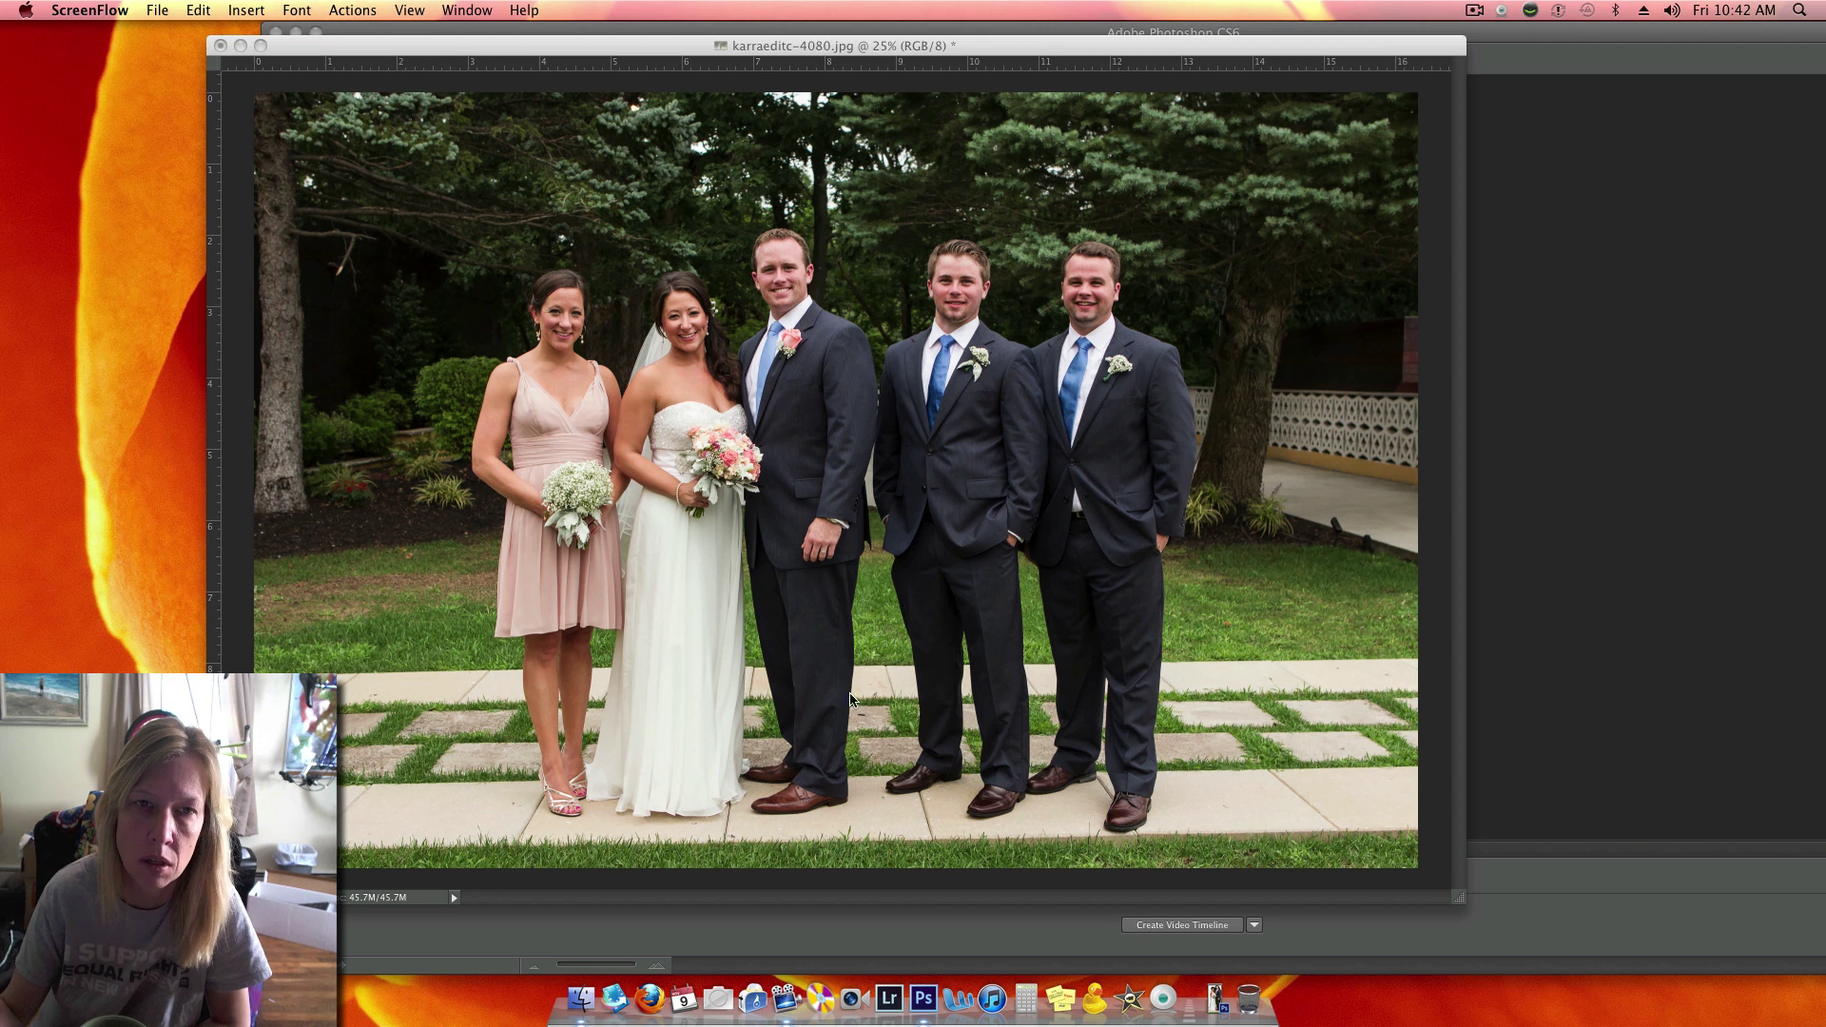
# Switch to Photoshop and arrange its workspace and the karraeditc-4080.jpg window so the tools and whole group photo are accessible
pyautogui.click(568, 52)
pyautogui.moveTo(651, 48); pyautogui.dragTo(791, 55)
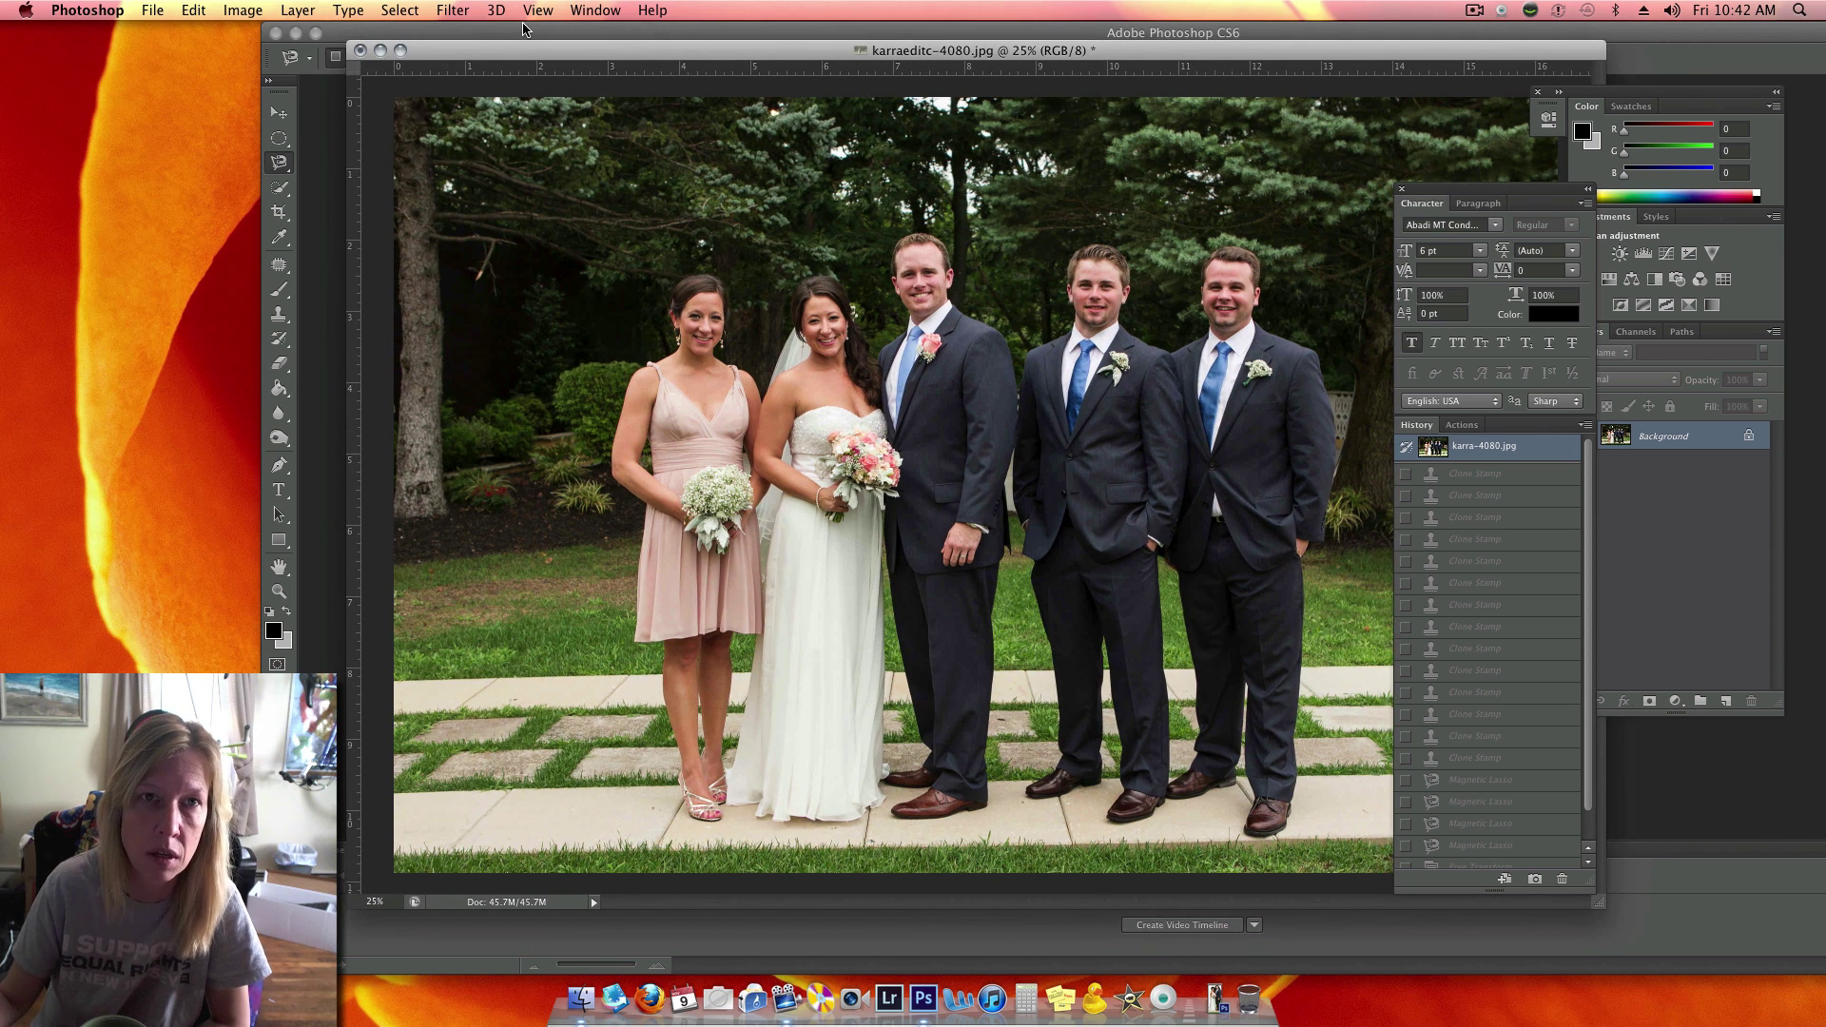
pyautogui.moveTo(525, 33); pyautogui.dragTo(354, 34)
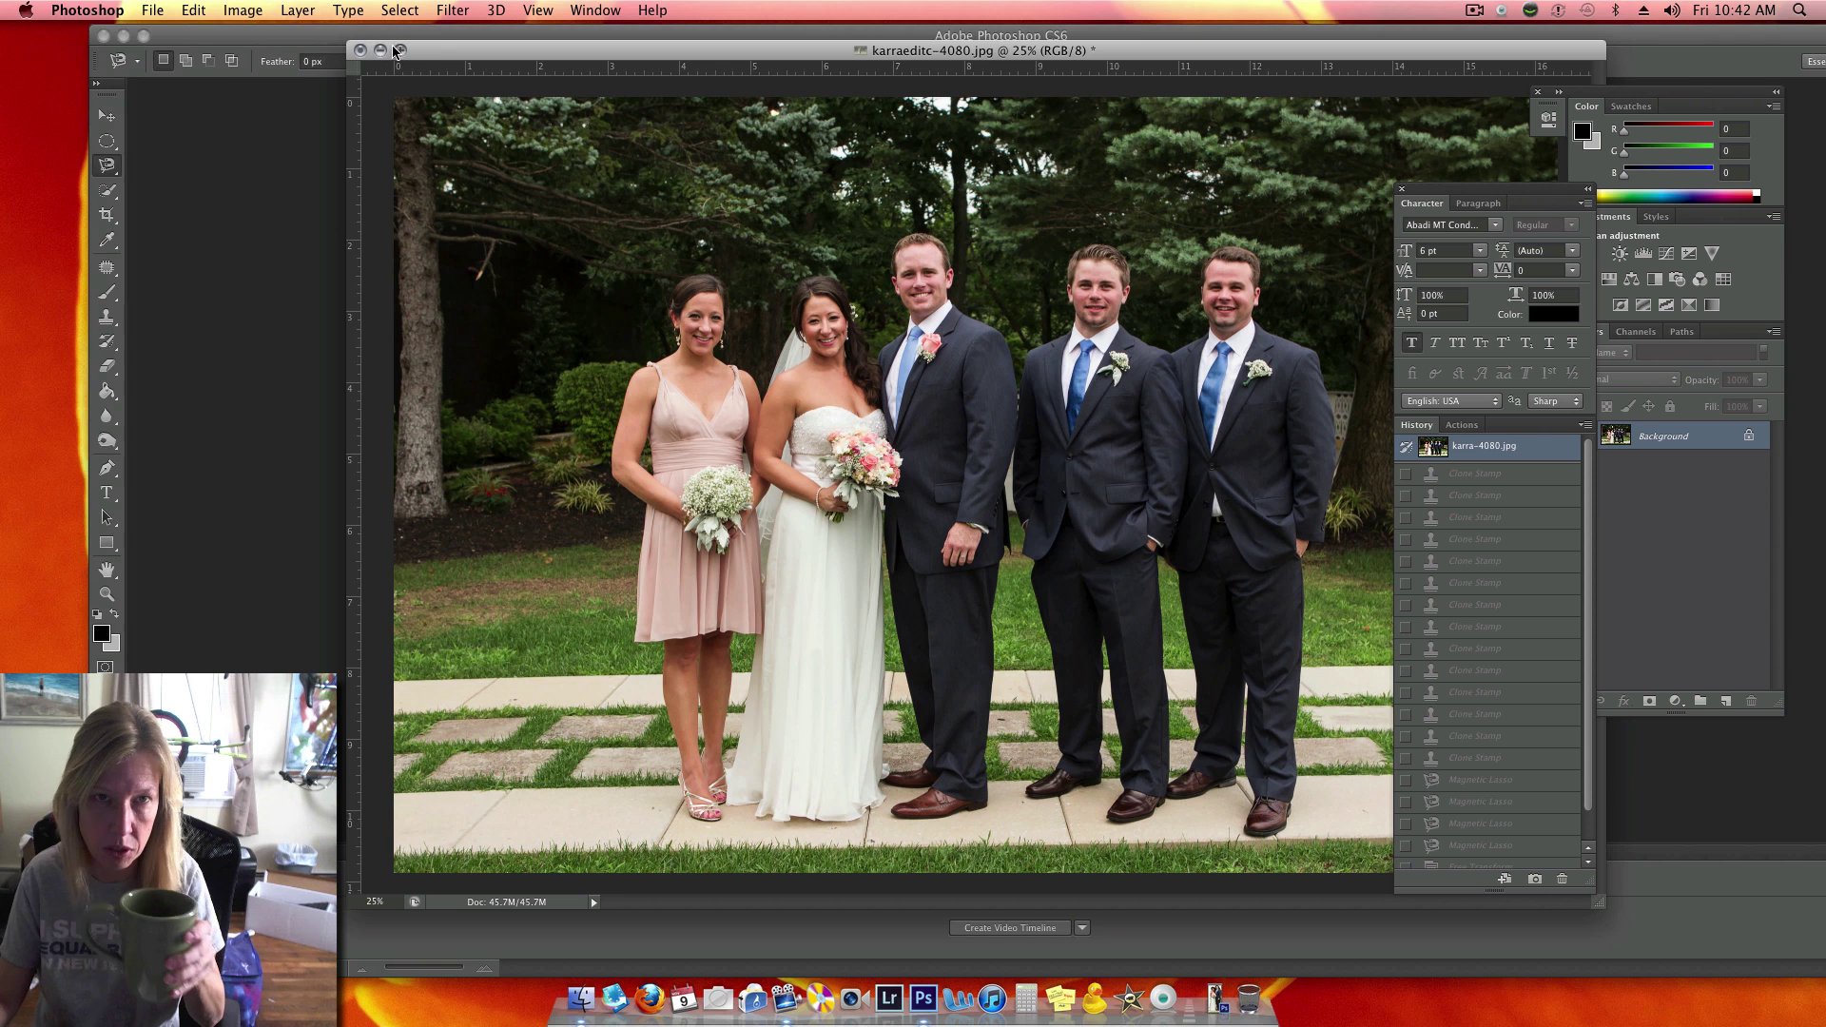
pyautogui.doubleClick(444, 49)
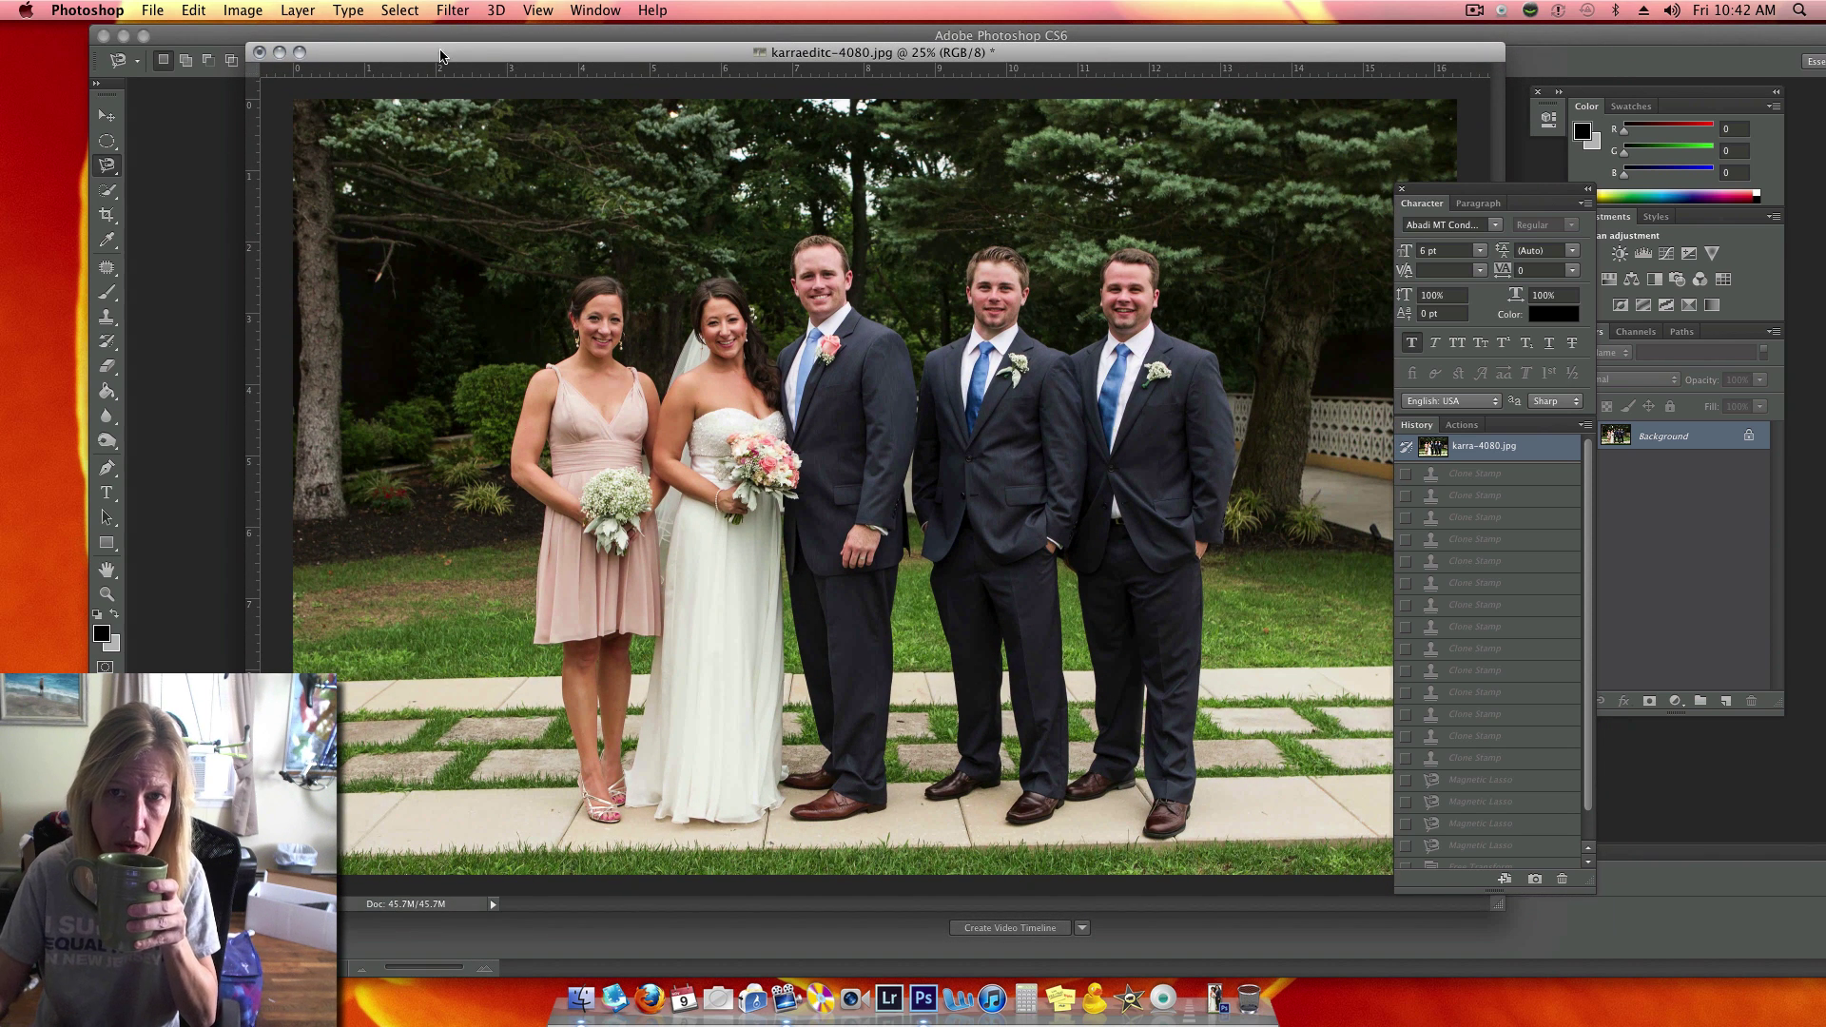
pyautogui.moveTo(502, 55); pyautogui.dragTo(470, 53)
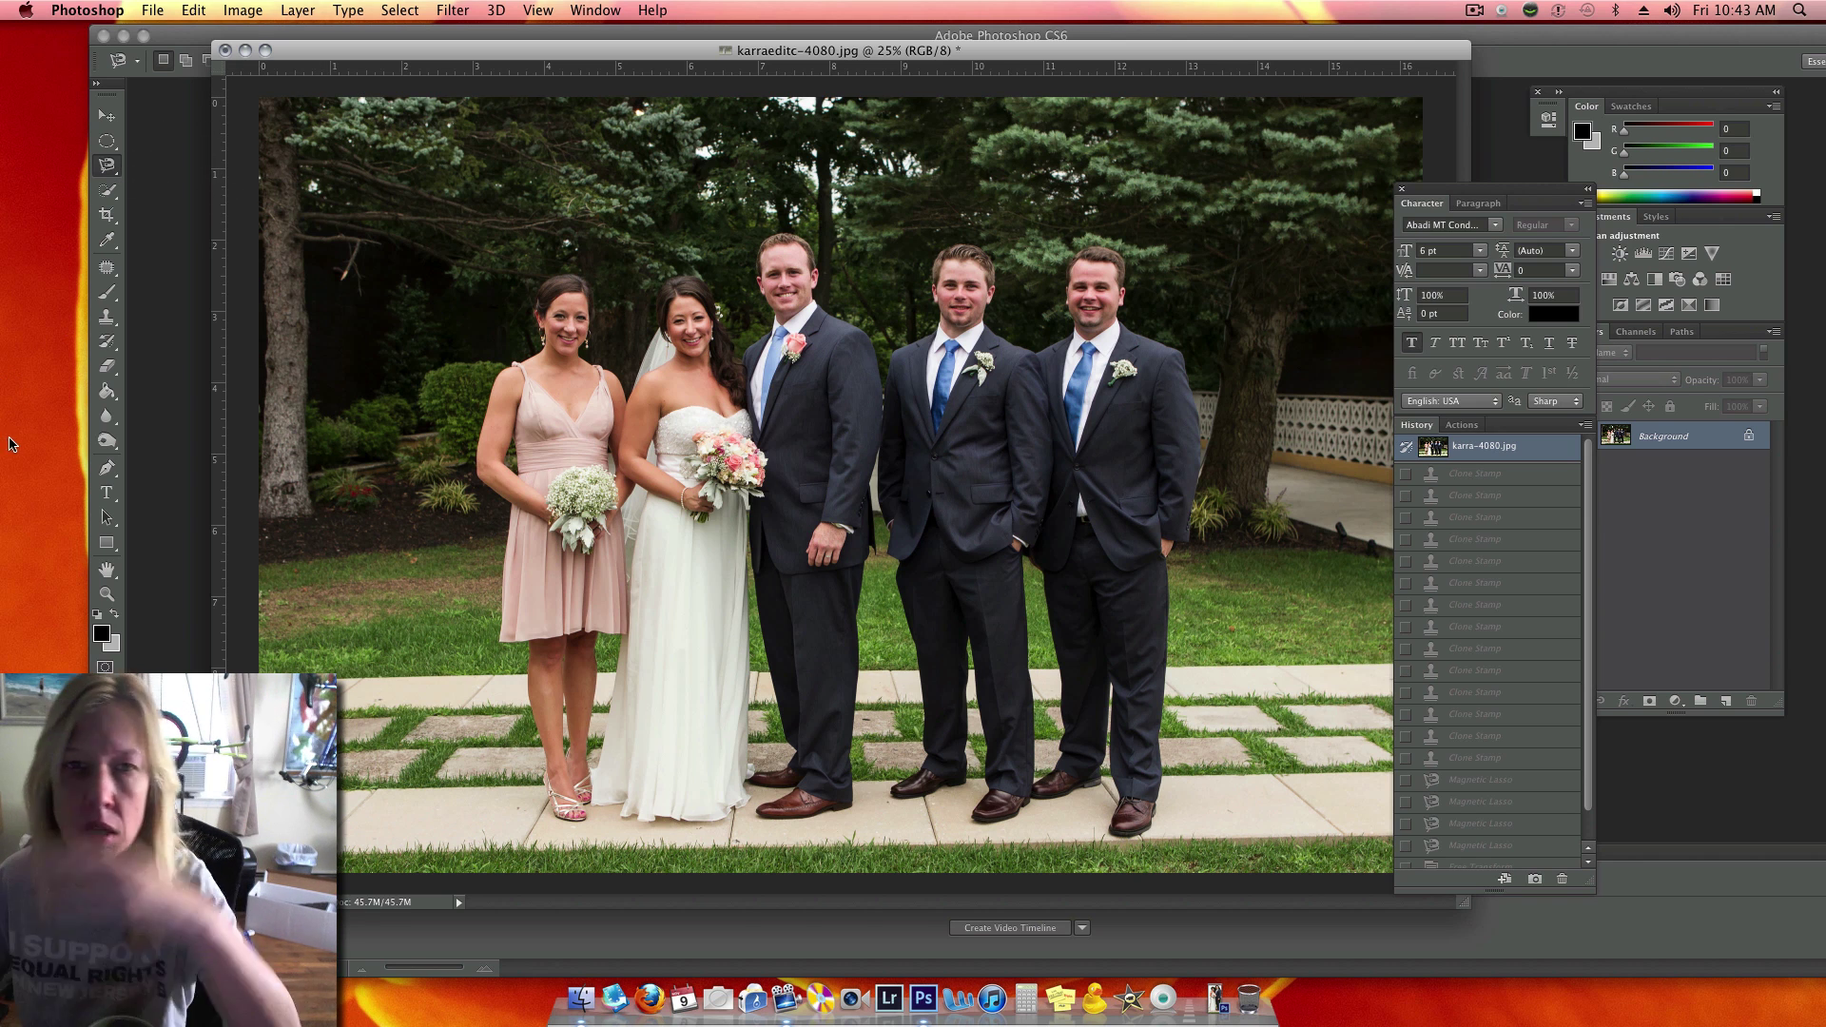
# Outline the bride and groom together with the Magnetic Lasso and copy the selection
pyautogui.click(643, 361)
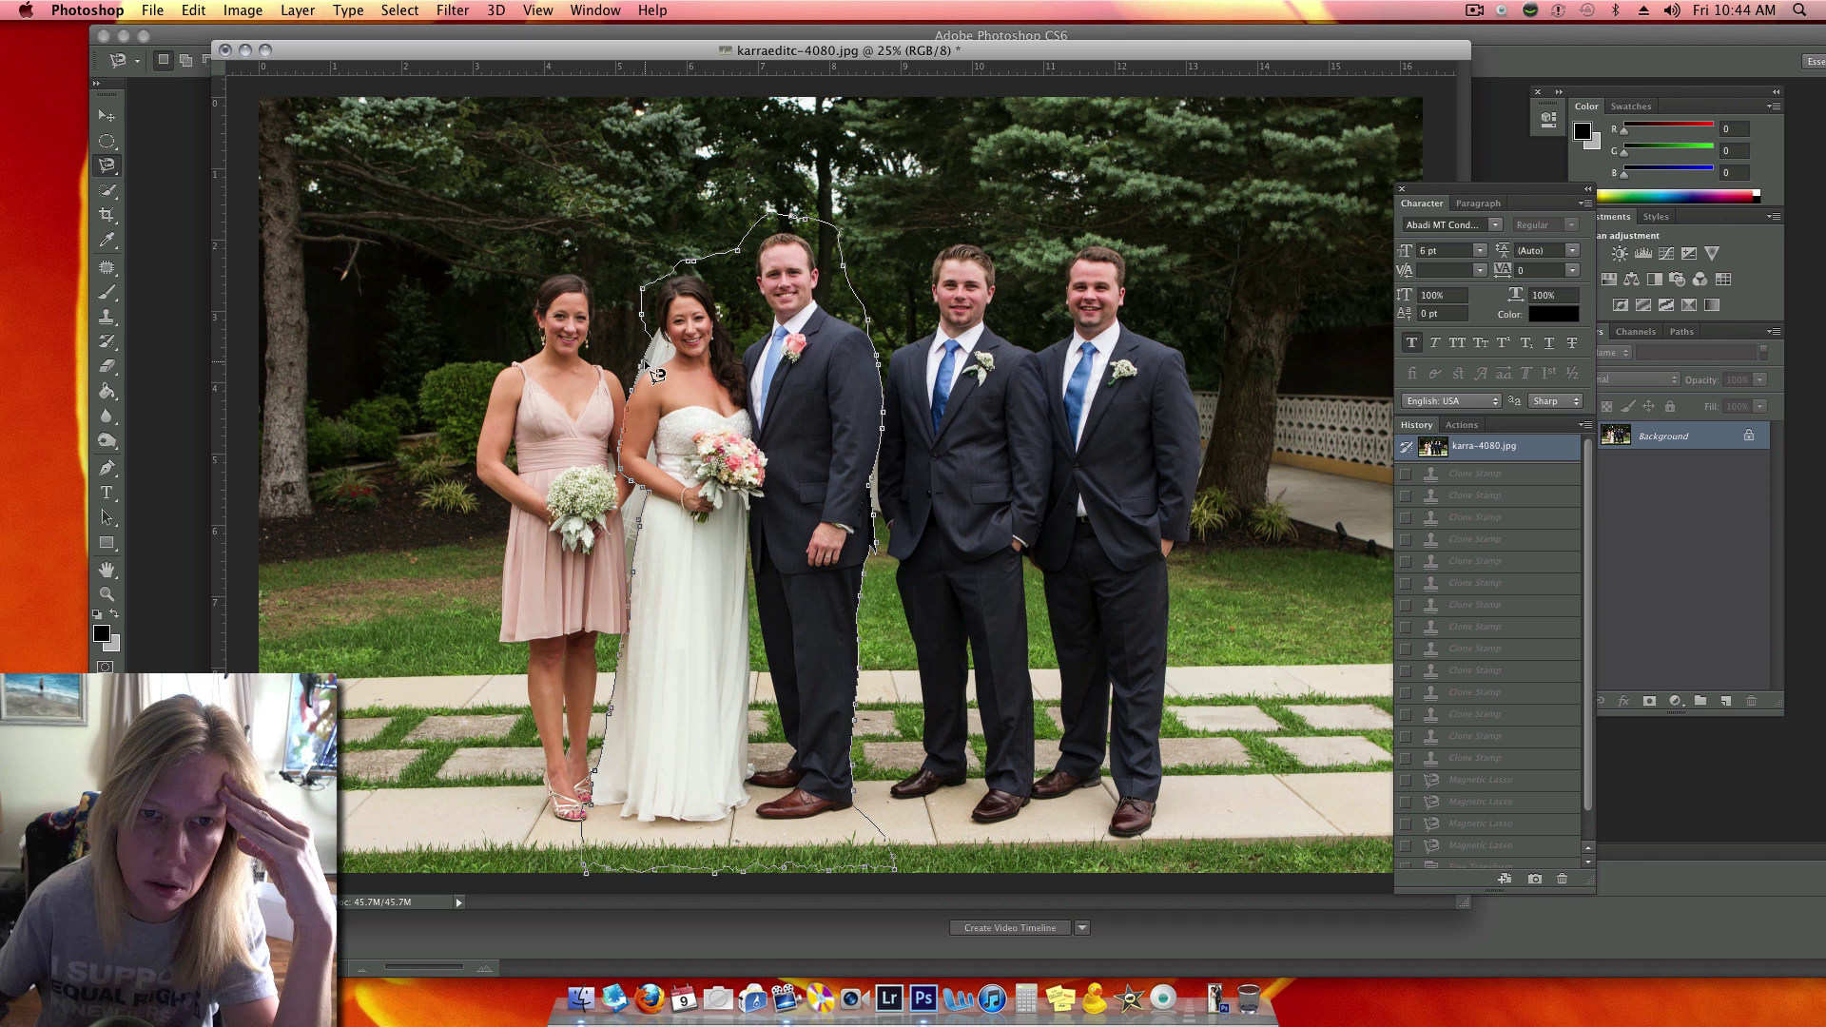
pyautogui.doubleClick(651, 377)
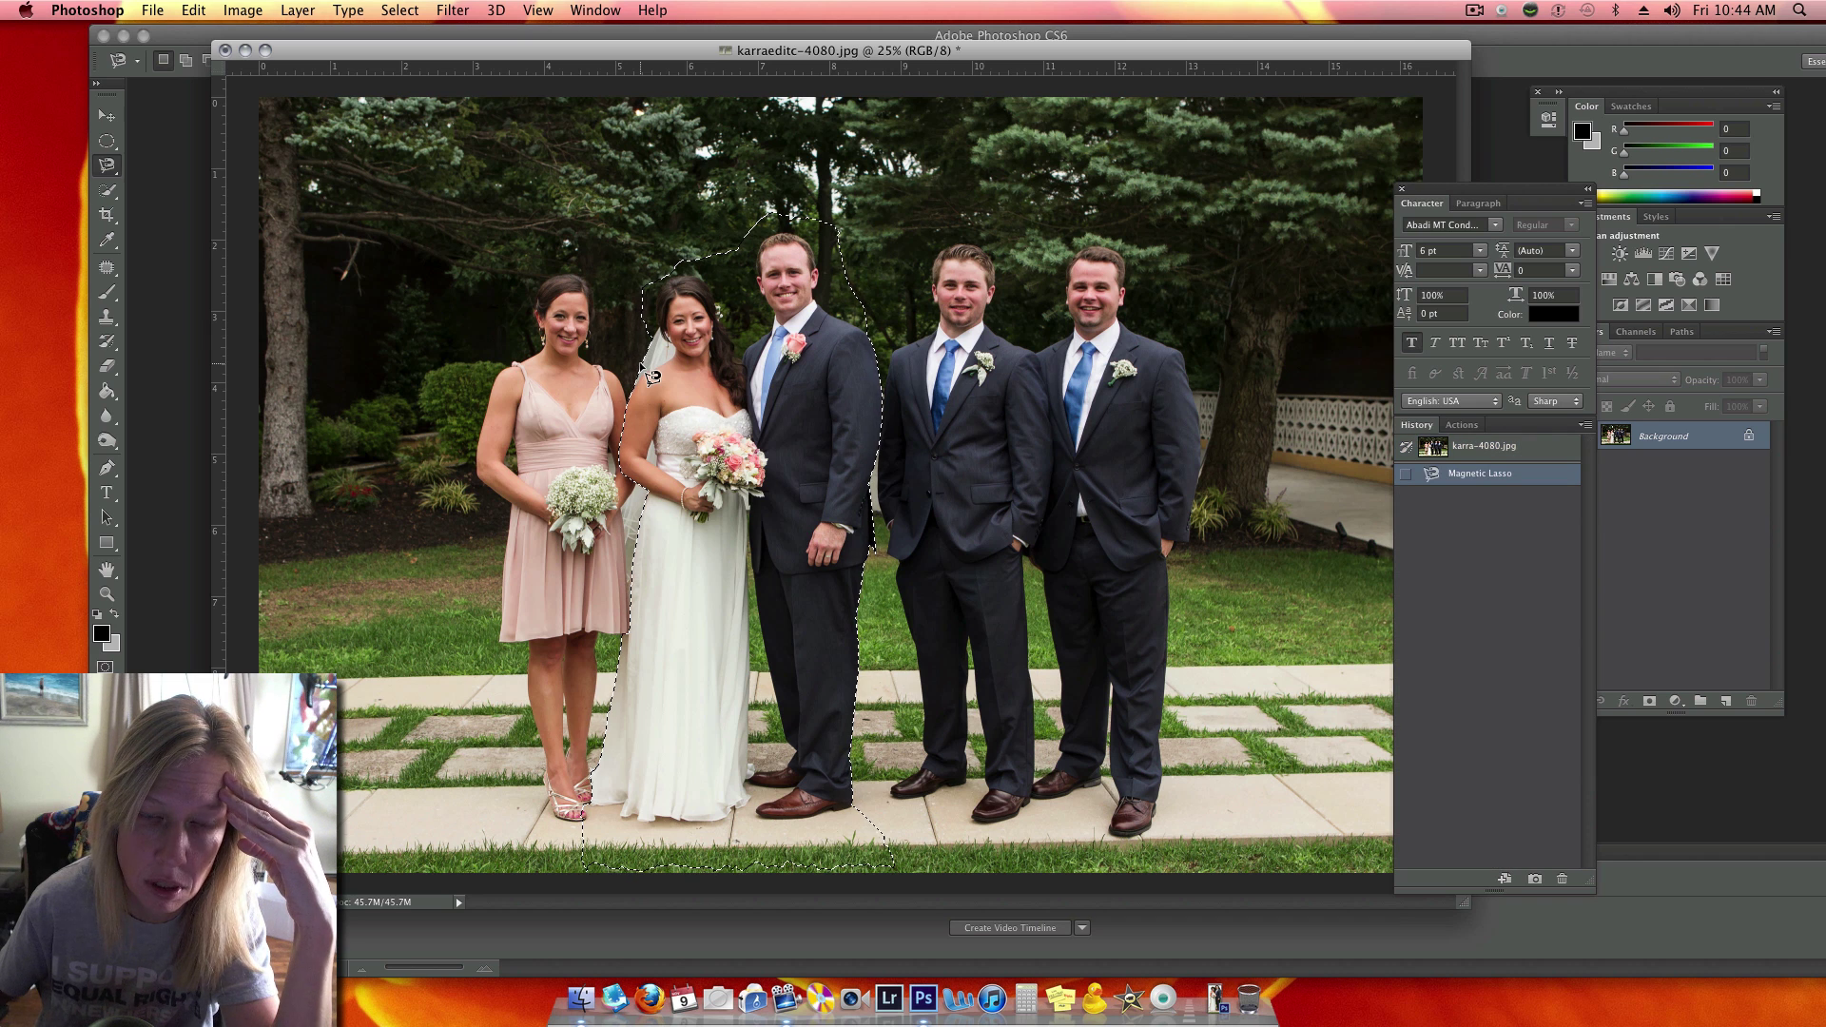
pyautogui.click(194, 10)
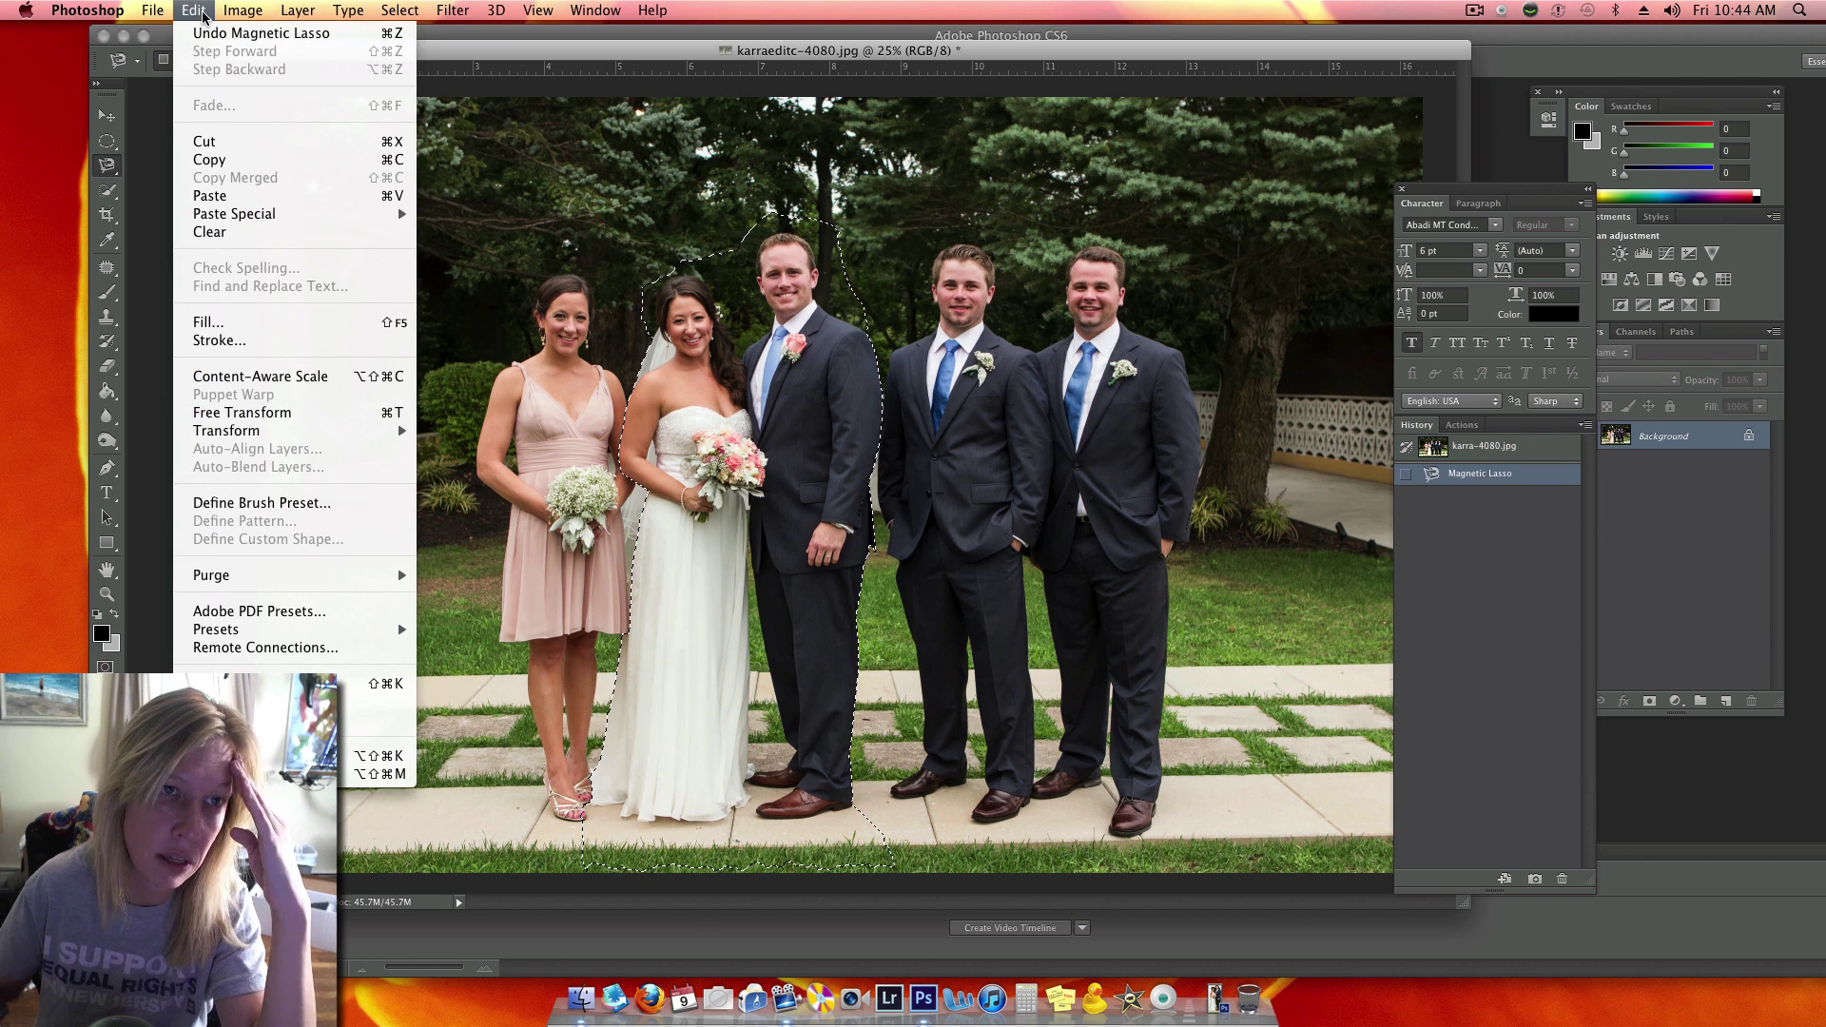
pyautogui.click(226, 164)
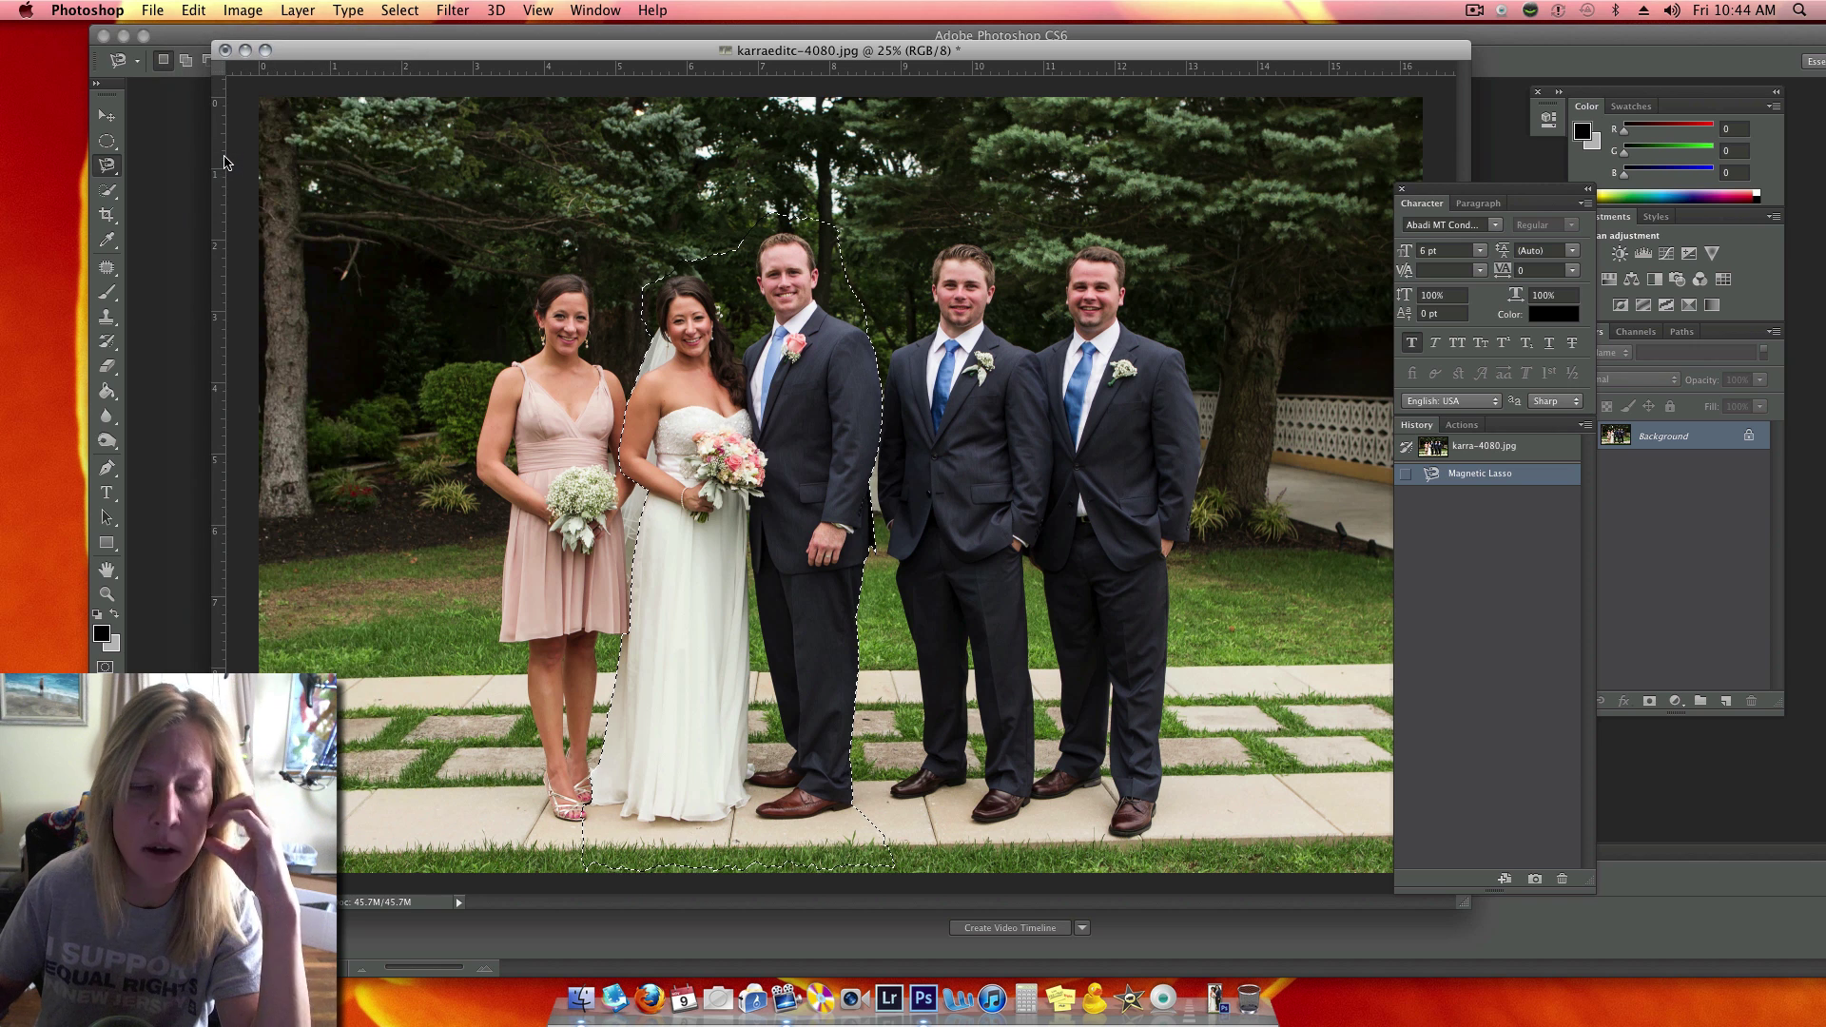
# Create a new document at the default clipboard size and paste the copied couple into it
pyautogui.click(194, 10)
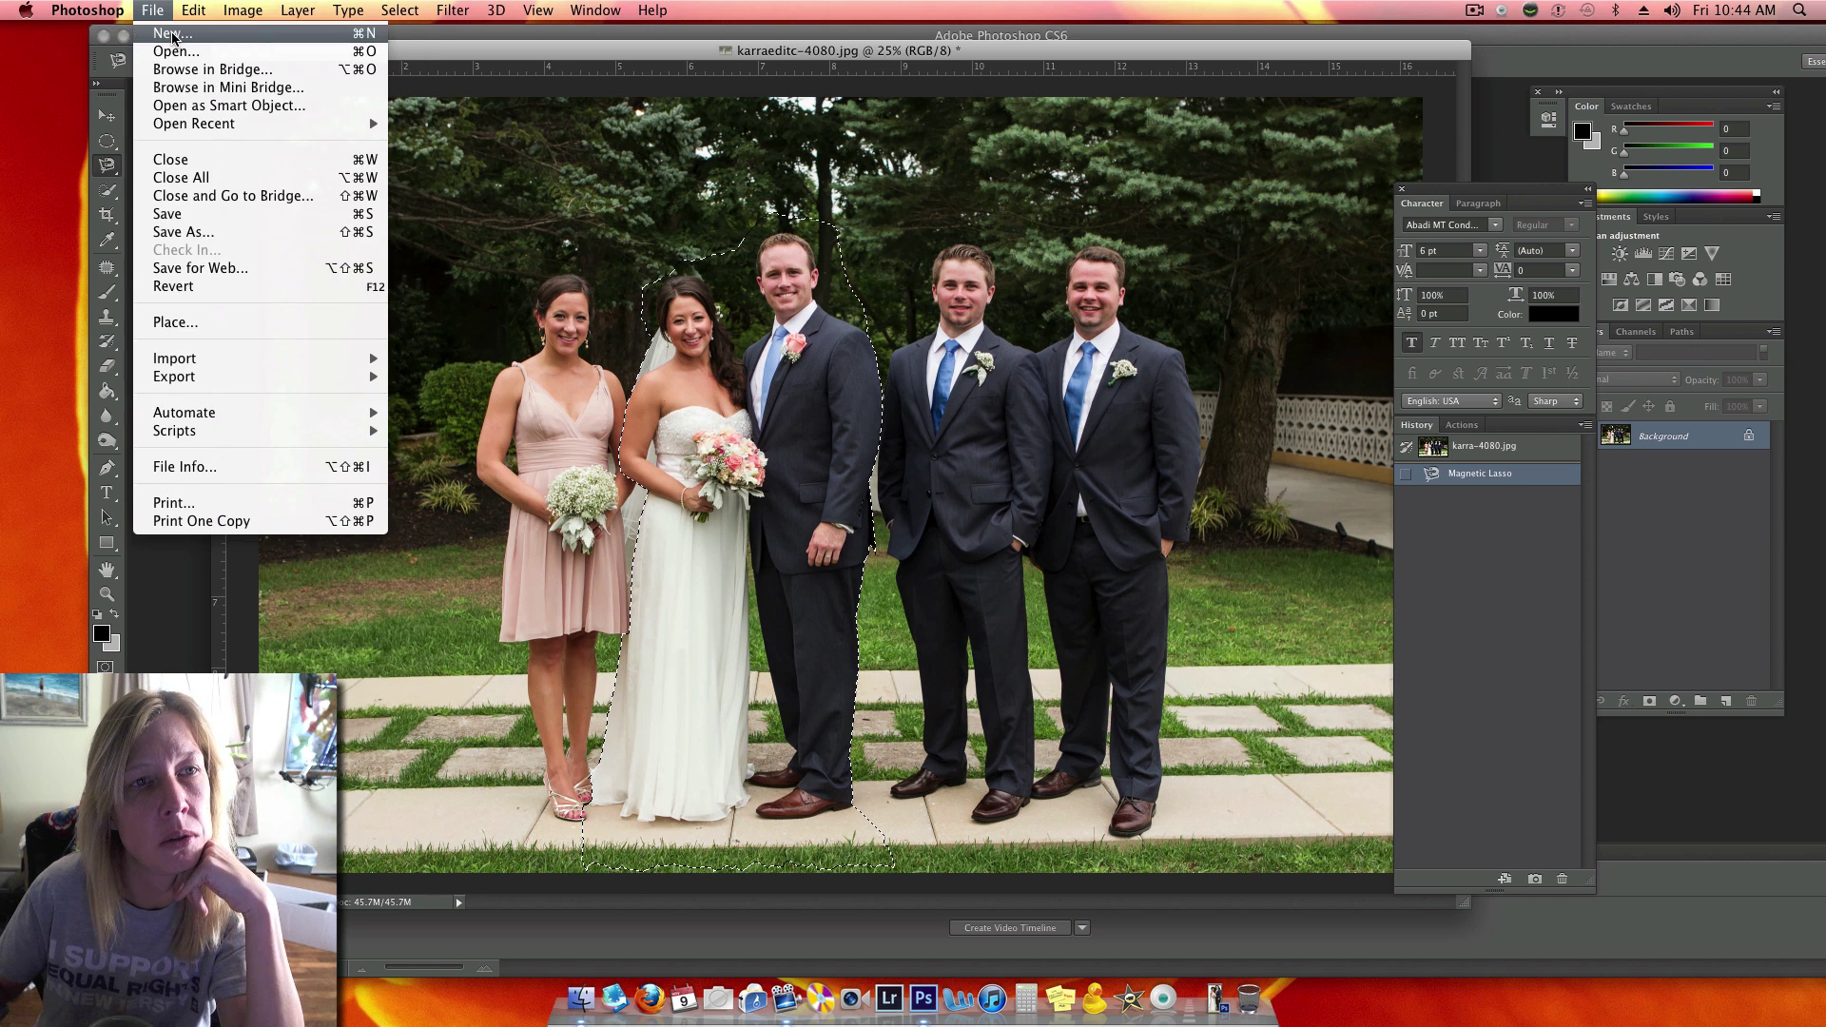
pyautogui.click(176, 26)
pyautogui.click(675, 210)
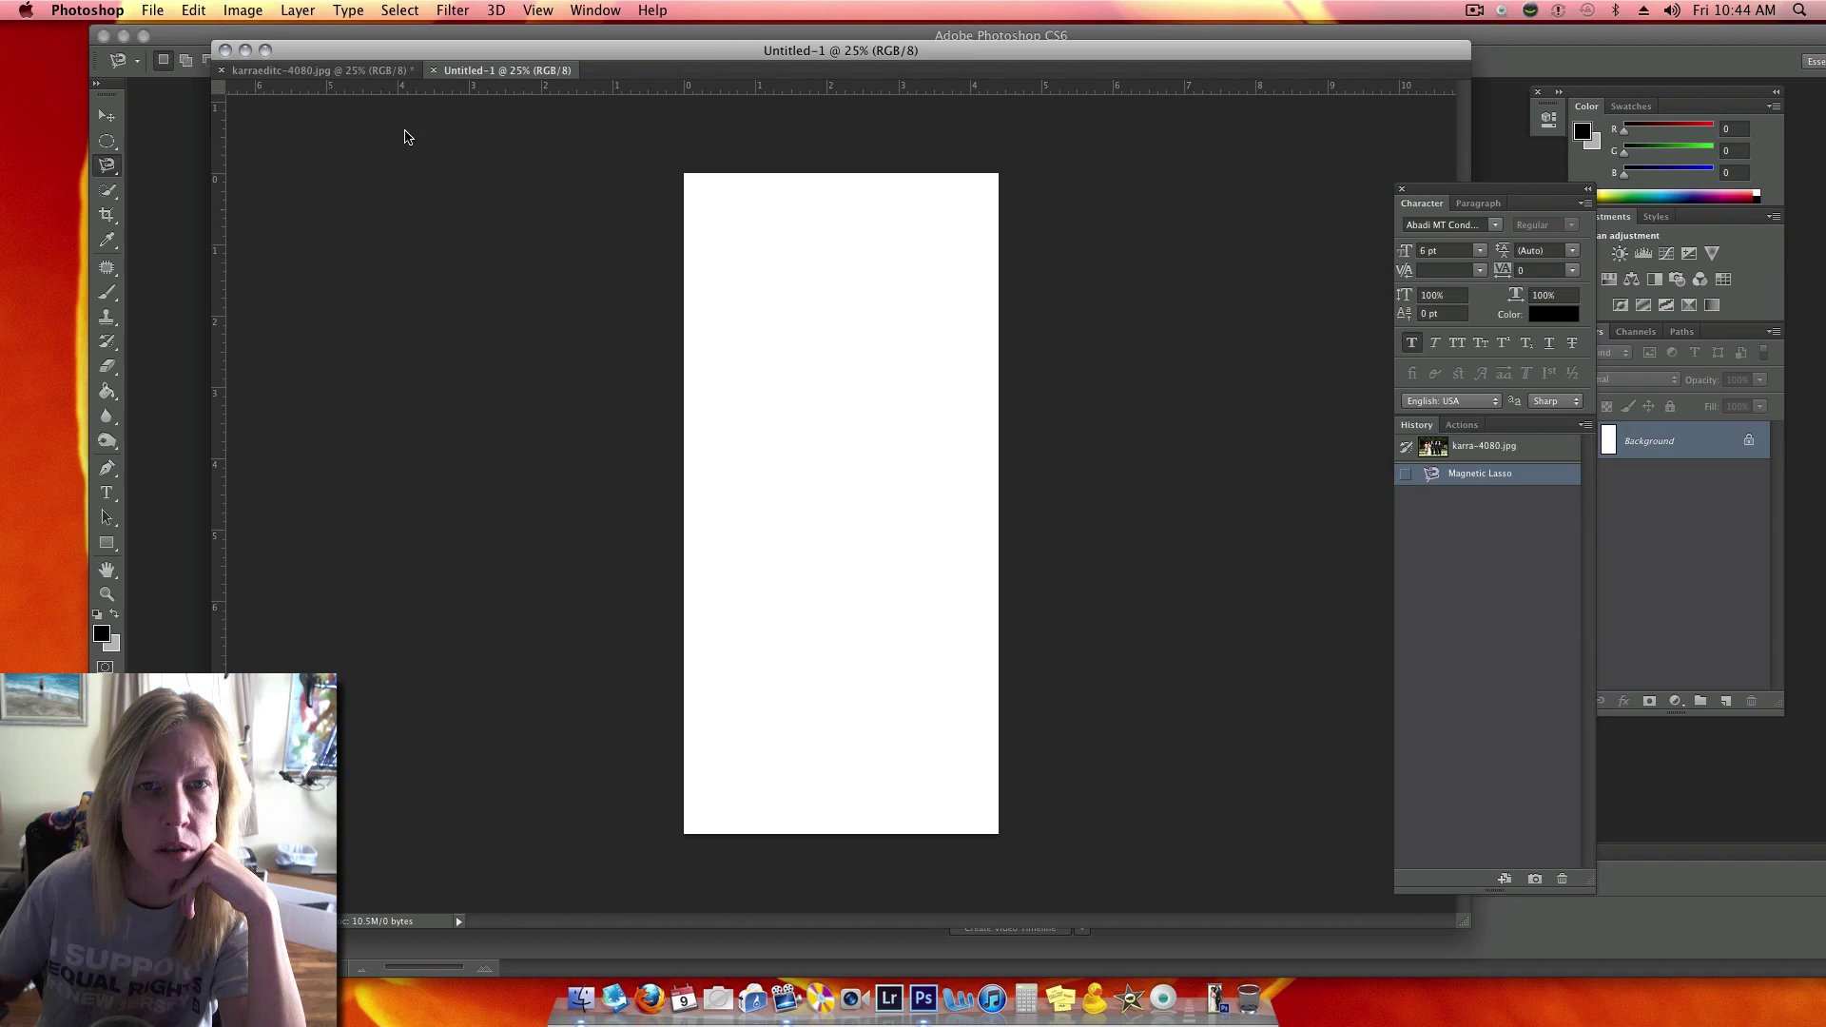
pyautogui.click(194, 10)
pyautogui.click(210, 195)
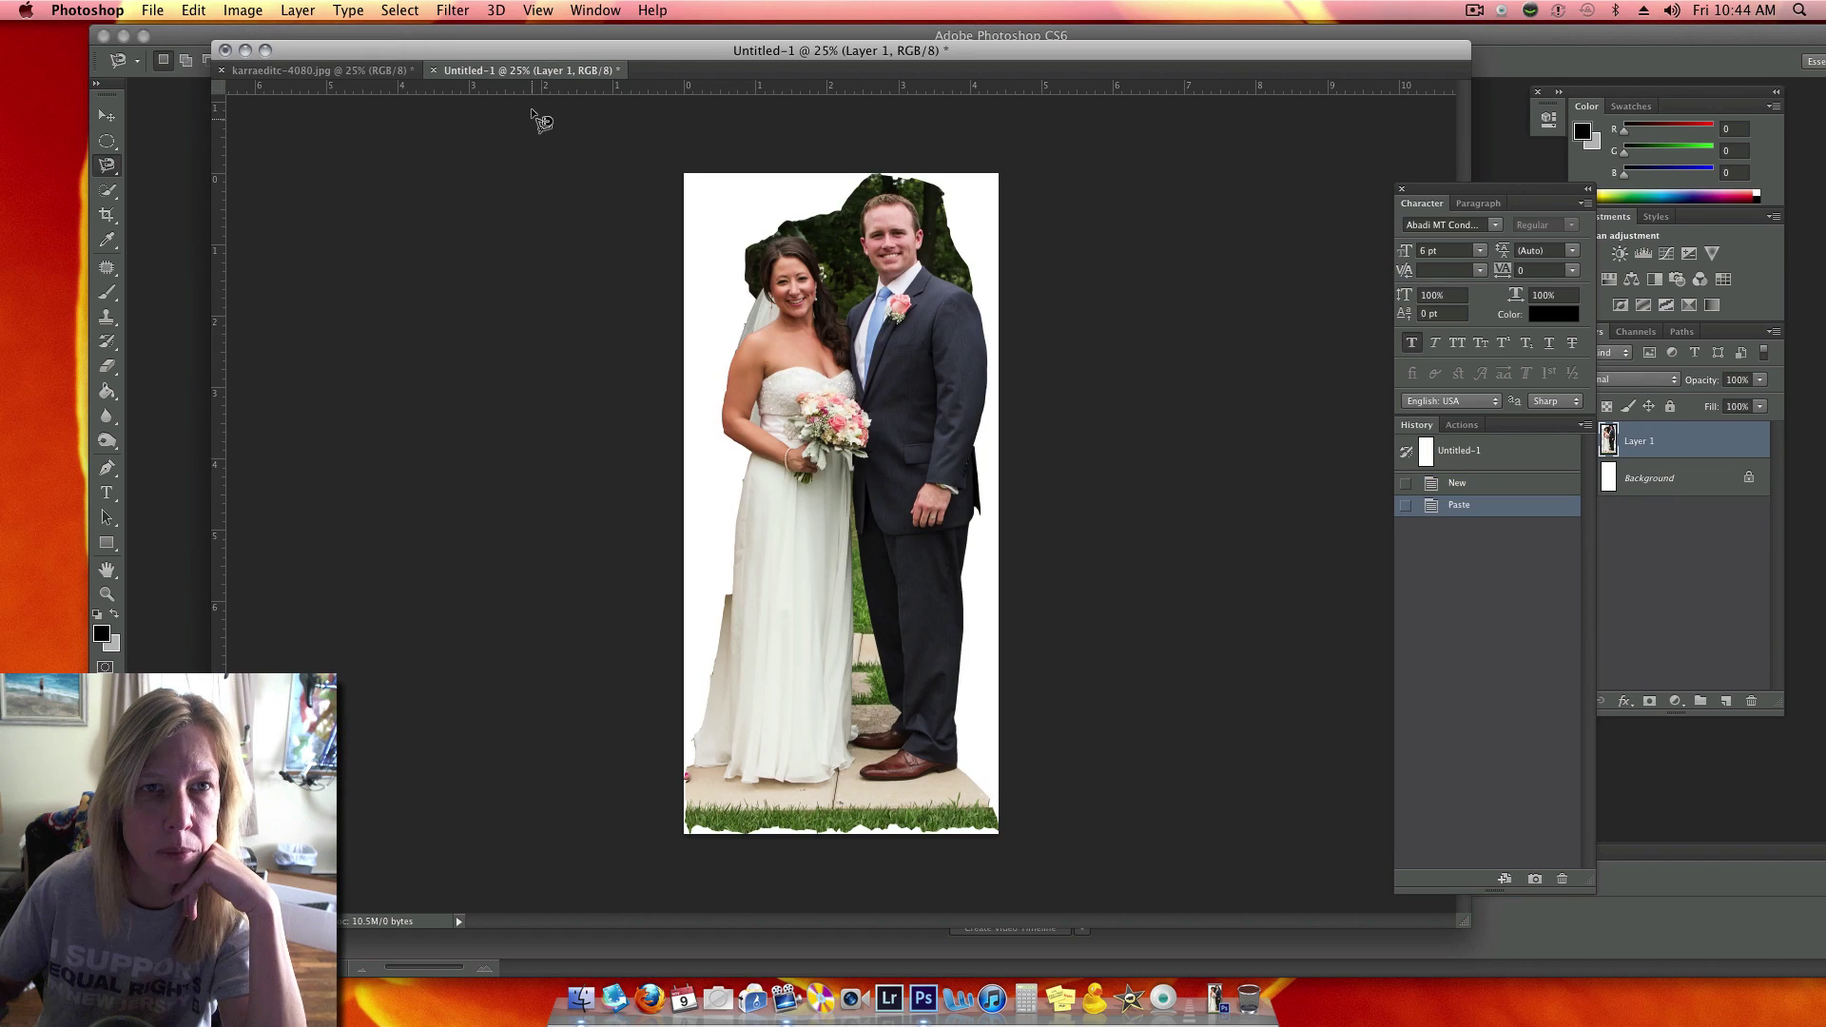
# Float the pasted couple's document in its own window, zoom it out to 16.7%, and park it beside the group photo
pyautogui.moveTo(528, 70); pyautogui.dragTo(718, 132)
pyautogui.press('super+minus')
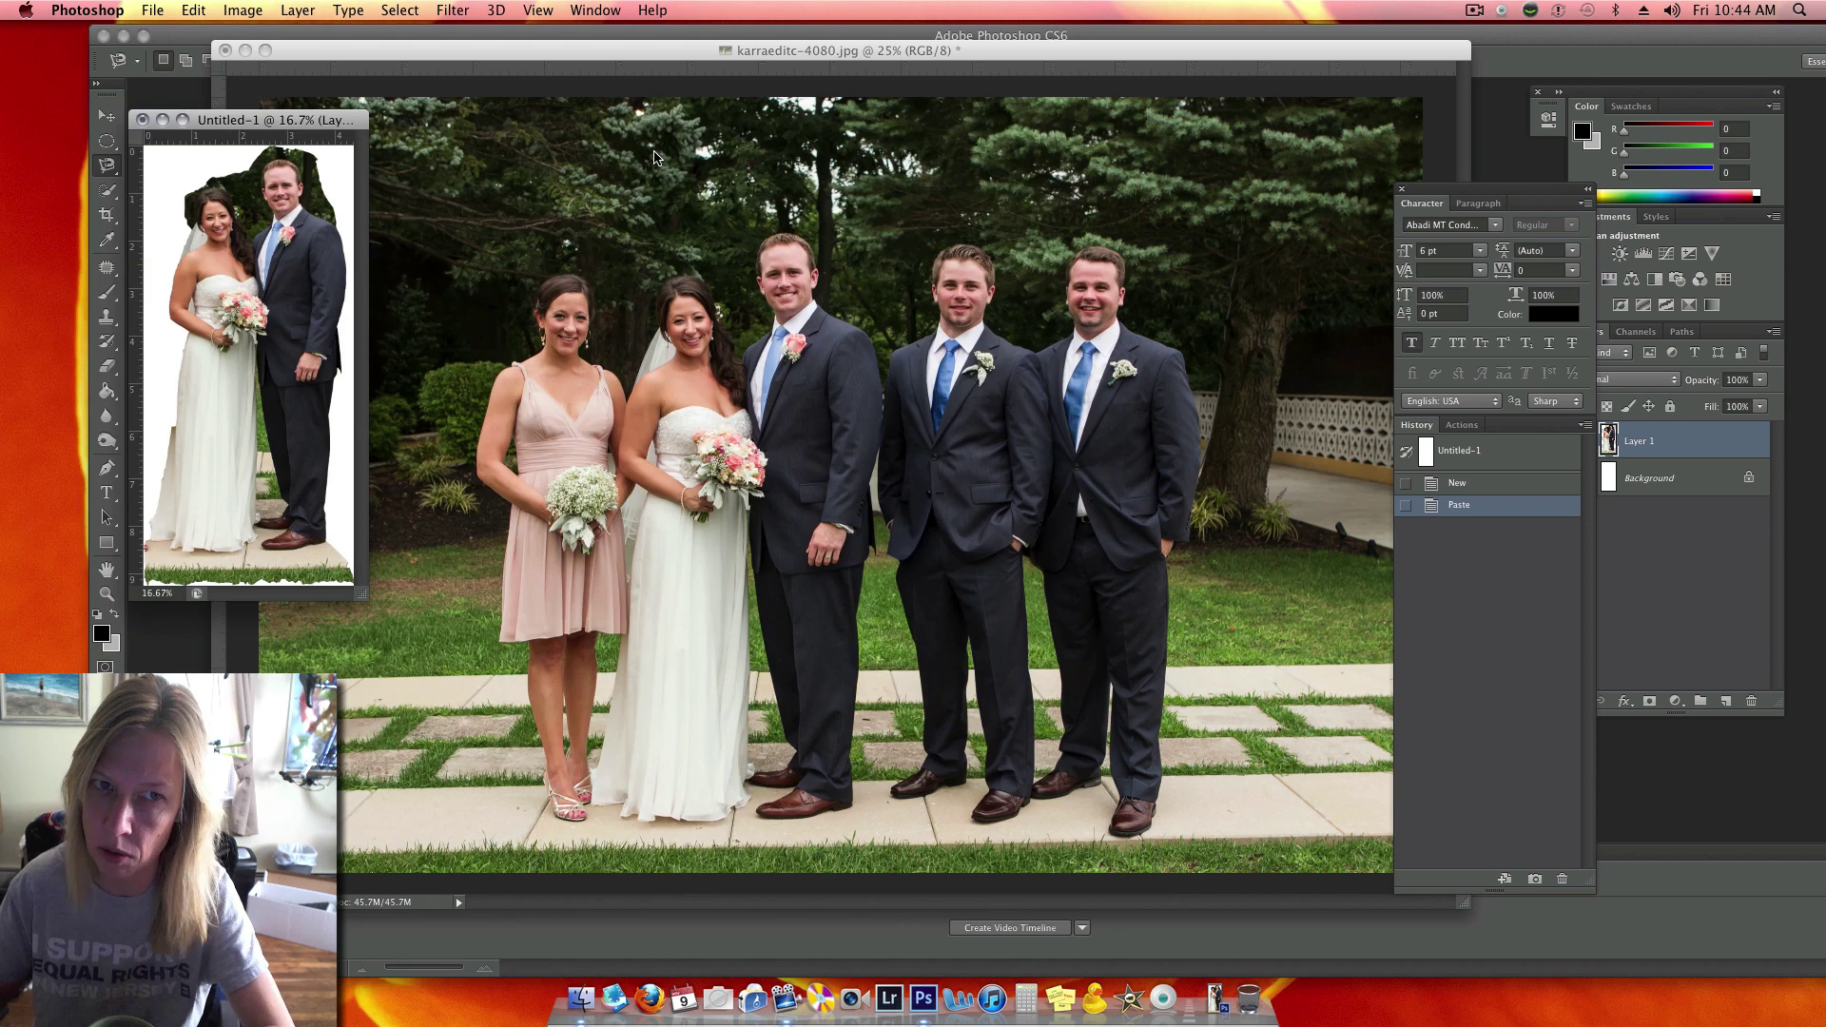
pyautogui.moveTo(285, 118); pyautogui.dragTo(205, 121)
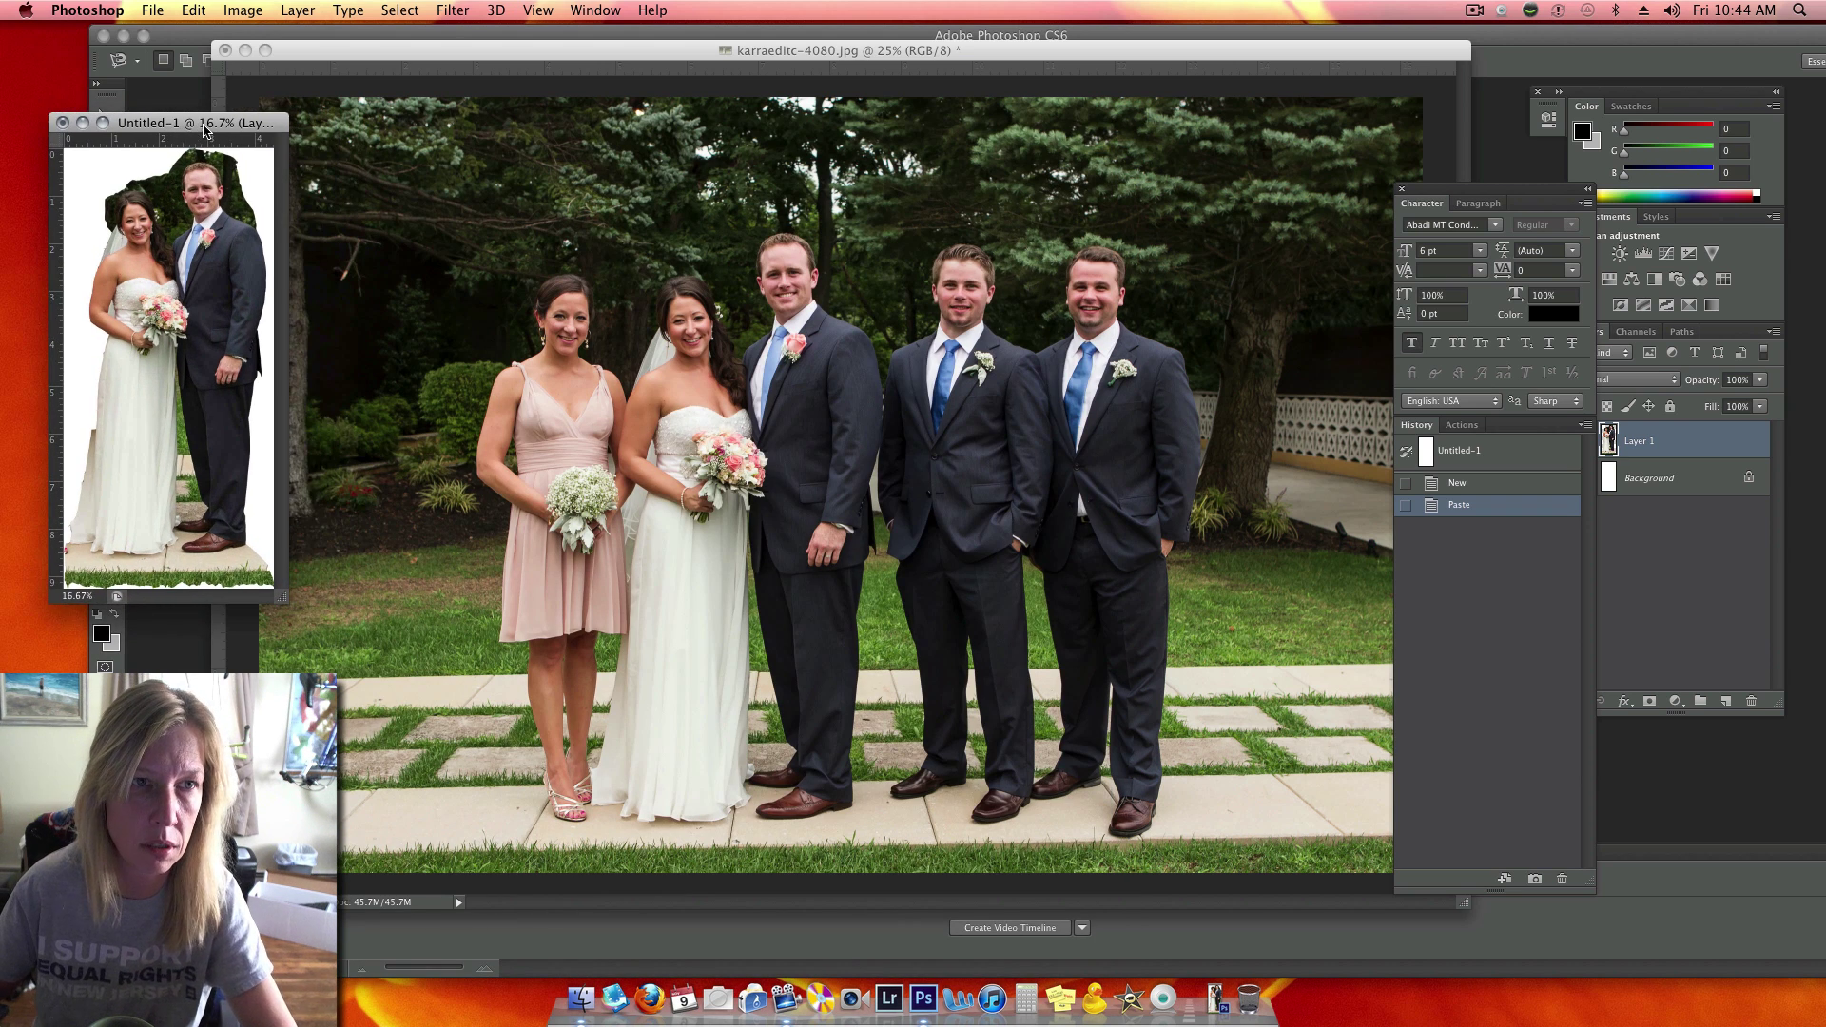
pyautogui.moveTo(512, 54); pyautogui.dragTo(539, 45)
pyautogui.click(1001, 178)
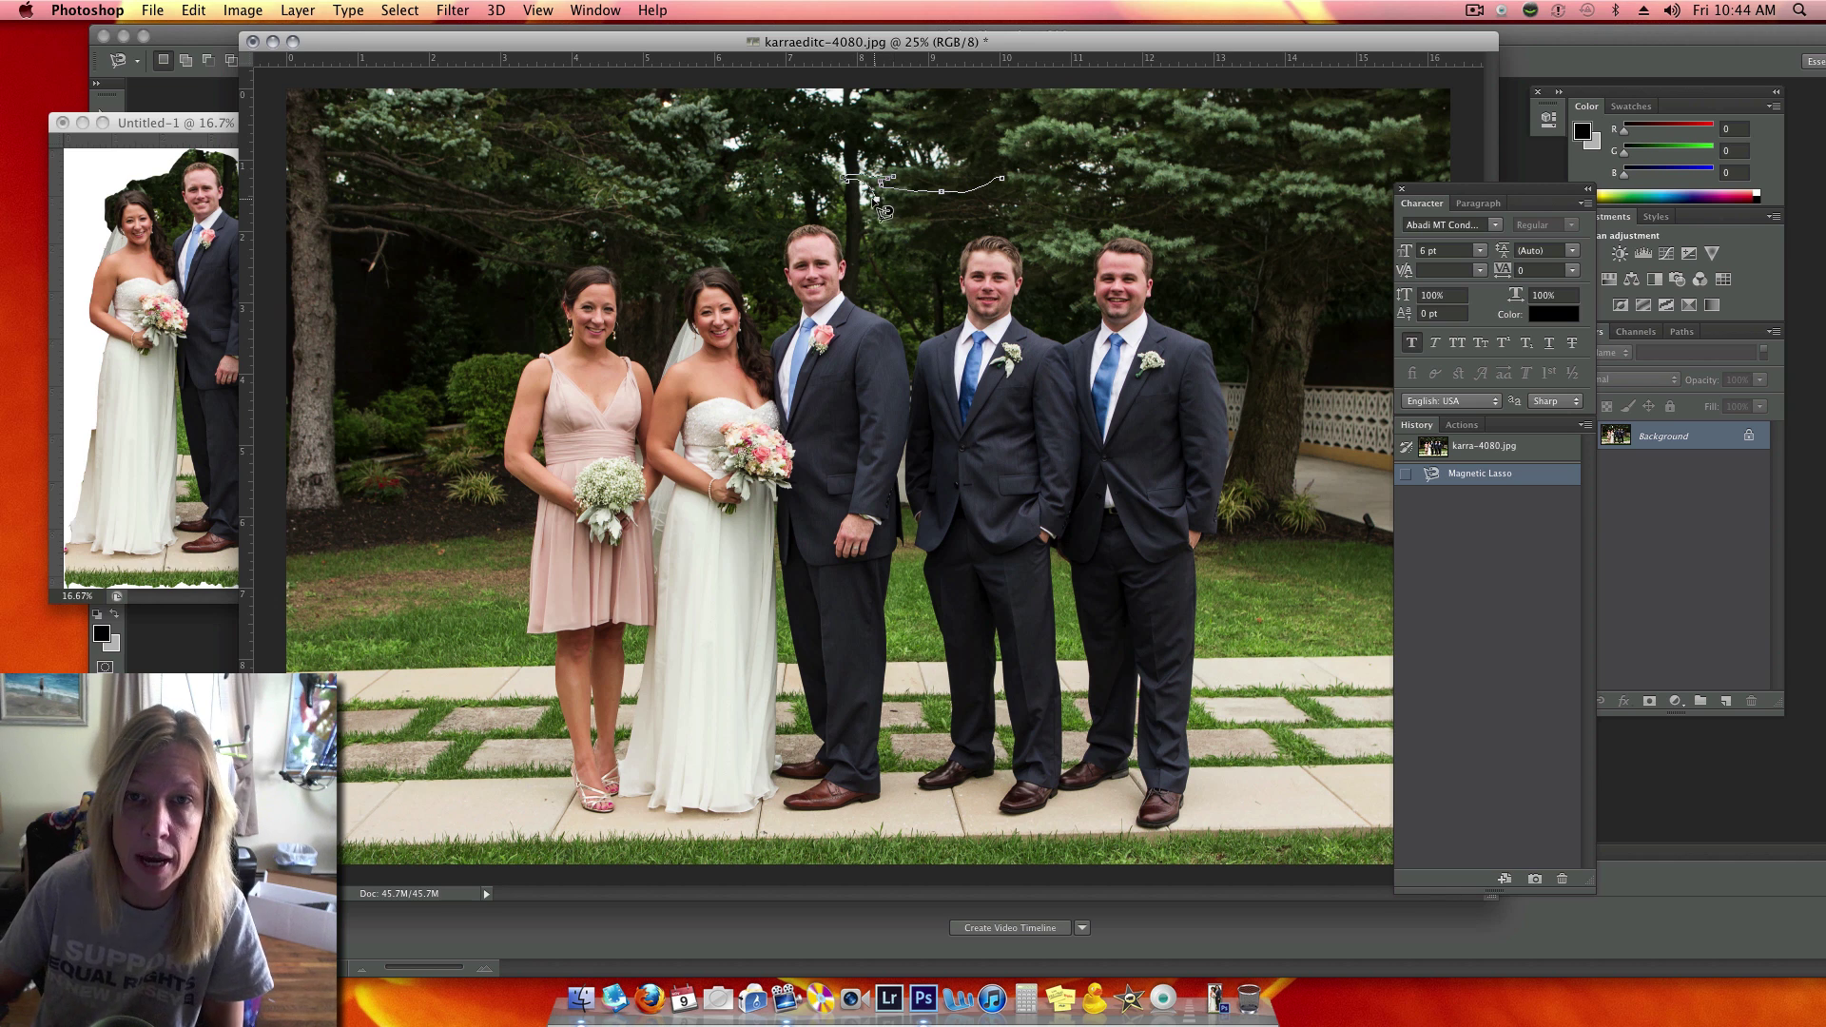
pyautogui.doubleClick(879, 214)
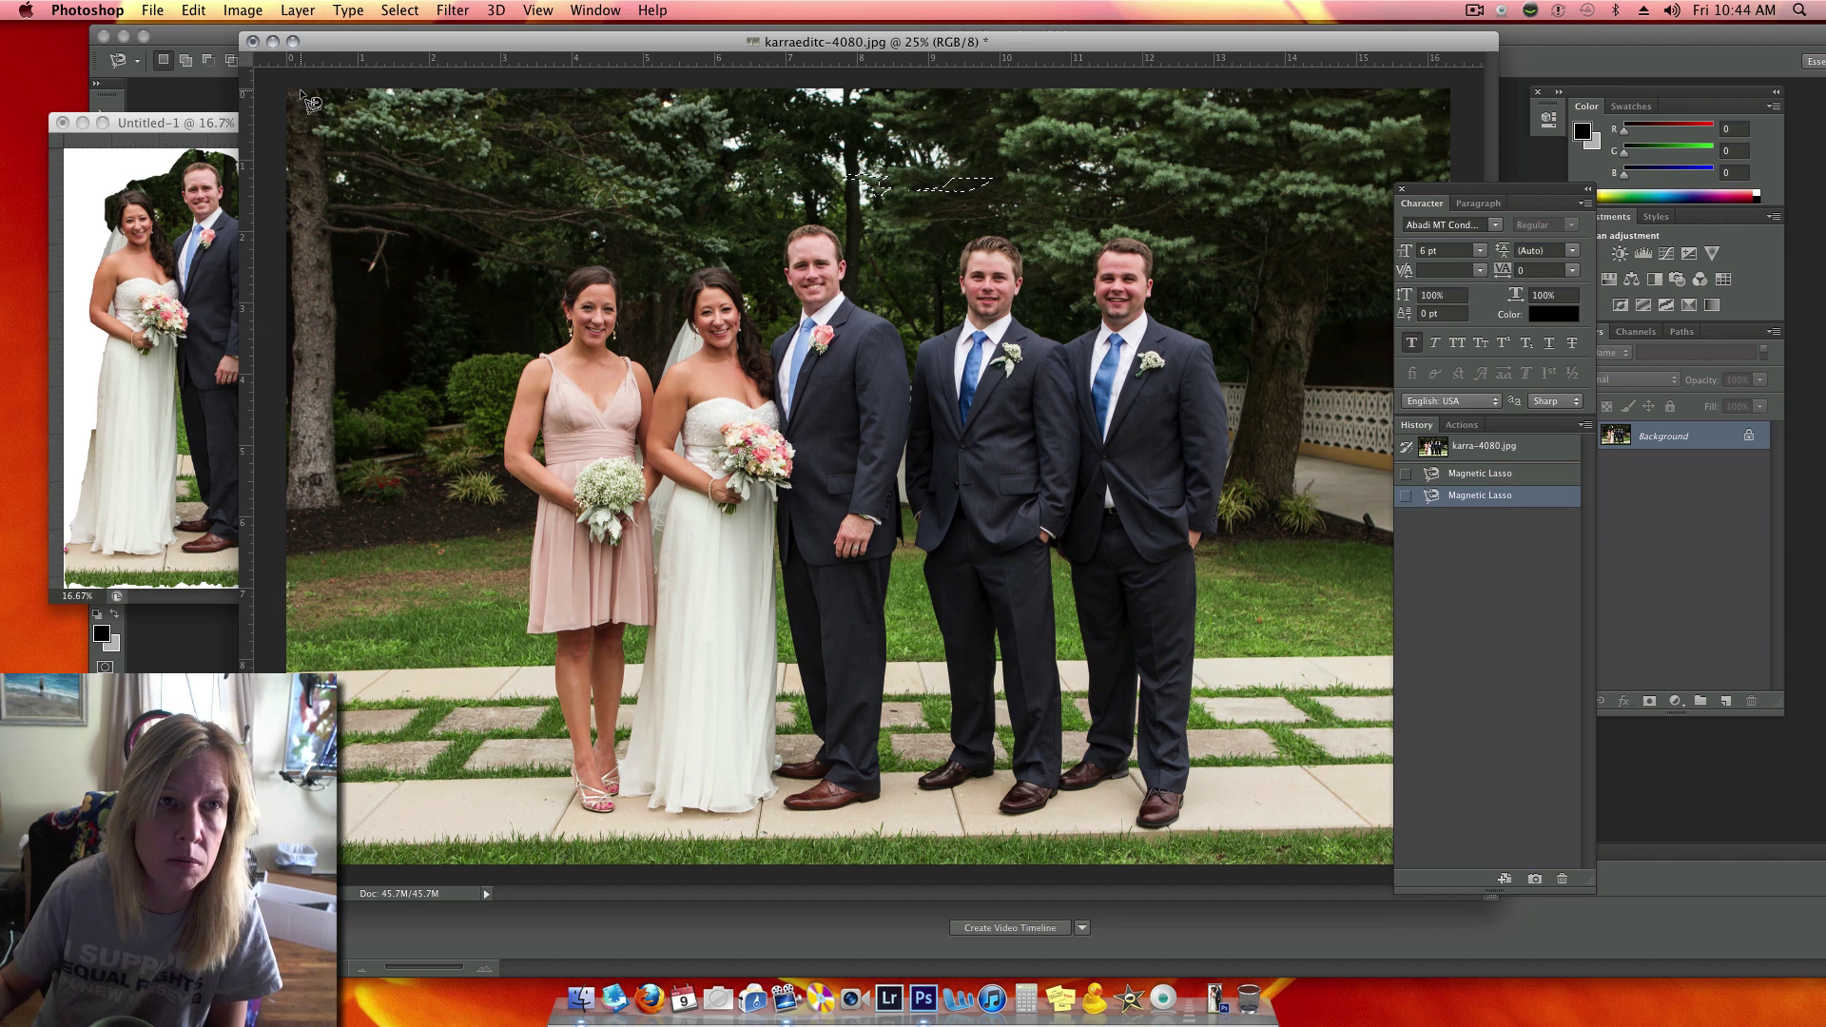
pyautogui.click(134, 120)
pyautogui.moveTo(134, 121); pyautogui.dragTo(92, 560)
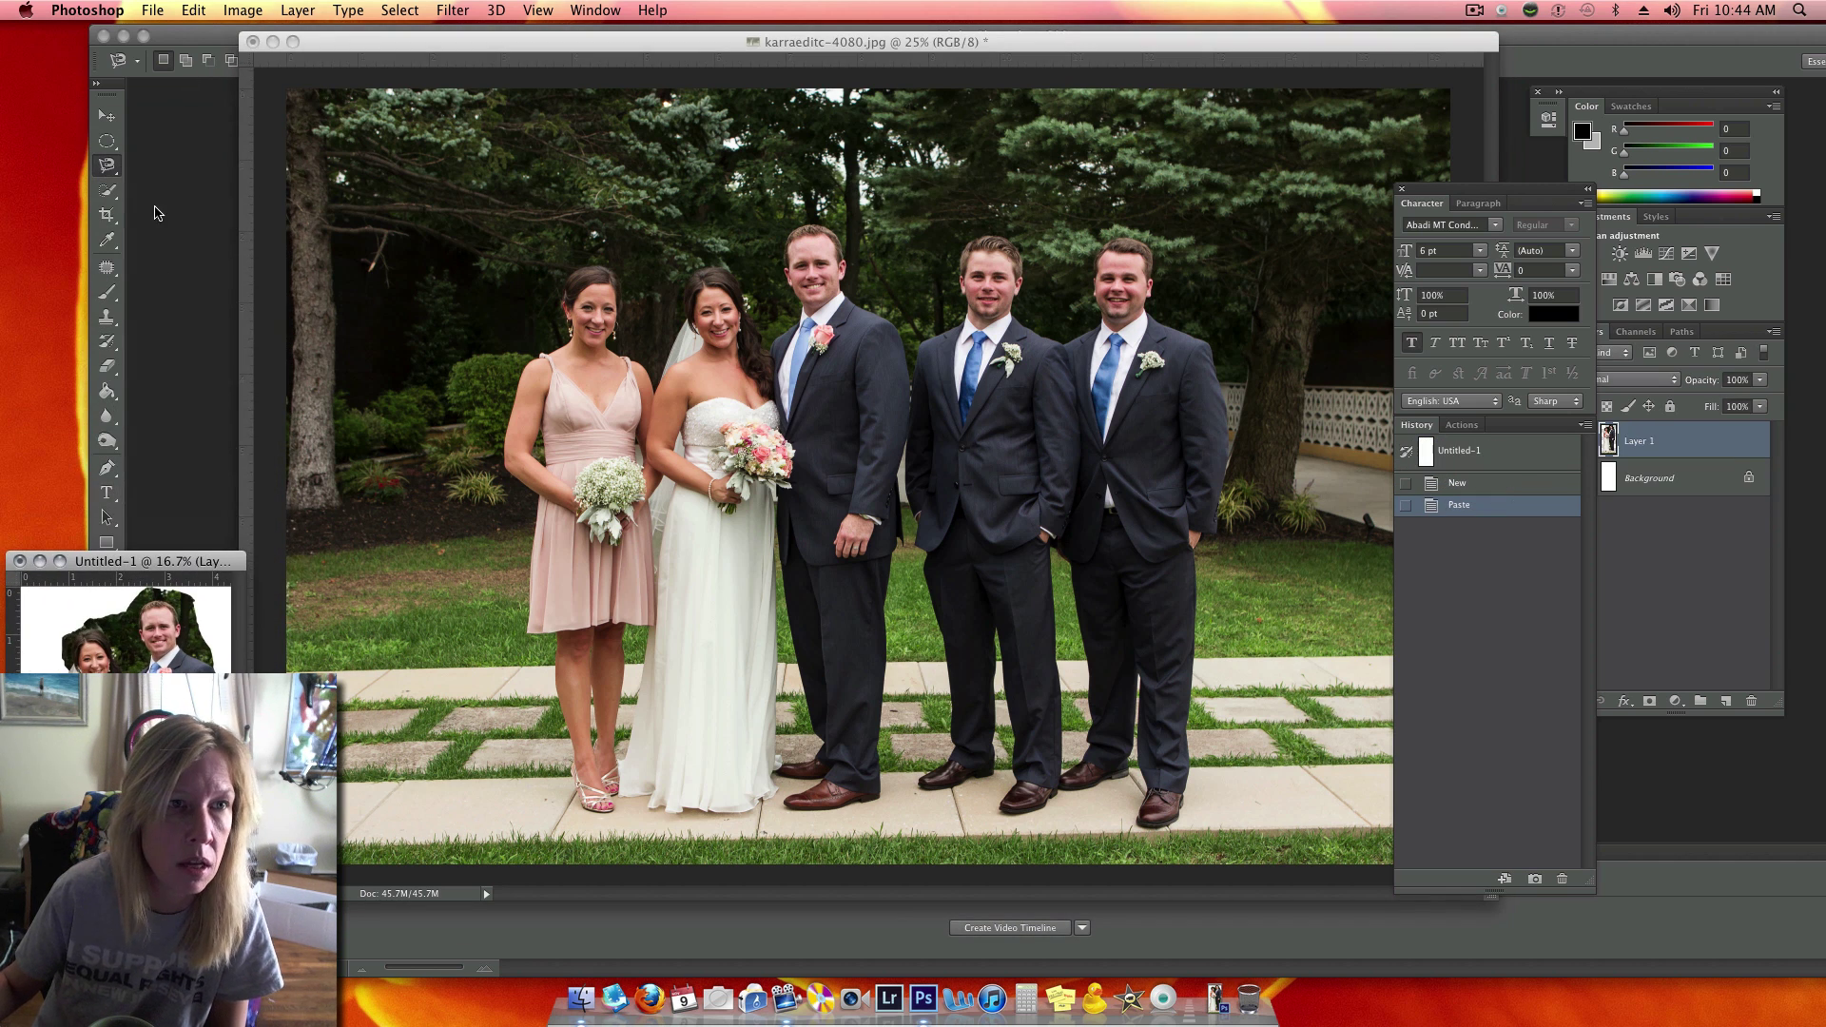
# Outline the bridesmaid in the pink dress with the freehand Lasso, keeping the edge along the bride
pyautogui.click(108, 168)
pyautogui.click(162, 161)
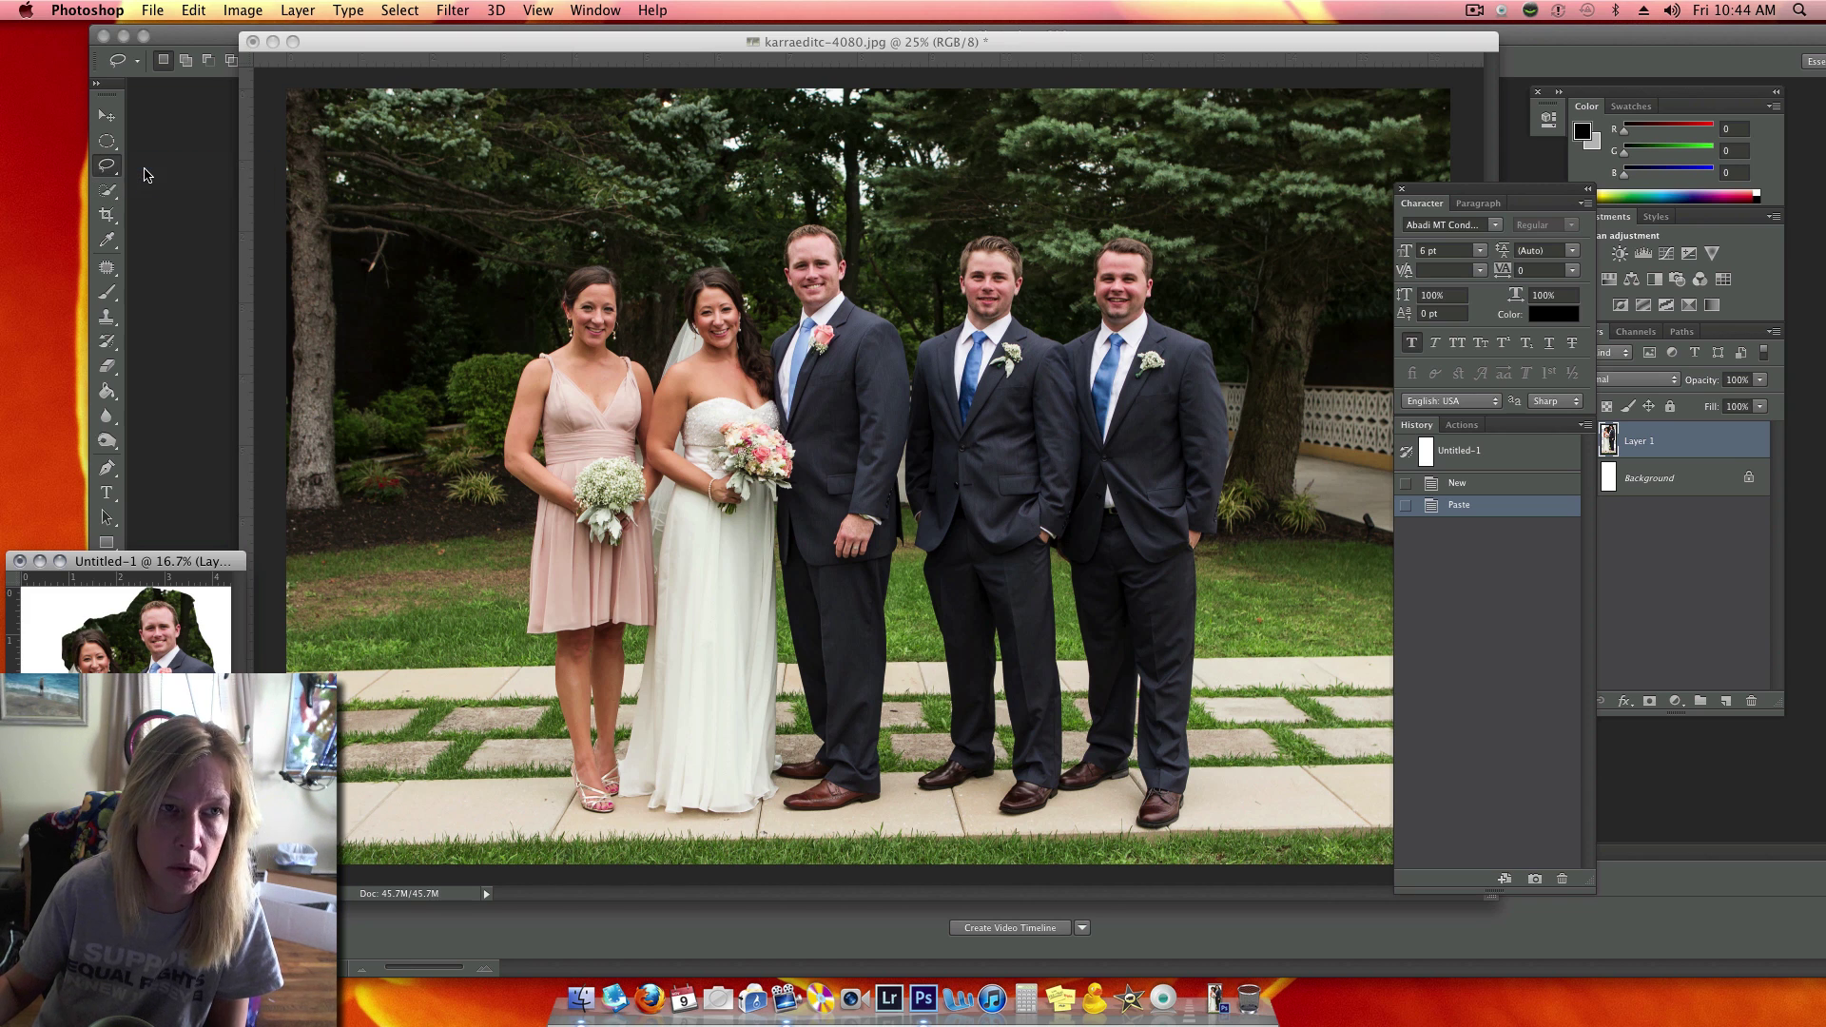
pyautogui.click(654, 388)
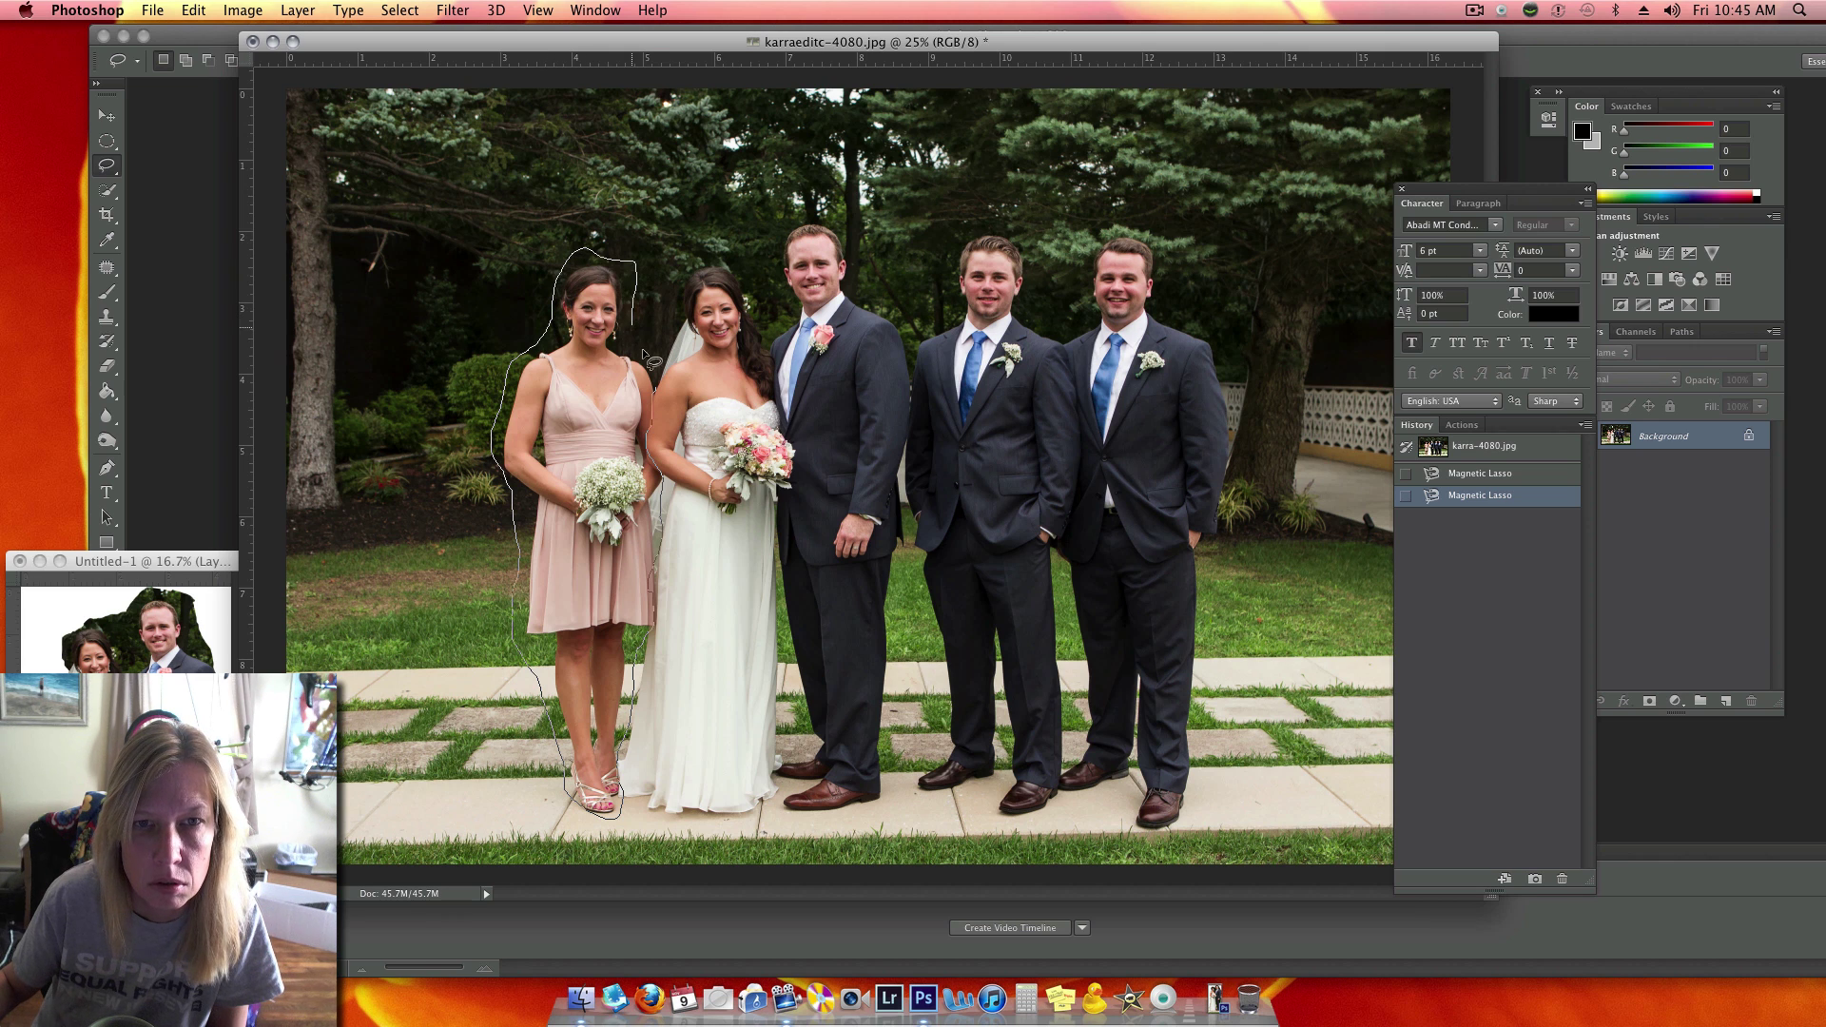
pyautogui.doubleClick(658, 393)
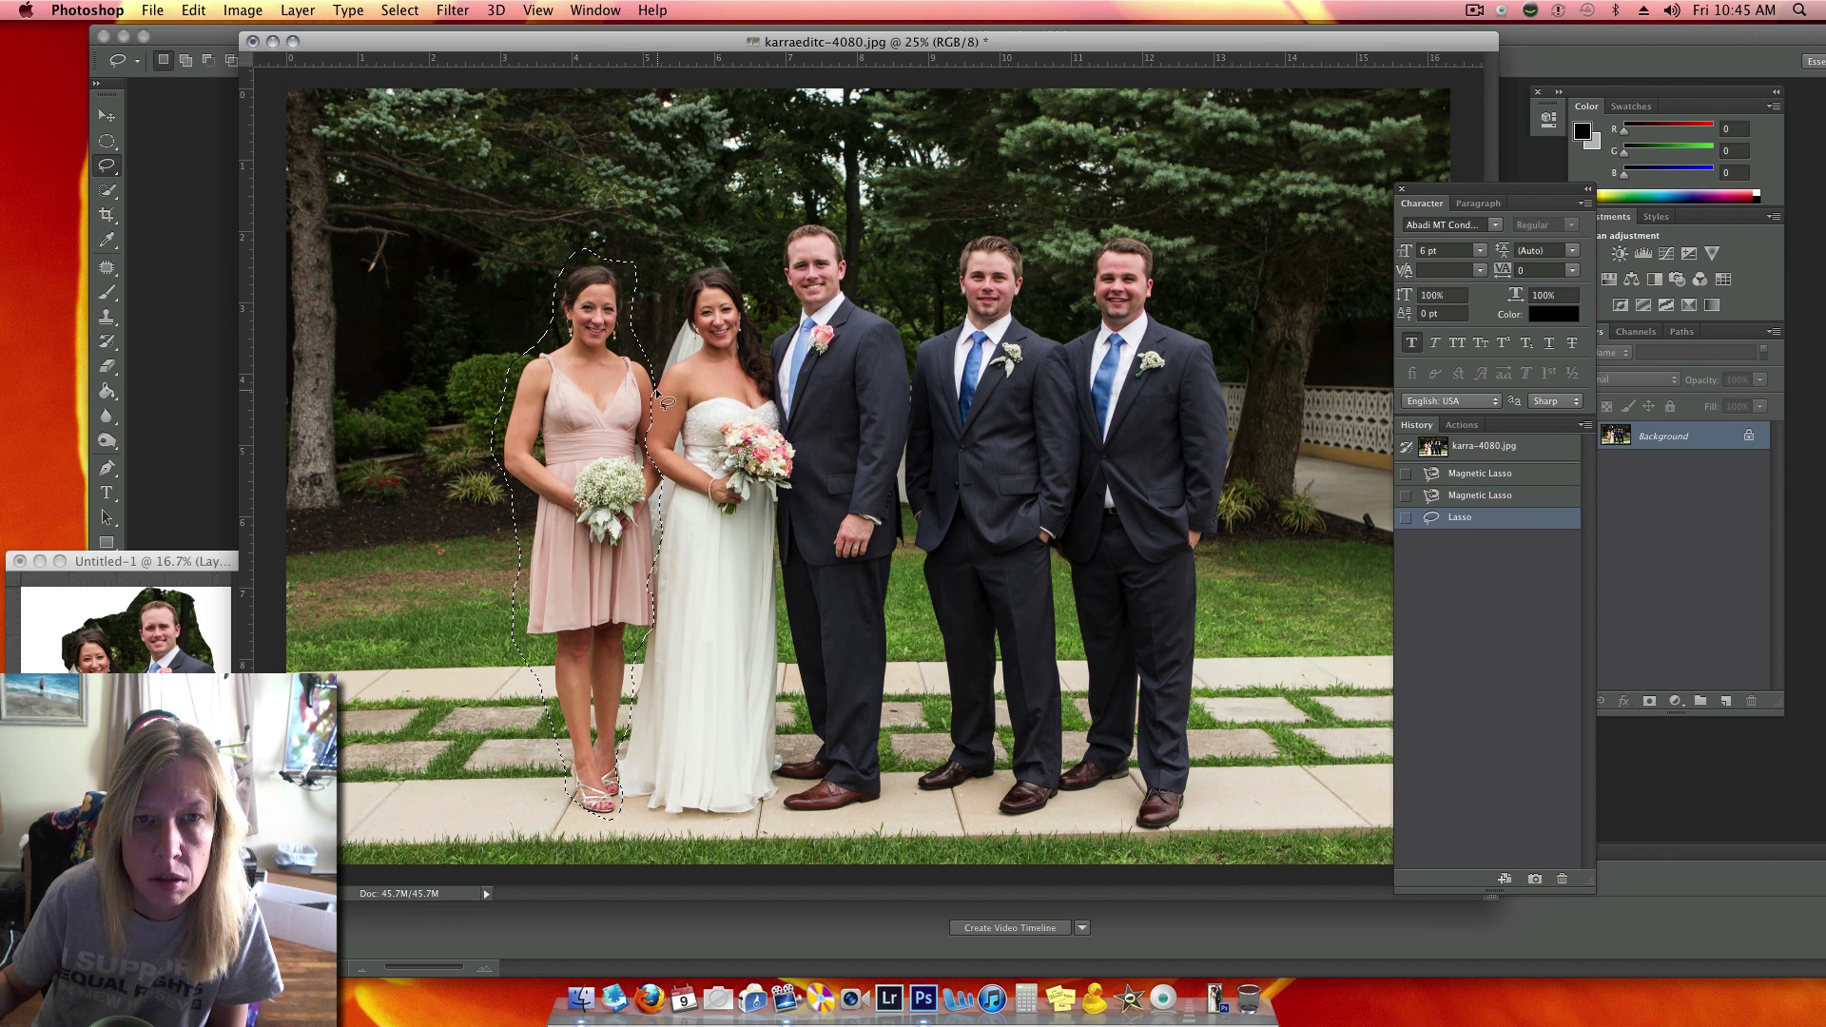
# Fill the selected bridesmaid using Content-Aware in Normal mode at 100% opacity, then deselect
pyautogui.rightClick(578, 386)
pyautogui.click(608, 632)
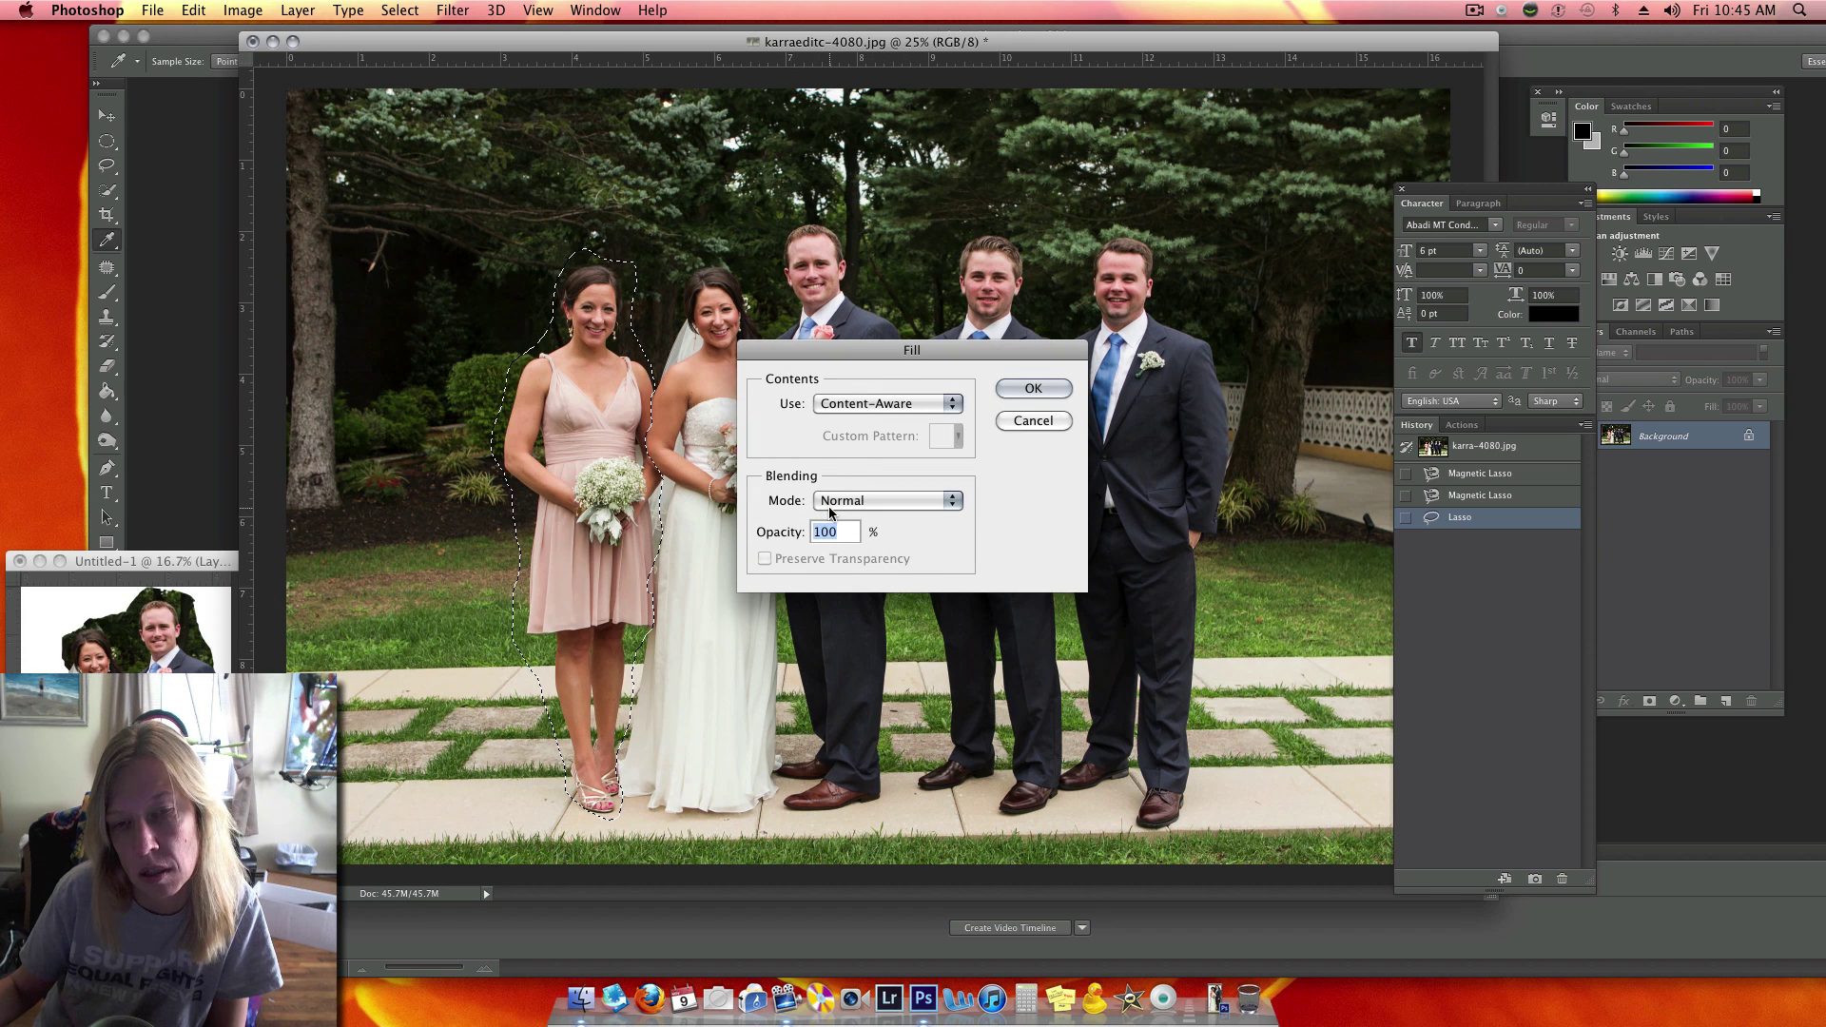
pyautogui.click(1033, 388)
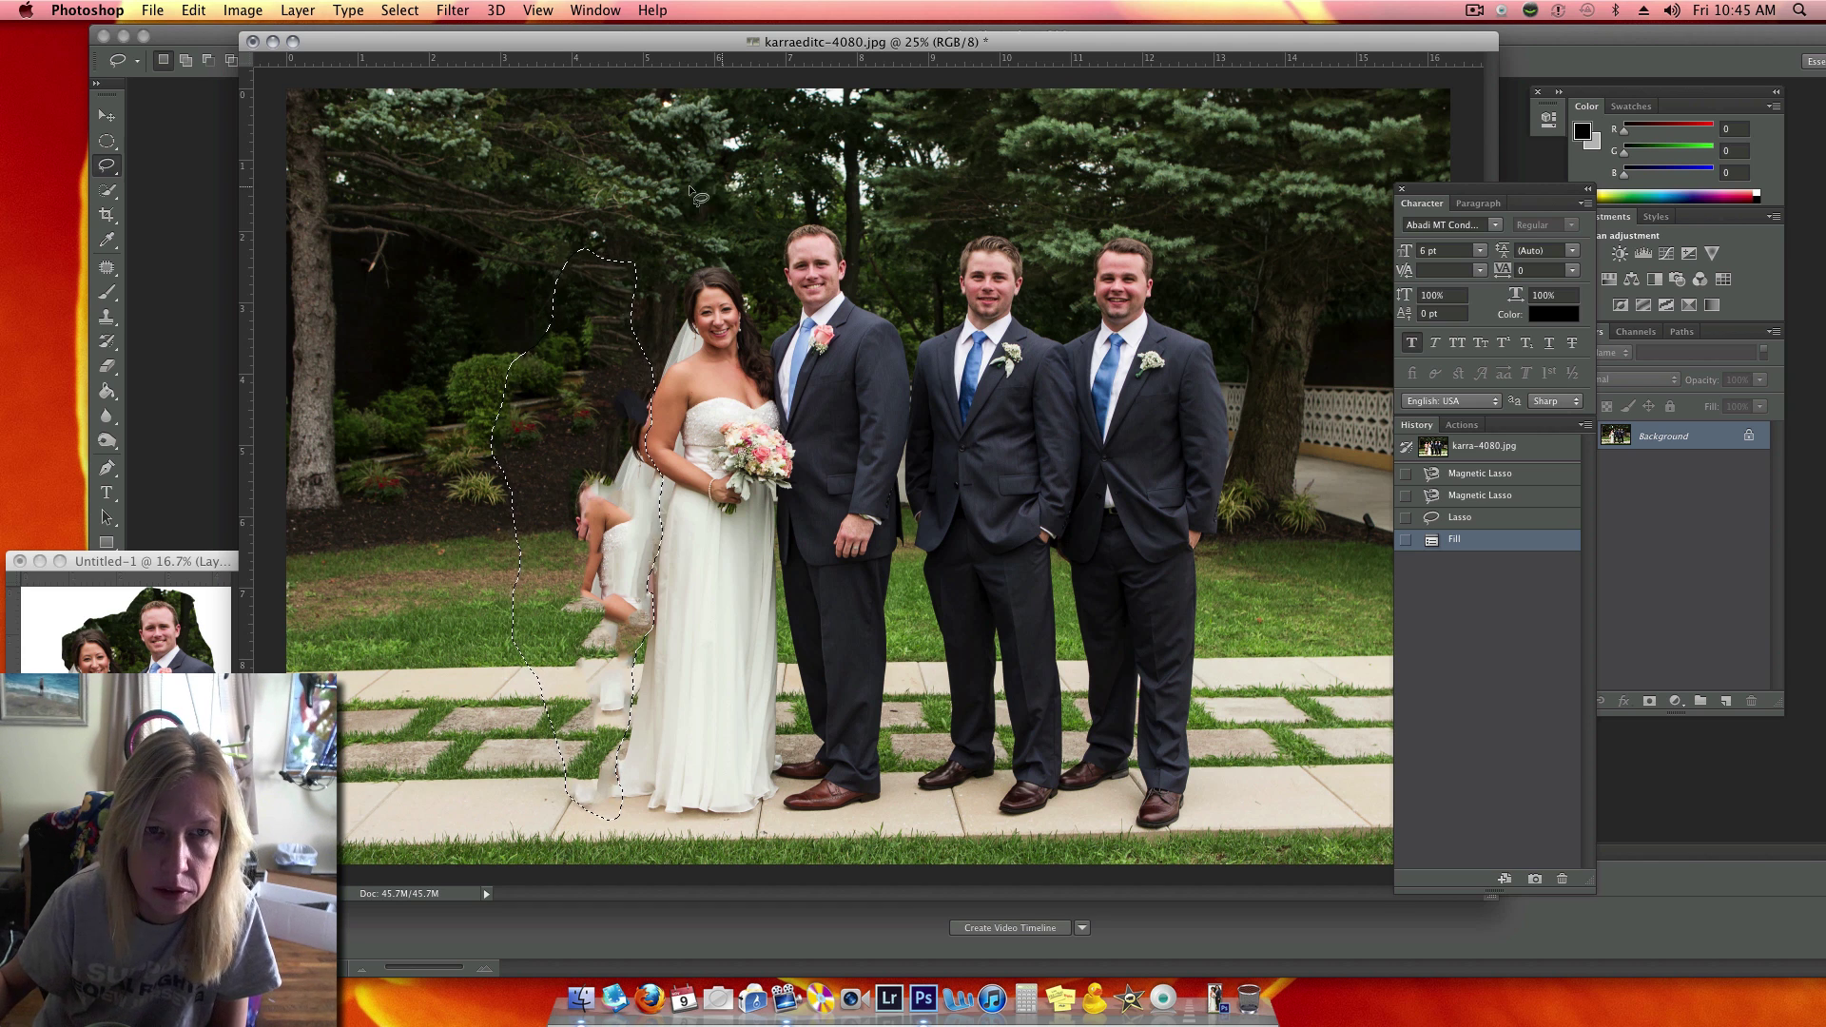
pyautogui.click(461, 338)
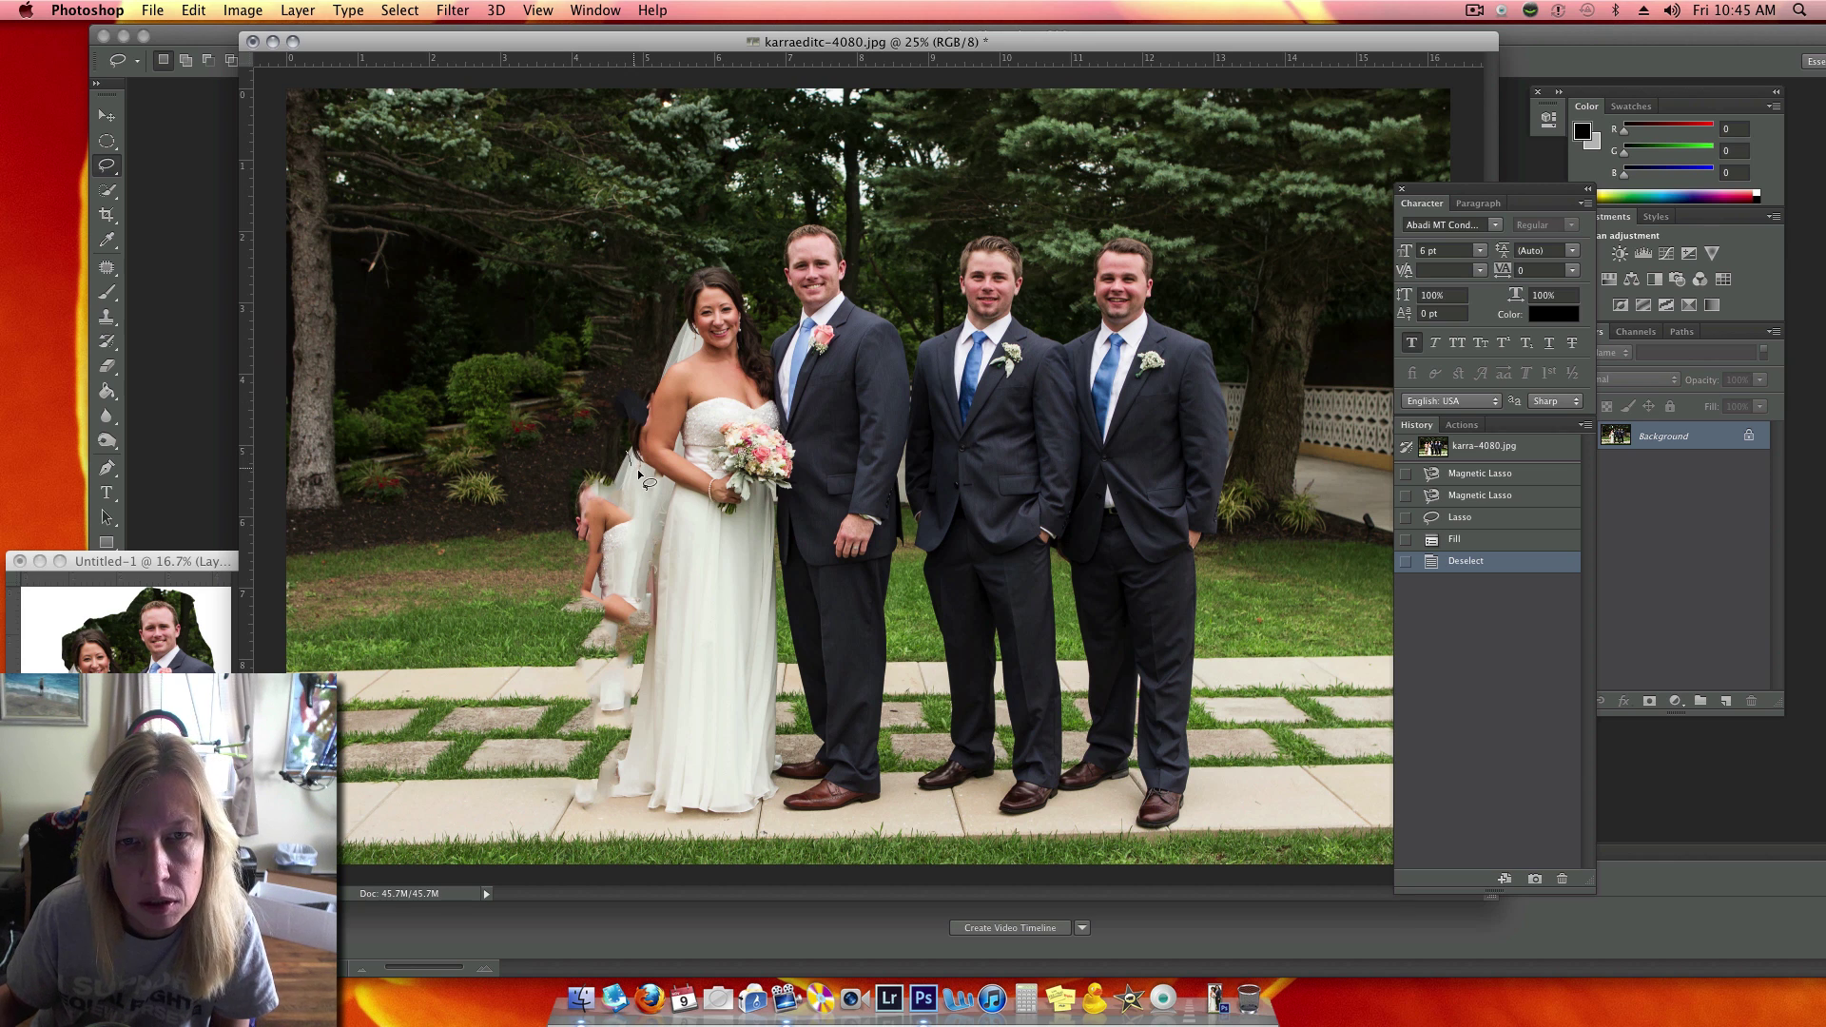
# Lasso the leftover arm and veil fragments beside the bride, fill them using Content-Aware, and deselect
pyautogui.moveTo(639, 473)
pyautogui.mouseDown()
pyautogui.moveTo(636, 663)
pyautogui.moveTo(585, 668)
pyautogui.moveTo(557, 641)
pyautogui.moveTo(560, 503)
pyautogui.moveTo(571, 457)
pyautogui.moveTo(639, 472)
pyautogui.mouseUp()
pyautogui.rightClick(605, 534)
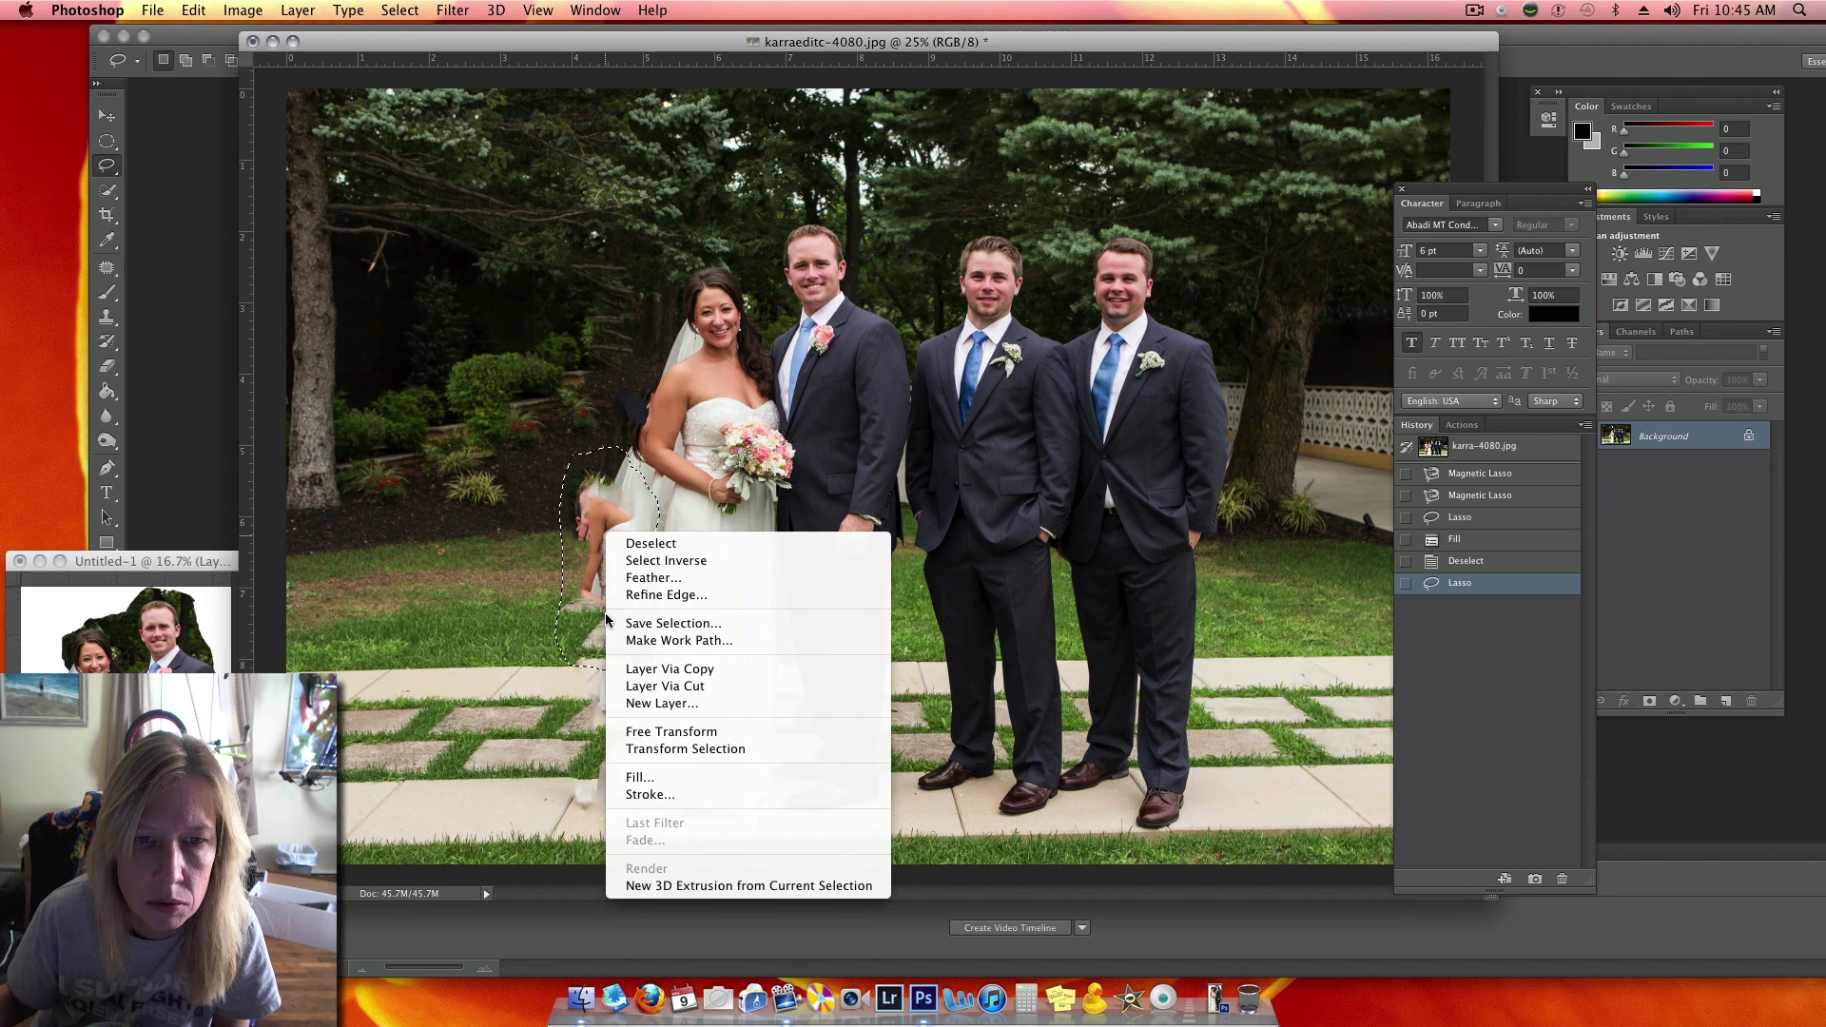
pyautogui.click(617, 783)
pyautogui.press('Return')
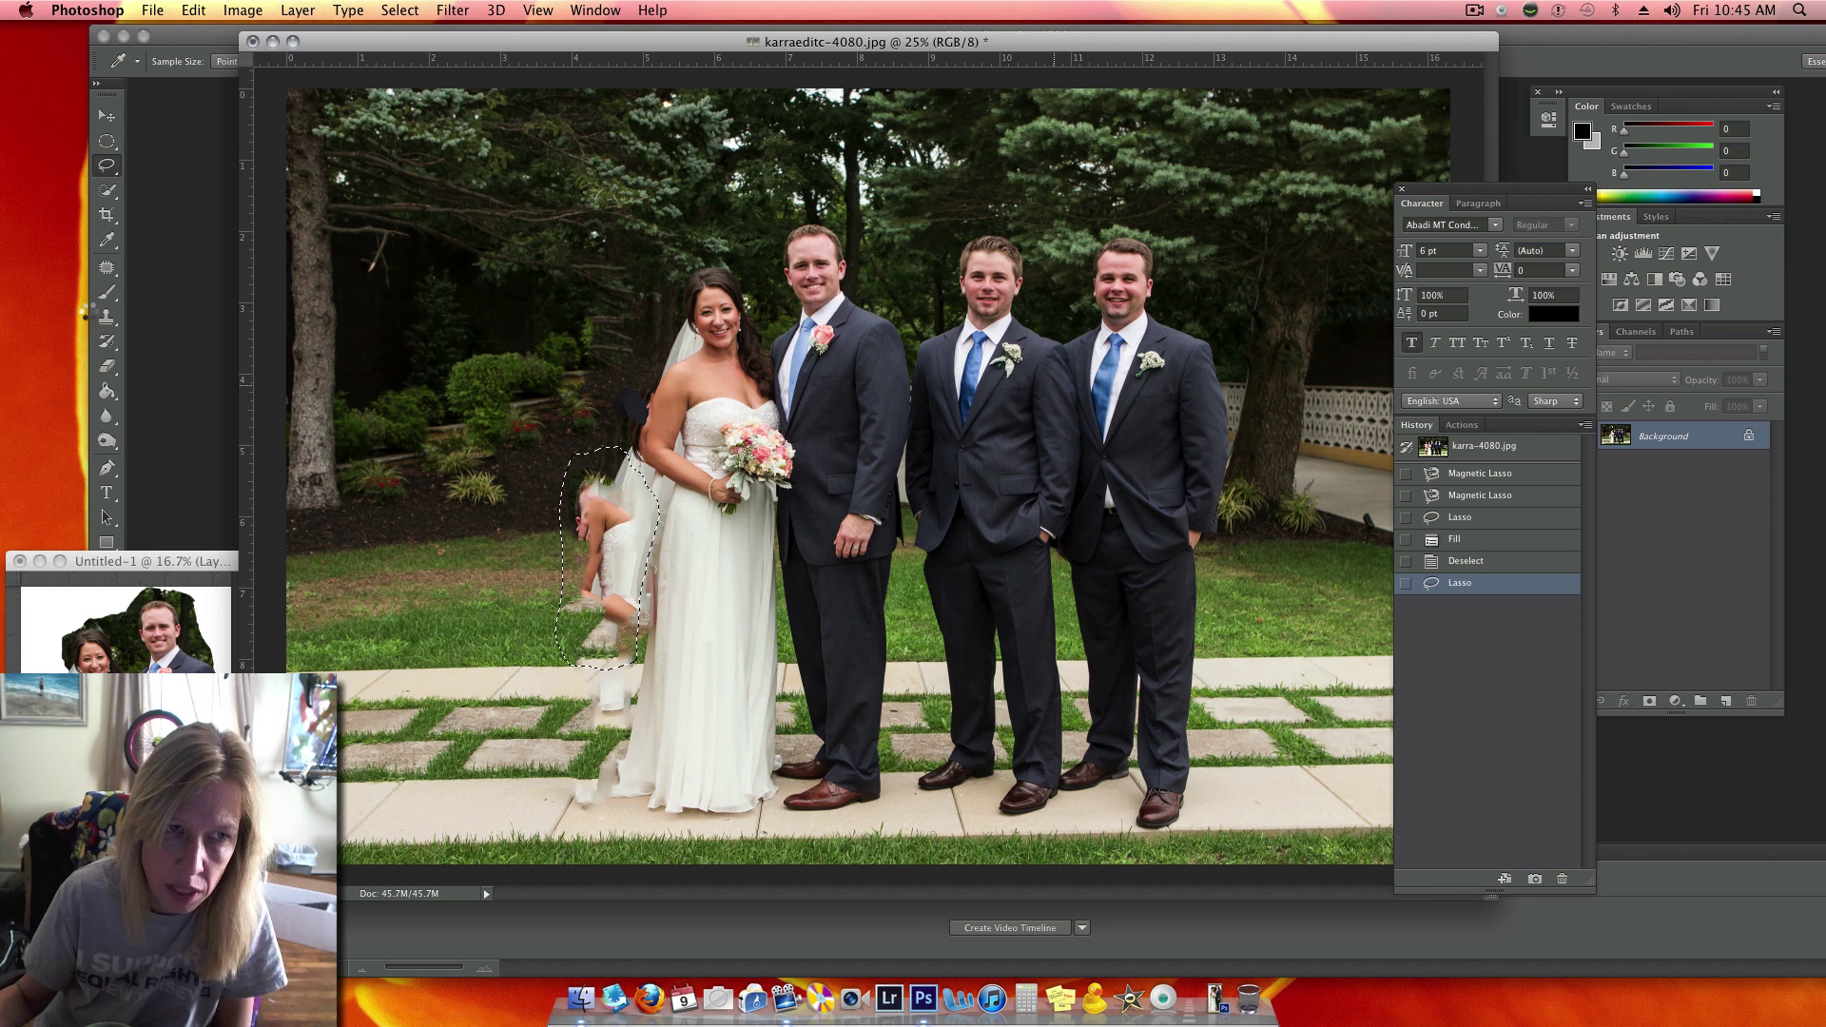
pyautogui.press('cmd+d')
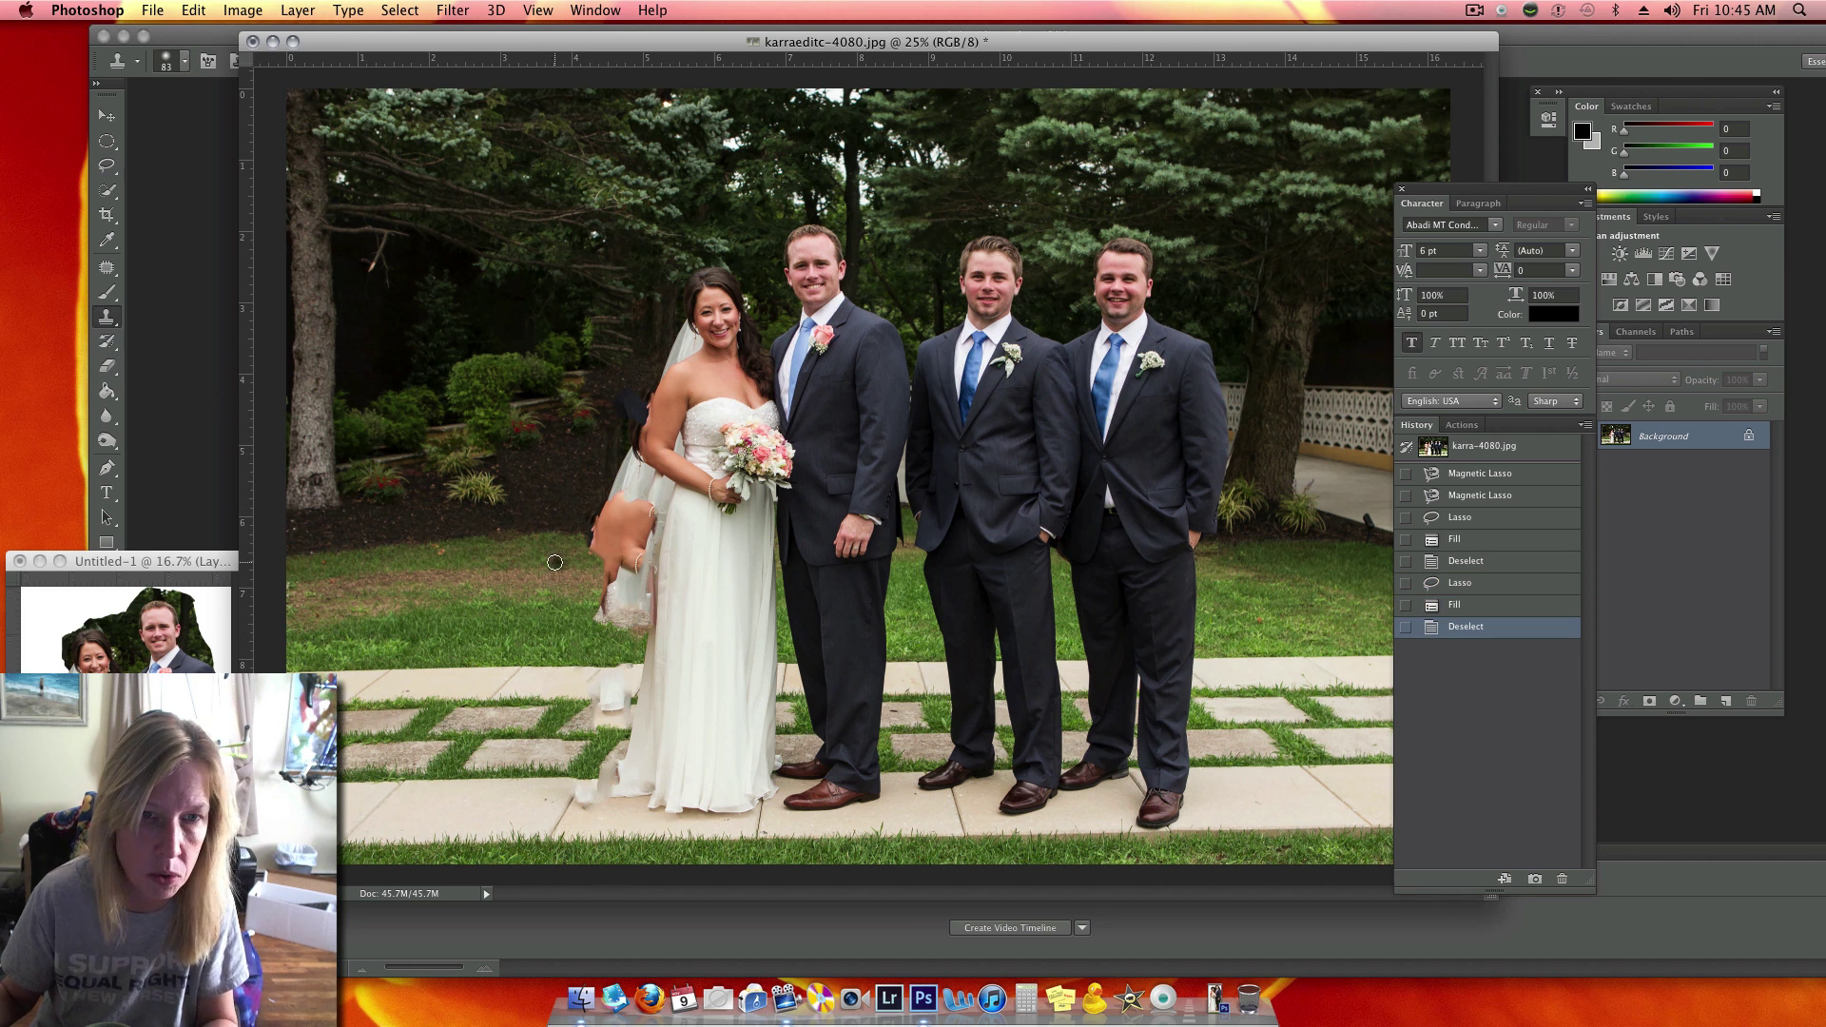
# Set the Clone Stamp brush to 186 px and clone grass and garden over the remnants beside the bride
pyautogui.click(186, 68)
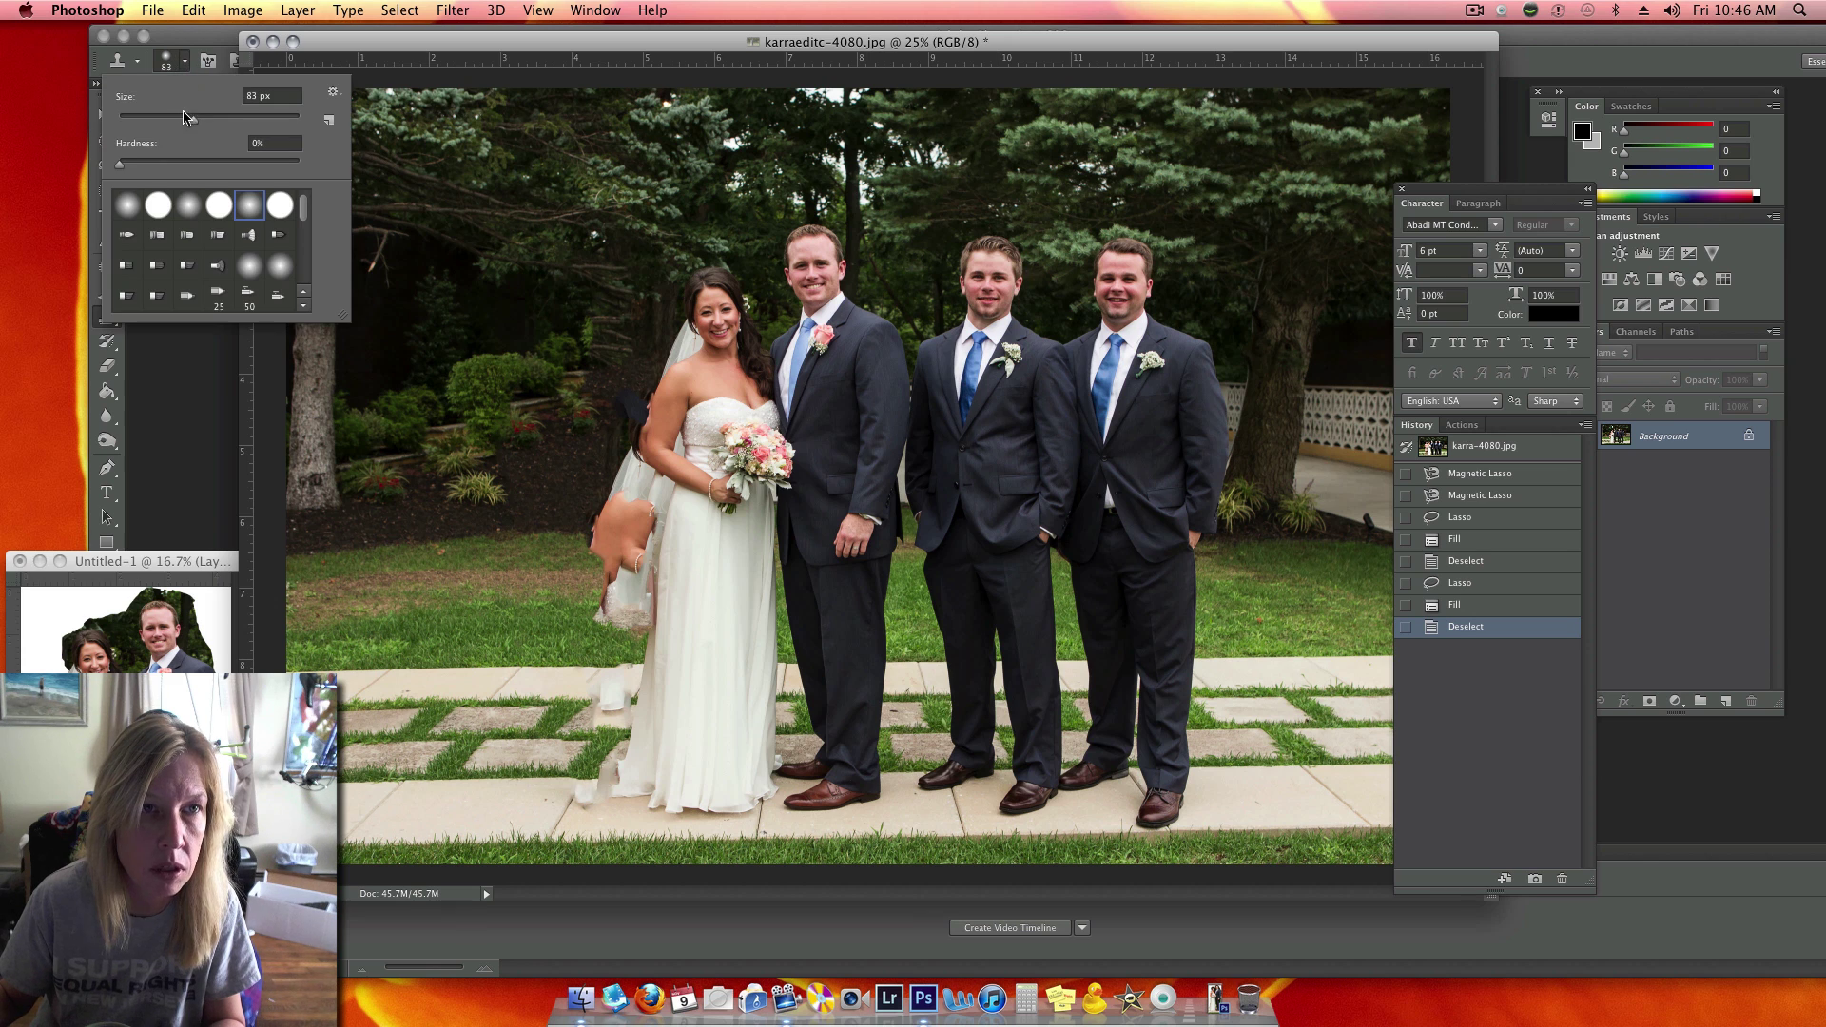
pyautogui.moveTo(187, 120); pyautogui.dragTo(248, 120)
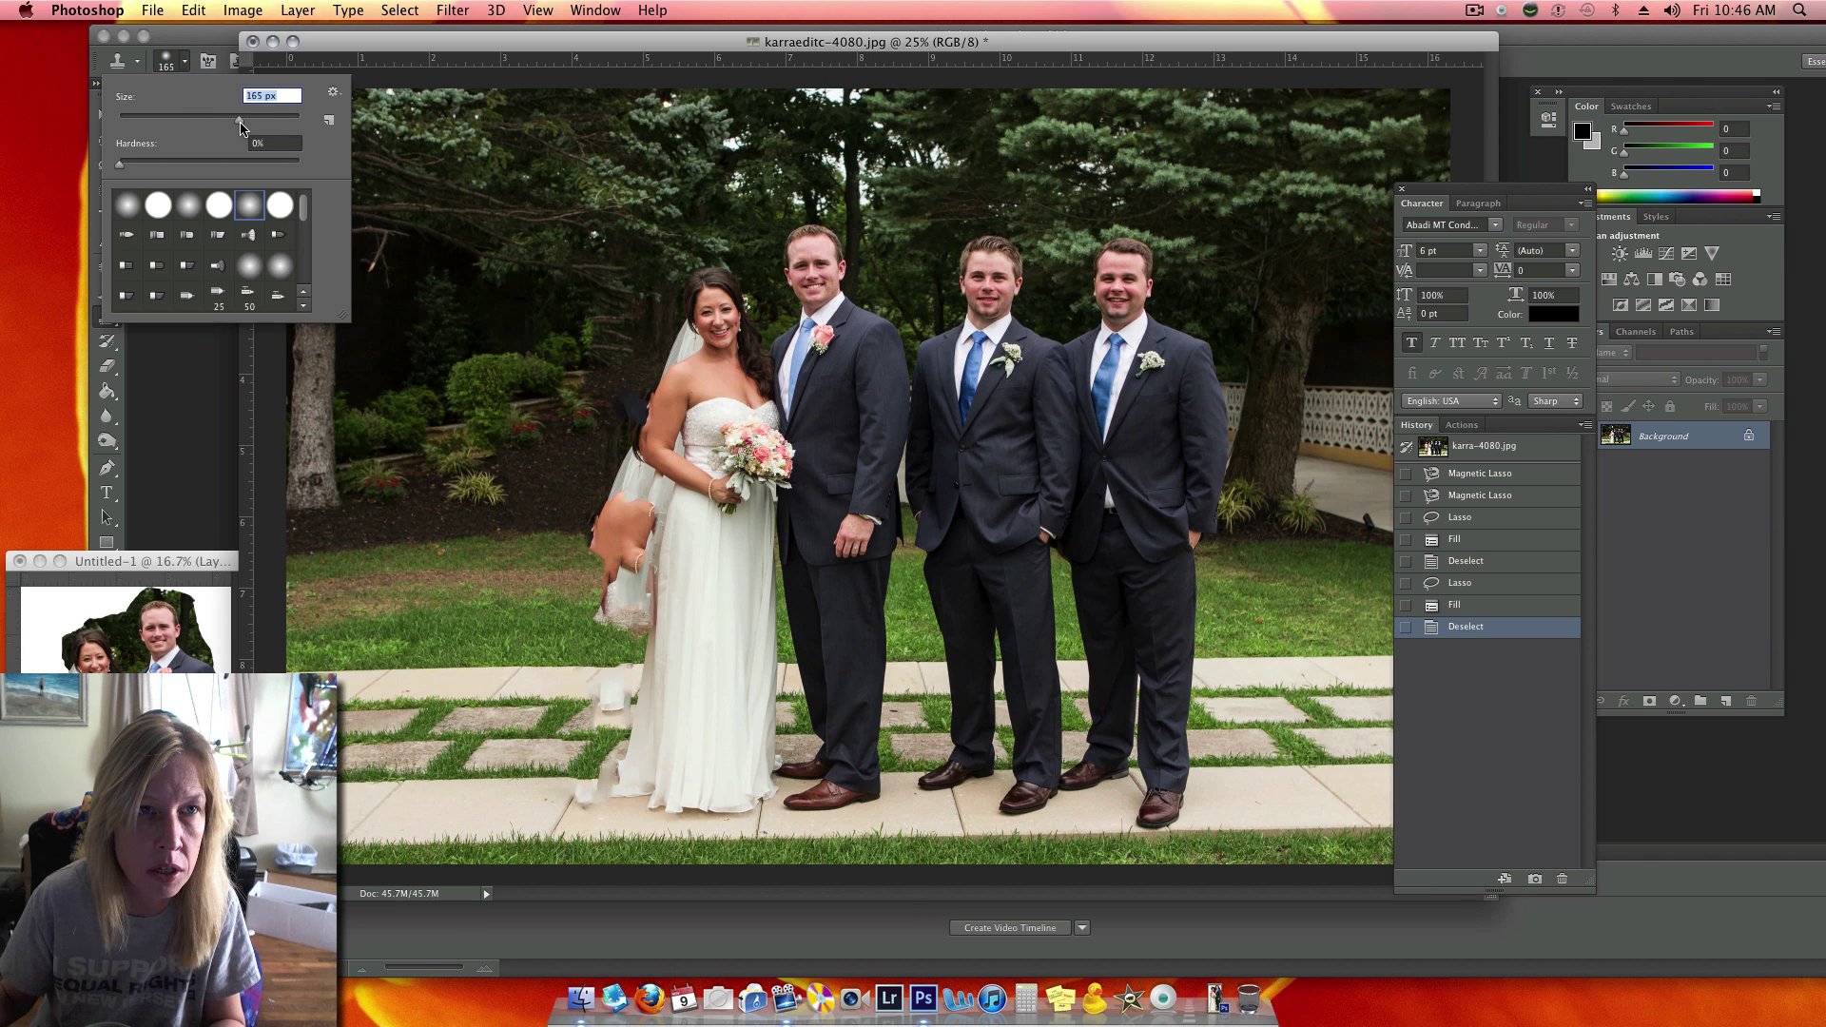
pyautogui.click(467, 570)
pyautogui.moveTo(621, 568)
pyautogui.mouseDown()
pyautogui.moveTo(626, 627)
pyautogui.moveTo(607, 586)
pyautogui.moveTo(634, 615)
pyautogui.moveTo(643, 661)
pyautogui.moveTo(625, 667)
pyautogui.moveTo(621, 435)
pyautogui.moveTo(610, 515)
pyautogui.moveTo(595, 458)
pyautogui.mouseUp()
pyautogui.moveTo(630, 399); pyautogui.dragTo(627, 433)
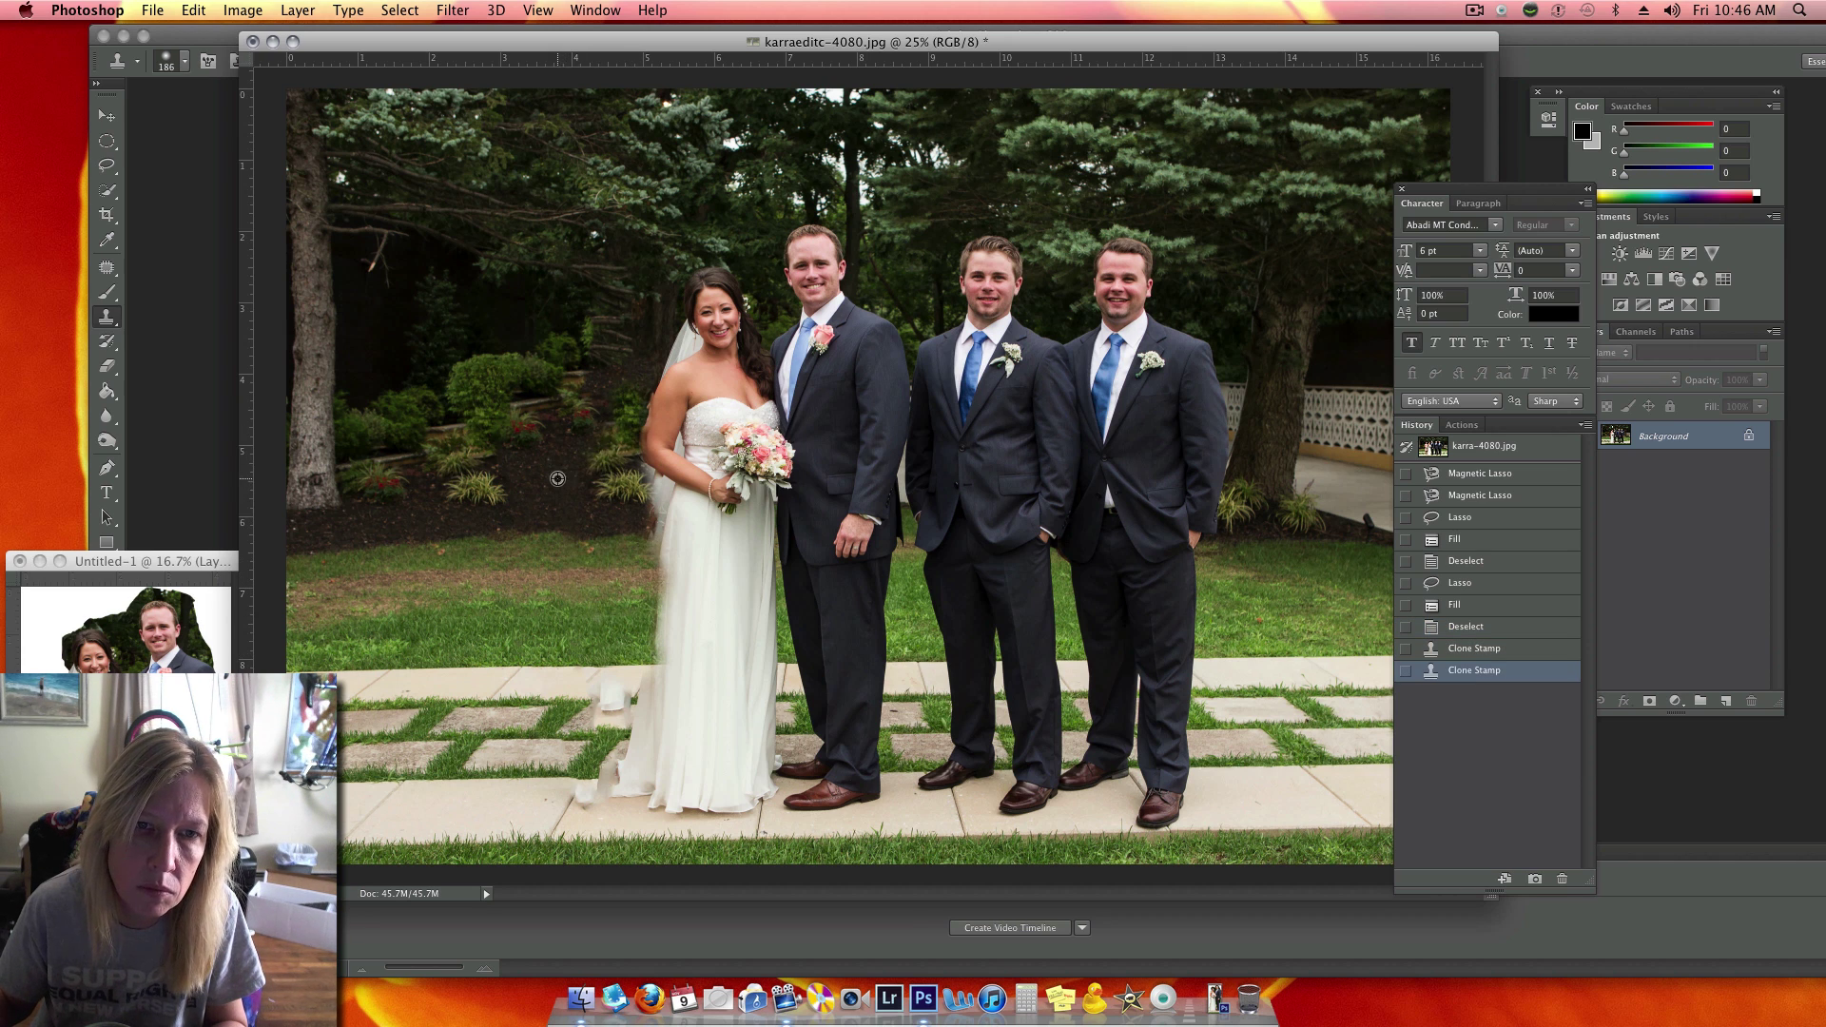
# Clone dark background and mulch over the blurred and repeated shrubs in the garden bed beside the bride
pyautogui.moveTo(639, 360)
pyautogui.mouseDown()
pyautogui.moveTo(628, 416)
pyautogui.moveTo(580, 466)
pyautogui.mouseUp()
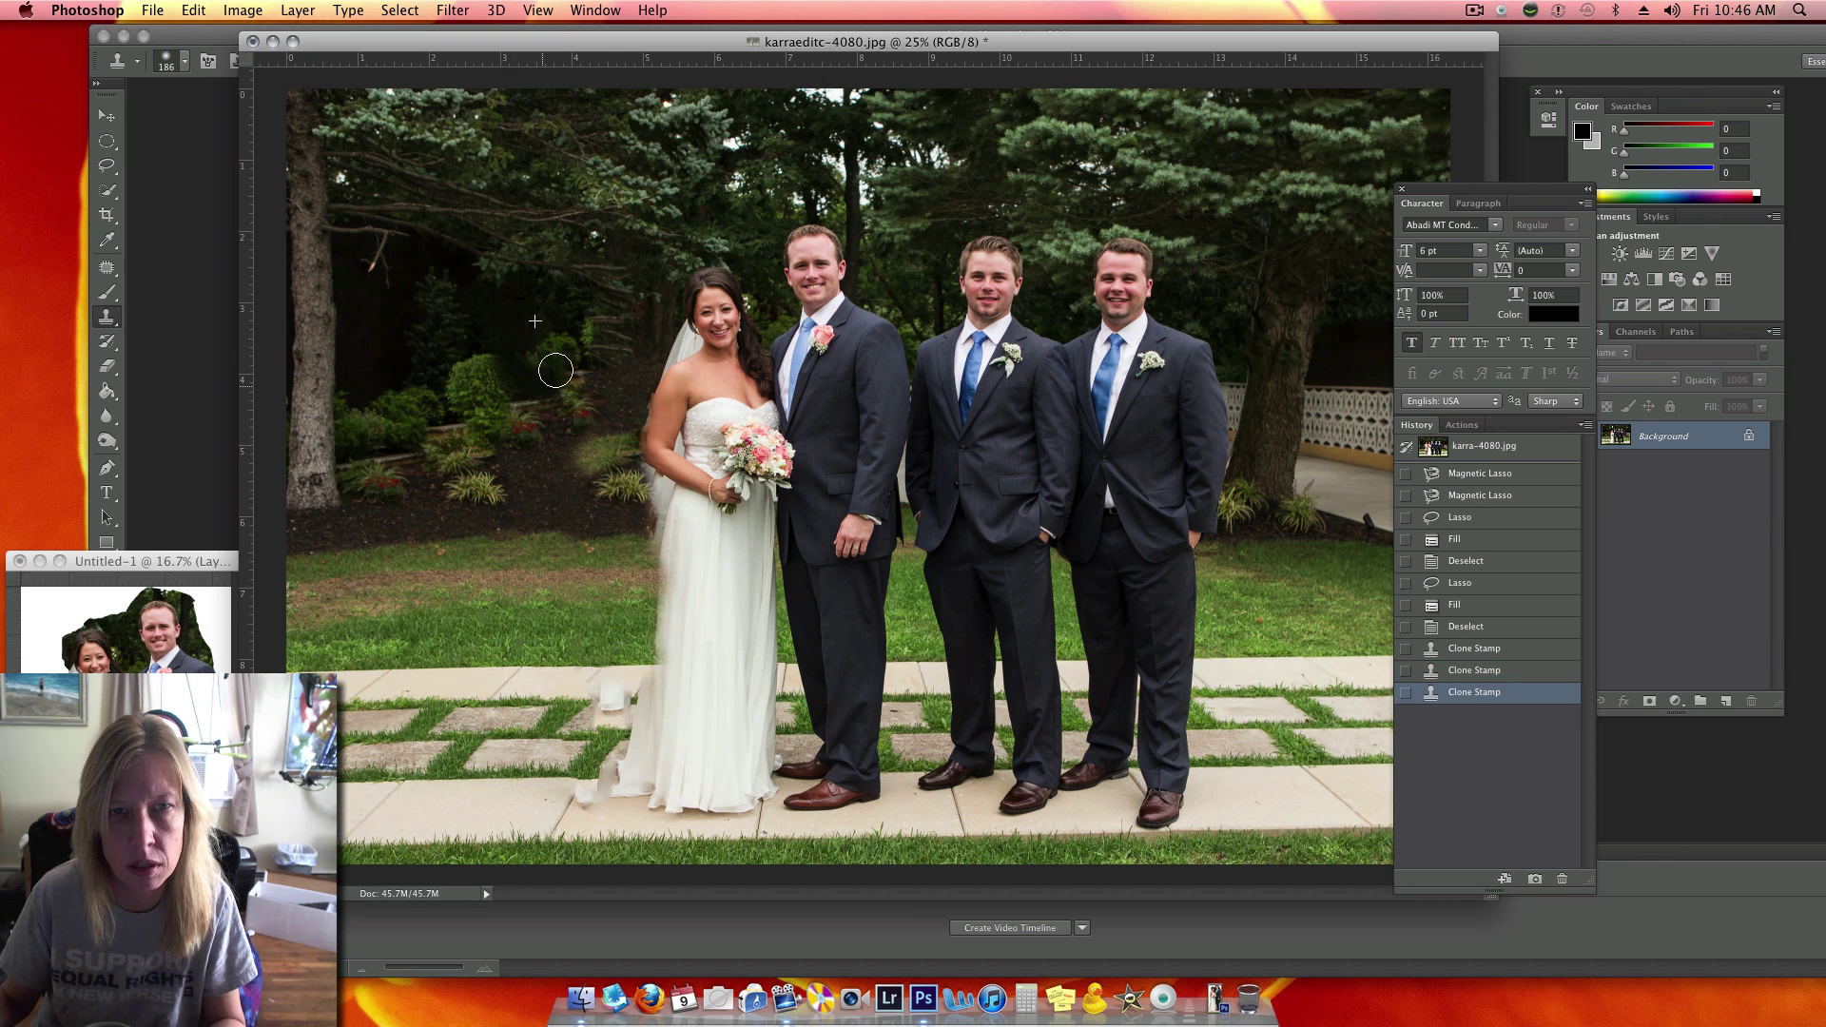
pyautogui.moveTo(568, 373)
pyautogui.mouseDown()
pyautogui.moveTo(586, 347)
pyautogui.moveTo(605, 319)
pyautogui.moveTo(620, 340)
pyautogui.moveTo(562, 351)
pyautogui.moveTo(554, 306)
pyautogui.mouseUp()
pyautogui.moveTo(576, 453)
pyautogui.mouseDown()
pyautogui.moveTo(626, 433)
pyautogui.moveTo(579, 437)
pyautogui.moveTo(580, 476)
pyautogui.mouseUp()
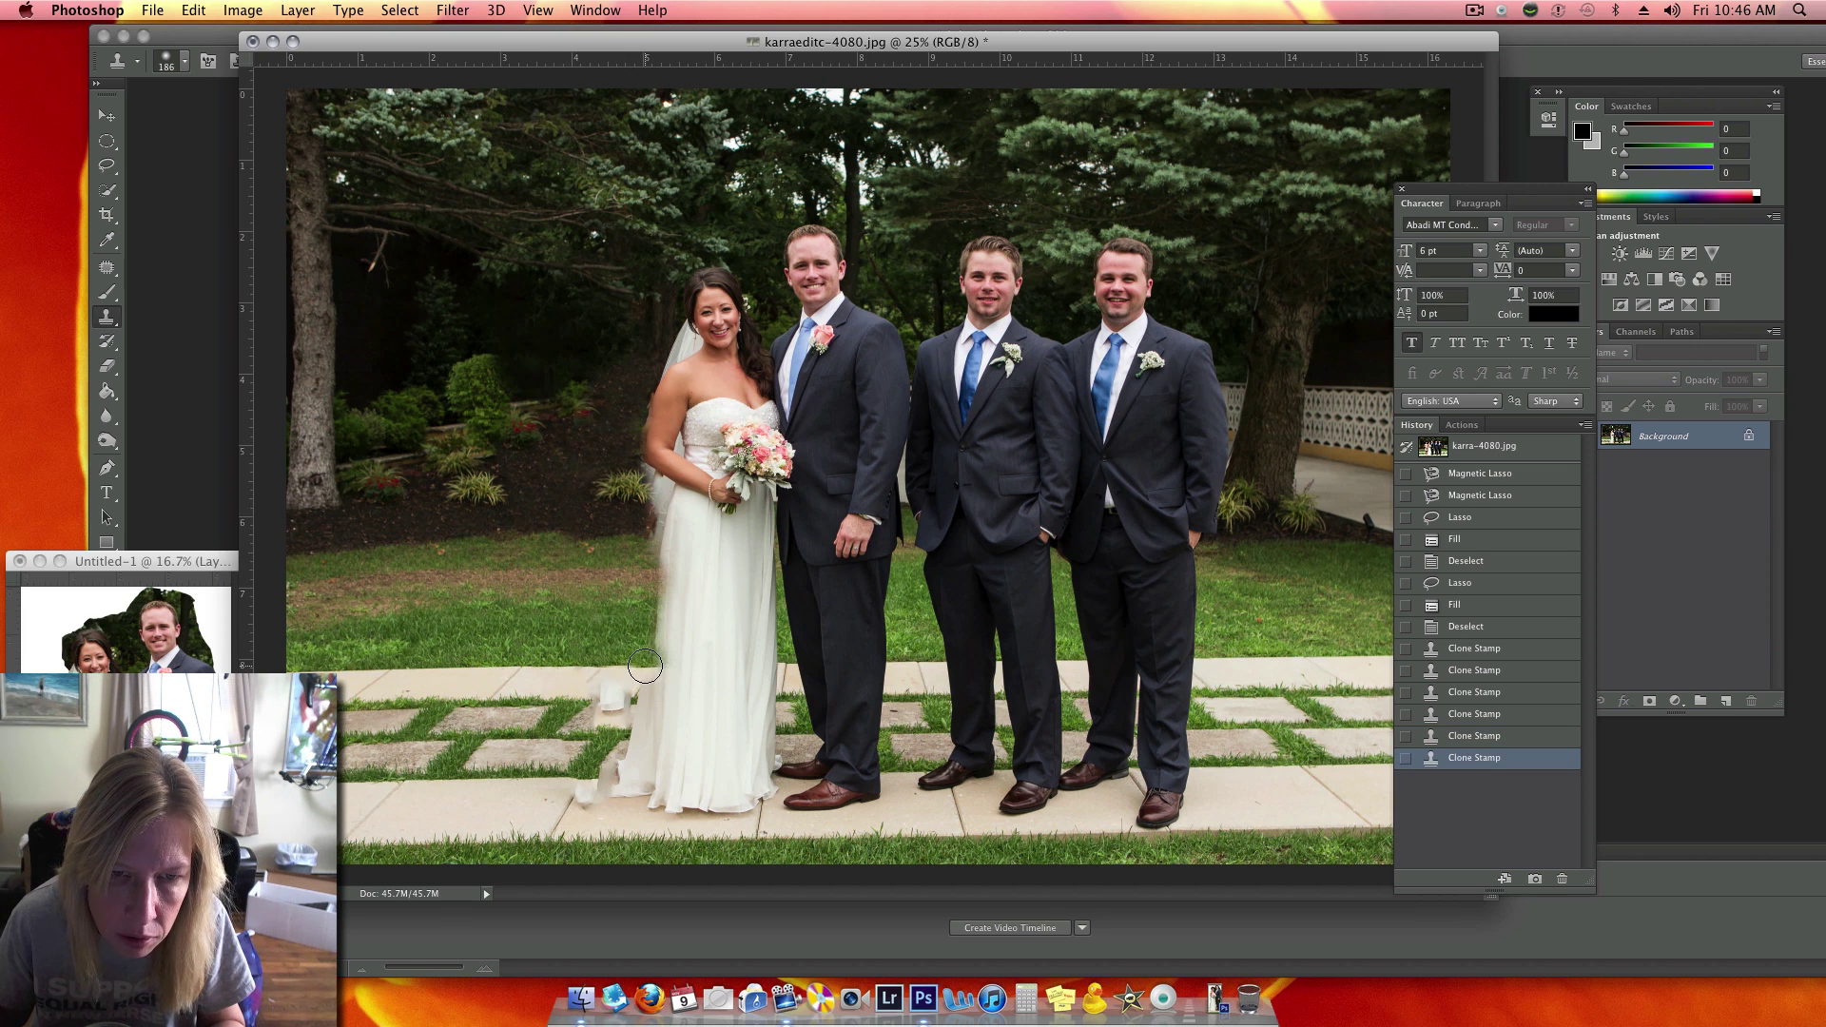
# Clone paving over the stray dress fragments near the hem and dark garden background around the bride's arm and veil
pyautogui.moveTo(648, 663)
pyautogui.mouseDown()
pyautogui.moveTo(621, 799)
pyautogui.moveTo(585, 789)
pyautogui.moveTo(610, 729)
pyautogui.moveTo(582, 682)
pyautogui.mouseUp()
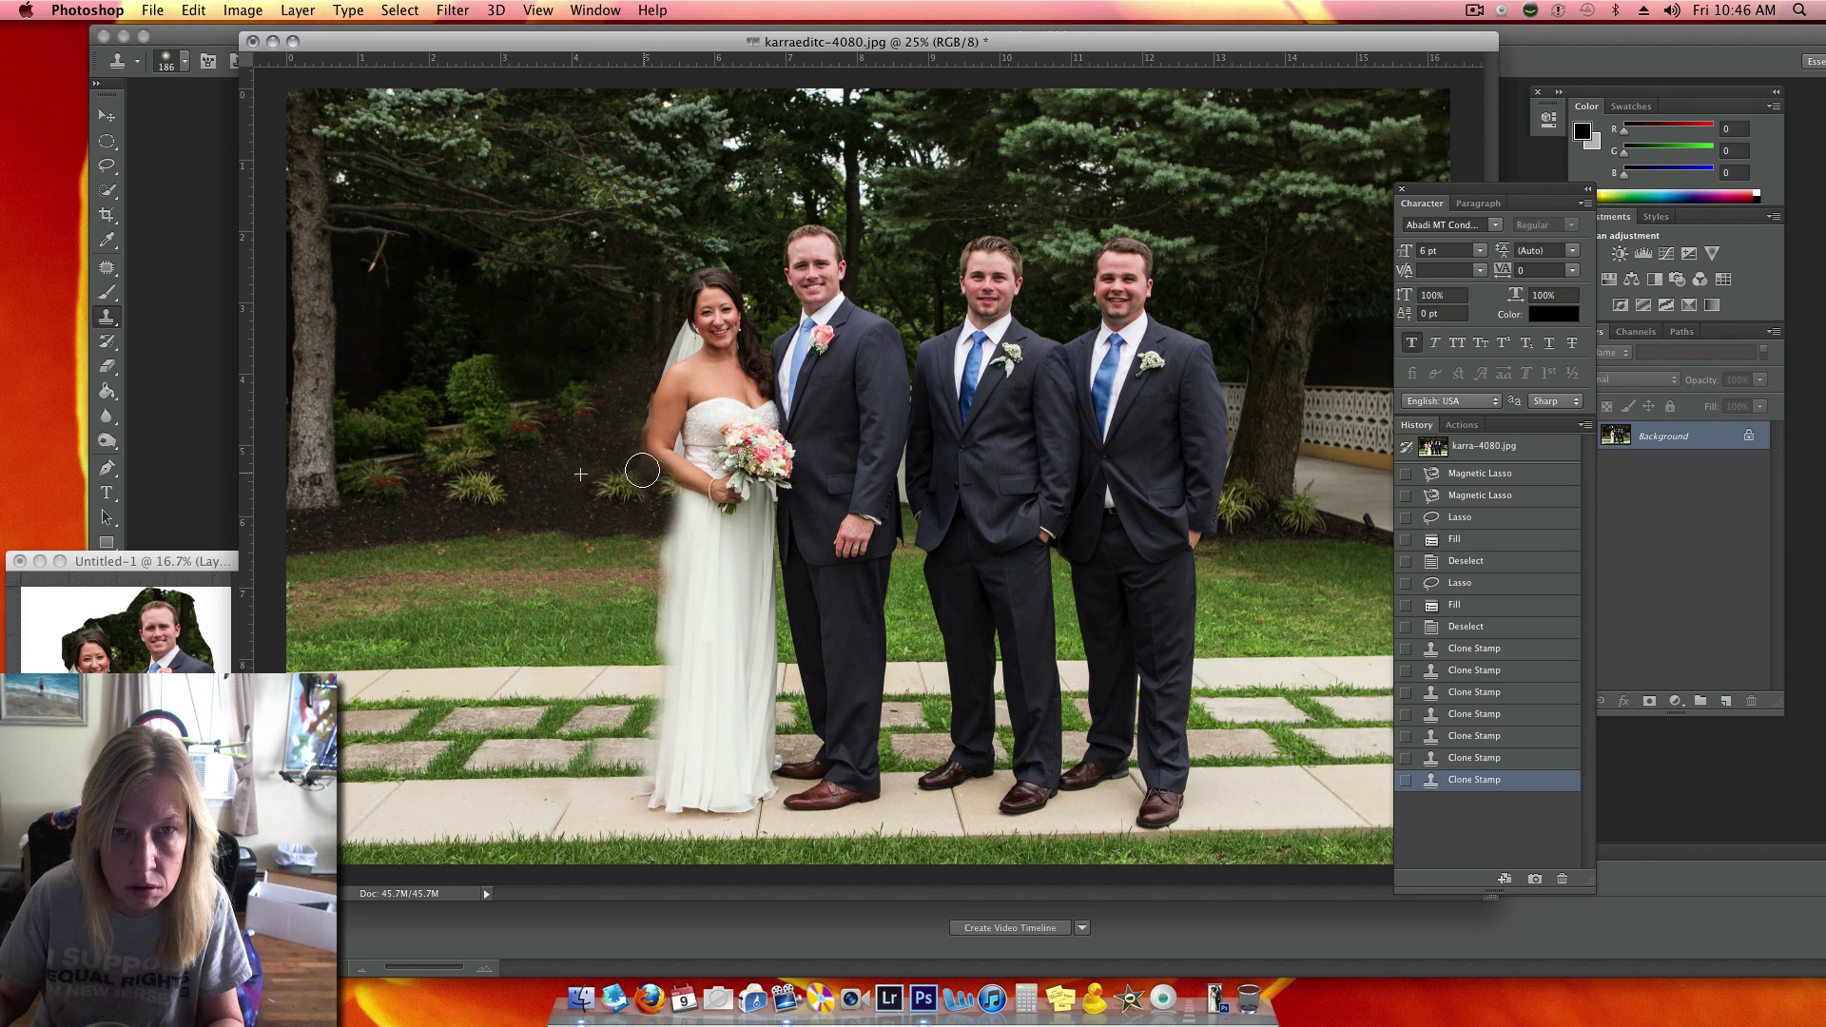
pyautogui.moveTo(641, 414); pyautogui.dragTo(646, 399)
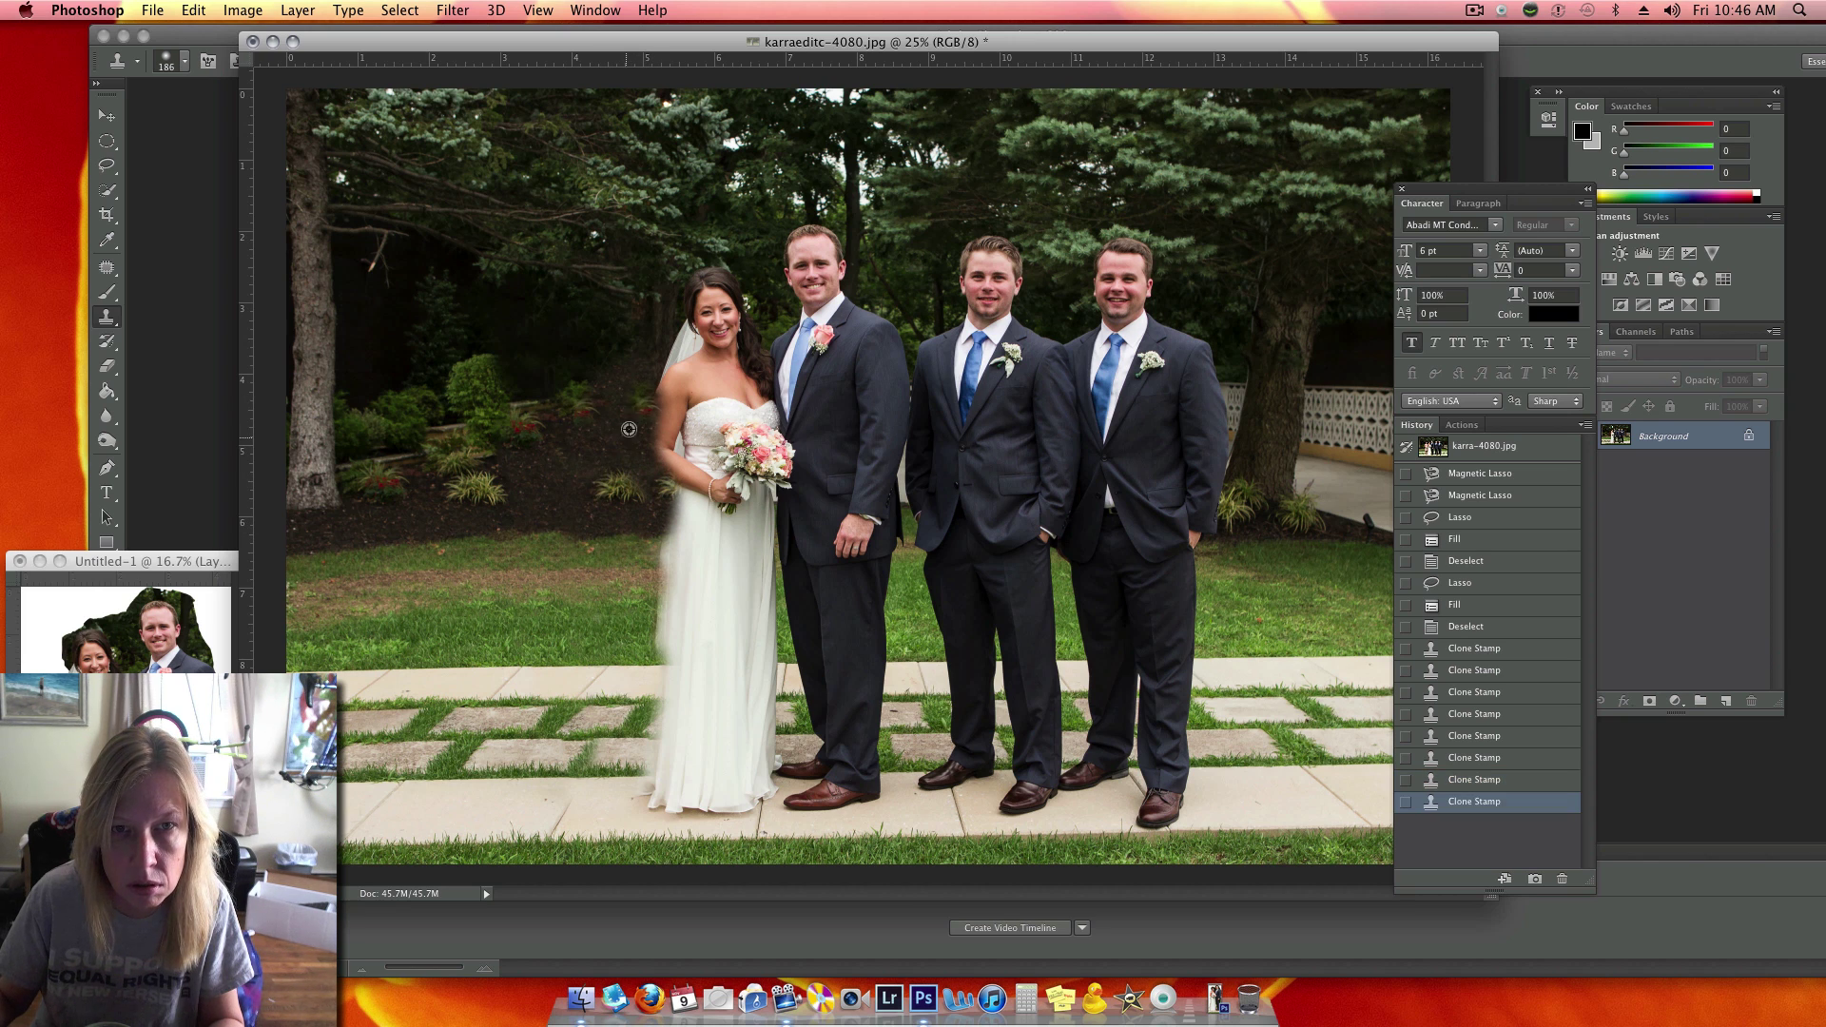
pyautogui.click(636, 407)
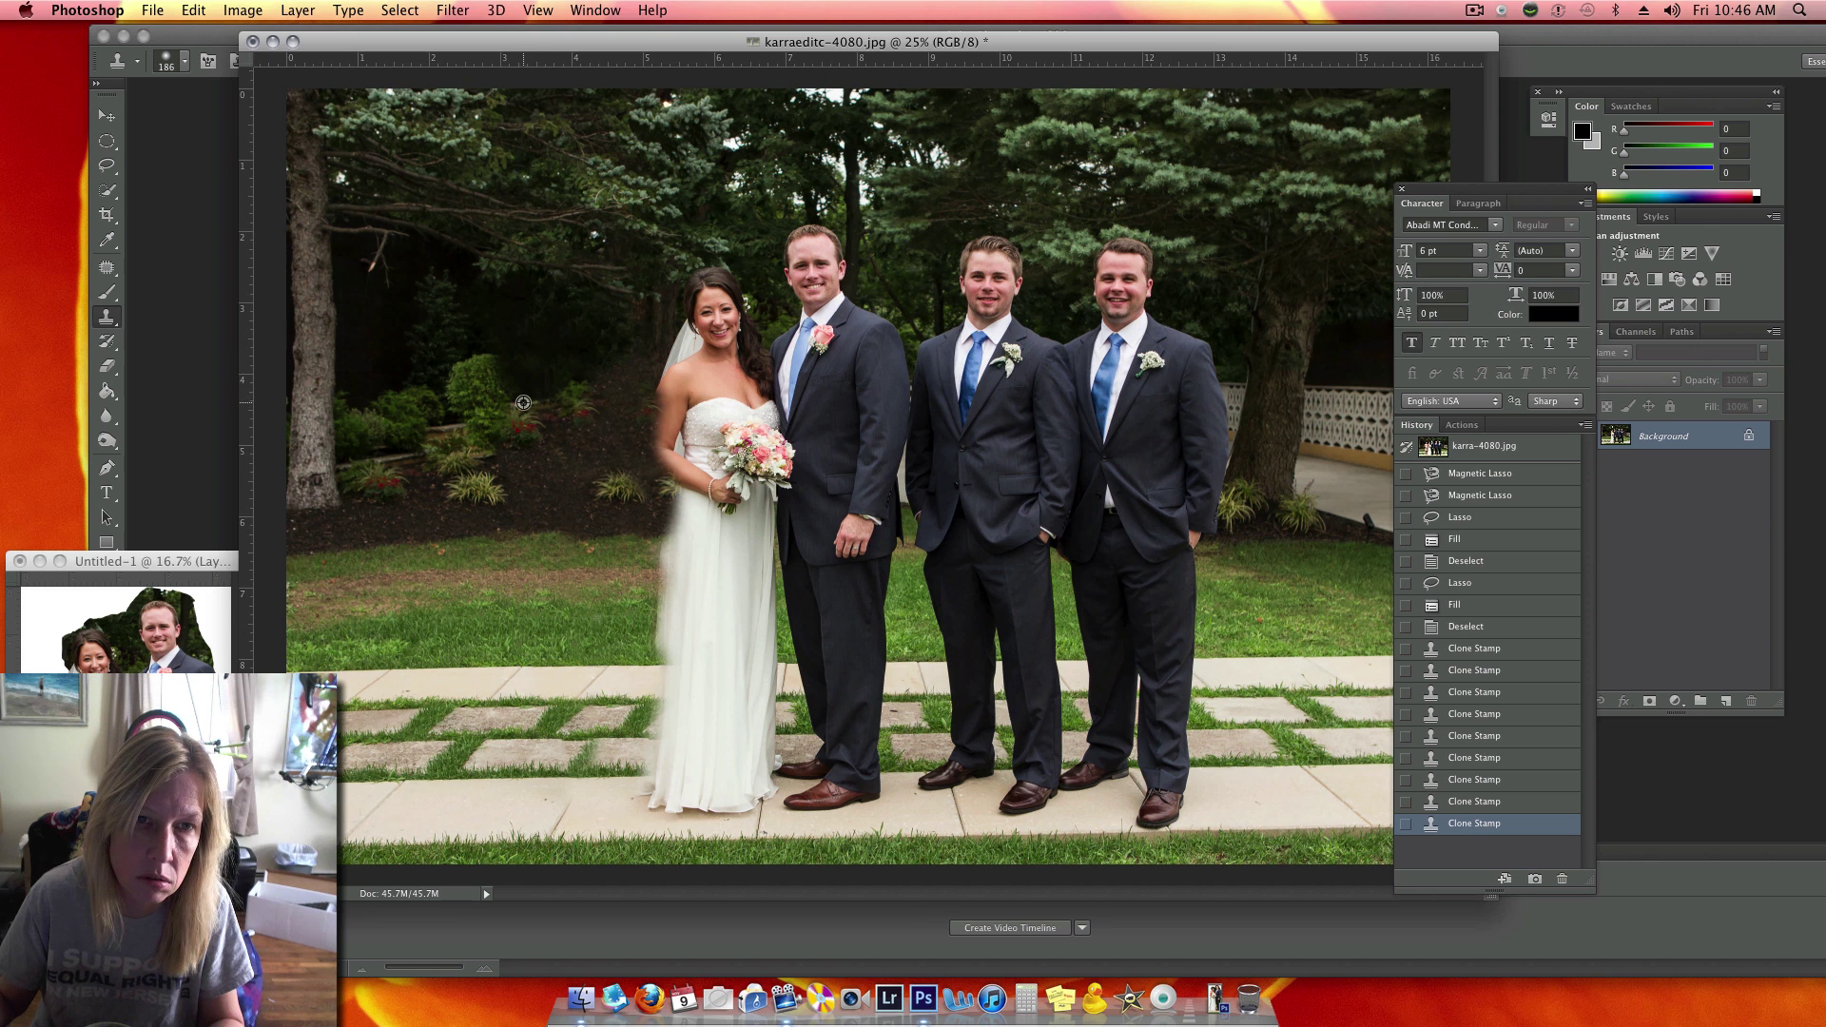
pyautogui.moveTo(613, 371); pyautogui.dragTo(665, 328)
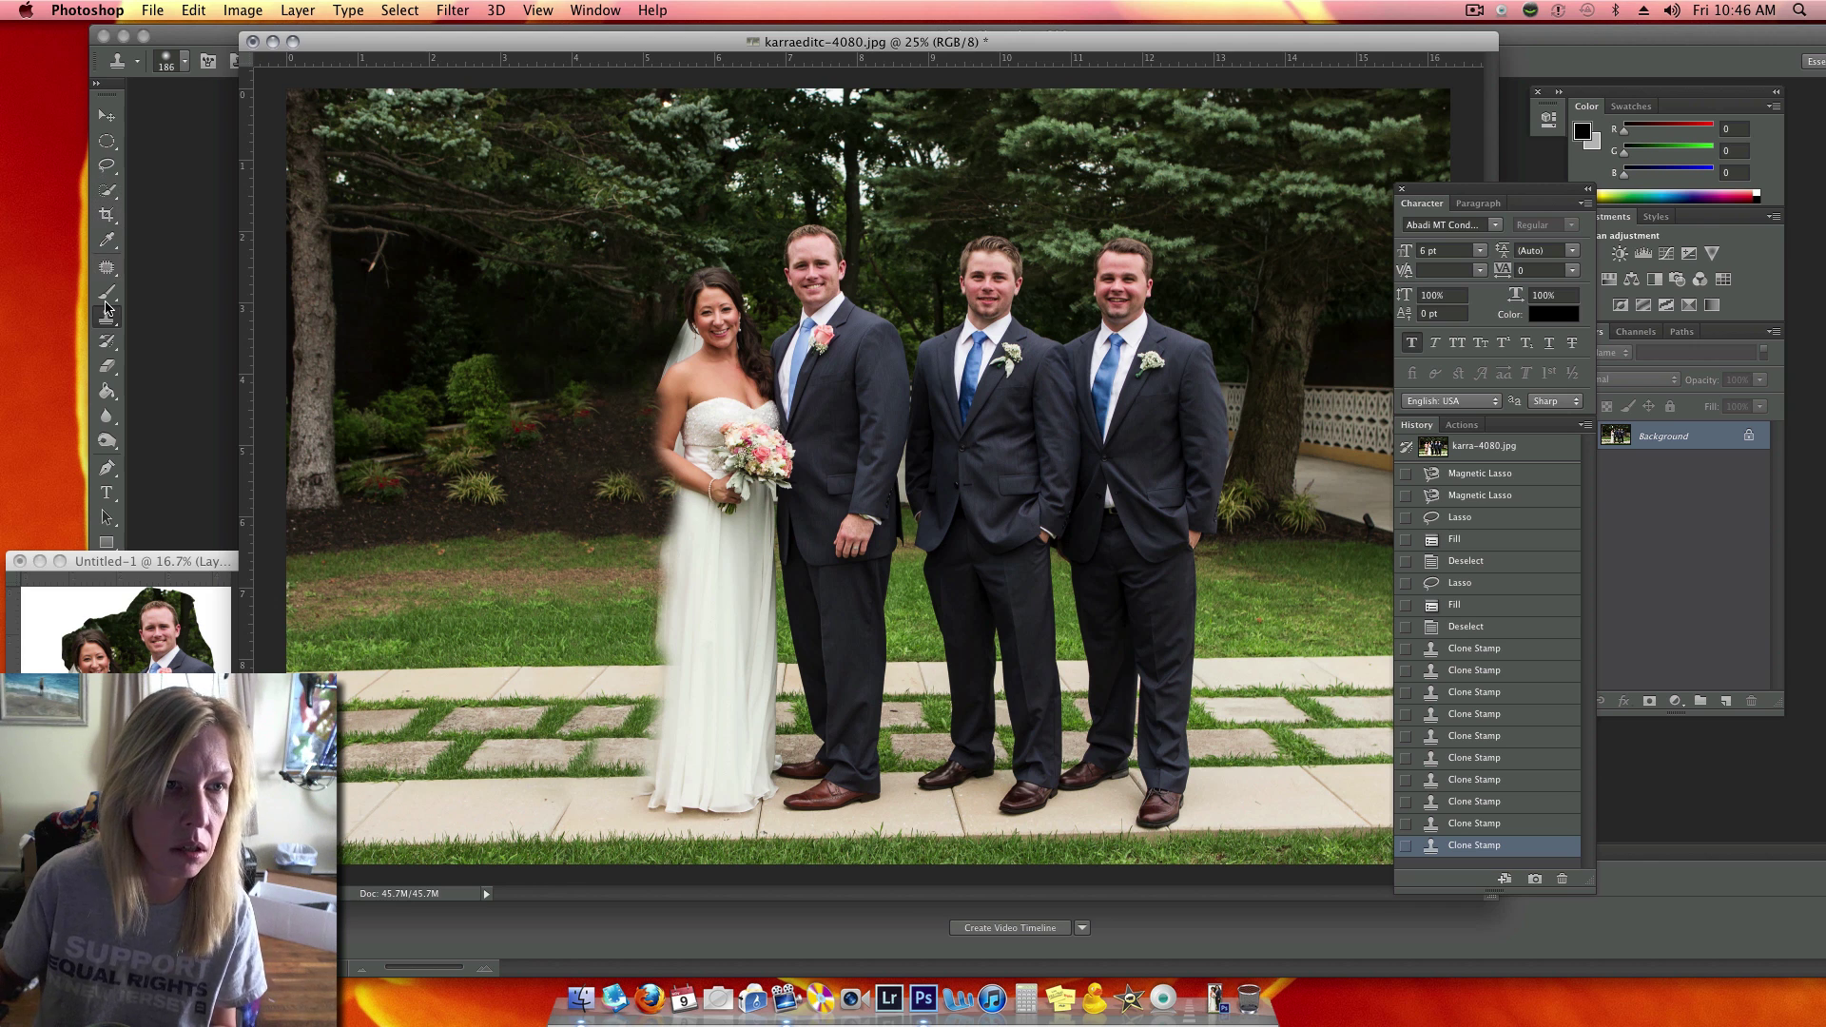
# Lasso the two groomsmen from their heads down to the edge of the path, fill the area using Content-Aware, and deselect
pyautogui.click(108, 167)
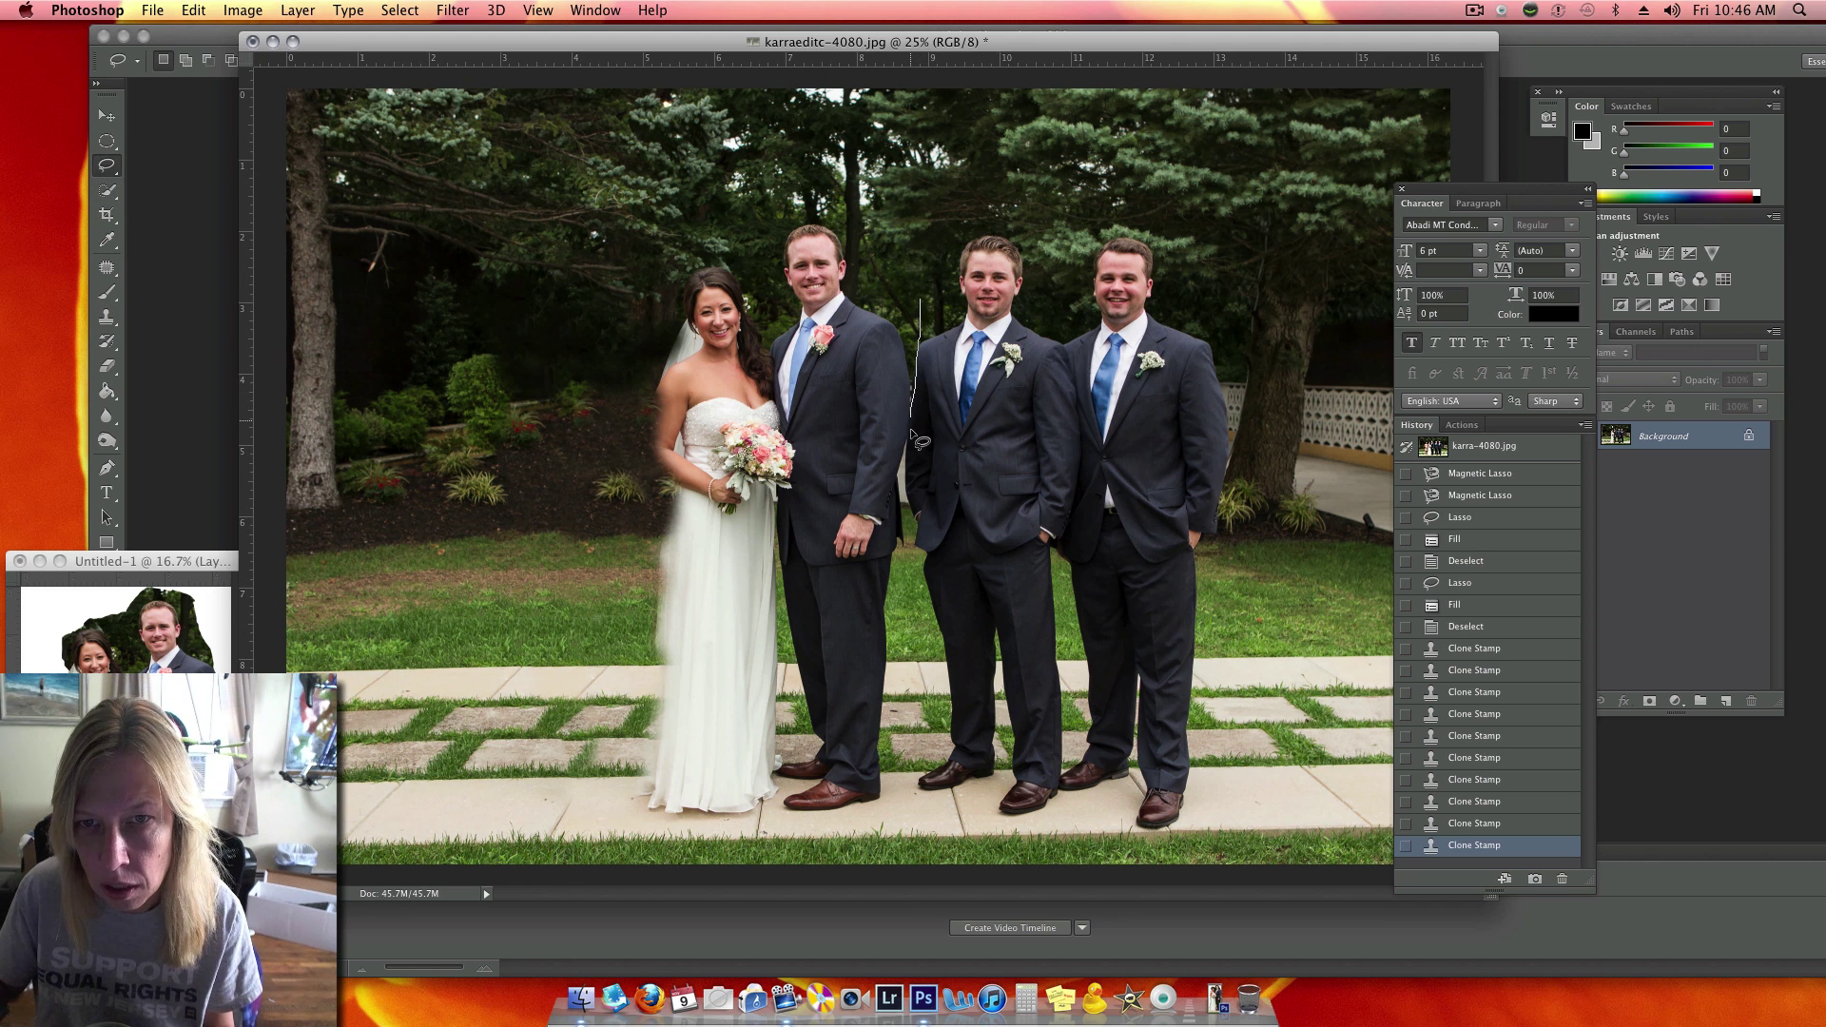
pyautogui.moveTo(919, 656); pyautogui.dragTo(925, 661)
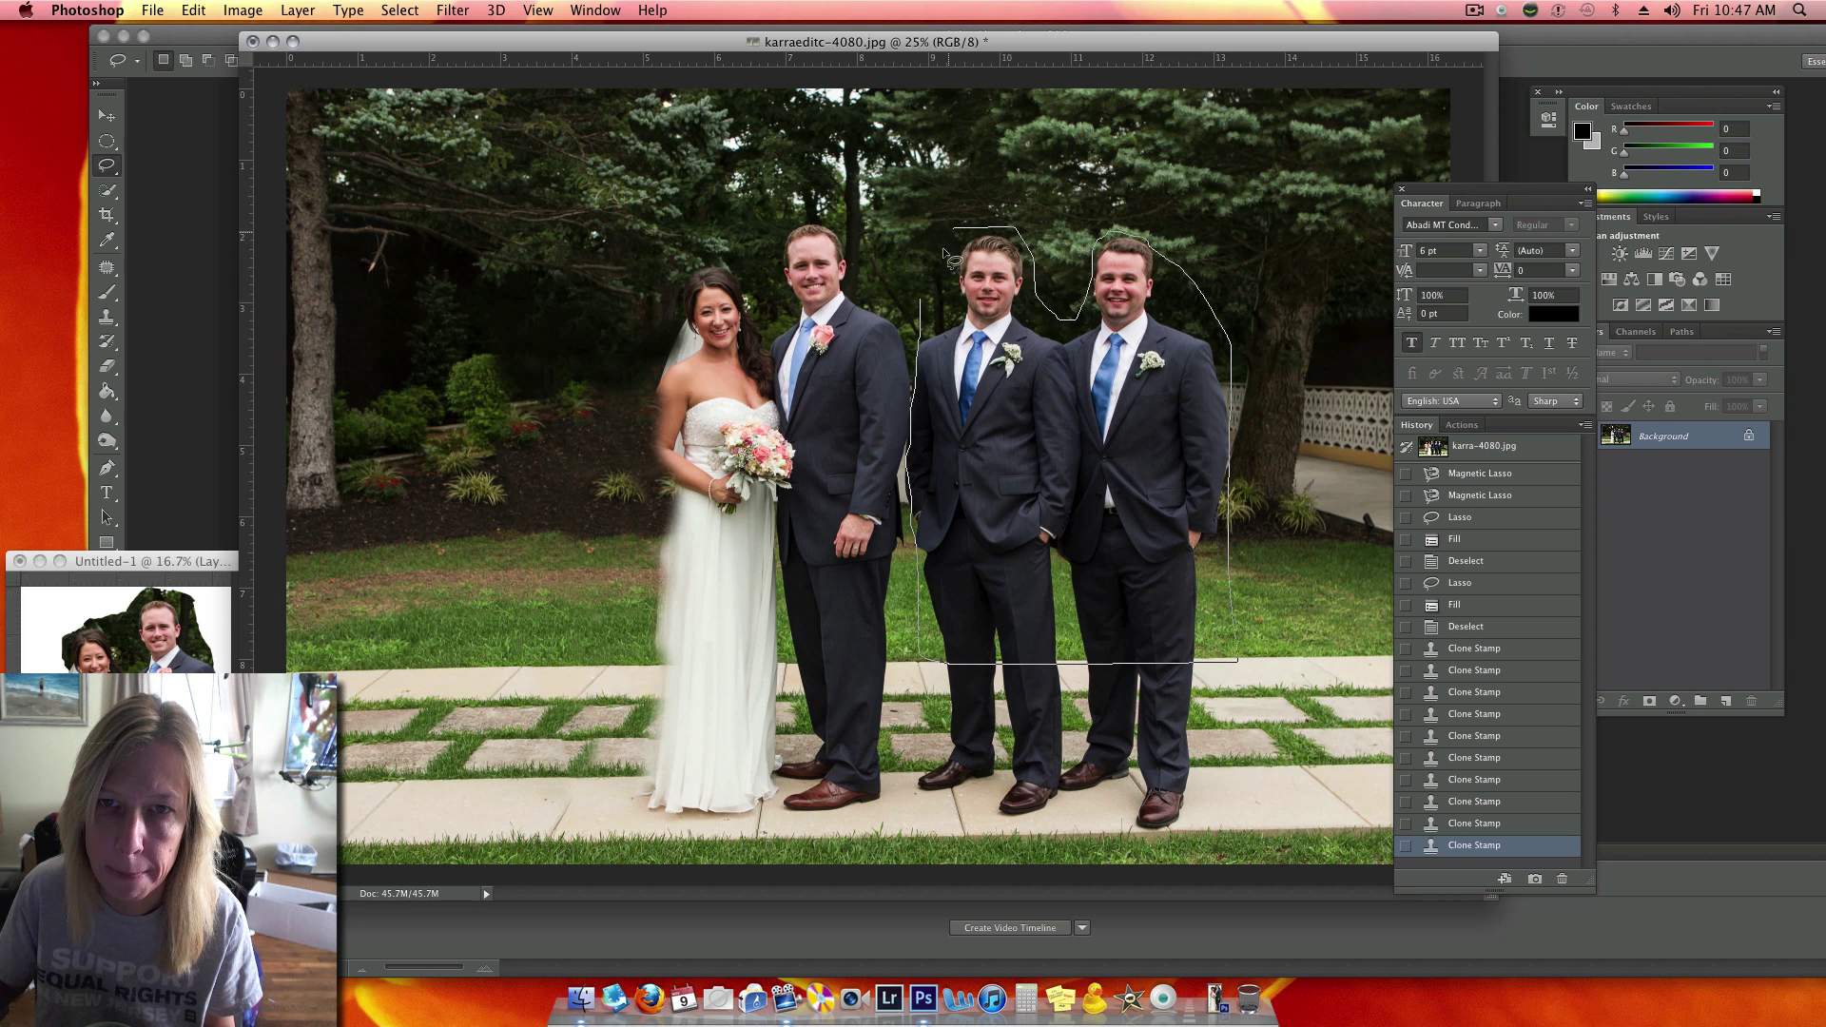
pyautogui.moveTo(929, 314); pyautogui.dragTo(924, 310)
pyautogui.rightClick(948, 339)
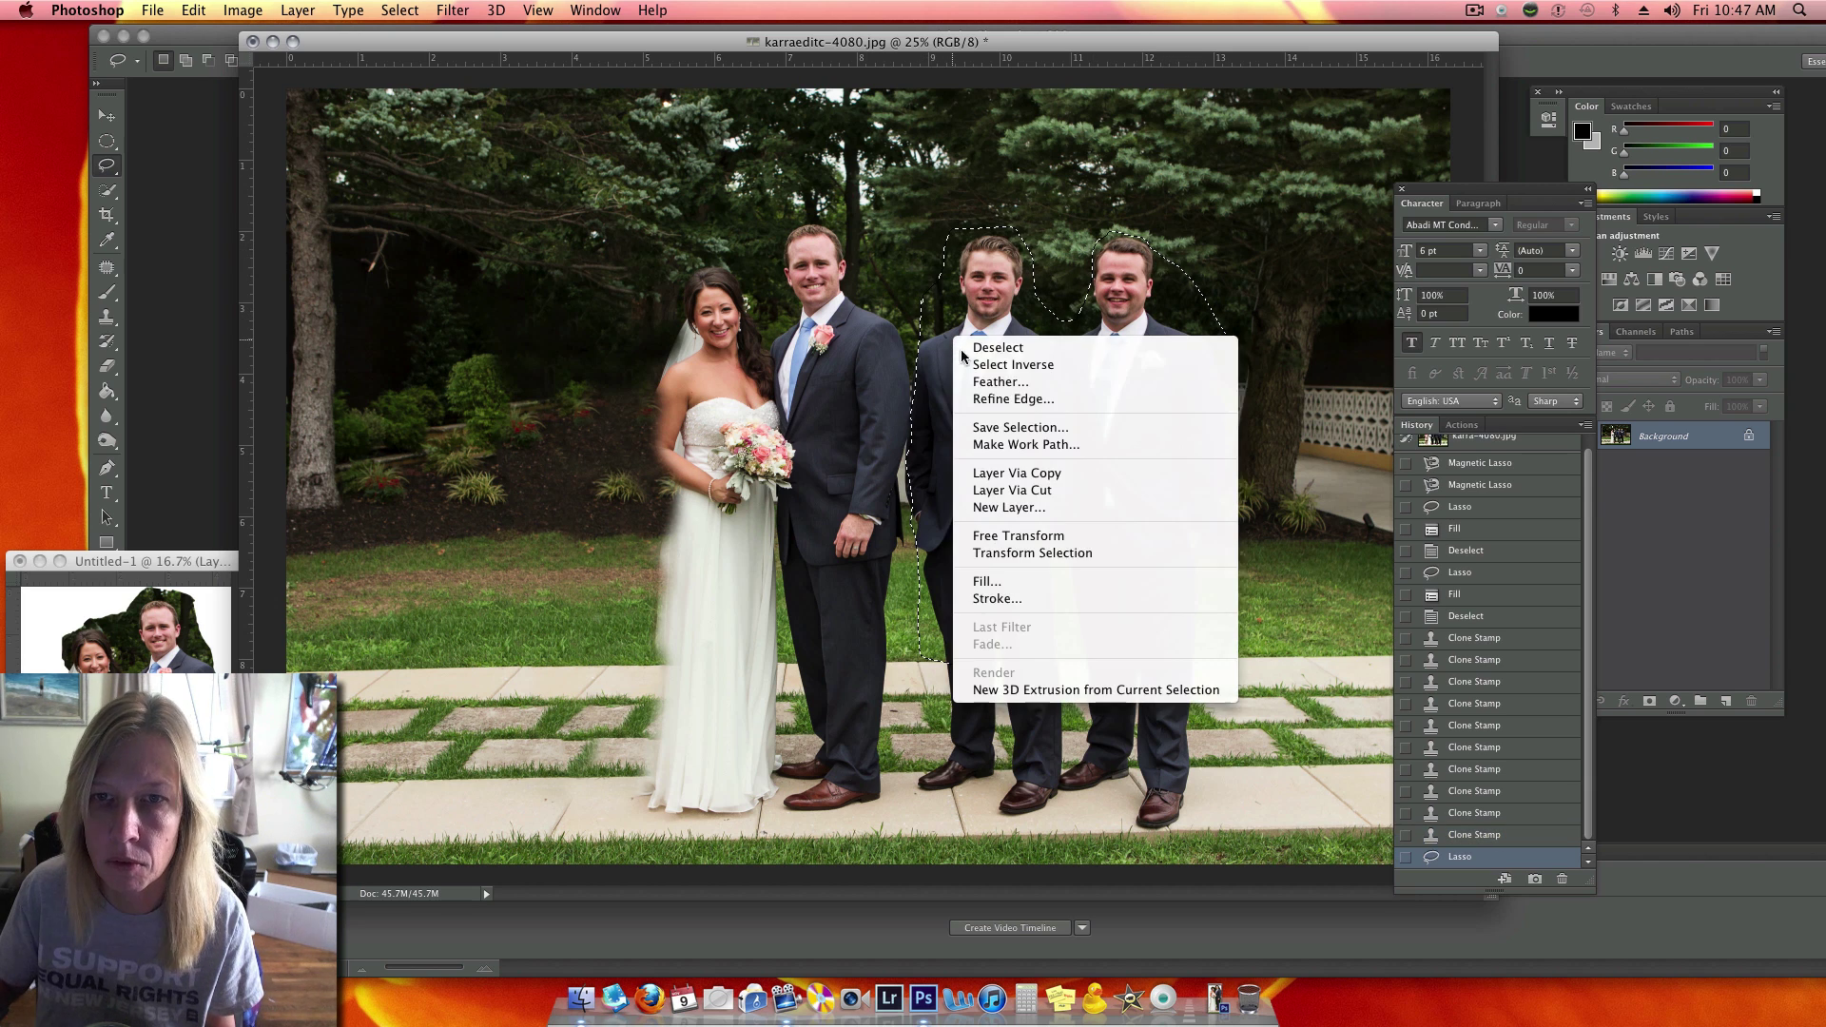
pyautogui.click(1015, 587)
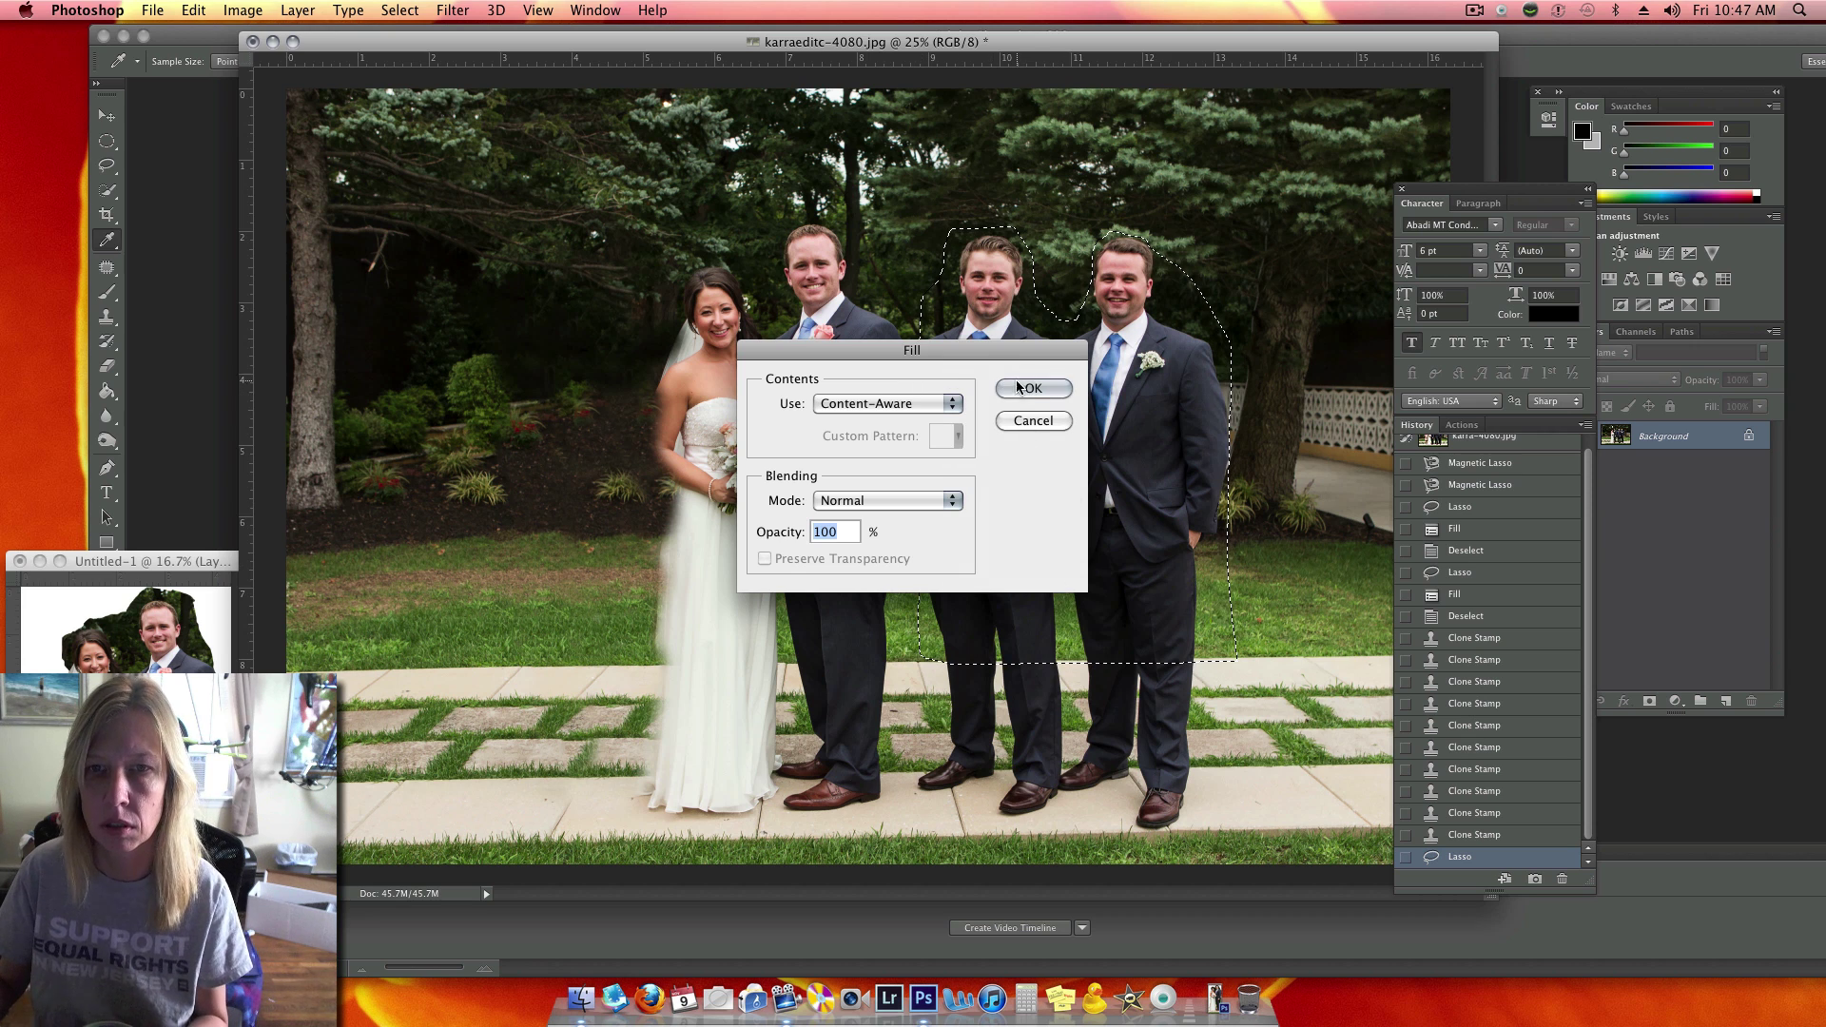
pyautogui.click(1035, 392)
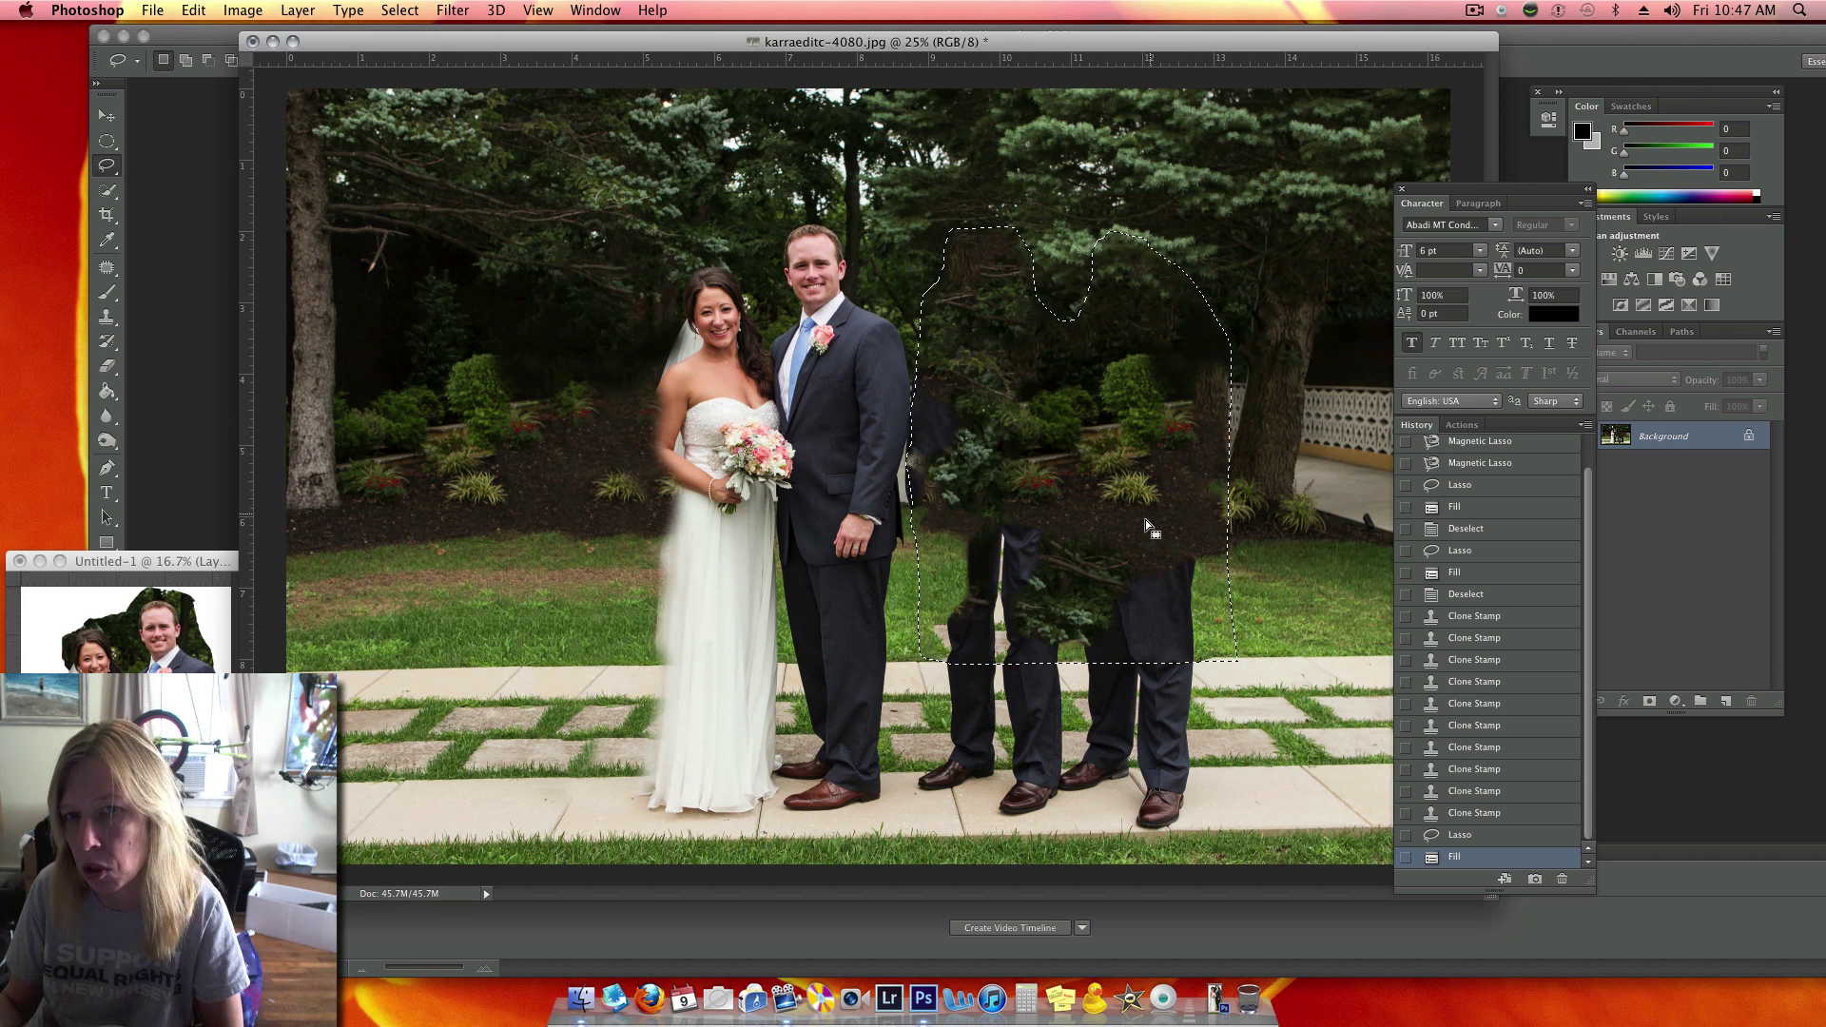
pyautogui.press('super+d')
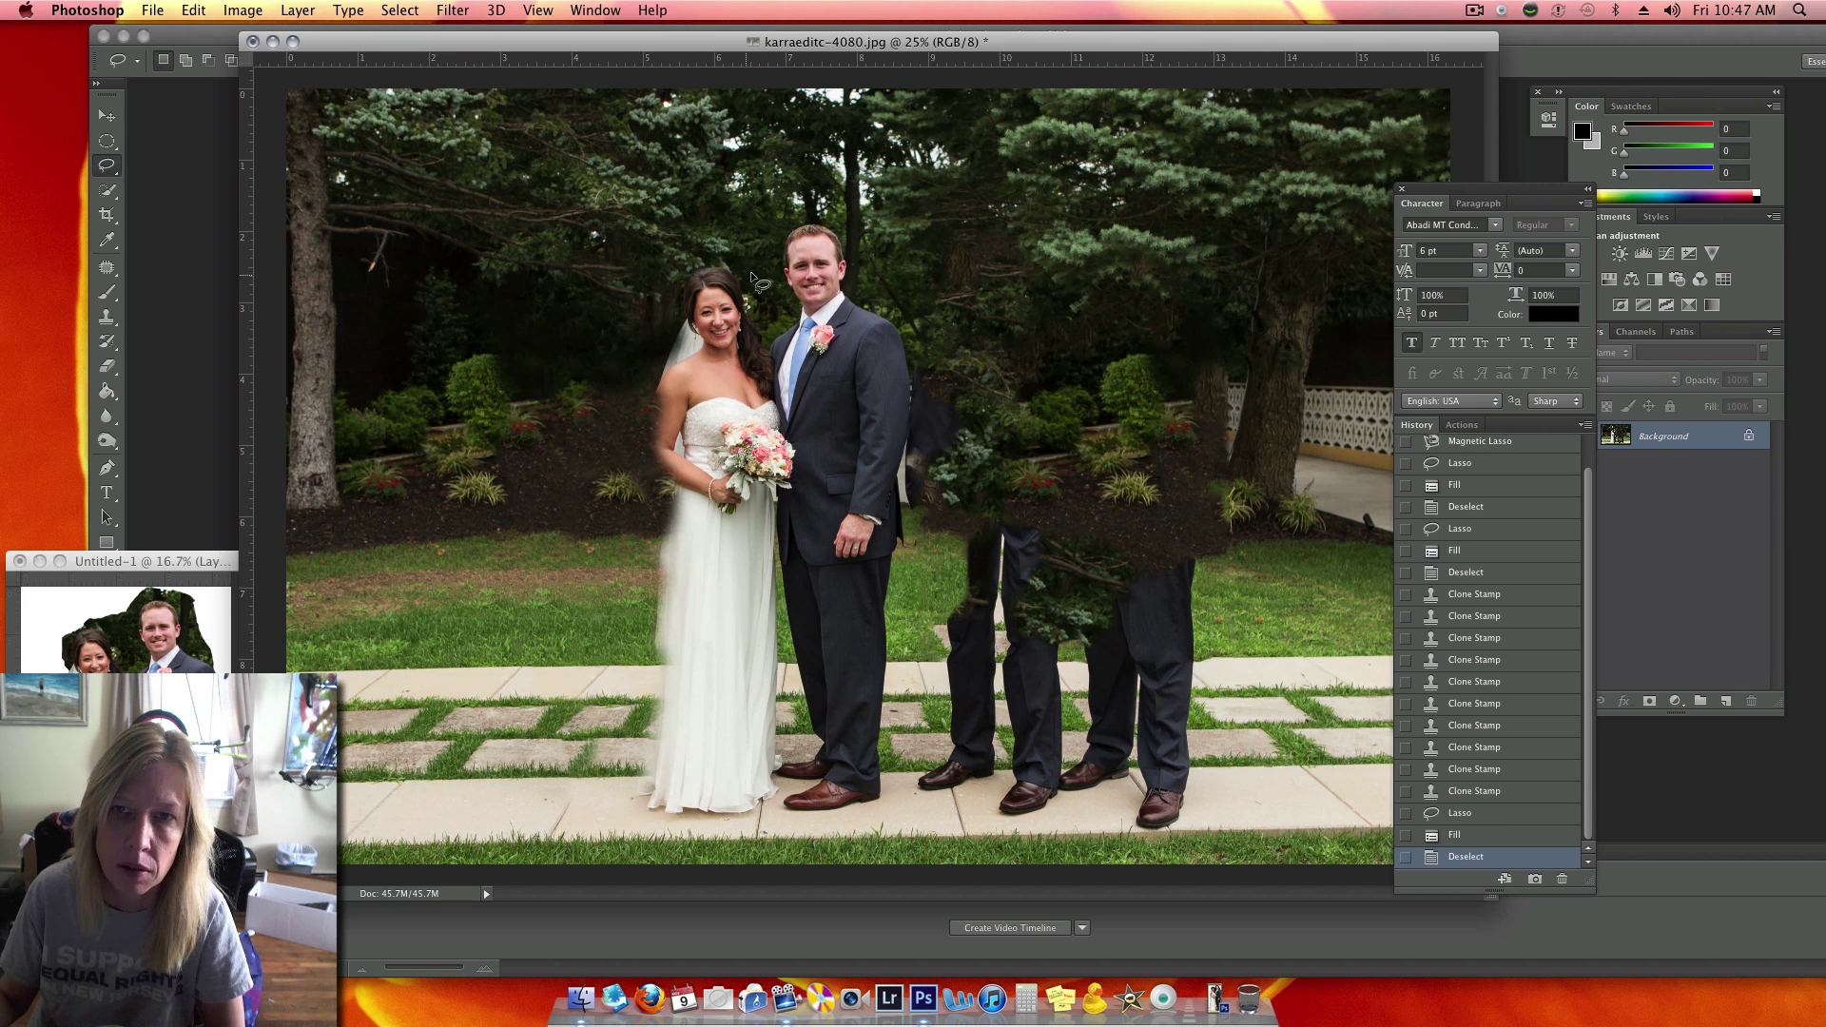
# Use the Clone Stamp to cover the groomsmen's remaining trouser legs with mulch, grass and paving, working down toward the shoes
pyautogui.click(107, 317)
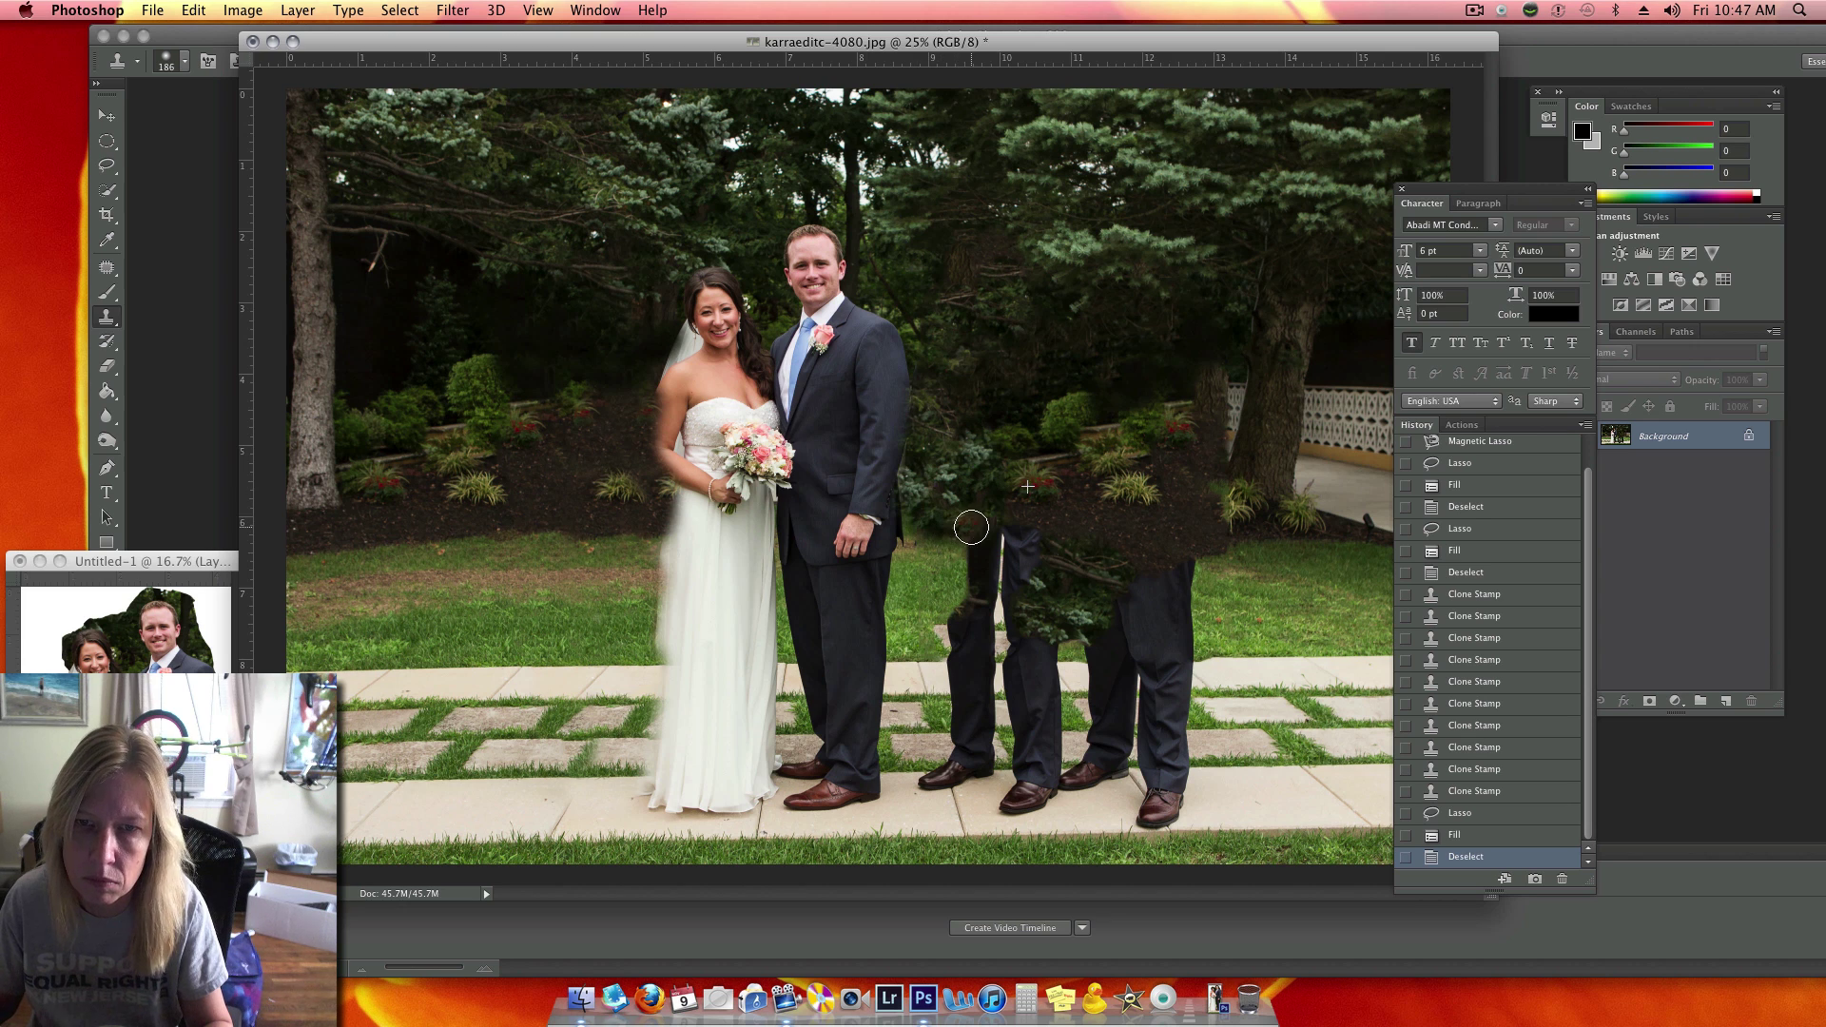
pyautogui.moveTo(971, 527); pyautogui.dragTo(994, 559)
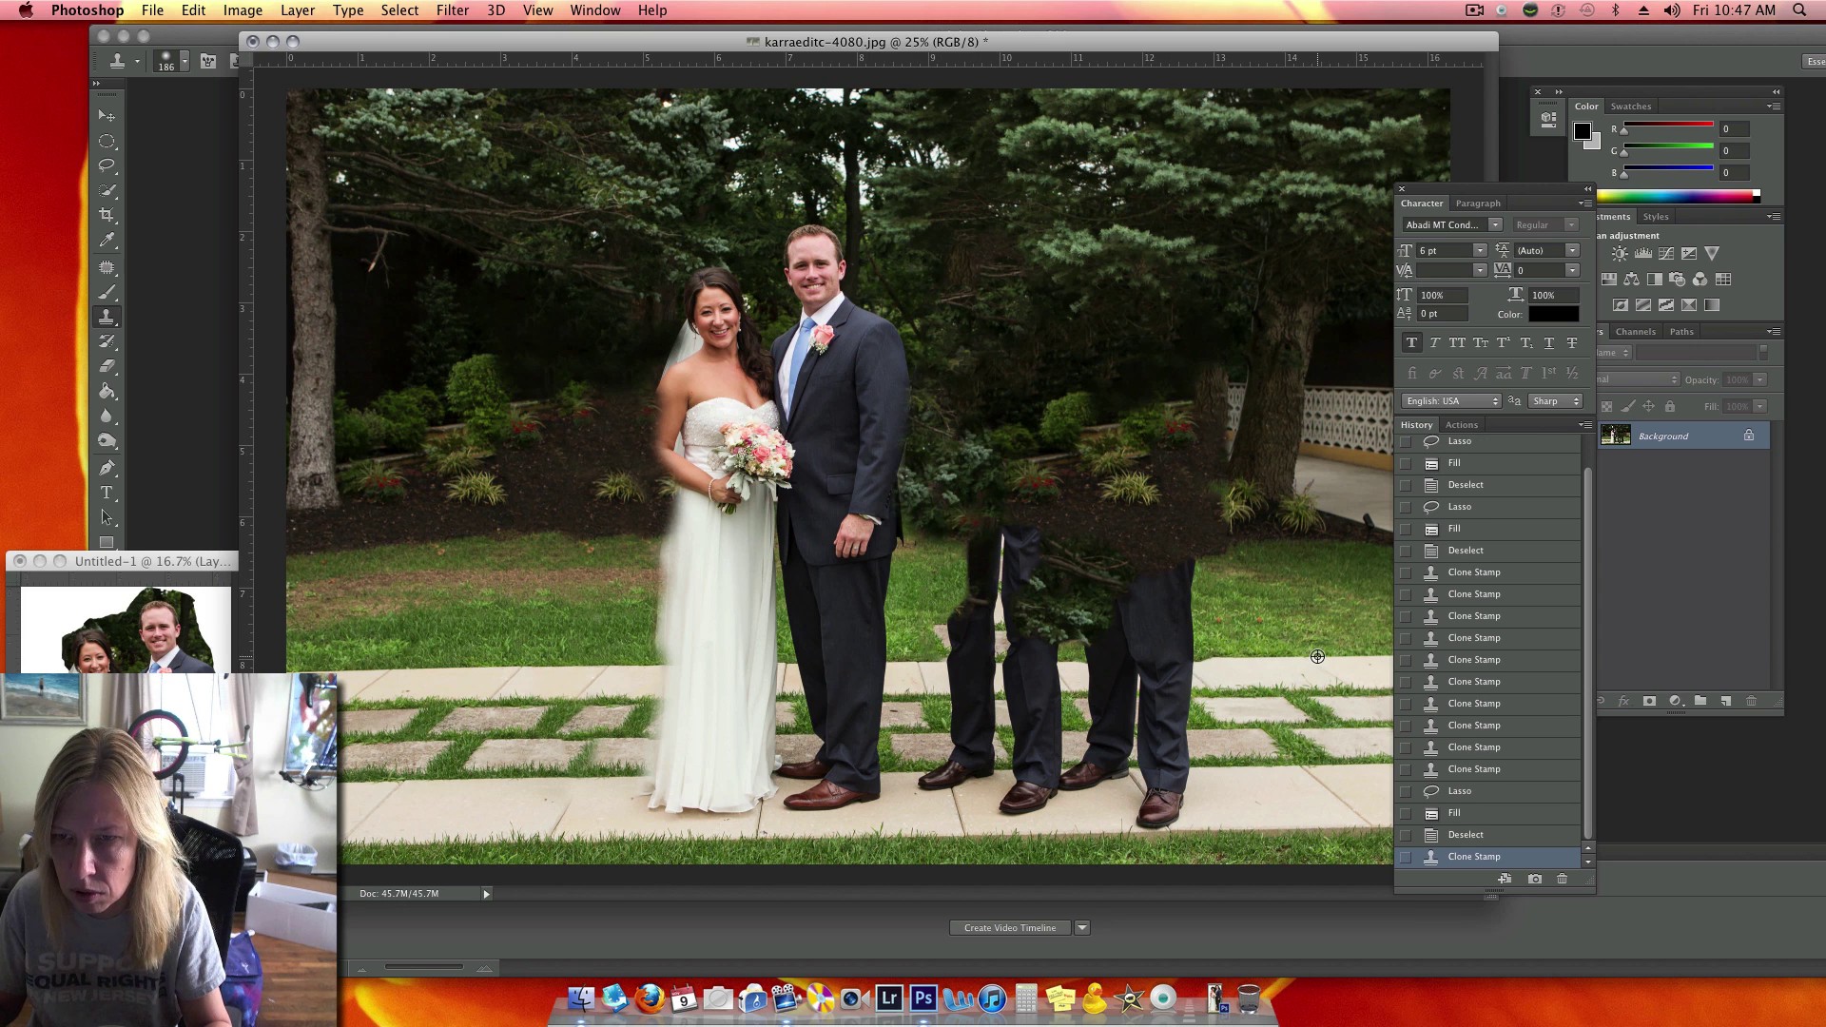
pyautogui.moveTo(962, 666)
pyautogui.mouseDown()
pyautogui.moveTo(1061, 656)
pyautogui.moveTo(946, 639)
pyautogui.moveTo(1013, 617)
pyautogui.moveTo(949, 611)
pyautogui.moveTo(983, 553)
pyautogui.moveTo(1012, 597)
pyautogui.moveTo(986, 546)
pyautogui.moveTo(950, 570)
pyautogui.moveTo(990, 542)
pyautogui.moveTo(1027, 576)
pyautogui.moveTo(1033, 556)
pyautogui.moveTo(1087, 563)
pyautogui.moveTo(1069, 596)
pyautogui.moveTo(1058, 569)
pyautogui.moveTo(1058, 598)
pyautogui.moveTo(1069, 620)
pyautogui.moveTo(1121, 615)
pyautogui.moveTo(1083, 631)
pyautogui.moveTo(1103, 637)
pyautogui.moveTo(1191, 599)
pyautogui.moveTo(1109, 580)
pyautogui.moveTo(1158, 572)
pyautogui.moveTo(1098, 567)
pyautogui.moveTo(1152, 578)
pyautogui.moveTo(1113, 608)
pyautogui.moveTo(1117, 637)
pyautogui.moveTo(1167, 613)
pyautogui.moveTo(1179, 657)
pyautogui.moveTo(1226, 662)
pyautogui.moveTo(1157, 656)
pyautogui.moveTo(1195, 595)
pyautogui.moveTo(1179, 572)
pyautogui.moveTo(1197, 571)
pyautogui.moveTo(1123, 590)
pyautogui.moveTo(1115, 626)
pyautogui.moveTo(1204, 649)
pyautogui.moveTo(967, 662)
pyautogui.moveTo(1036, 666)
pyautogui.mouseUp()
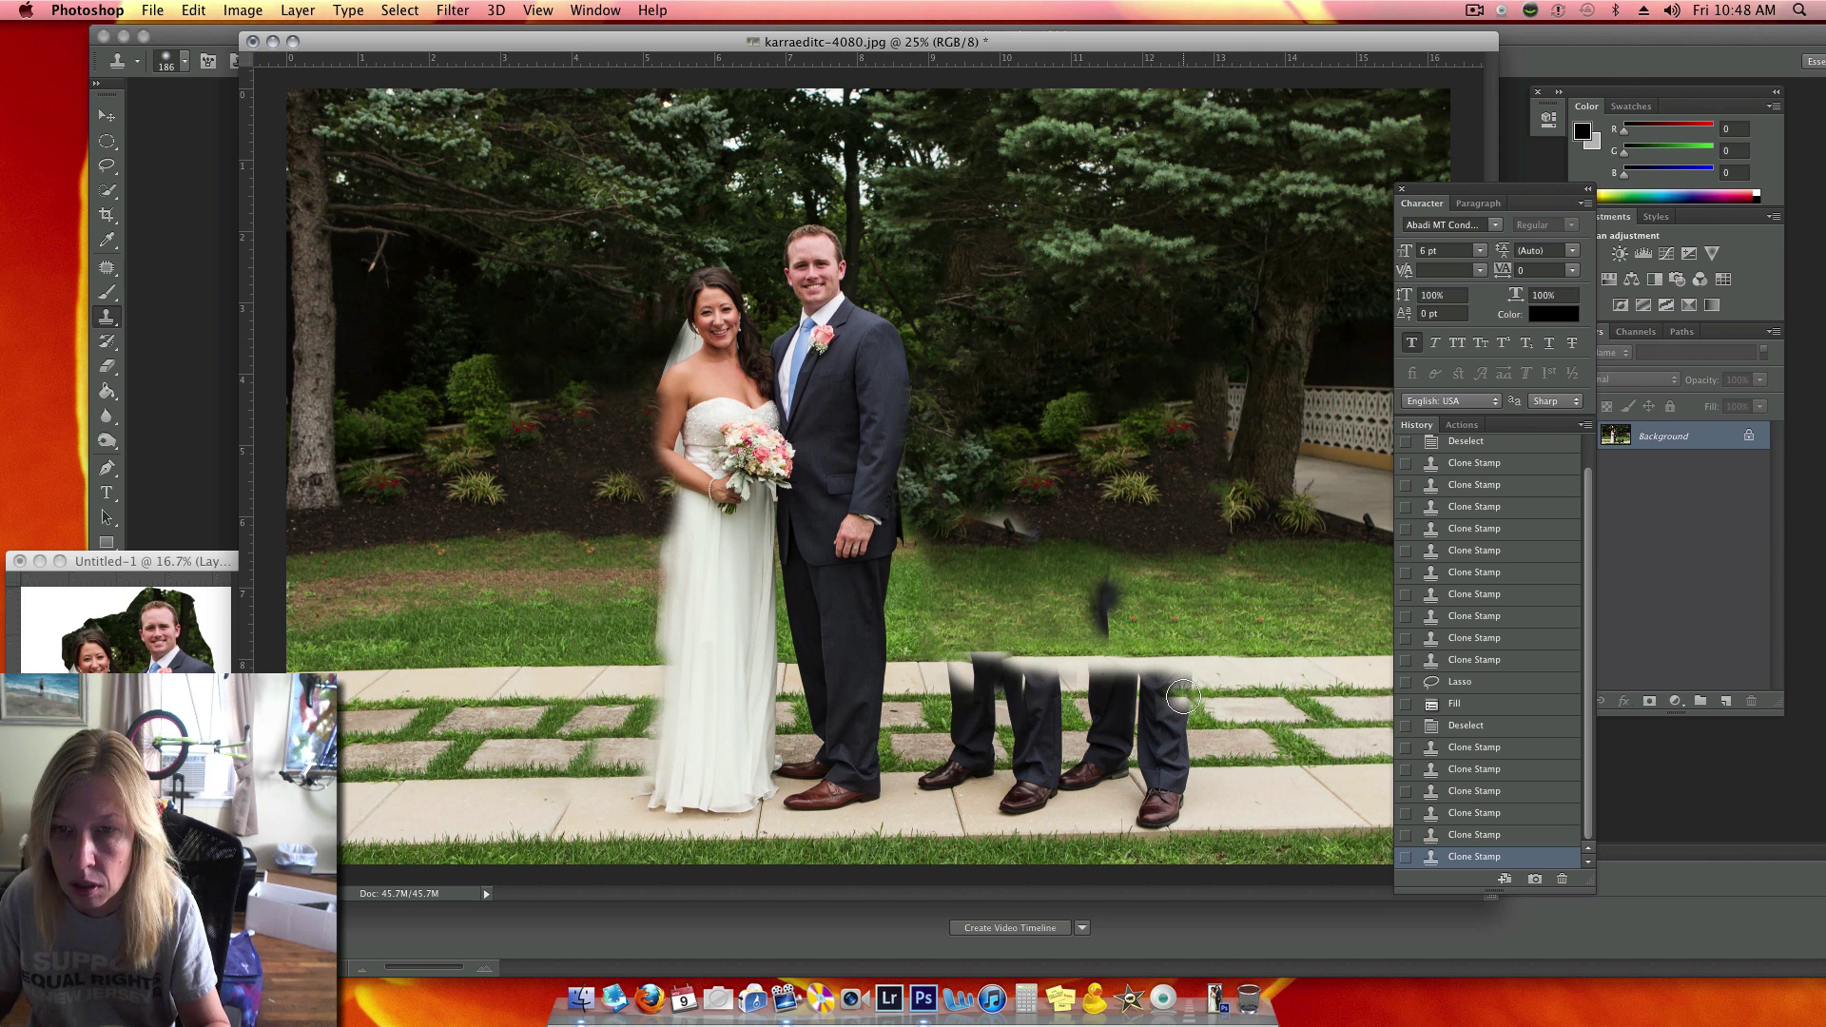
pyautogui.moveTo(1182, 697)
pyautogui.mouseDown()
pyautogui.moveTo(1170, 686)
pyautogui.moveTo(1200, 678)
pyautogui.moveTo(1093, 683)
pyautogui.moveTo(1113, 585)
pyautogui.moveTo(1160, 623)
pyautogui.mouseUp()
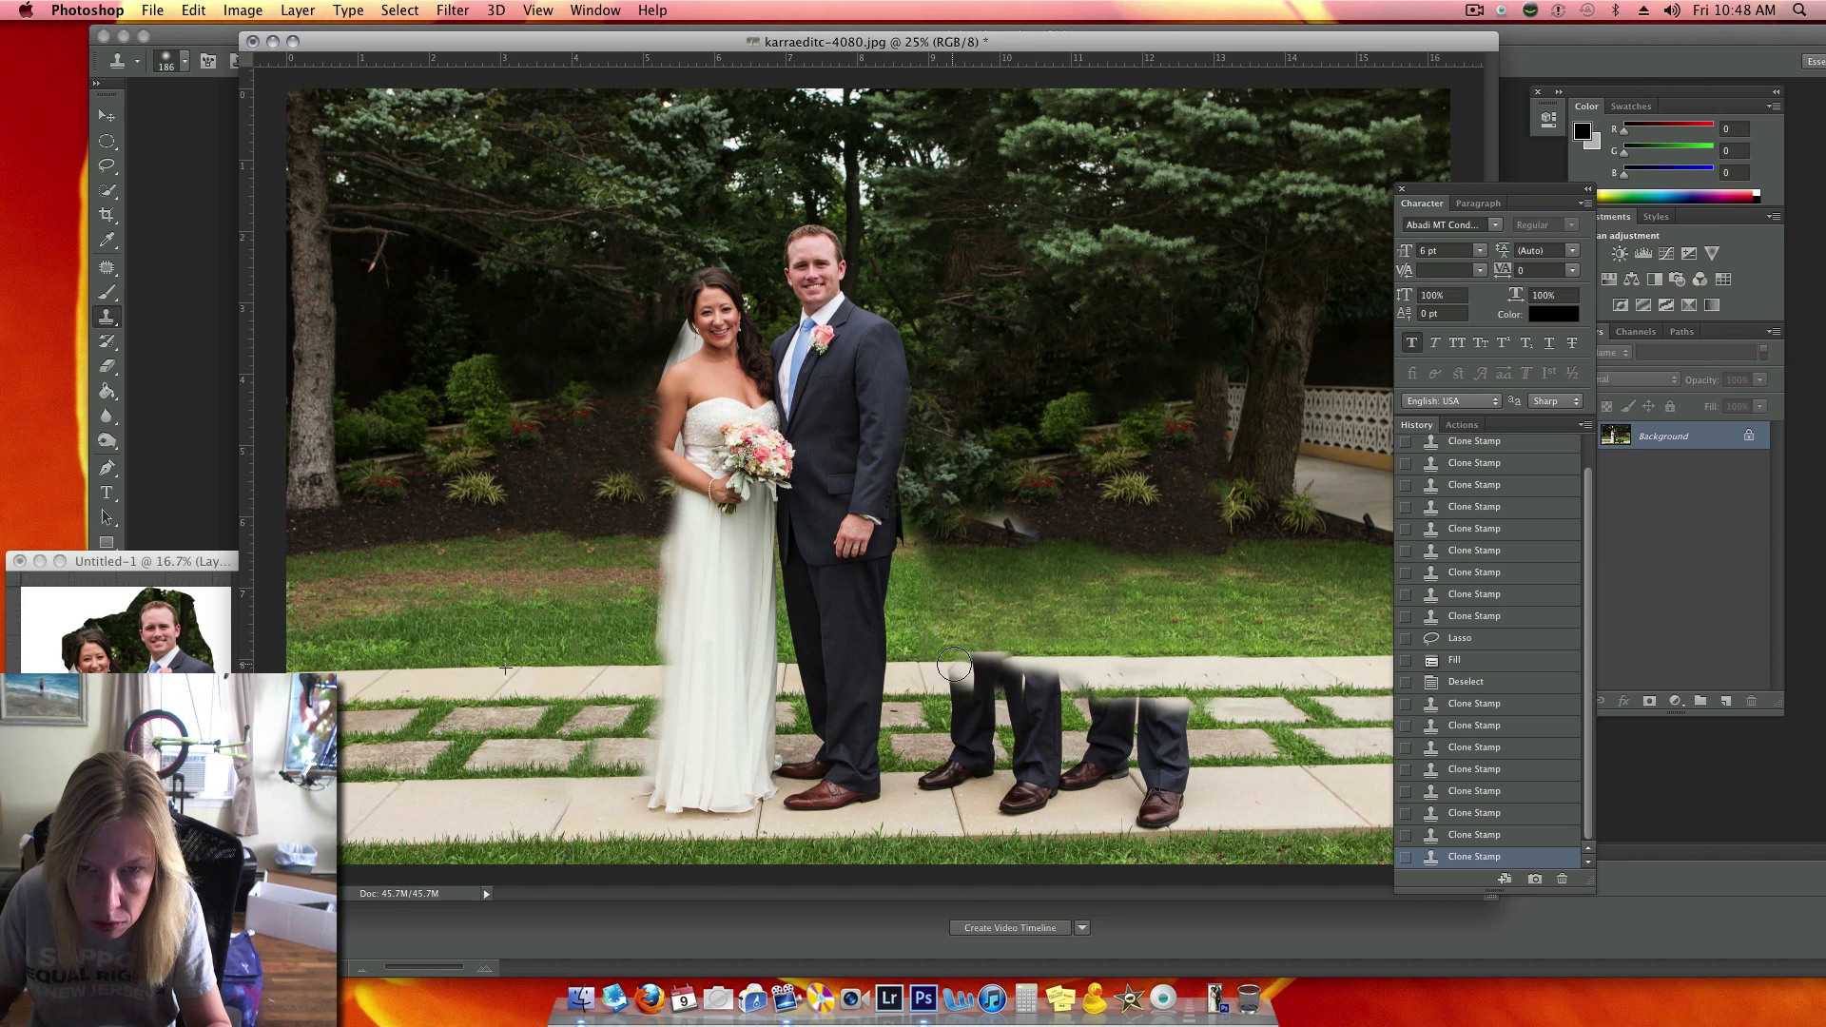
pyautogui.moveTo(953, 663)
pyautogui.mouseDown()
pyautogui.moveTo(1024, 647)
pyautogui.moveTo(1034, 662)
pyautogui.moveTo(952, 687)
pyautogui.moveTo(1027, 692)
pyautogui.moveTo(955, 700)
pyautogui.moveTo(980, 725)
pyautogui.moveTo(1020, 723)
pyautogui.moveTo(1051, 677)
pyautogui.mouseUp()
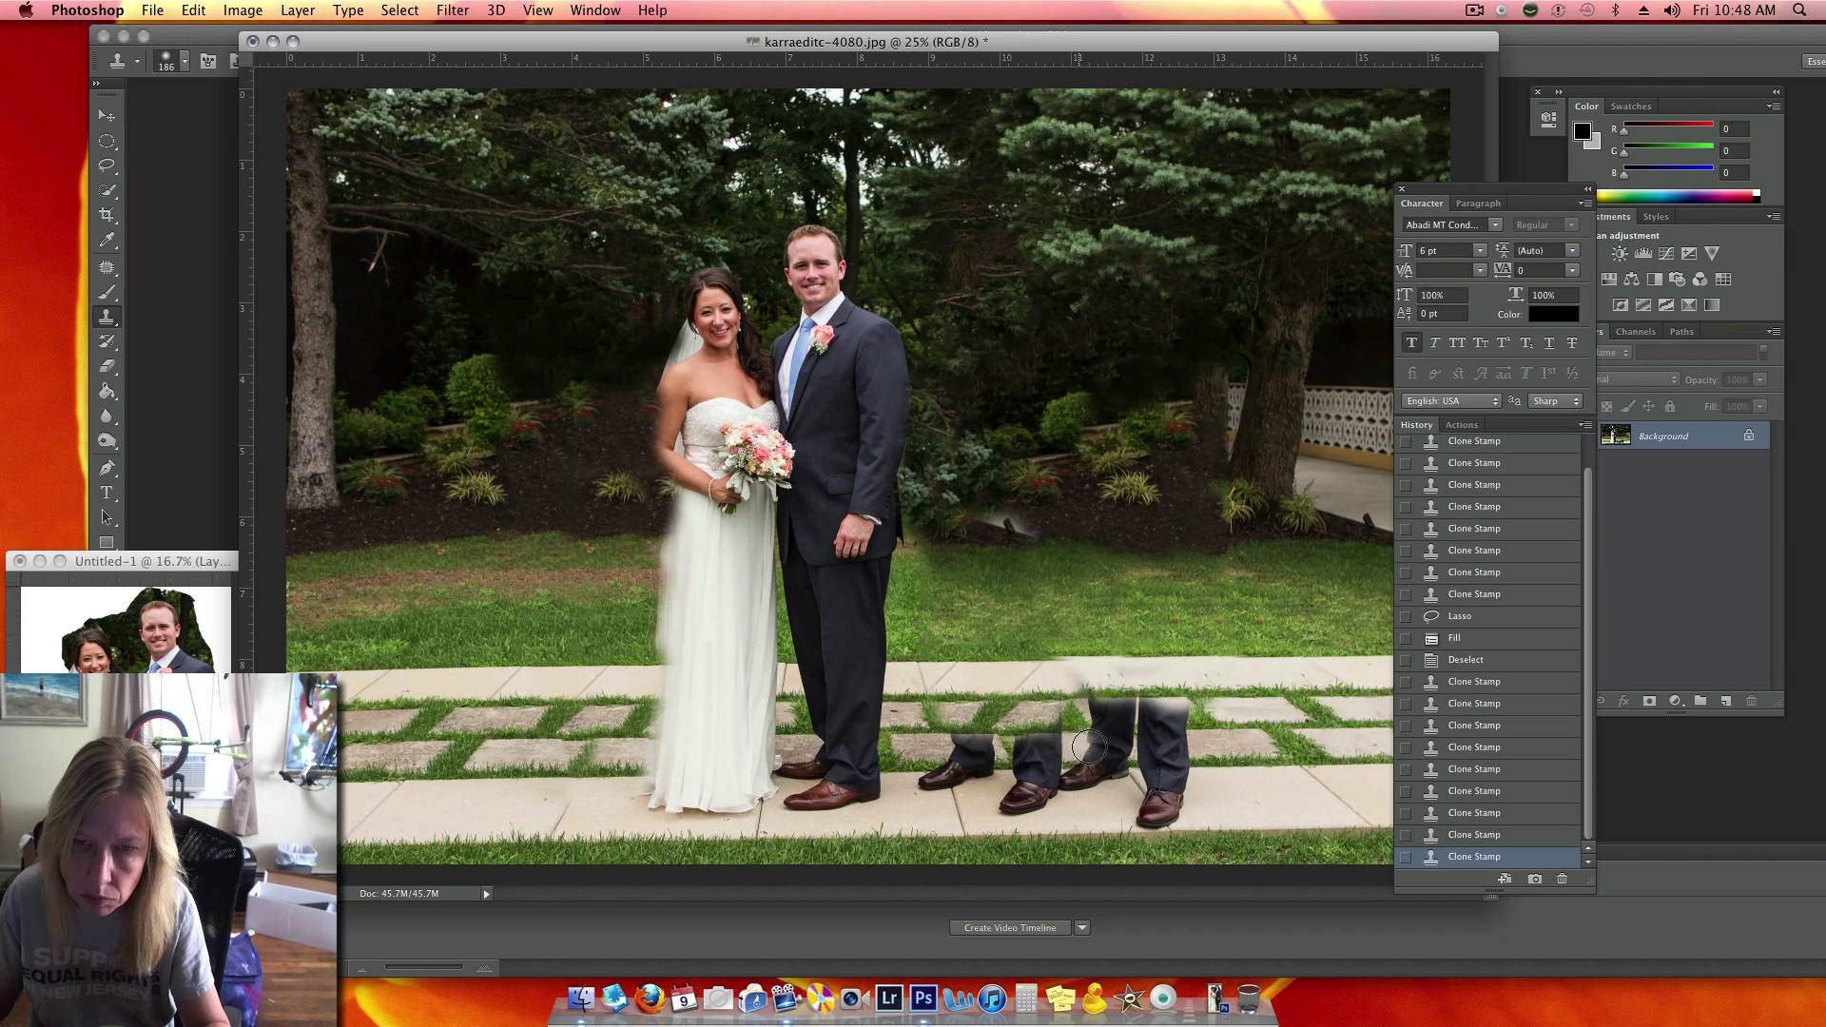
# Clone paving and grass joints over the groomsmen's lower trouser legs and most of their shoes
pyautogui.keyDown('alt'); pyautogui.click(1298, 764); pyautogui.keyUp('alt')
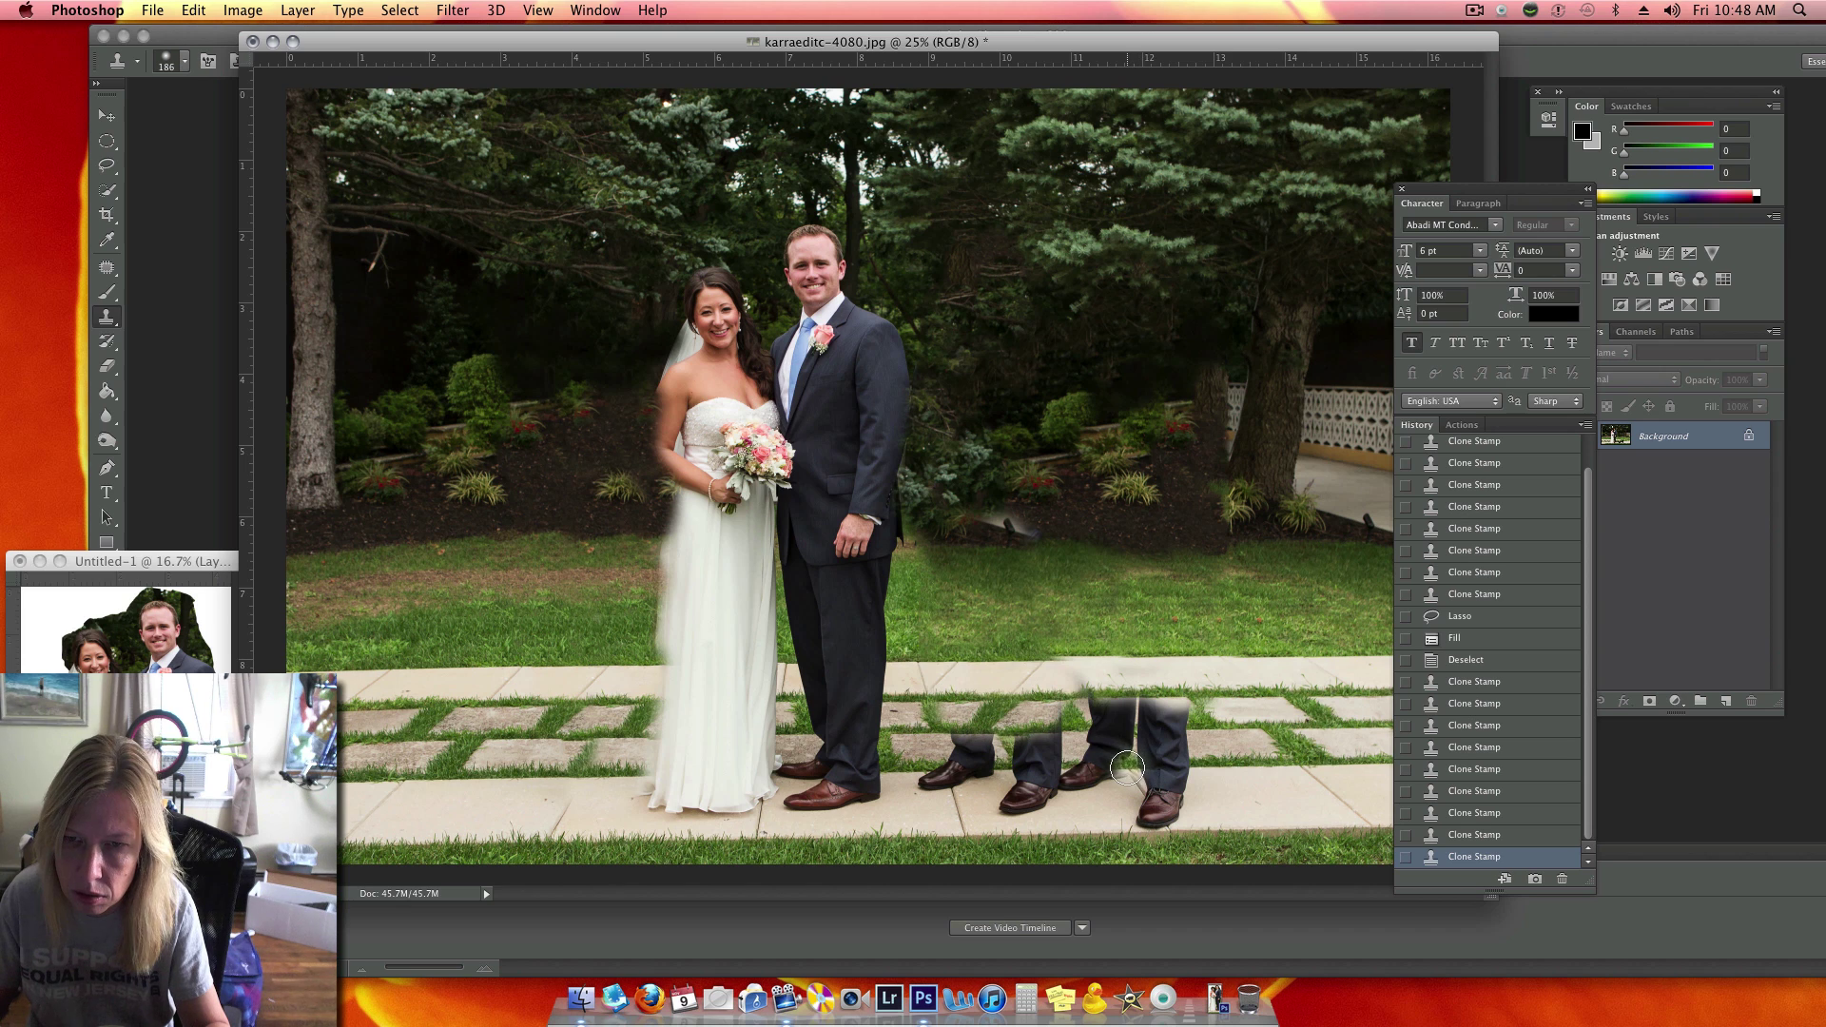
pyautogui.moveTo(1122, 766)
pyautogui.mouseDown()
pyautogui.moveTo(1152, 824)
pyautogui.moveTo(1165, 785)
pyautogui.moveTo(1176, 833)
pyautogui.moveTo(1181, 720)
pyautogui.moveTo(1148, 715)
pyautogui.moveTo(1132, 758)
pyautogui.moveTo(1169, 761)
pyautogui.moveTo(1135, 769)
pyautogui.moveTo(1147, 779)
pyautogui.moveTo(1103, 729)
pyautogui.moveTo(1141, 710)
pyautogui.moveTo(1038, 711)
pyautogui.moveTo(1099, 785)
pyautogui.mouseUp()
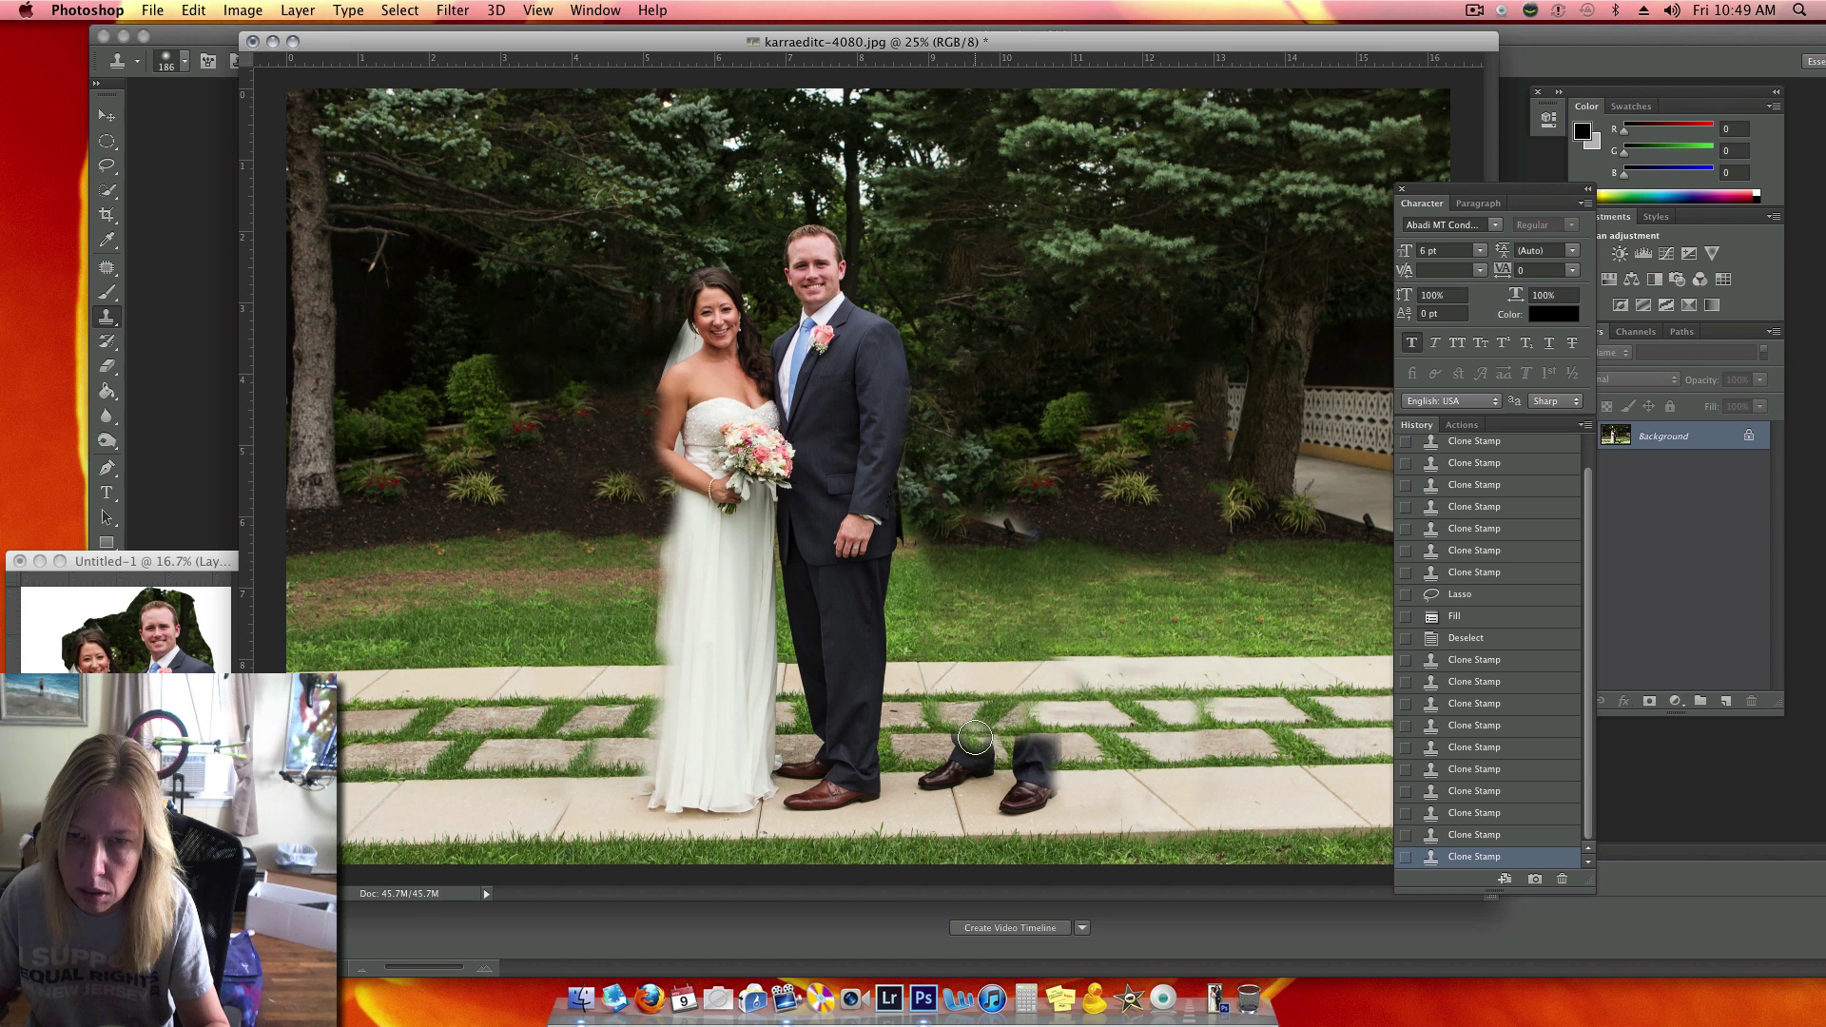
pyautogui.moveTo(974, 736)
pyautogui.mouseDown()
pyautogui.moveTo(1068, 749)
pyautogui.moveTo(957, 774)
pyautogui.moveTo(1046, 802)
pyautogui.moveTo(1072, 784)
pyautogui.moveTo(1017, 796)
pyautogui.moveTo(1028, 814)
pyautogui.moveTo(1011, 816)
pyautogui.moveTo(979, 766)
pyautogui.mouseUp()
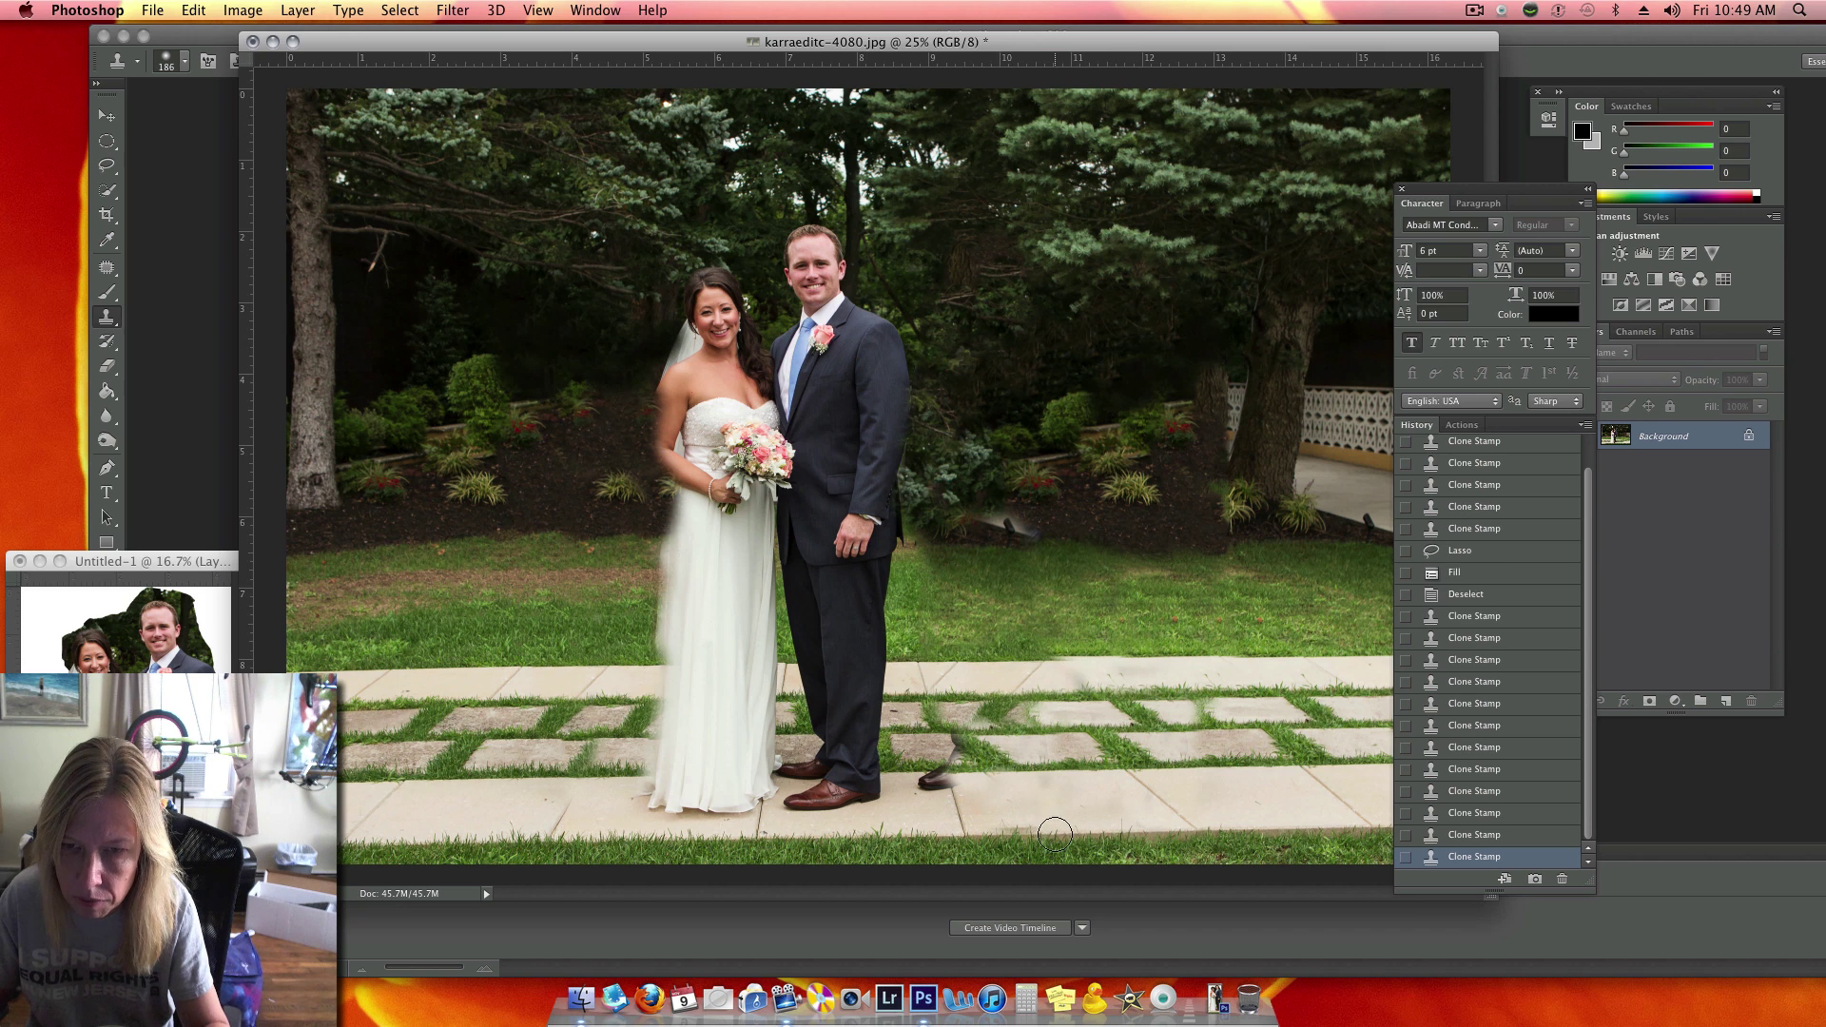
pyautogui.moveTo(1014, 835); pyautogui.dragTo(1001, 815)
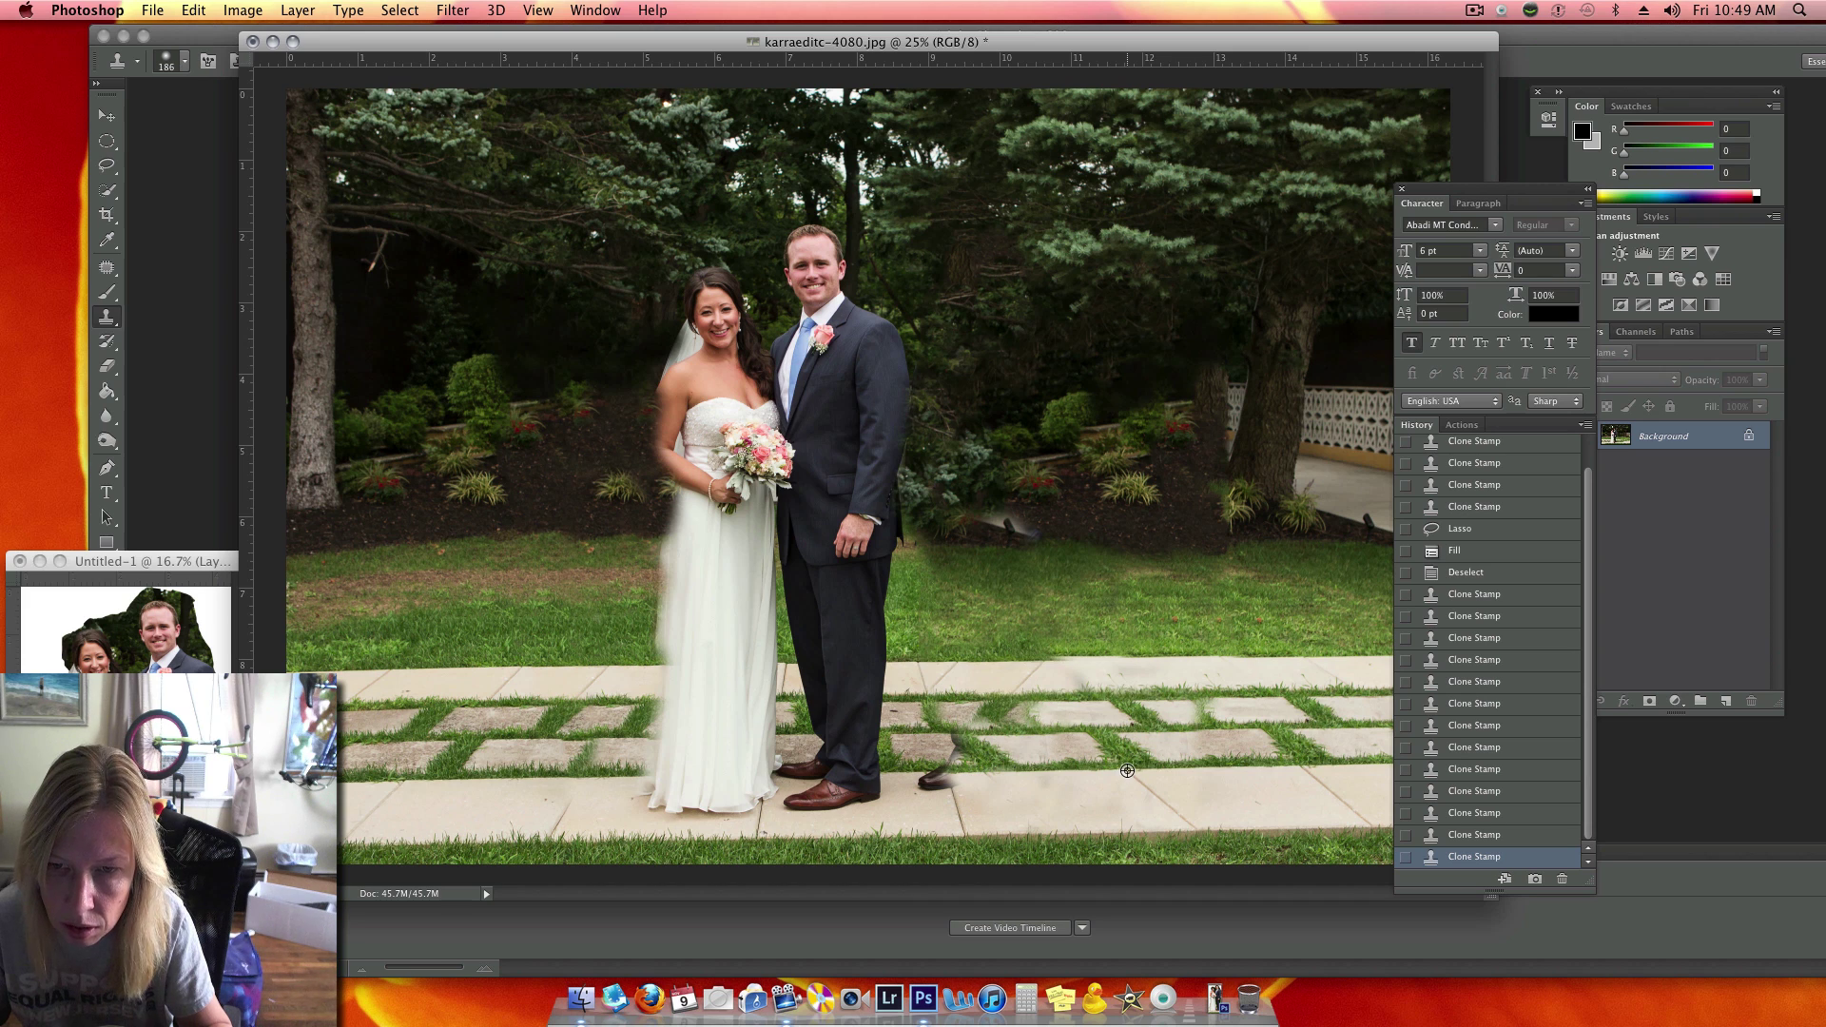
# Clone clean paving over the last shoe fragment beside the groom's feet and touch up the slab edge there
pyautogui.keyDown('alt'); pyautogui.click(956, 810); pyautogui.keyUp('alt')
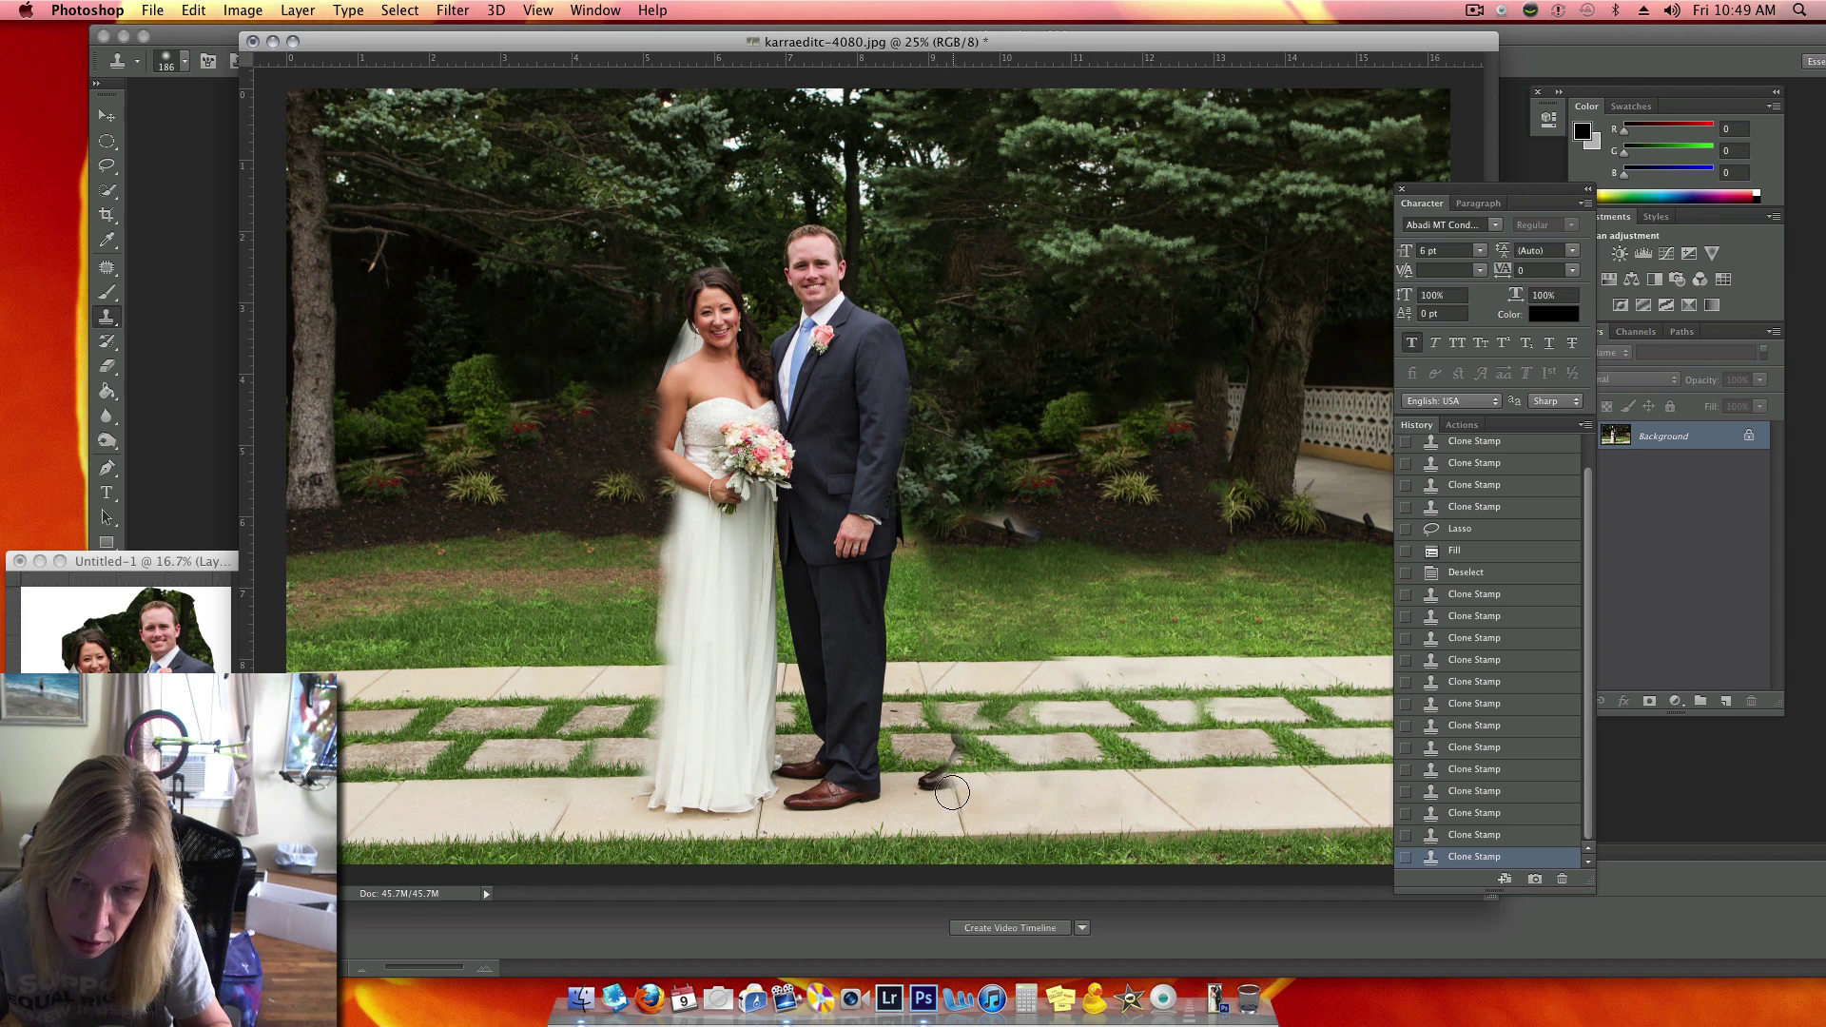
pyautogui.moveTo(950, 786); pyautogui.dragTo(925, 787)
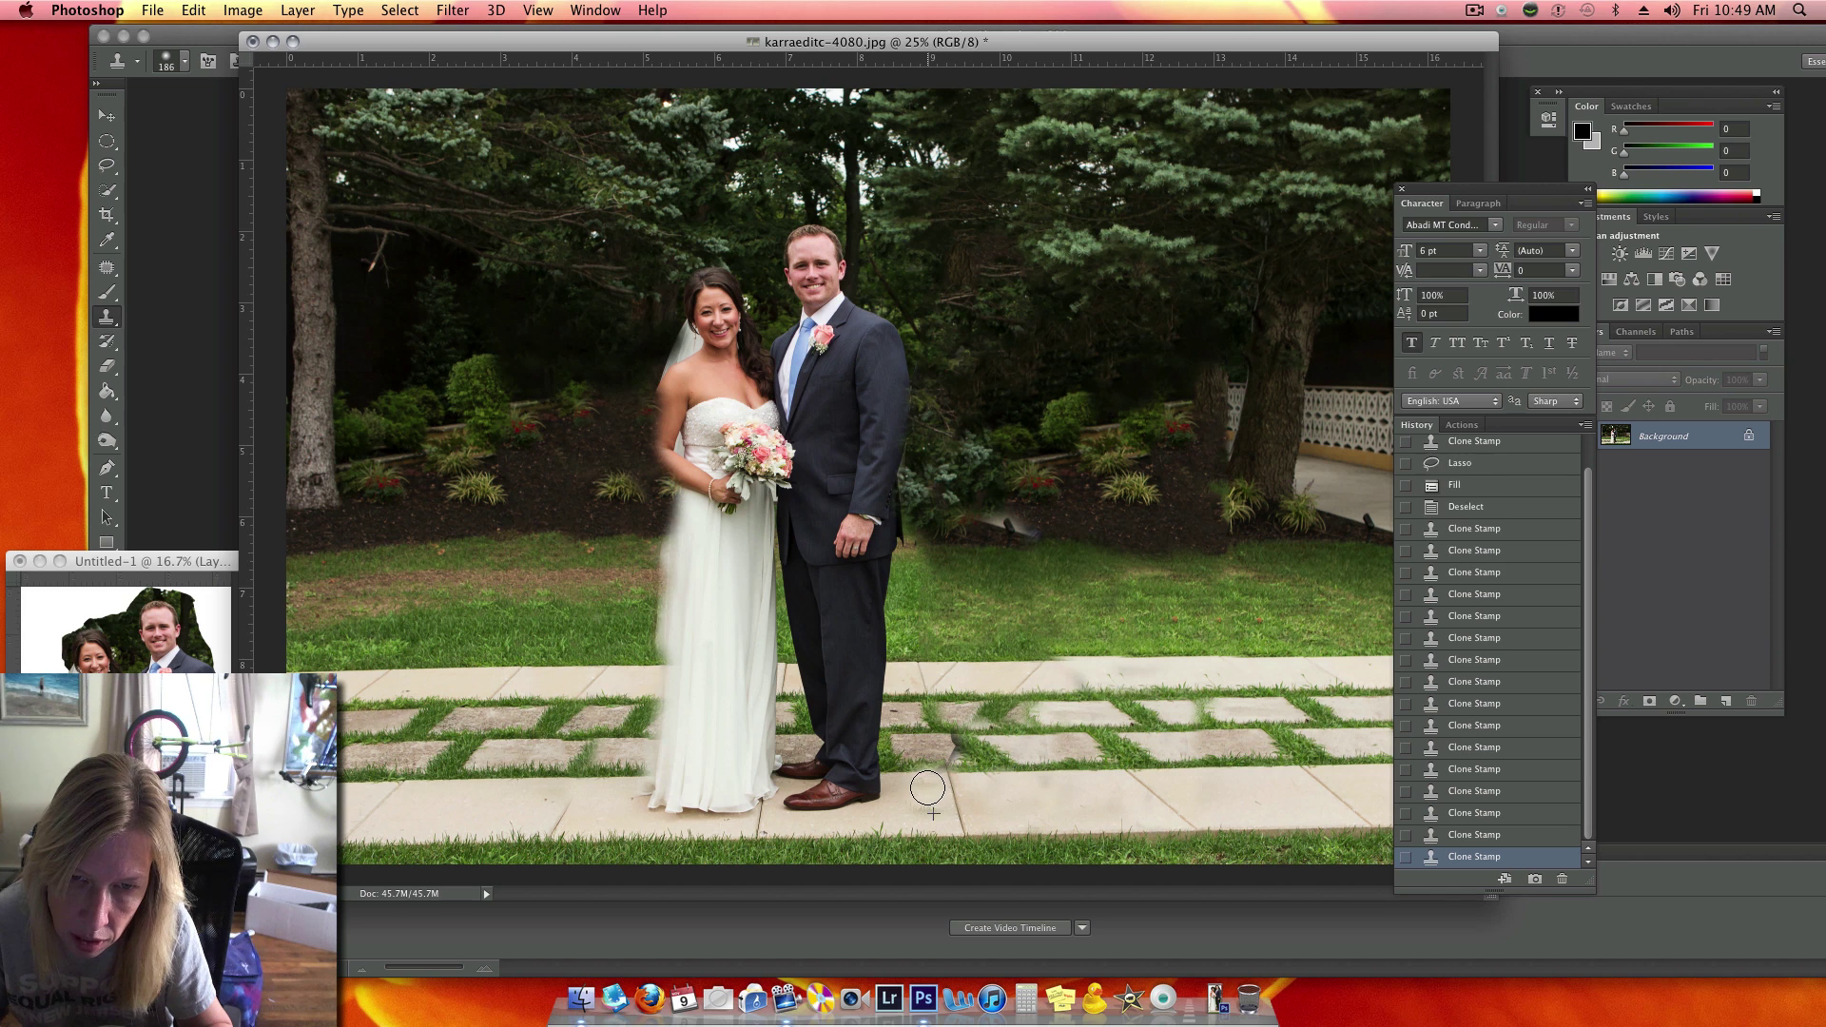
pyautogui.click(927, 789)
pyautogui.keyDown('alt'); pyautogui.click(1061, 770); pyautogui.keyUp('alt')
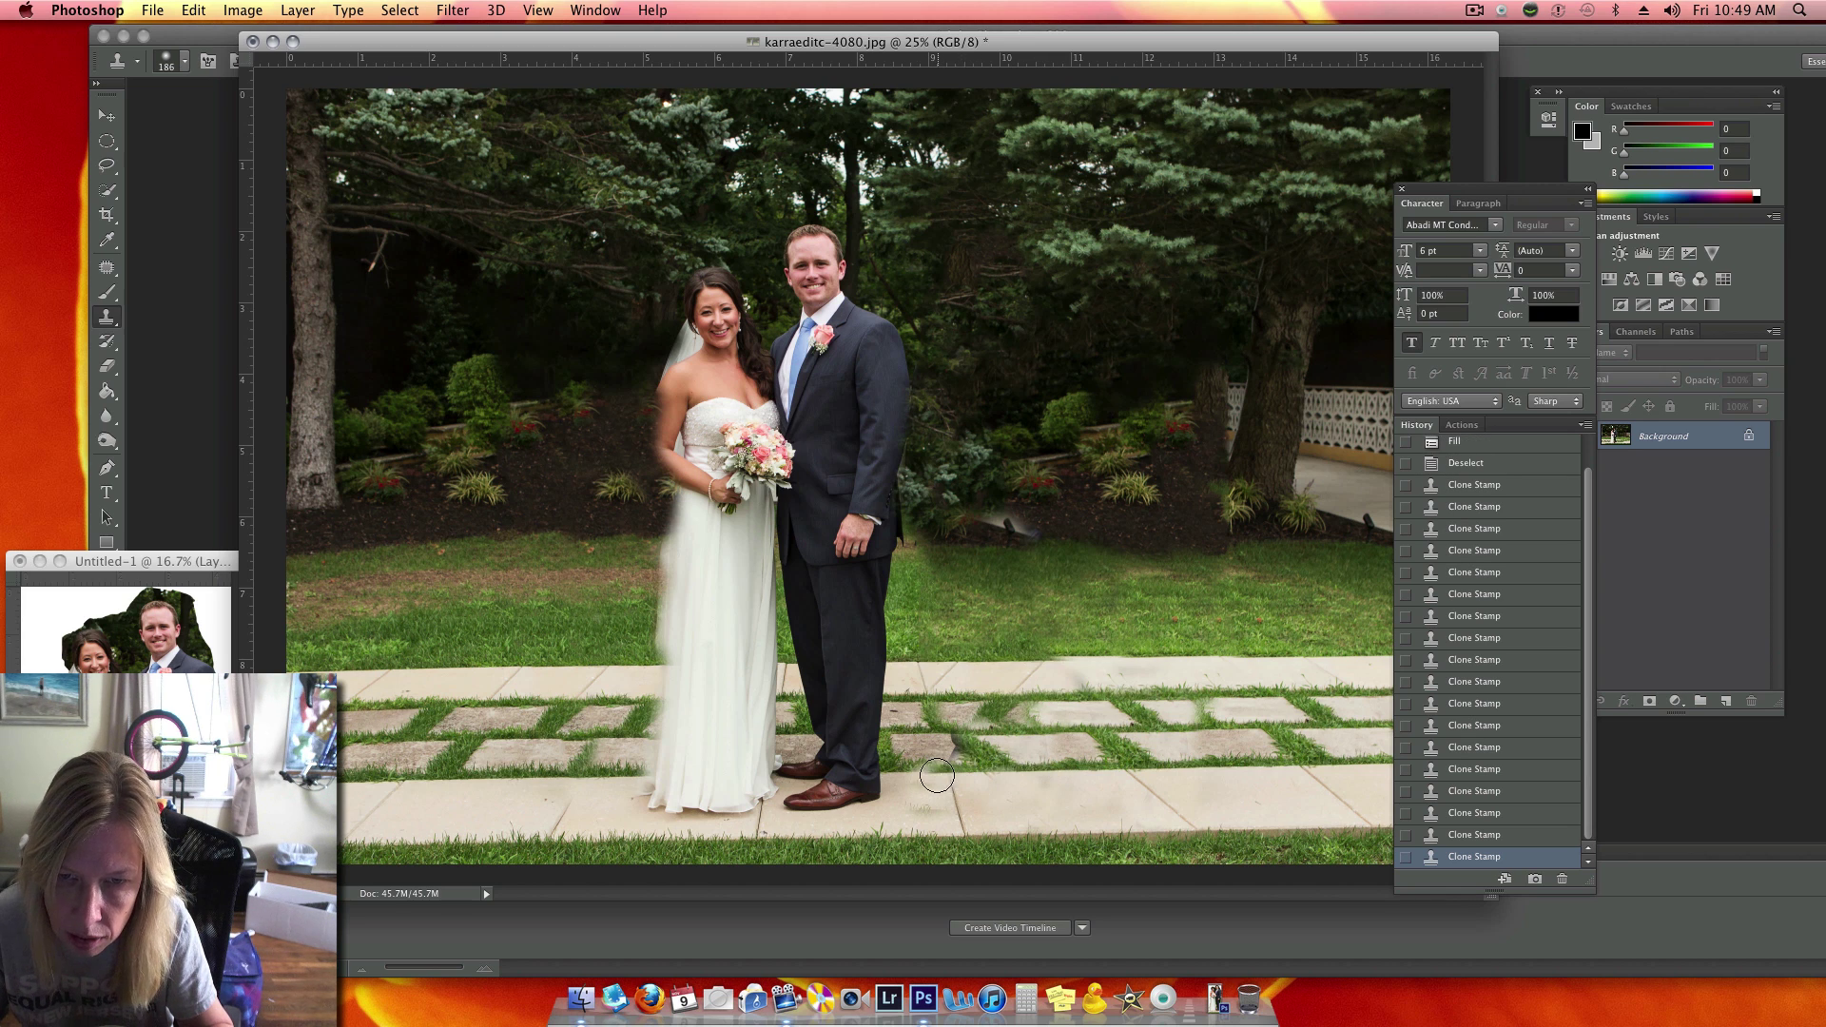
pyautogui.moveTo(928, 770)
pyautogui.mouseDown()
pyautogui.moveTo(958, 764)
pyautogui.moveTo(952, 749)
pyautogui.moveTo(965, 766)
pyautogui.moveTo(938, 769)
pyautogui.moveTo(927, 804)
pyautogui.mouseUp()
pyautogui.click(925, 803)
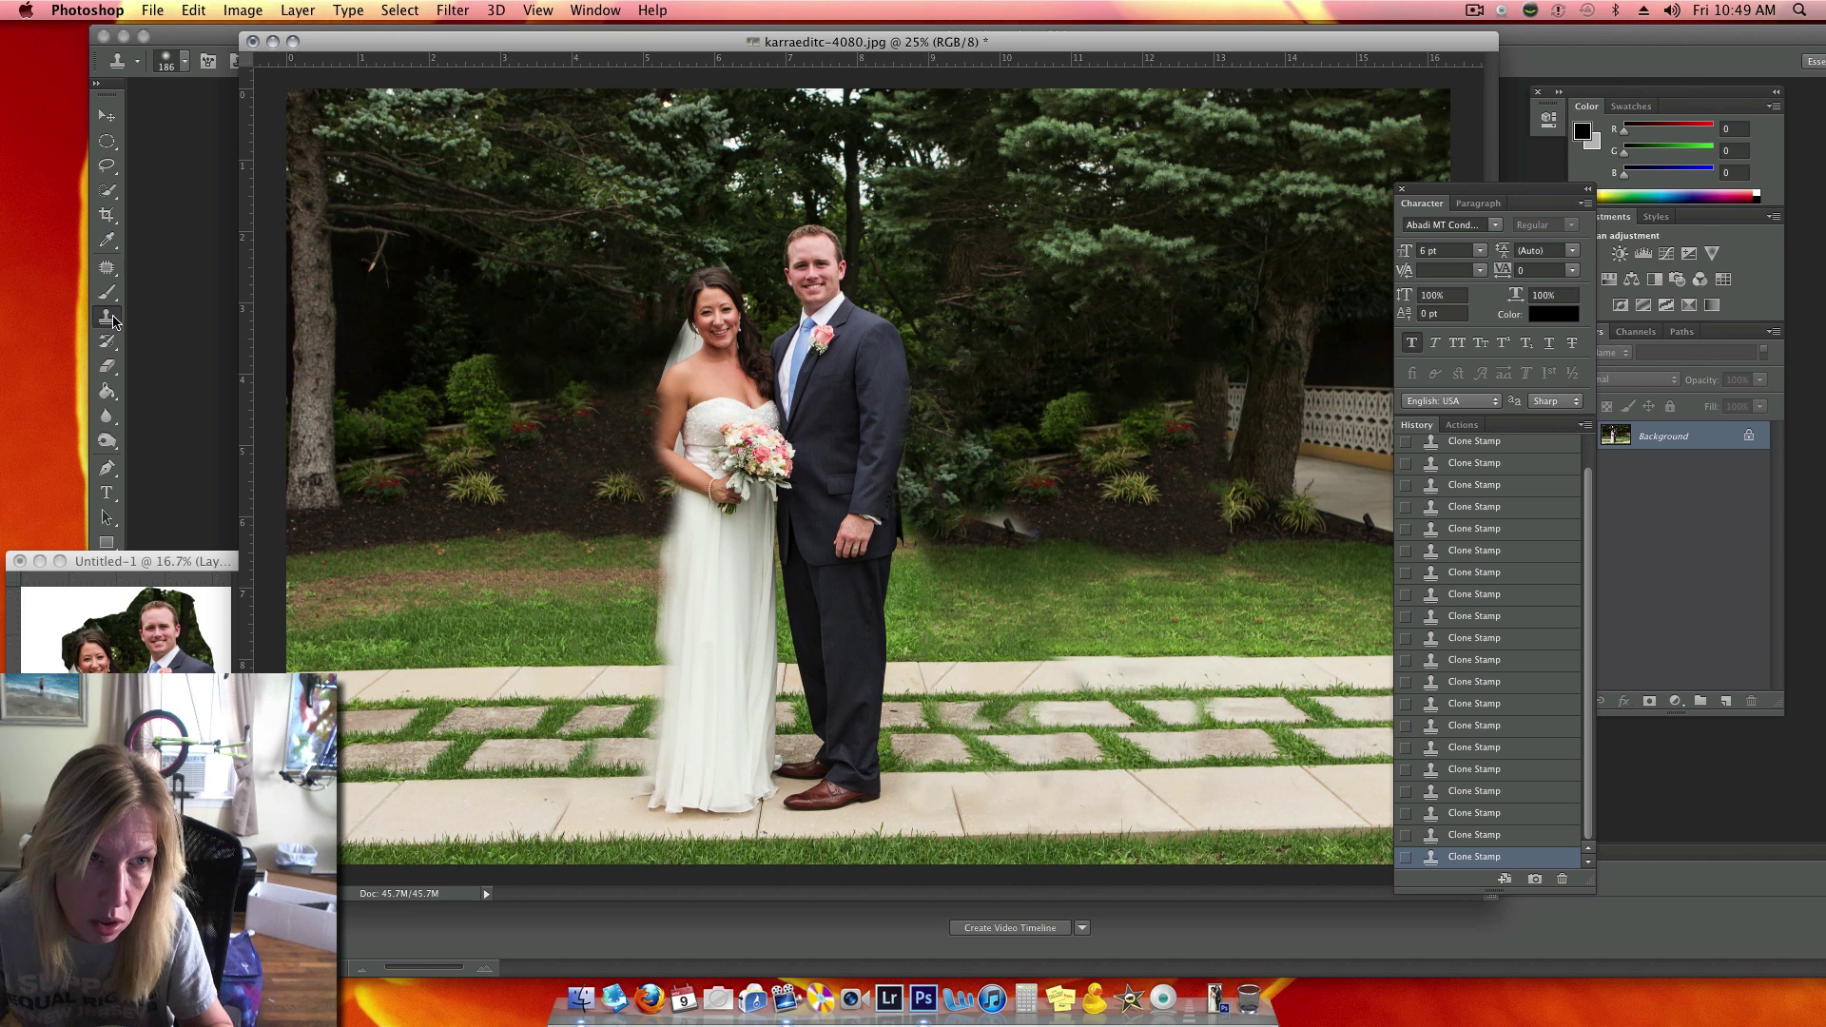
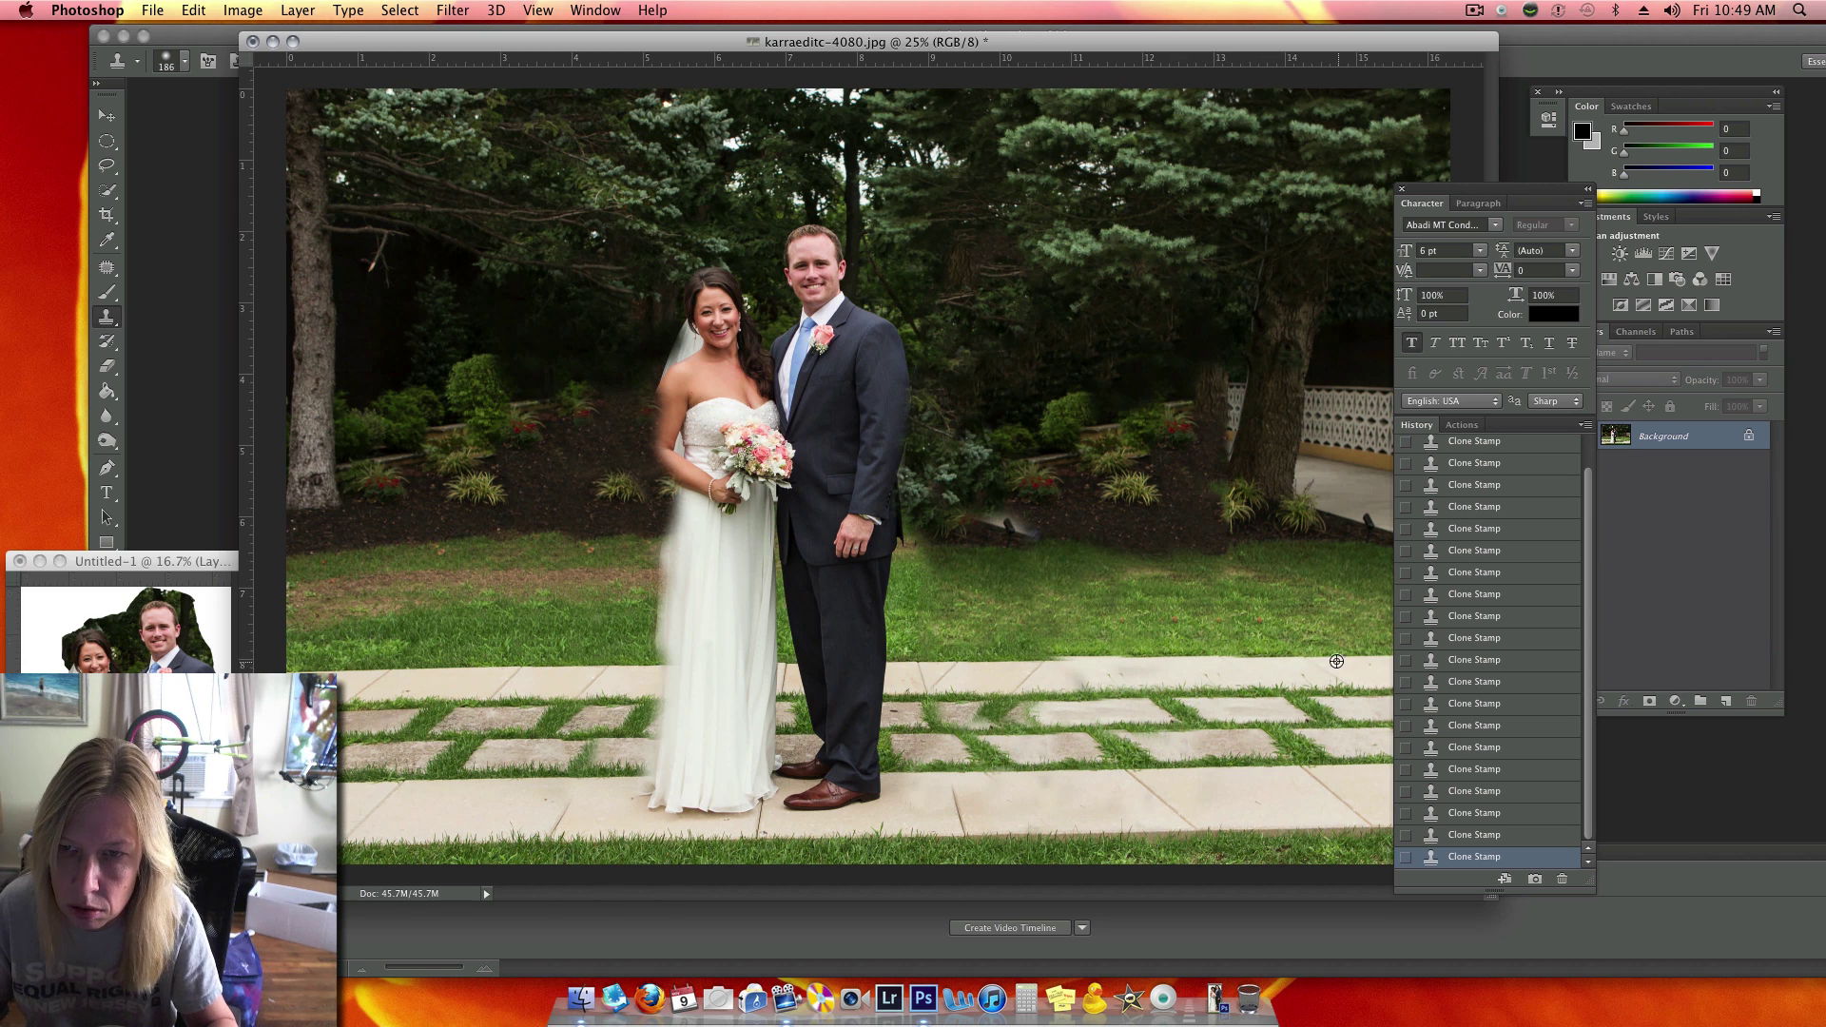
# Clone over the smudged path edge, the lawn above it and the stepping stones where the groomsmen stood
pyautogui.keyDown('alt'); pyautogui.click(1005, 662); pyautogui.keyUp('alt')
pyautogui.moveTo(1065, 661)
pyautogui.mouseDown()
pyautogui.moveTo(1155, 631)
pyautogui.moveTo(1094, 649)
pyautogui.mouseUp()
pyautogui.keyDown('alt'); pyautogui.click(1144, 602); pyautogui.keyUp('alt')
pyautogui.click(1142, 641)
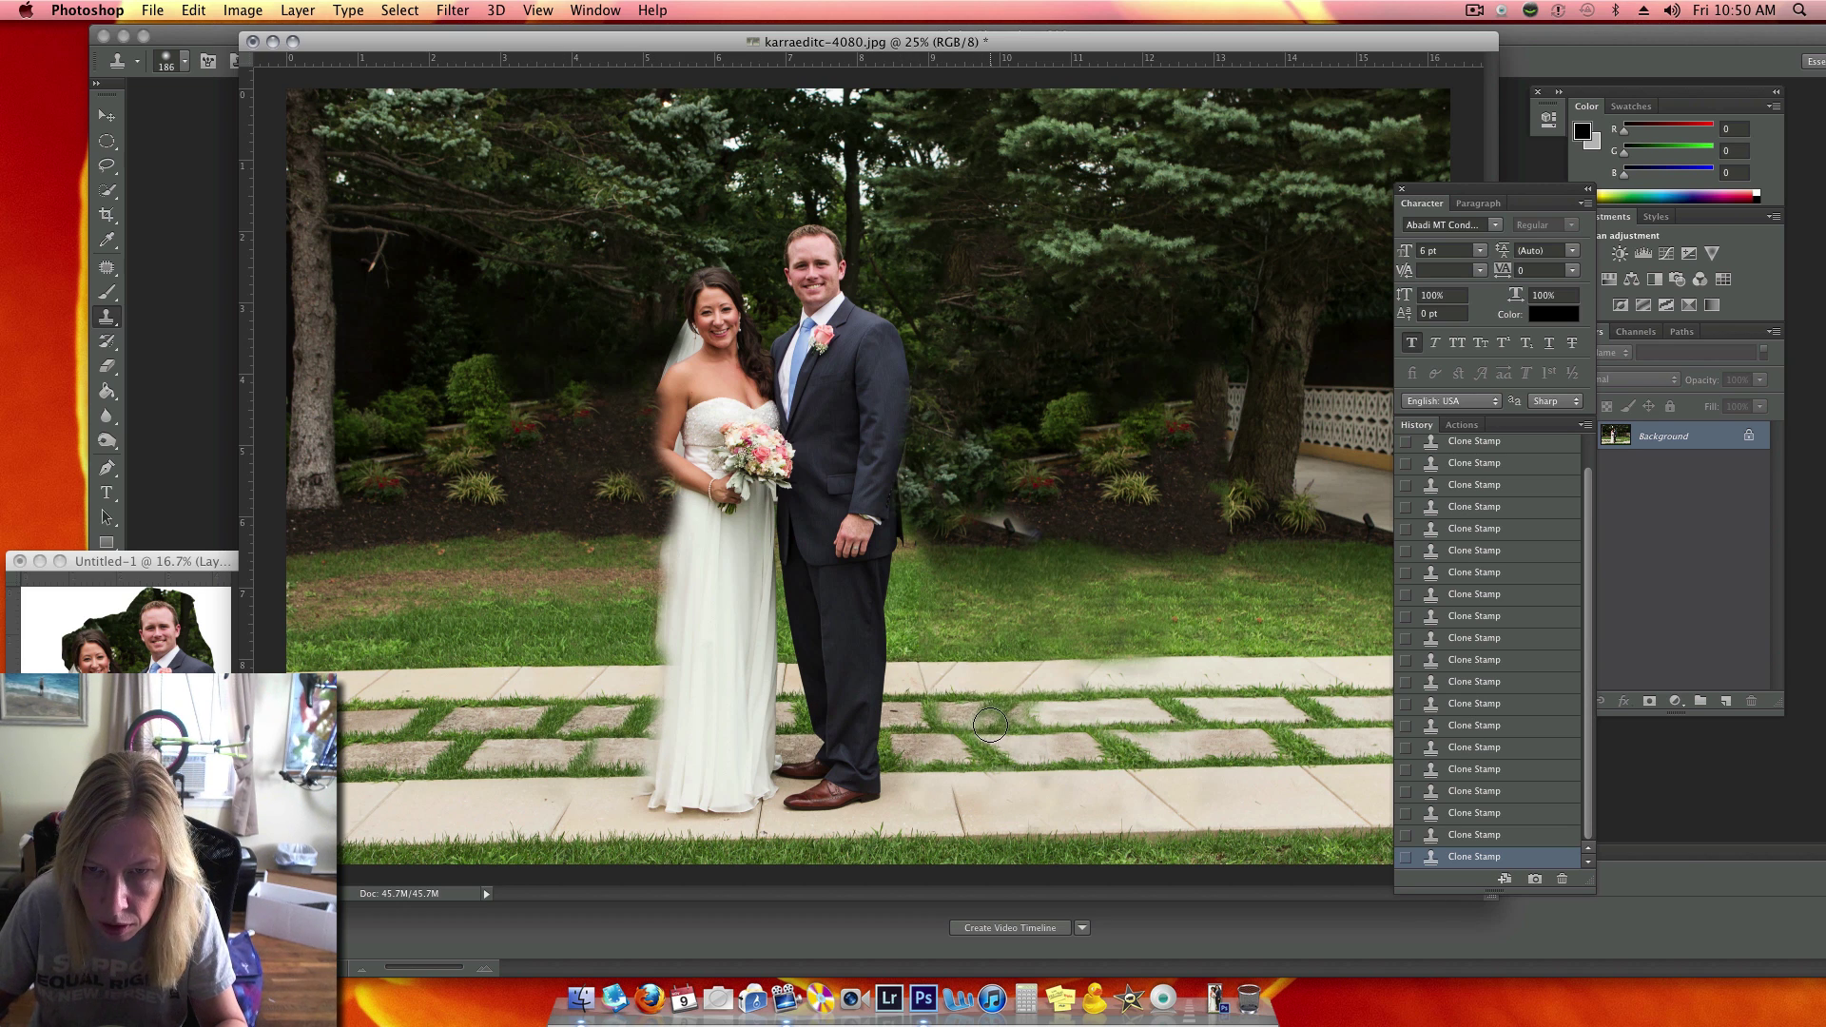
pyautogui.moveTo(990, 722); pyautogui.dragTo(946, 724)
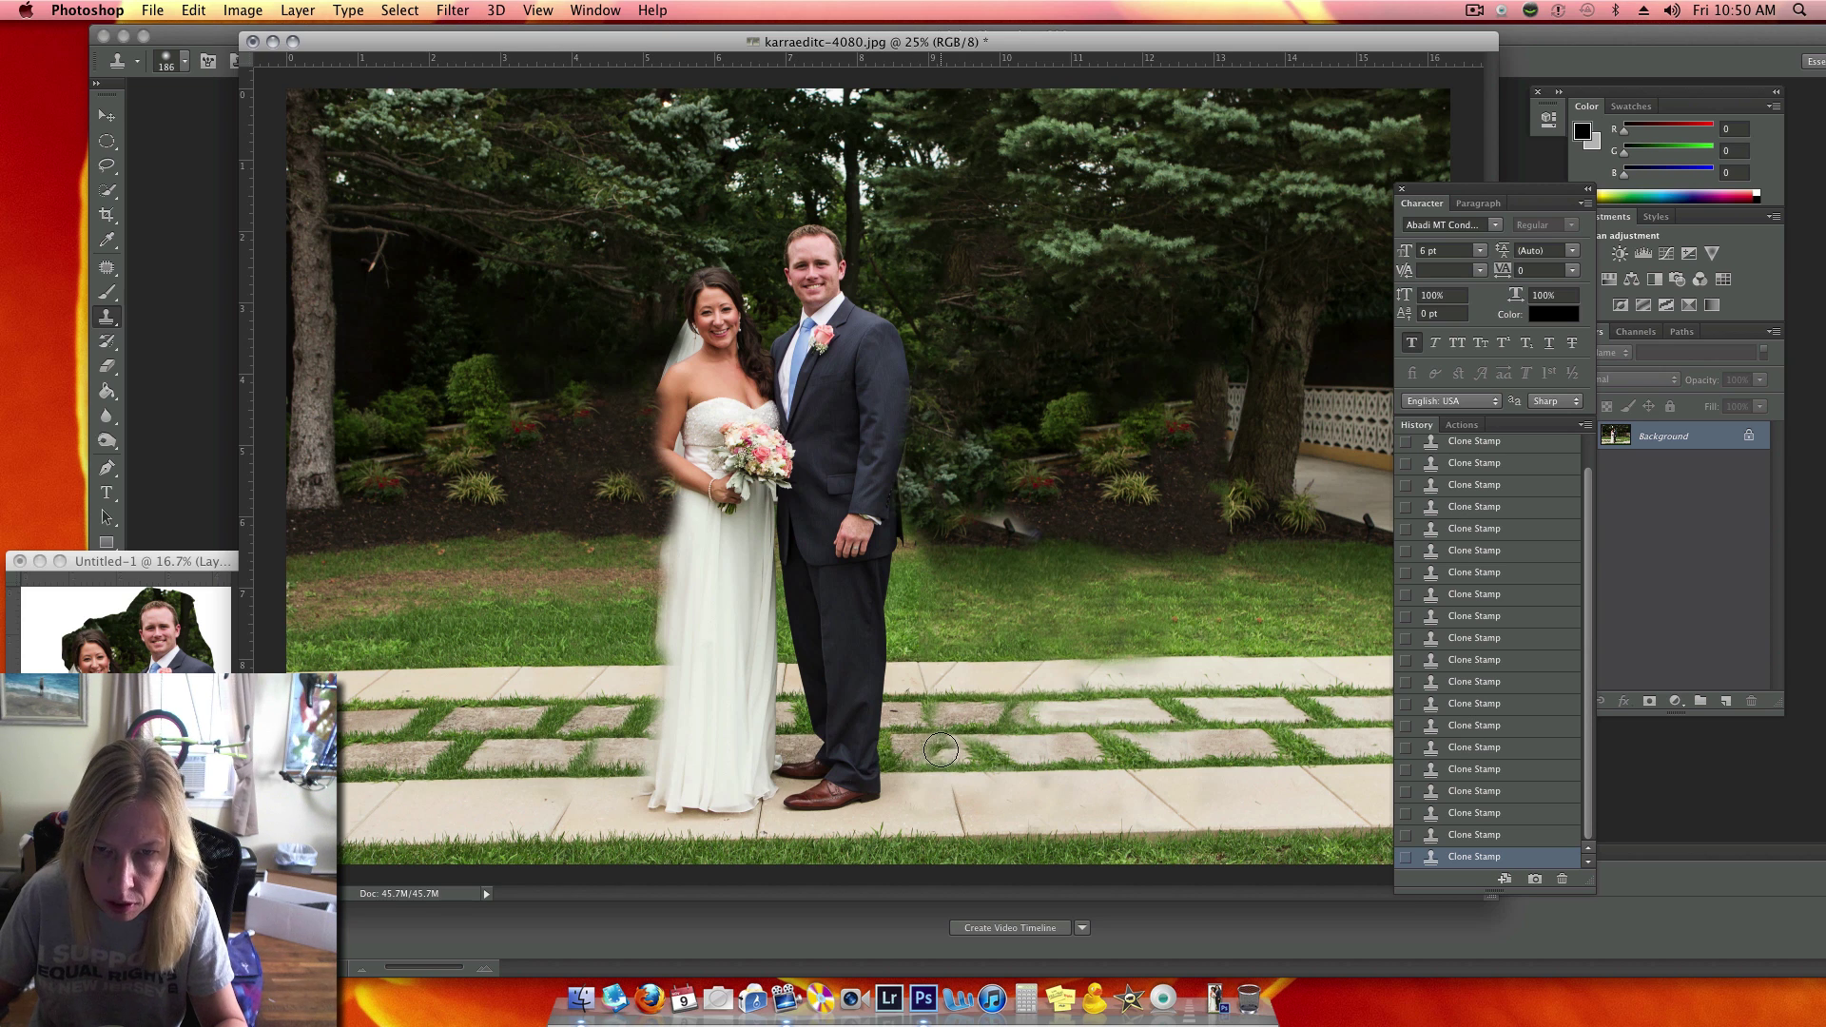
pyautogui.moveTo(937, 743)
pyautogui.mouseDown()
pyautogui.moveTo(1011, 758)
pyautogui.moveTo(957, 744)
pyautogui.mouseUp()
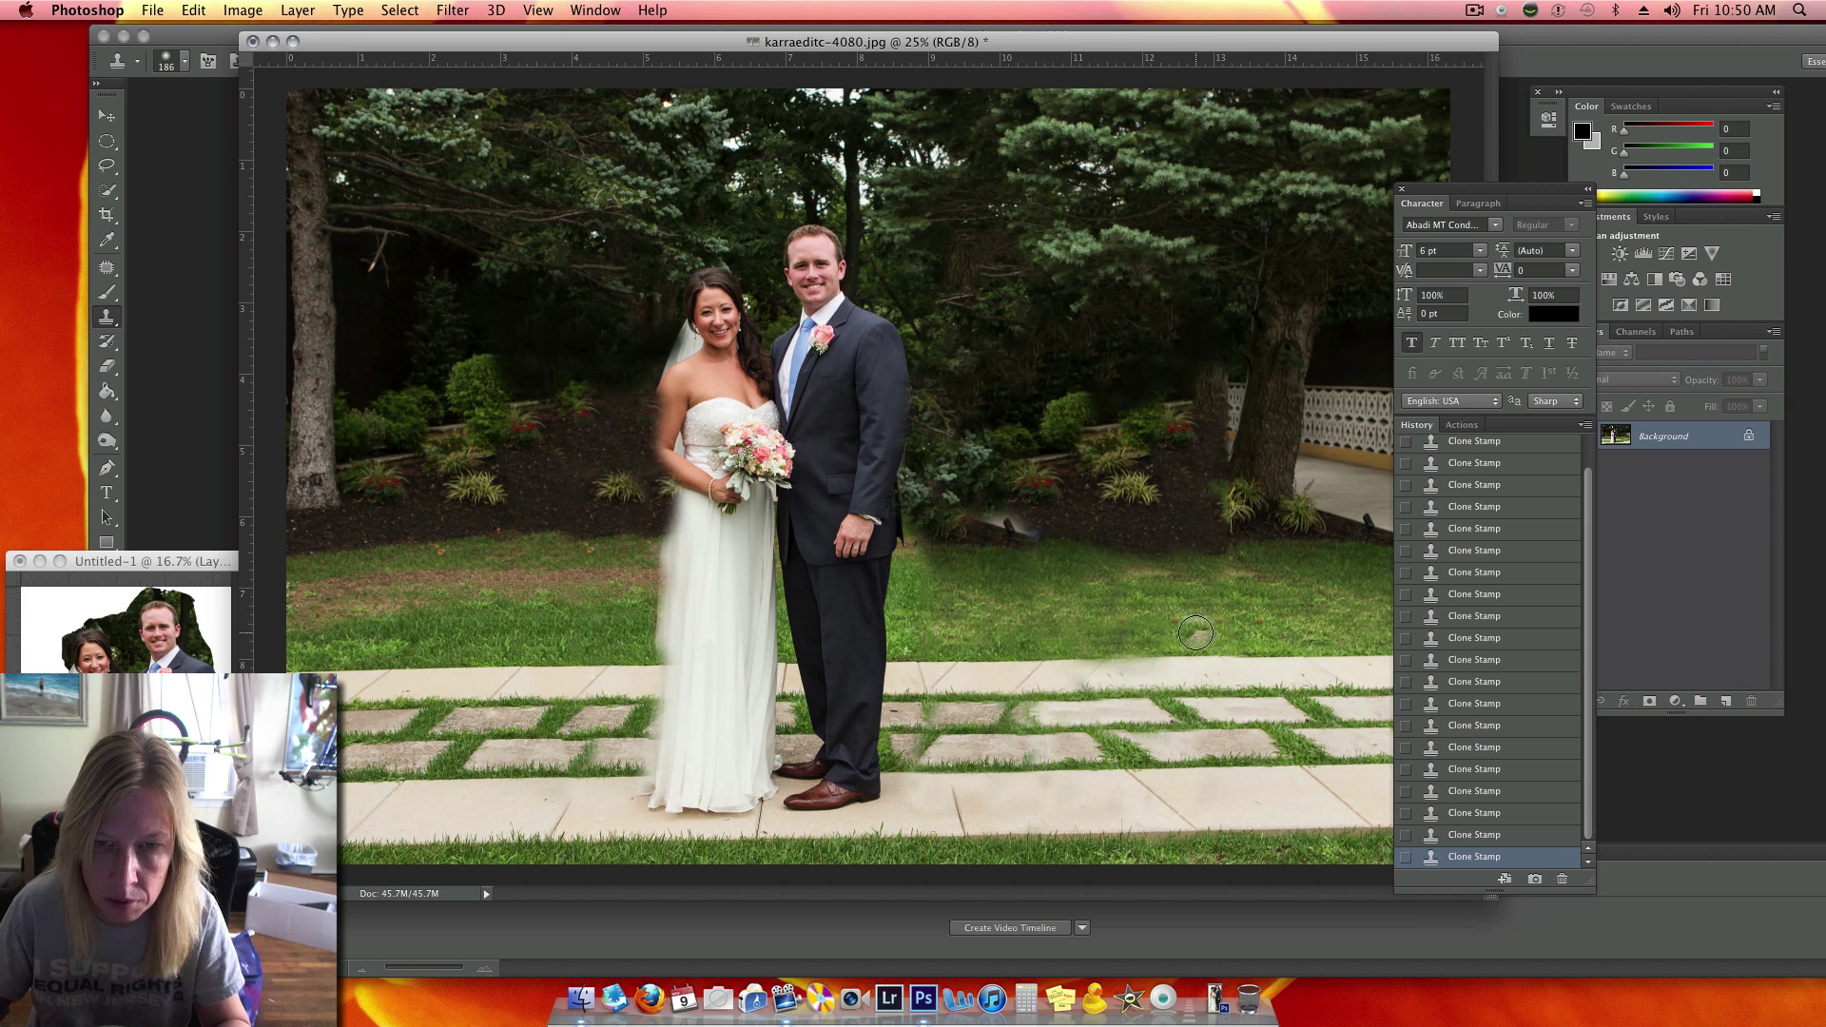
# Clone mulch over the light smudge at the garden bed's edge and dark foliage over the background beside the groom
pyautogui.press('super+minus')
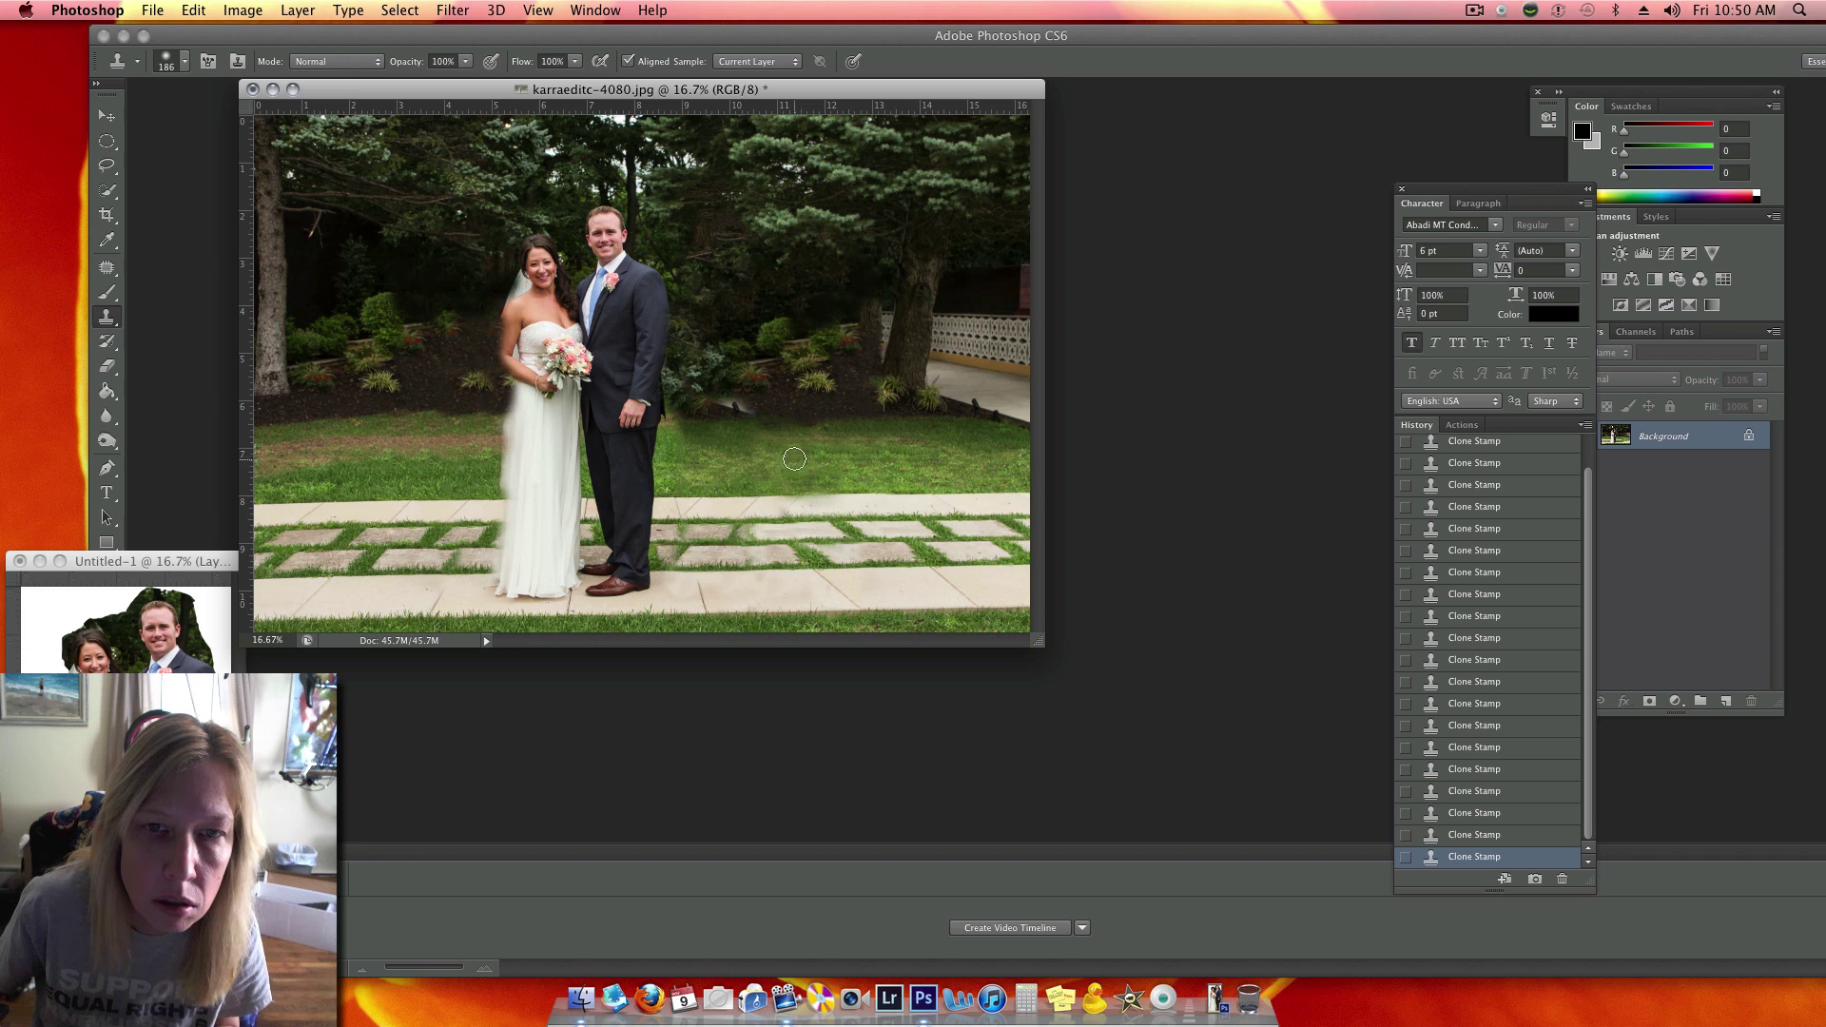
pyautogui.moveTo(733, 407); pyautogui.dragTo(708, 406)
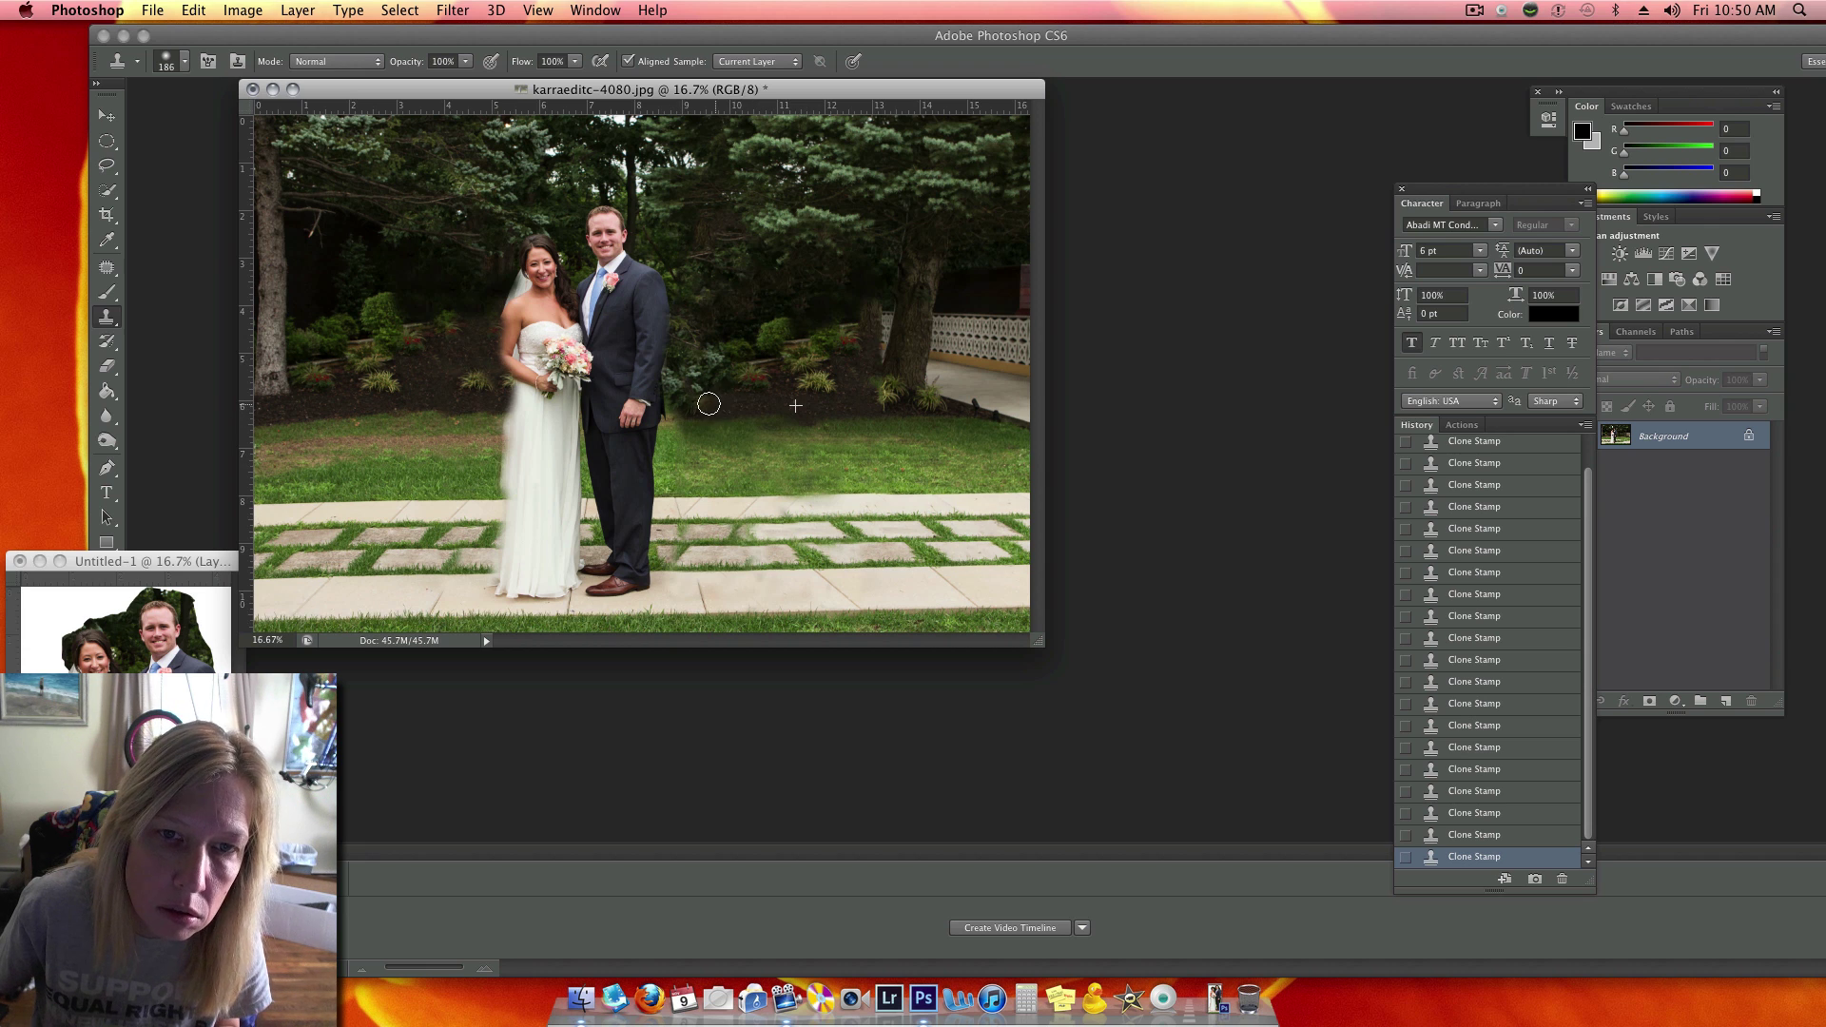
pyautogui.moveTo(826, 302)
pyautogui.mouseDown()
pyautogui.moveTo(742, 348)
pyautogui.moveTo(768, 332)
pyautogui.moveTo(726, 305)
pyautogui.moveTo(776, 309)
pyautogui.mouseUp()
# Set the Clone Stamp opacity to 43% and blend dark background over the patchy foliage beside the groom's shoulder
pyautogui.press('super+minus')
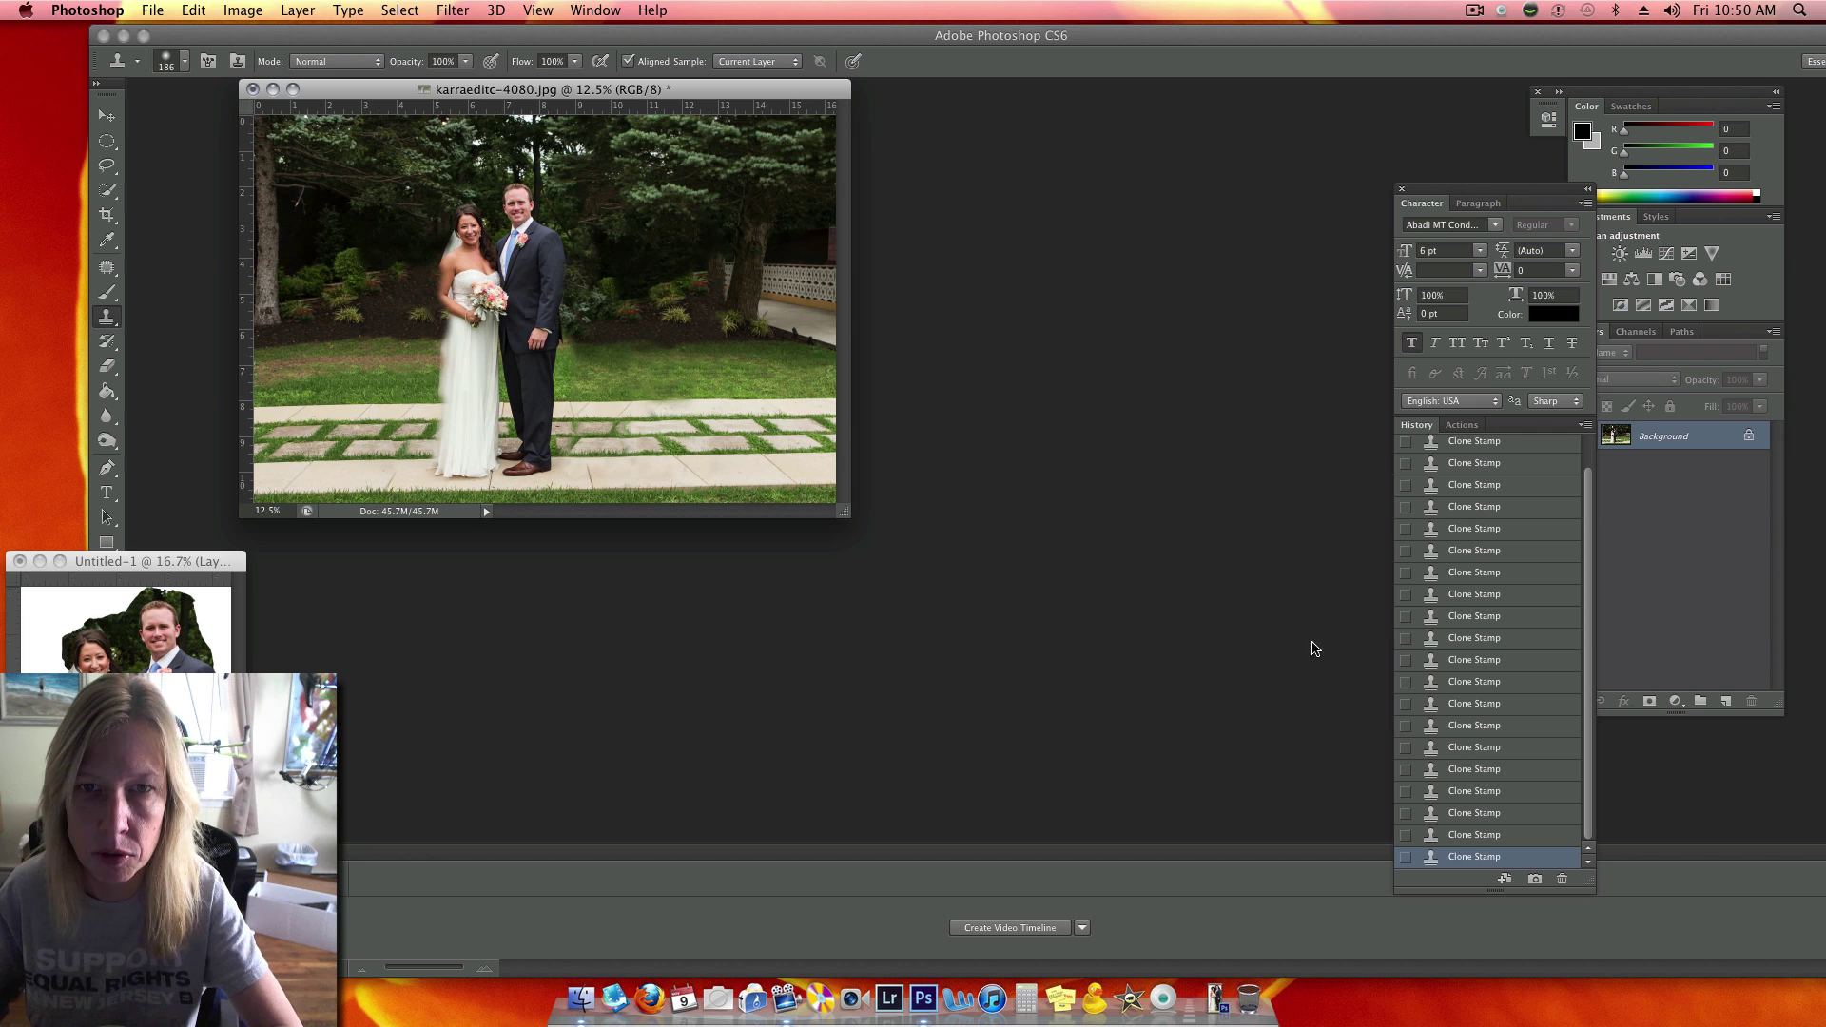
pyautogui.press('super+equal')
pyautogui.press('super+equal')
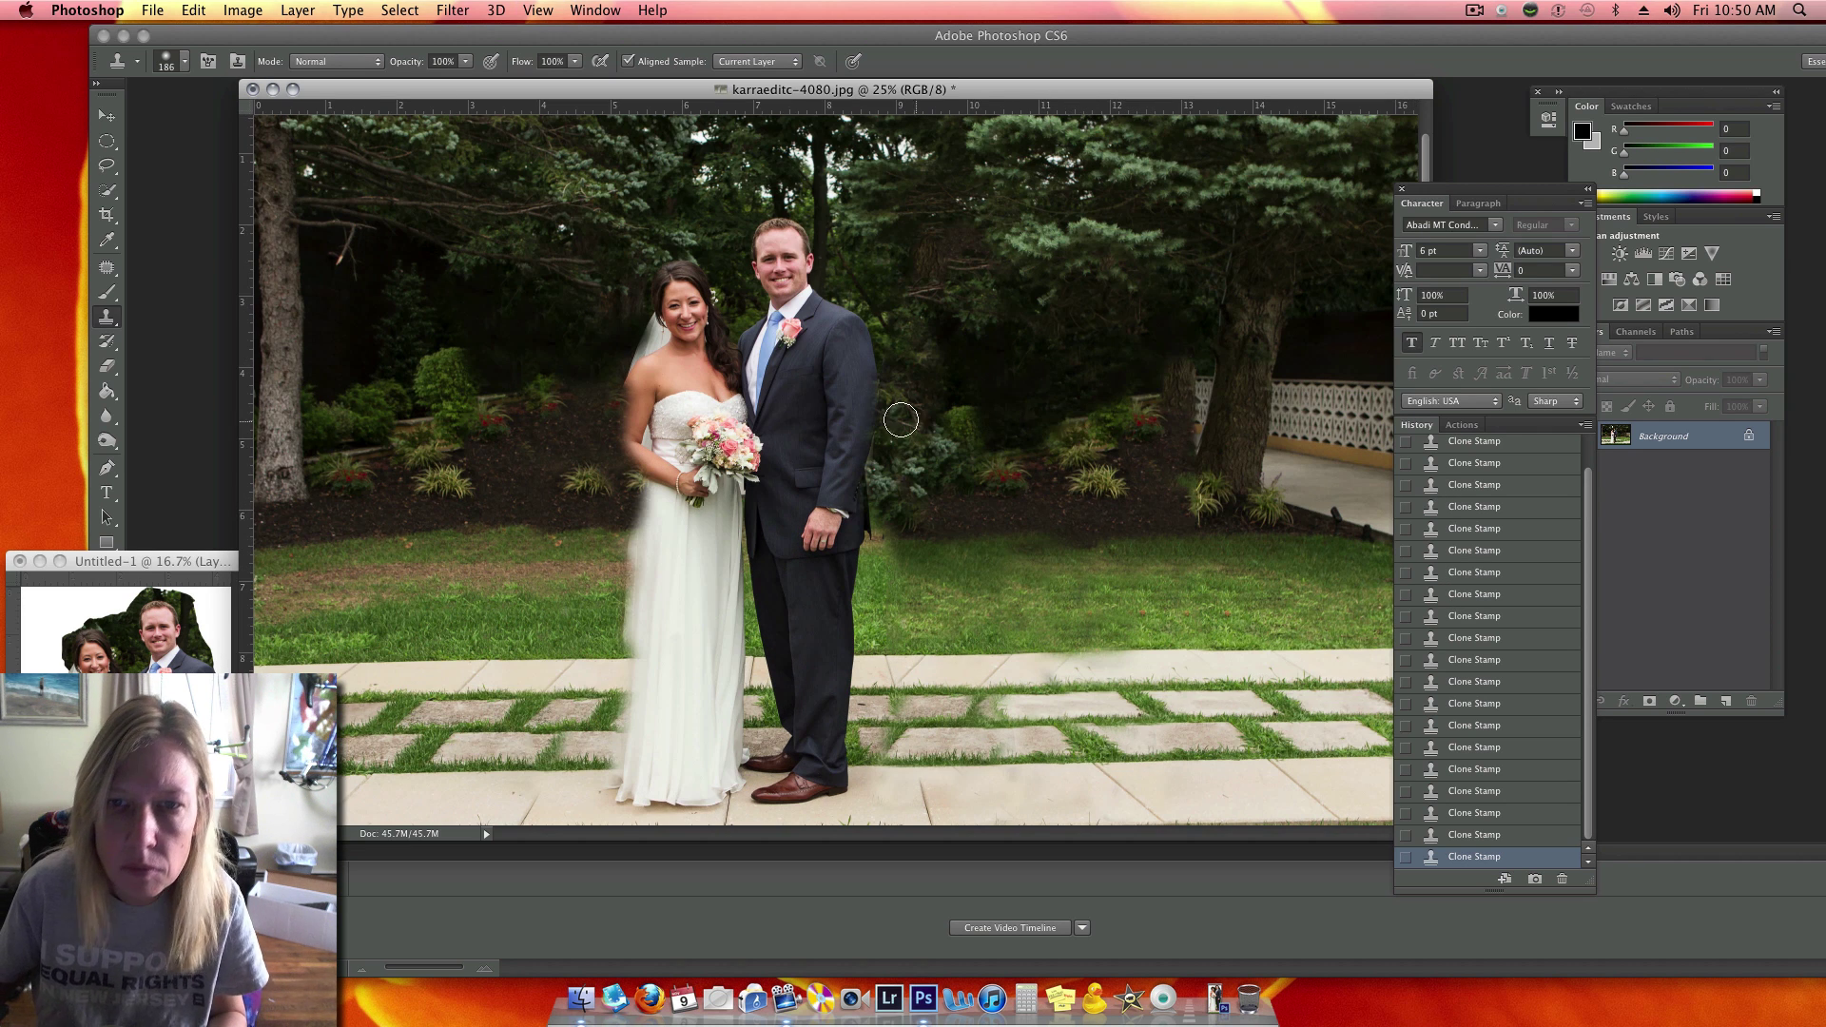
pyautogui.click(465, 61)
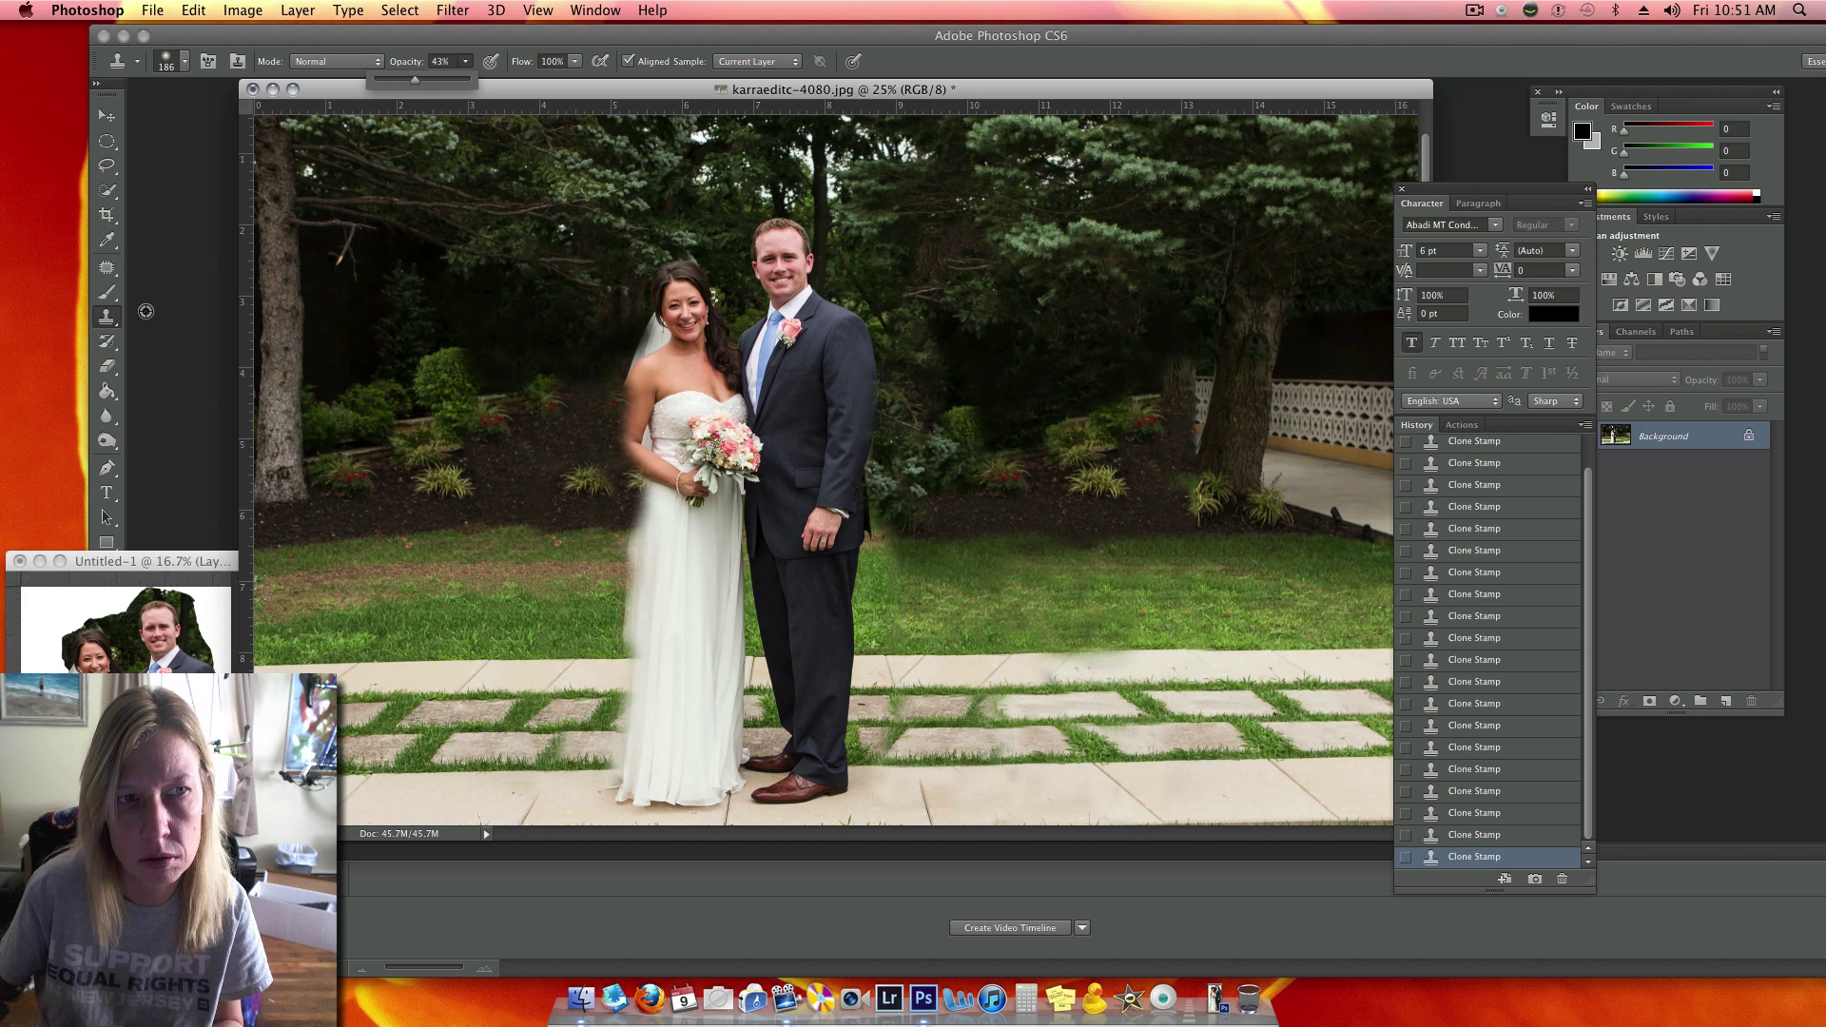
pyautogui.keyDown('alt'); pyautogui.click(530, 309); pyautogui.keyUp('alt')
pyautogui.moveTo(974, 367)
pyautogui.mouseDown()
pyautogui.moveTo(963, 408)
pyautogui.moveTo(922, 302)
pyautogui.moveTo(937, 346)
pyautogui.moveTo(1007, 346)
pyautogui.moveTo(1011, 403)
pyautogui.moveTo(1026, 337)
pyautogui.moveTo(971, 326)
pyautogui.mouseUp()
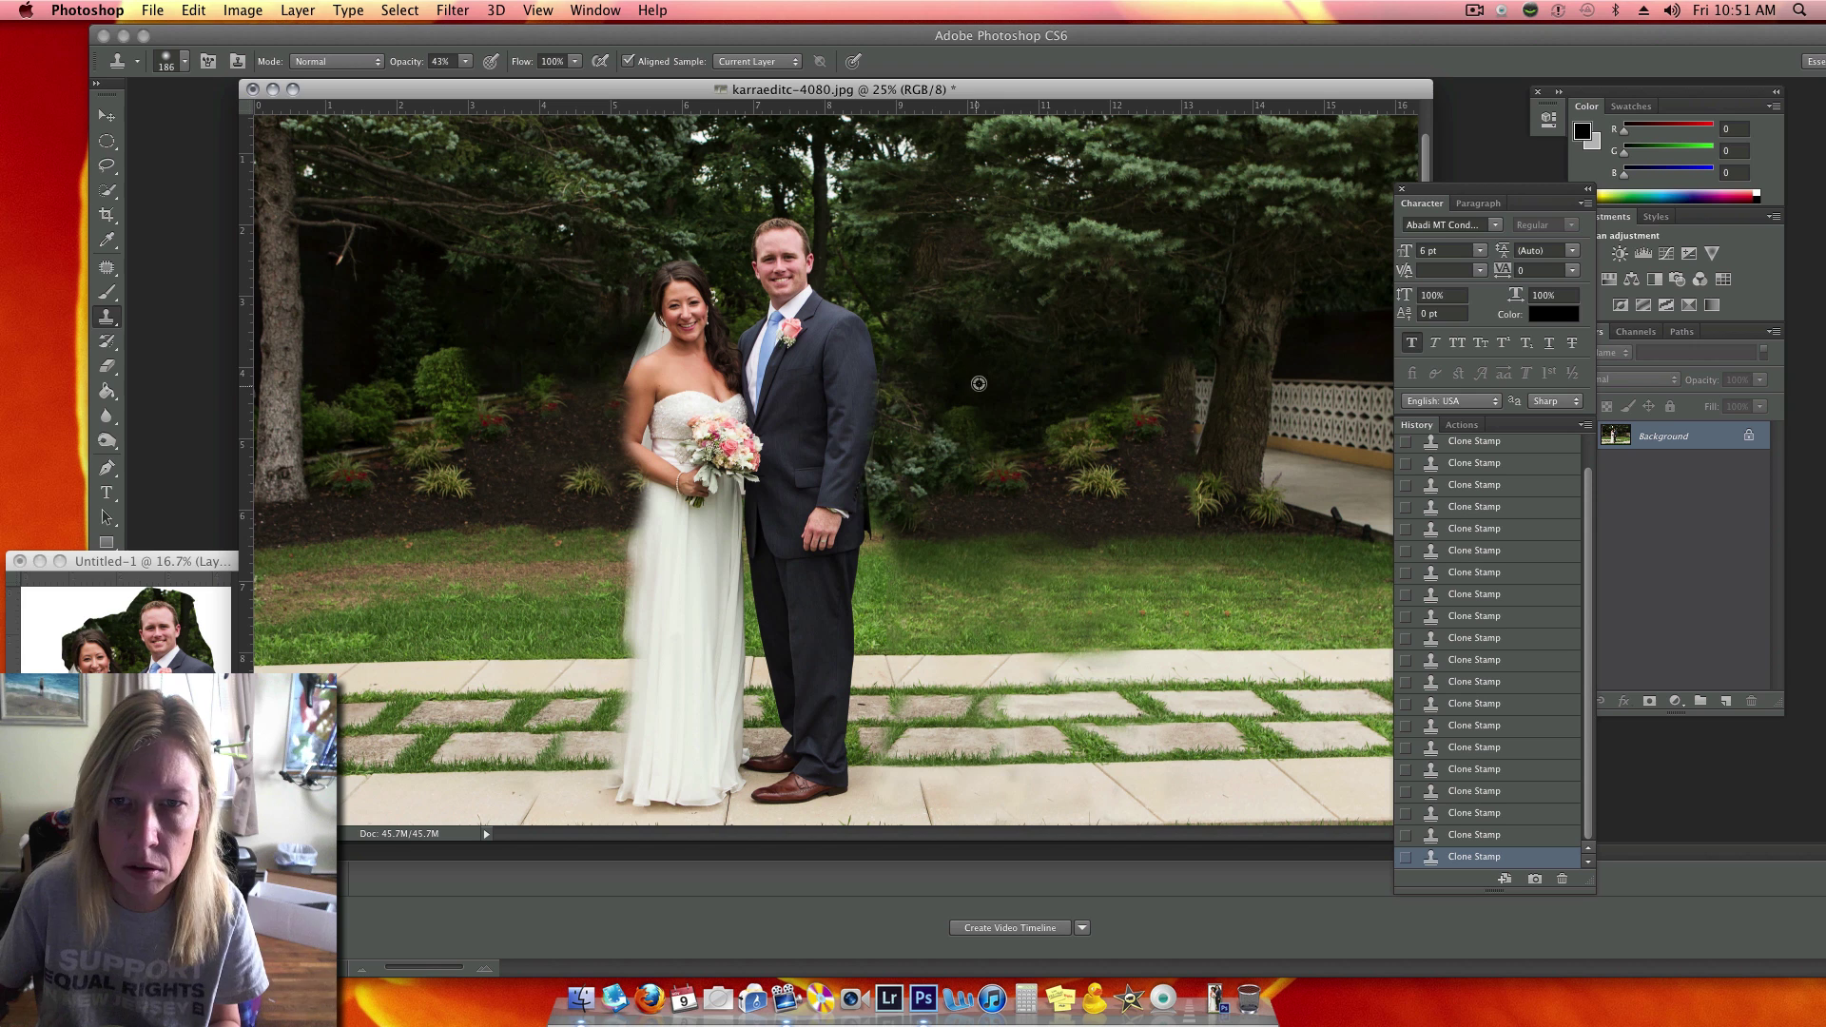
pyautogui.keyDown('alt'); pyautogui.click(349, 338); pyautogui.keyUp('alt')
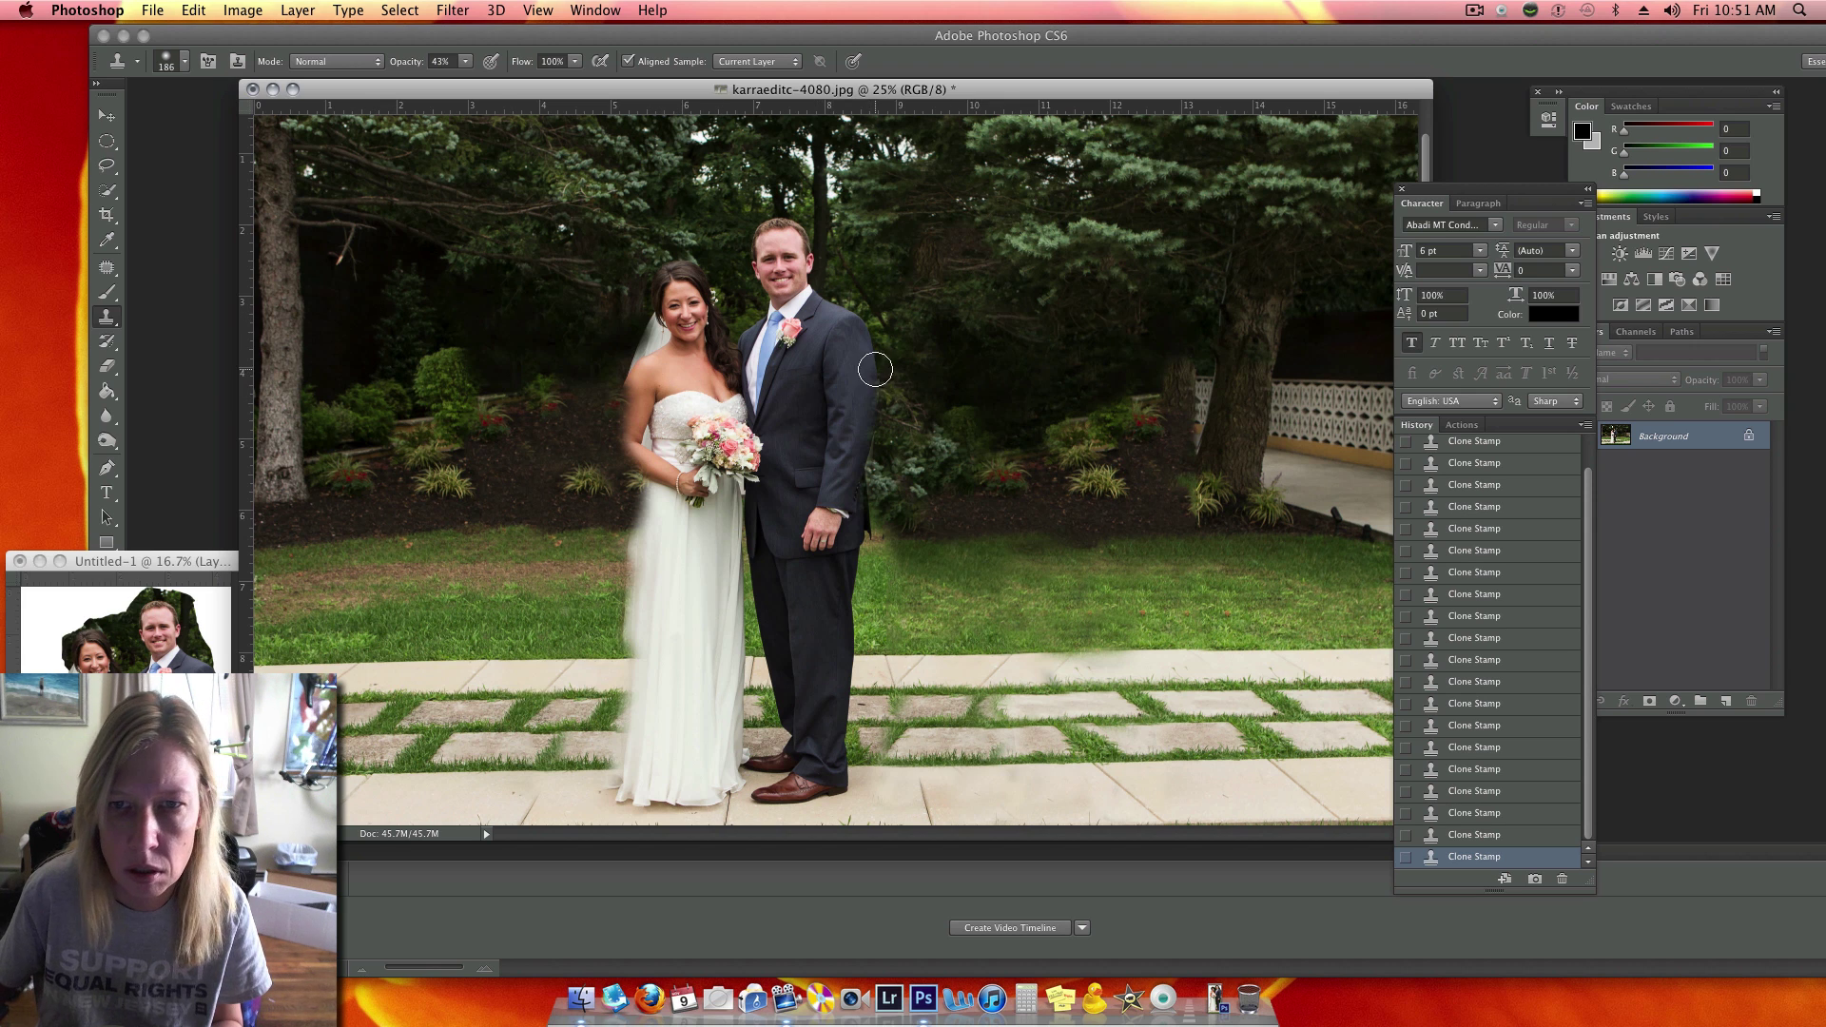
pyautogui.moveTo(938, 399)
pyautogui.mouseDown()
pyautogui.moveTo(980, 426)
pyautogui.moveTo(966, 443)
pyautogui.moveTo(916, 354)
pyautogui.moveTo(931, 322)
pyautogui.moveTo(961, 375)
pyautogui.moveTo(920, 350)
pyautogui.moveTo(881, 268)
pyautogui.moveTo(966, 339)
pyautogui.mouseUp()
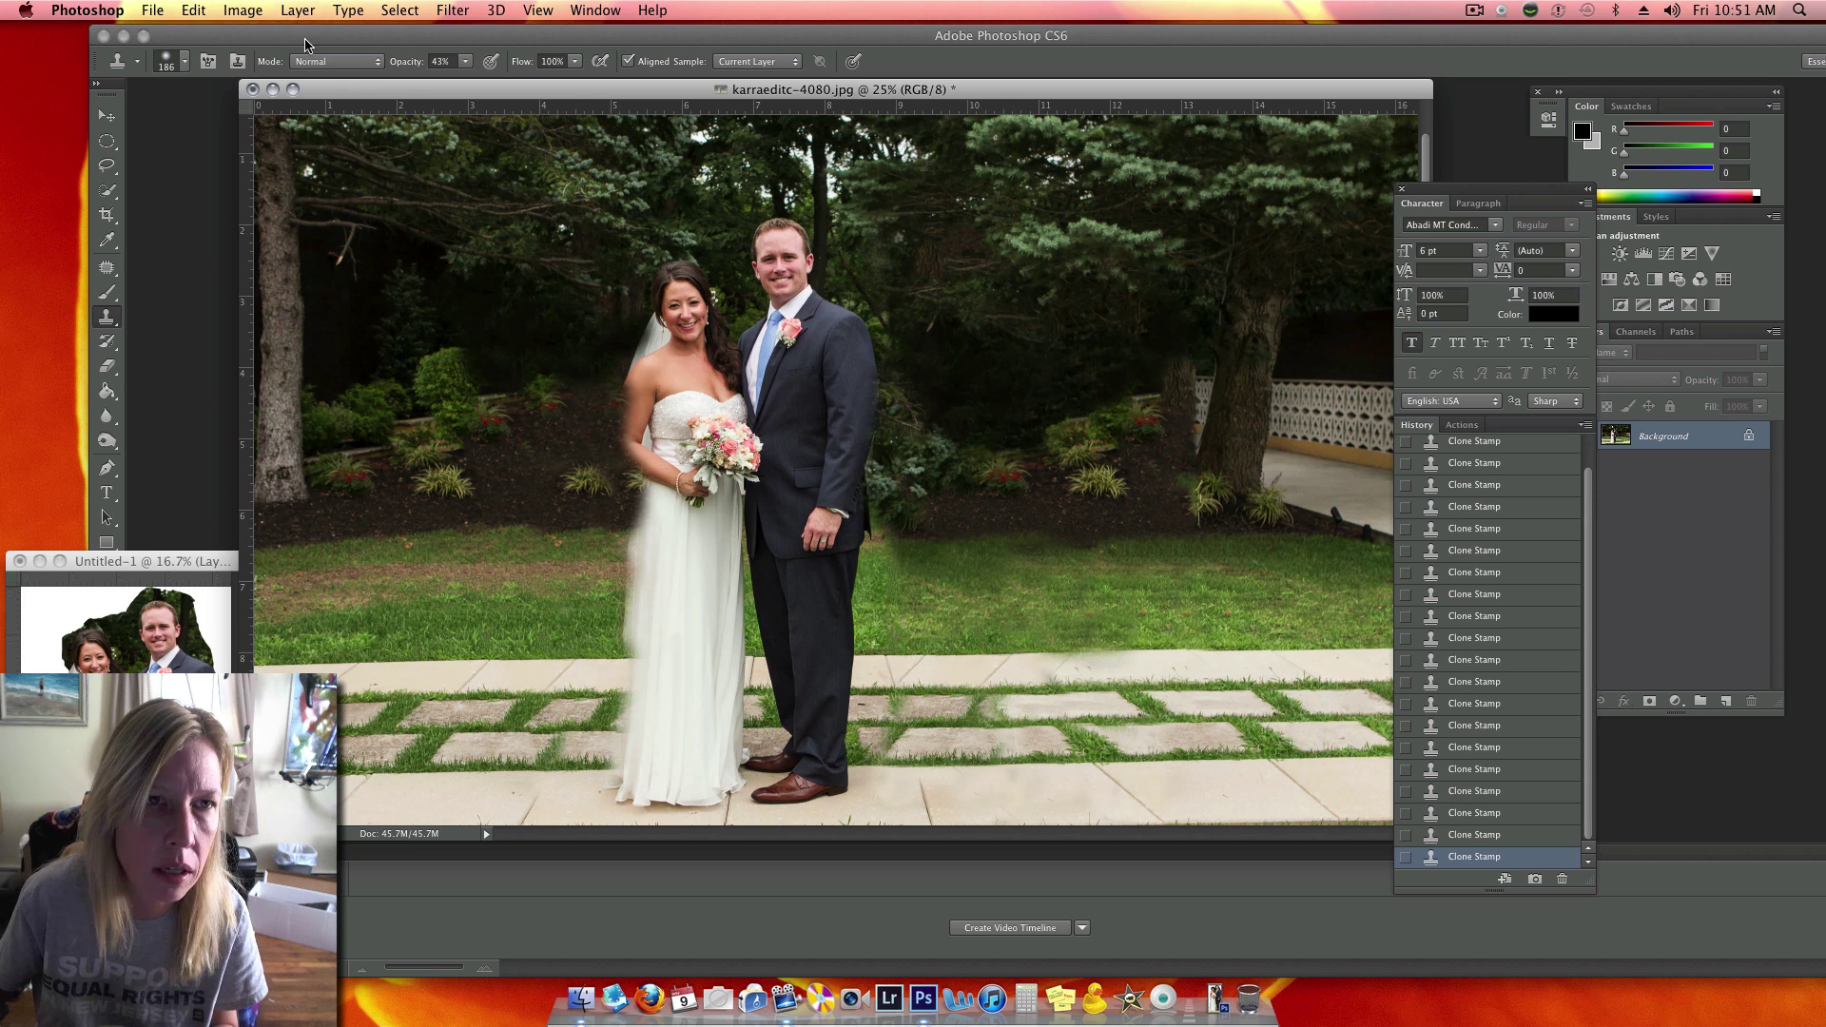
# Set the Clone Stamp opacity to 100%, clean up the mulch edge beside the groom and clone dark foliage over the bright green shrub
pyautogui.click(465, 61)
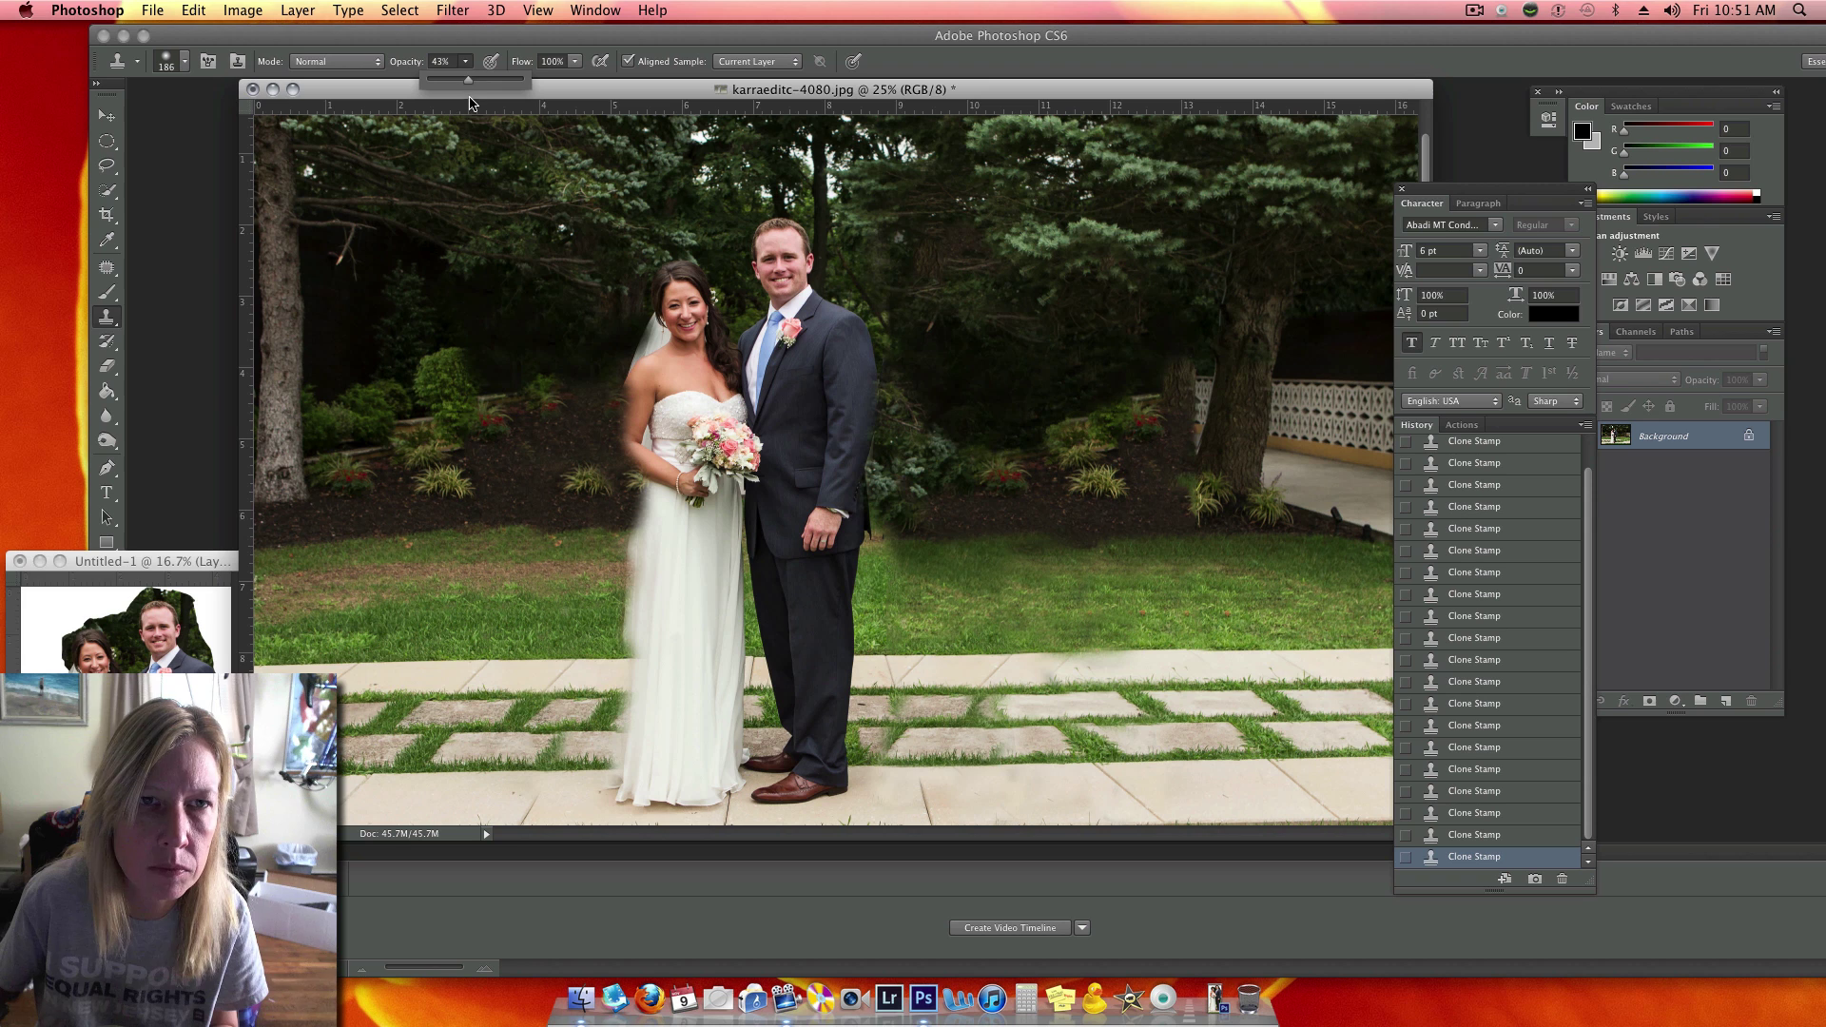
pyautogui.click(956, 534)
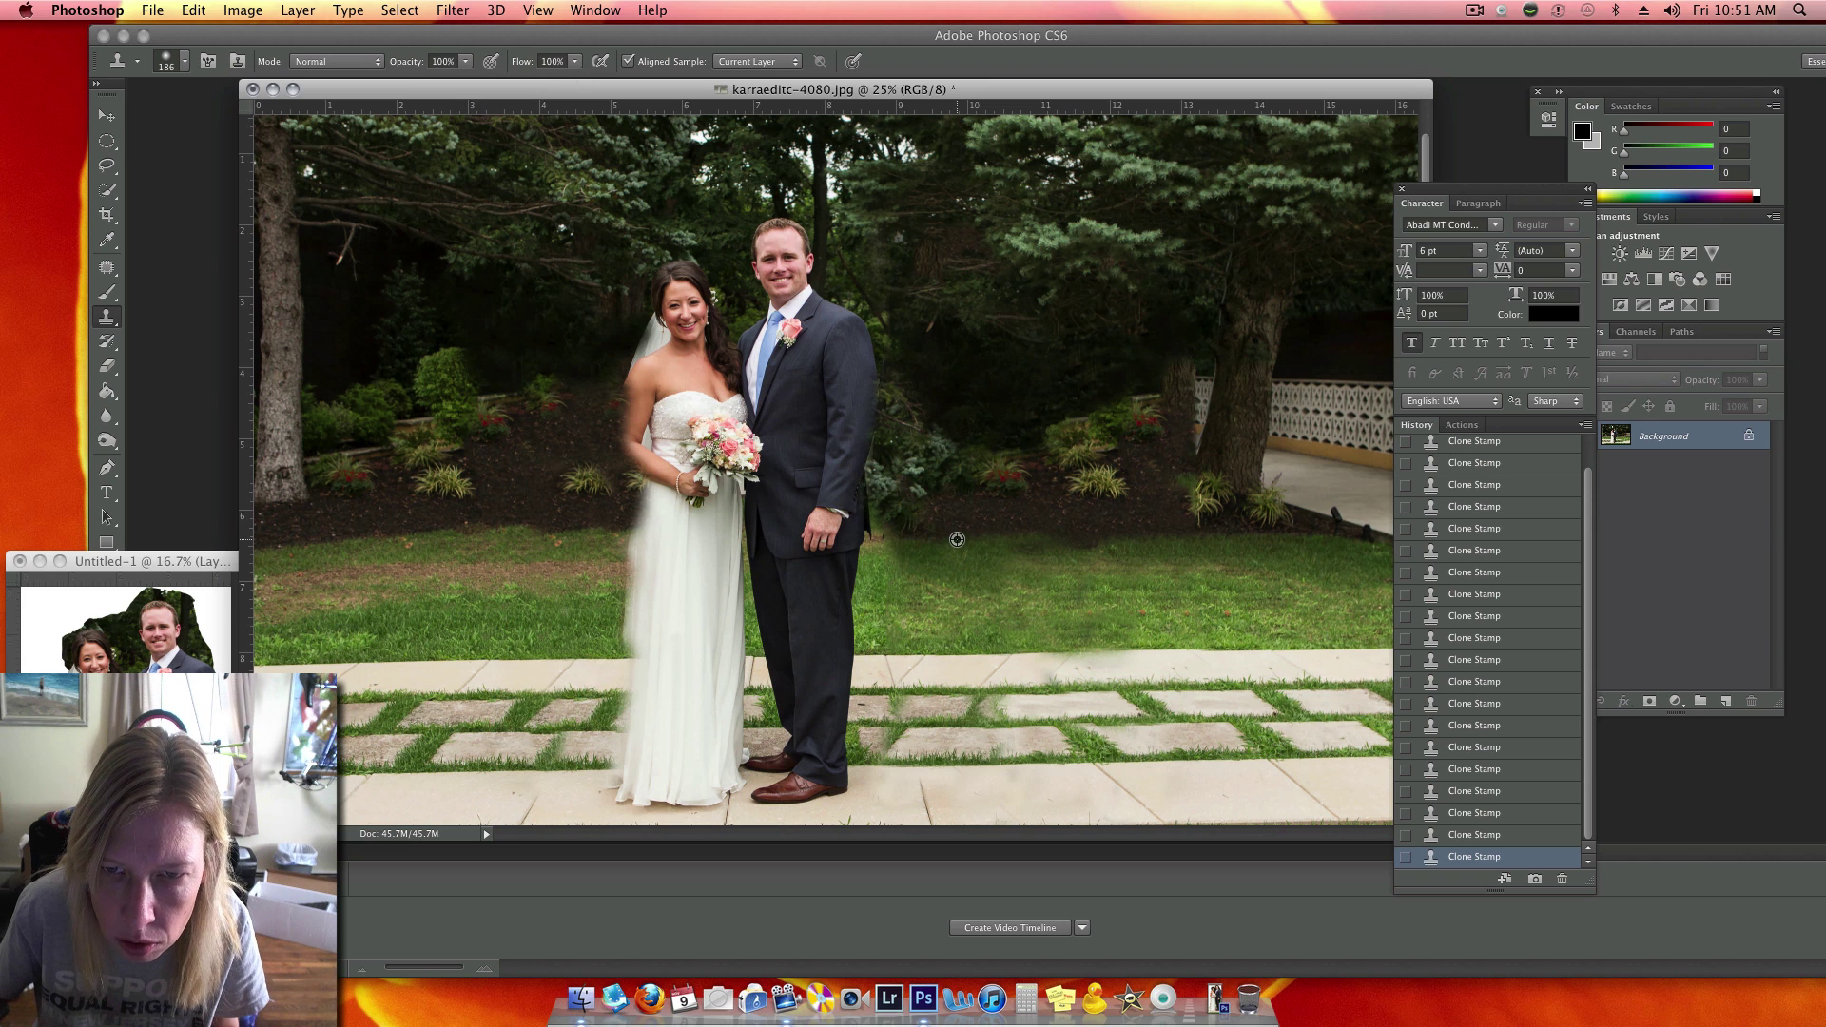
pyautogui.moveTo(887, 537); pyautogui.dragTo(889, 471)
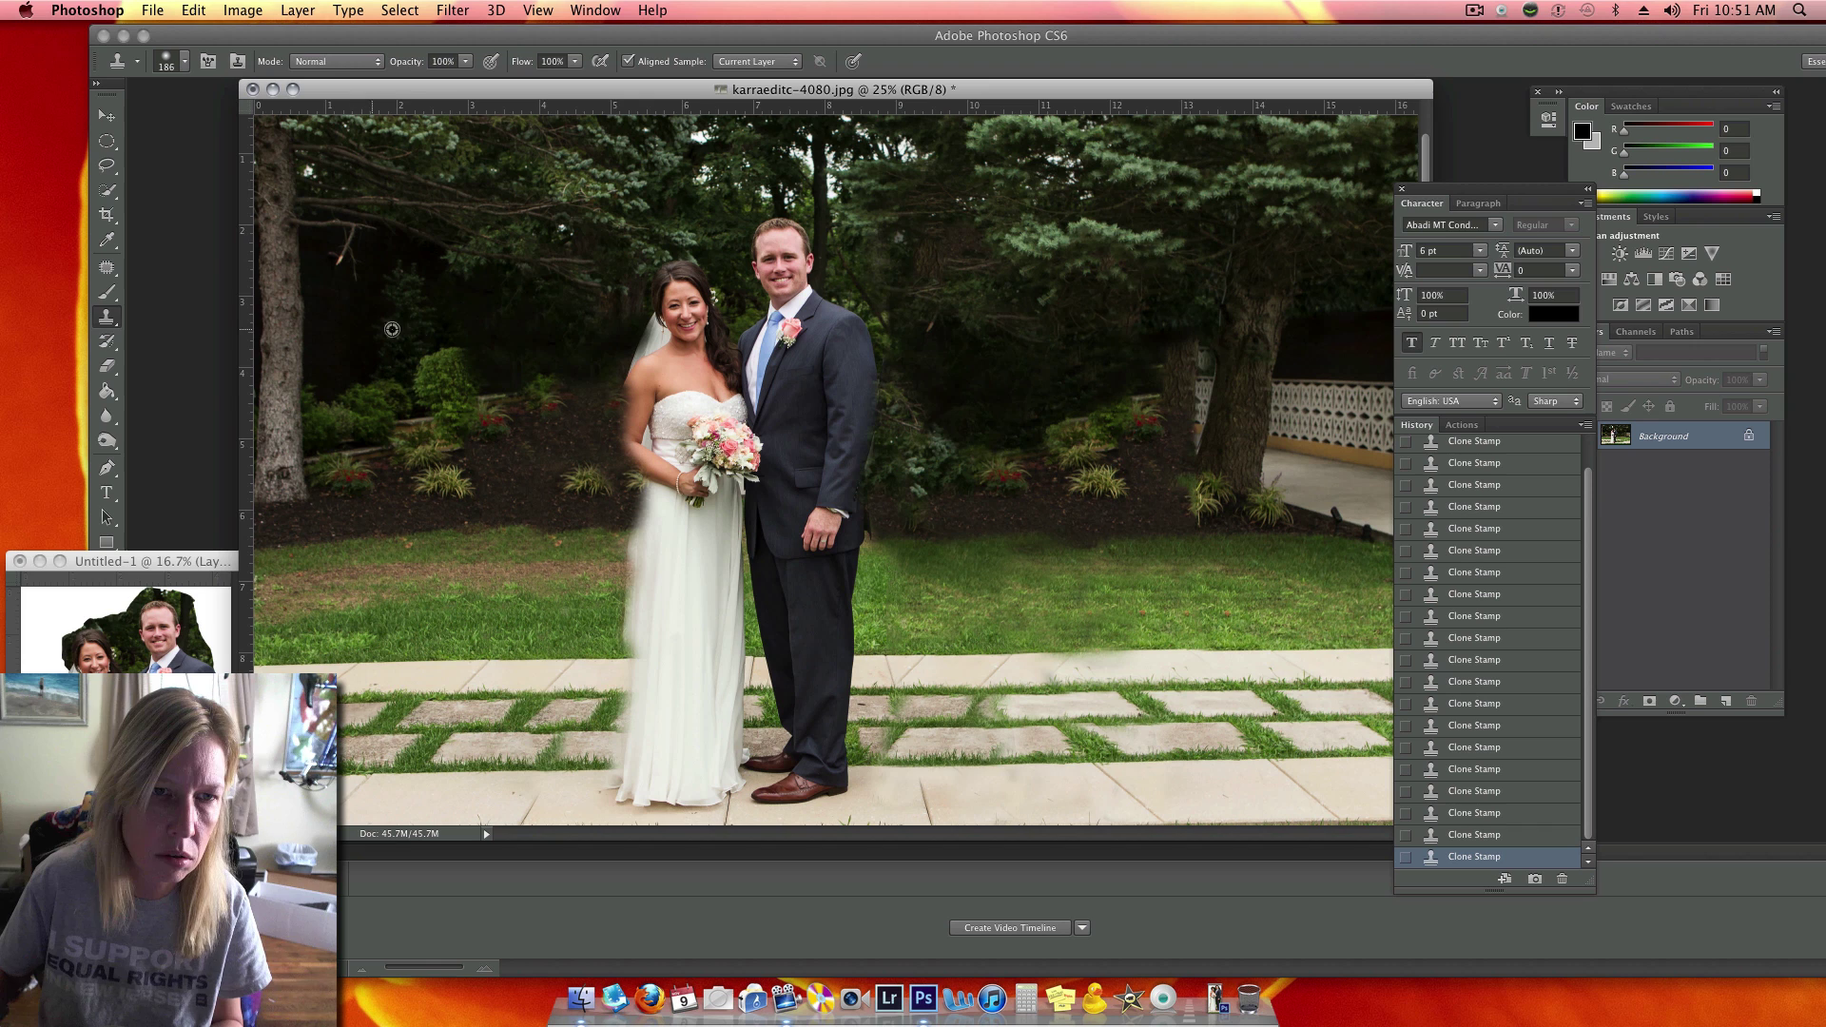
pyautogui.keyDown('alt'); pyautogui.click(419, 300); pyautogui.keyUp('alt')
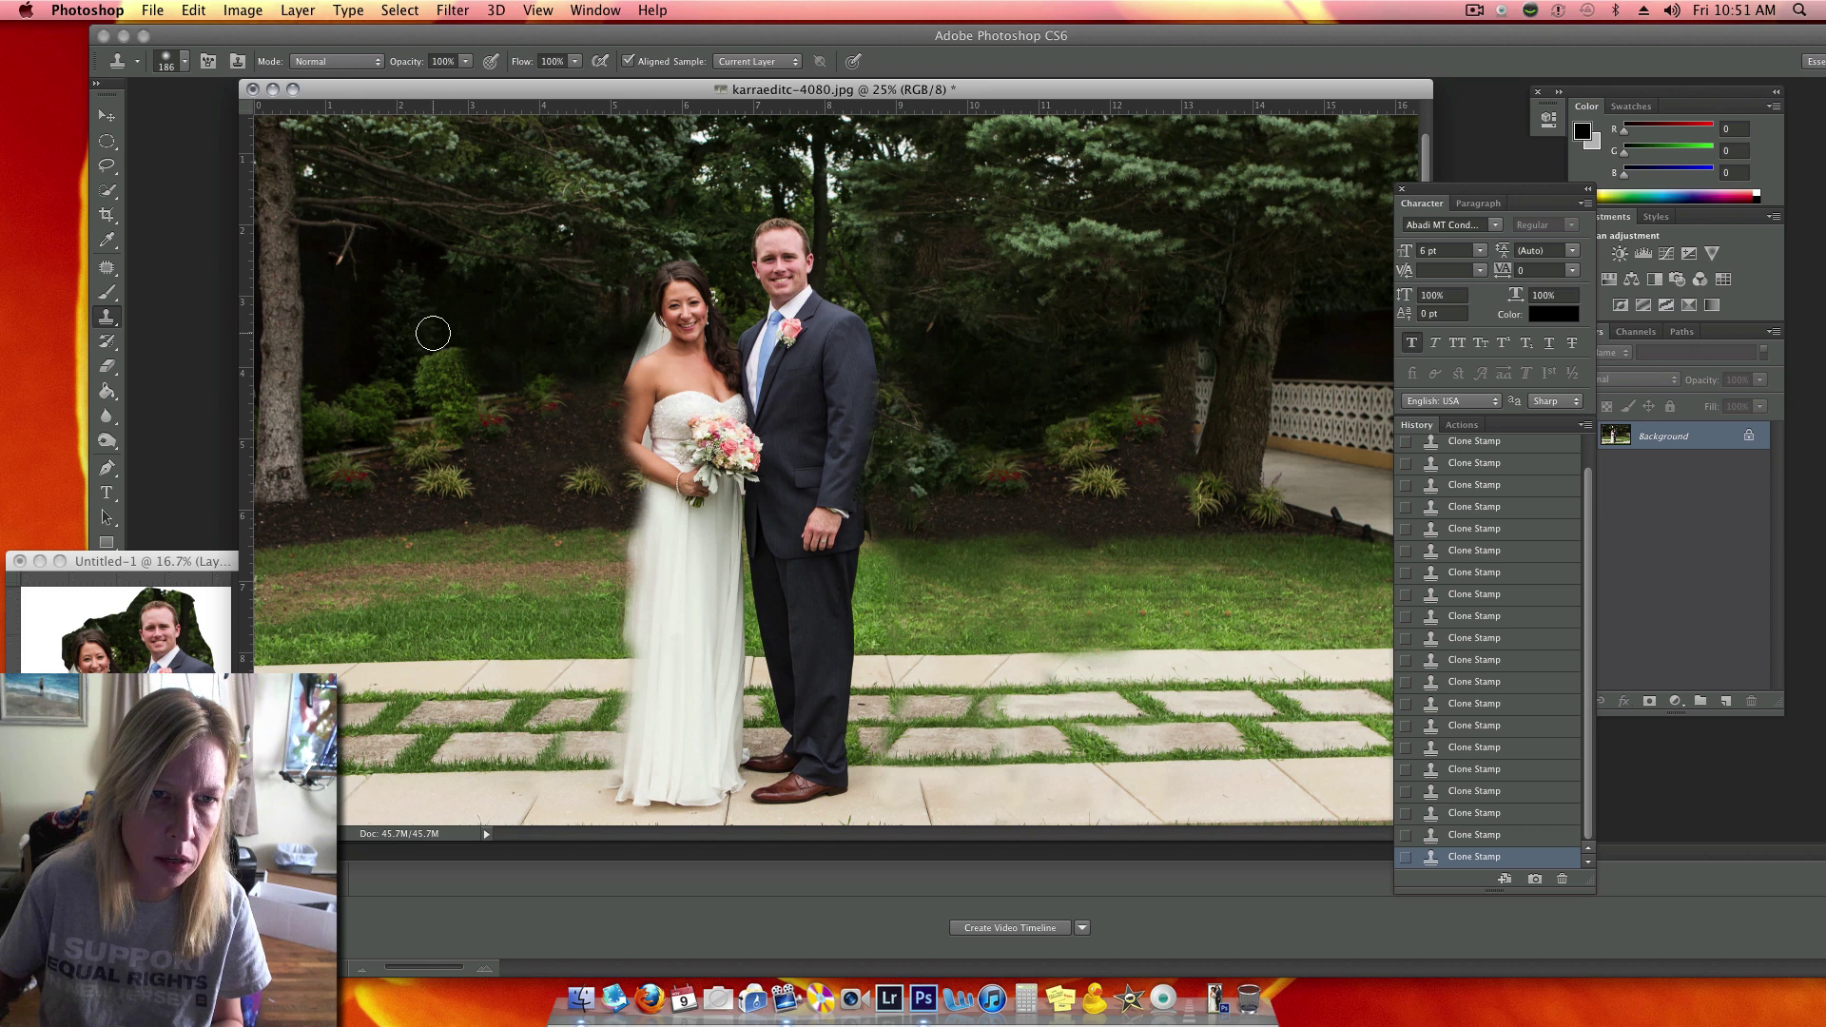
pyautogui.moveTo(435, 358)
pyautogui.mouseDown()
pyautogui.moveTo(460, 346)
pyautogui.moveTo(436, 382)
pyautogui.moveTo(408, 364)
pyautogui.moveTo(437, 394)
pyautogui.mouseUp()
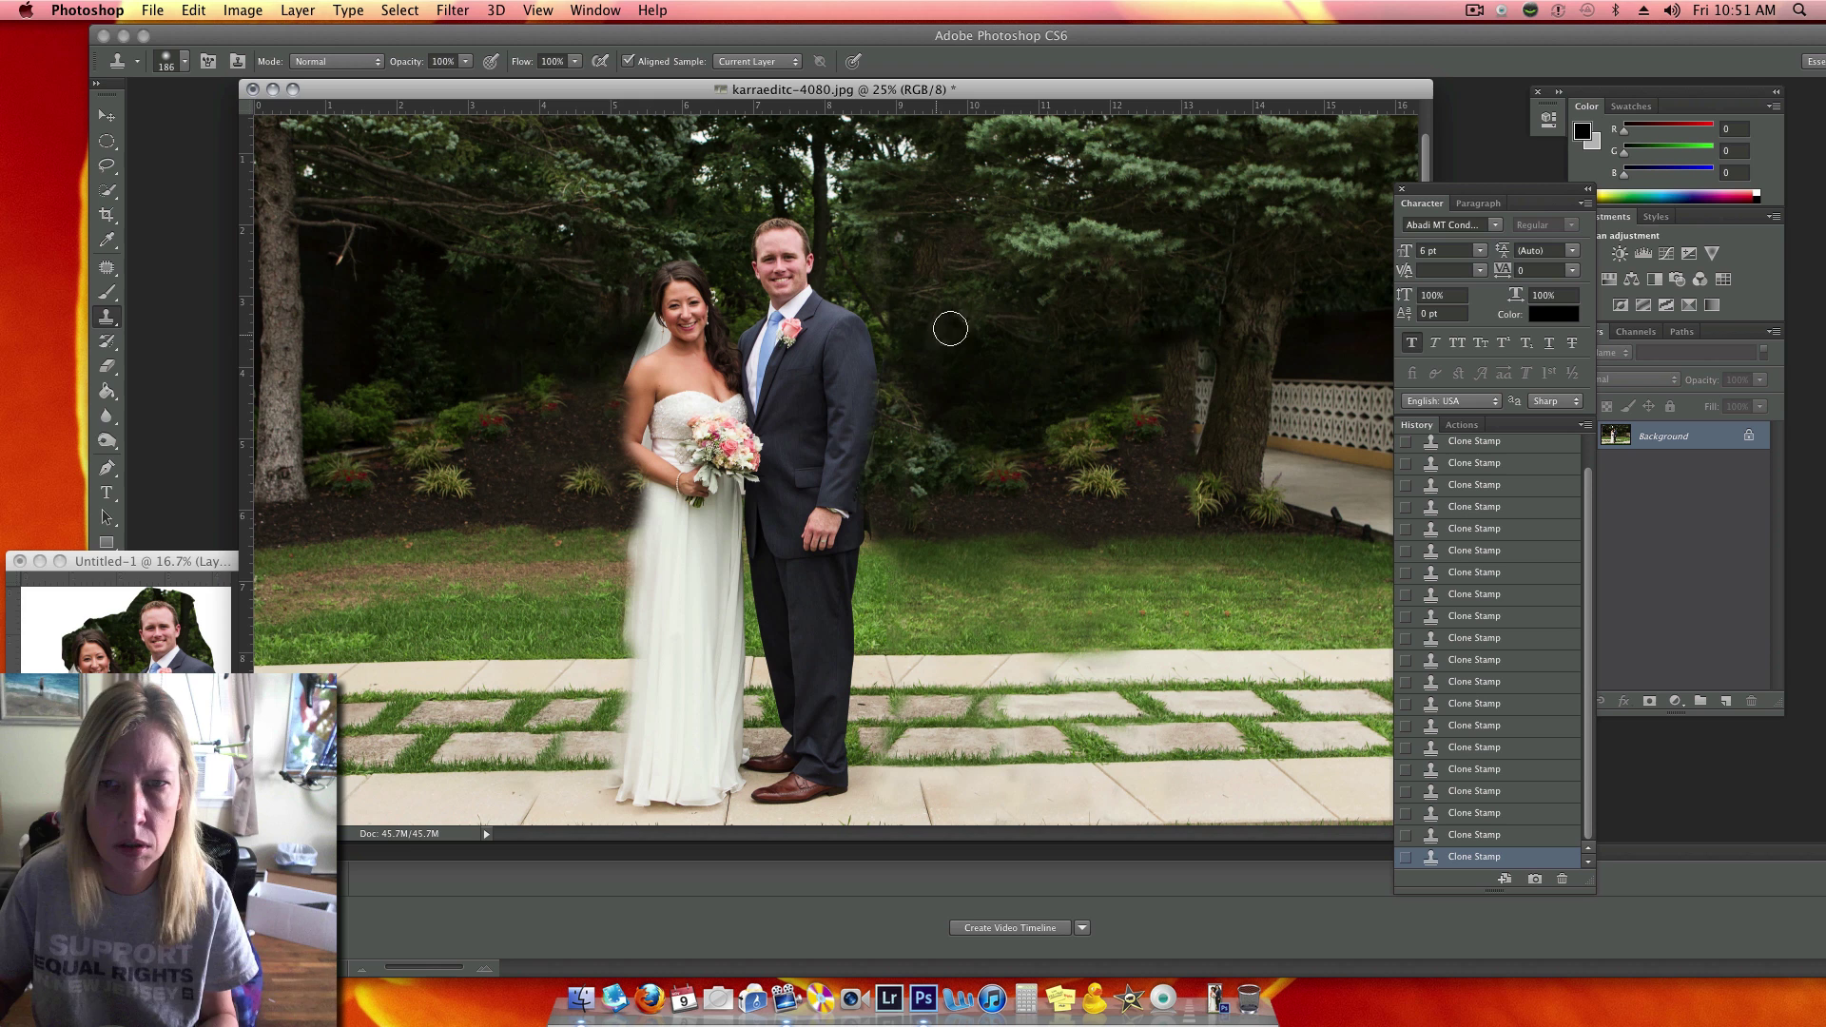
# Save the cleaned photo as a JPEG named karraeditd-4080.jpg on the Desktop
pyautogui.press('super+minus')
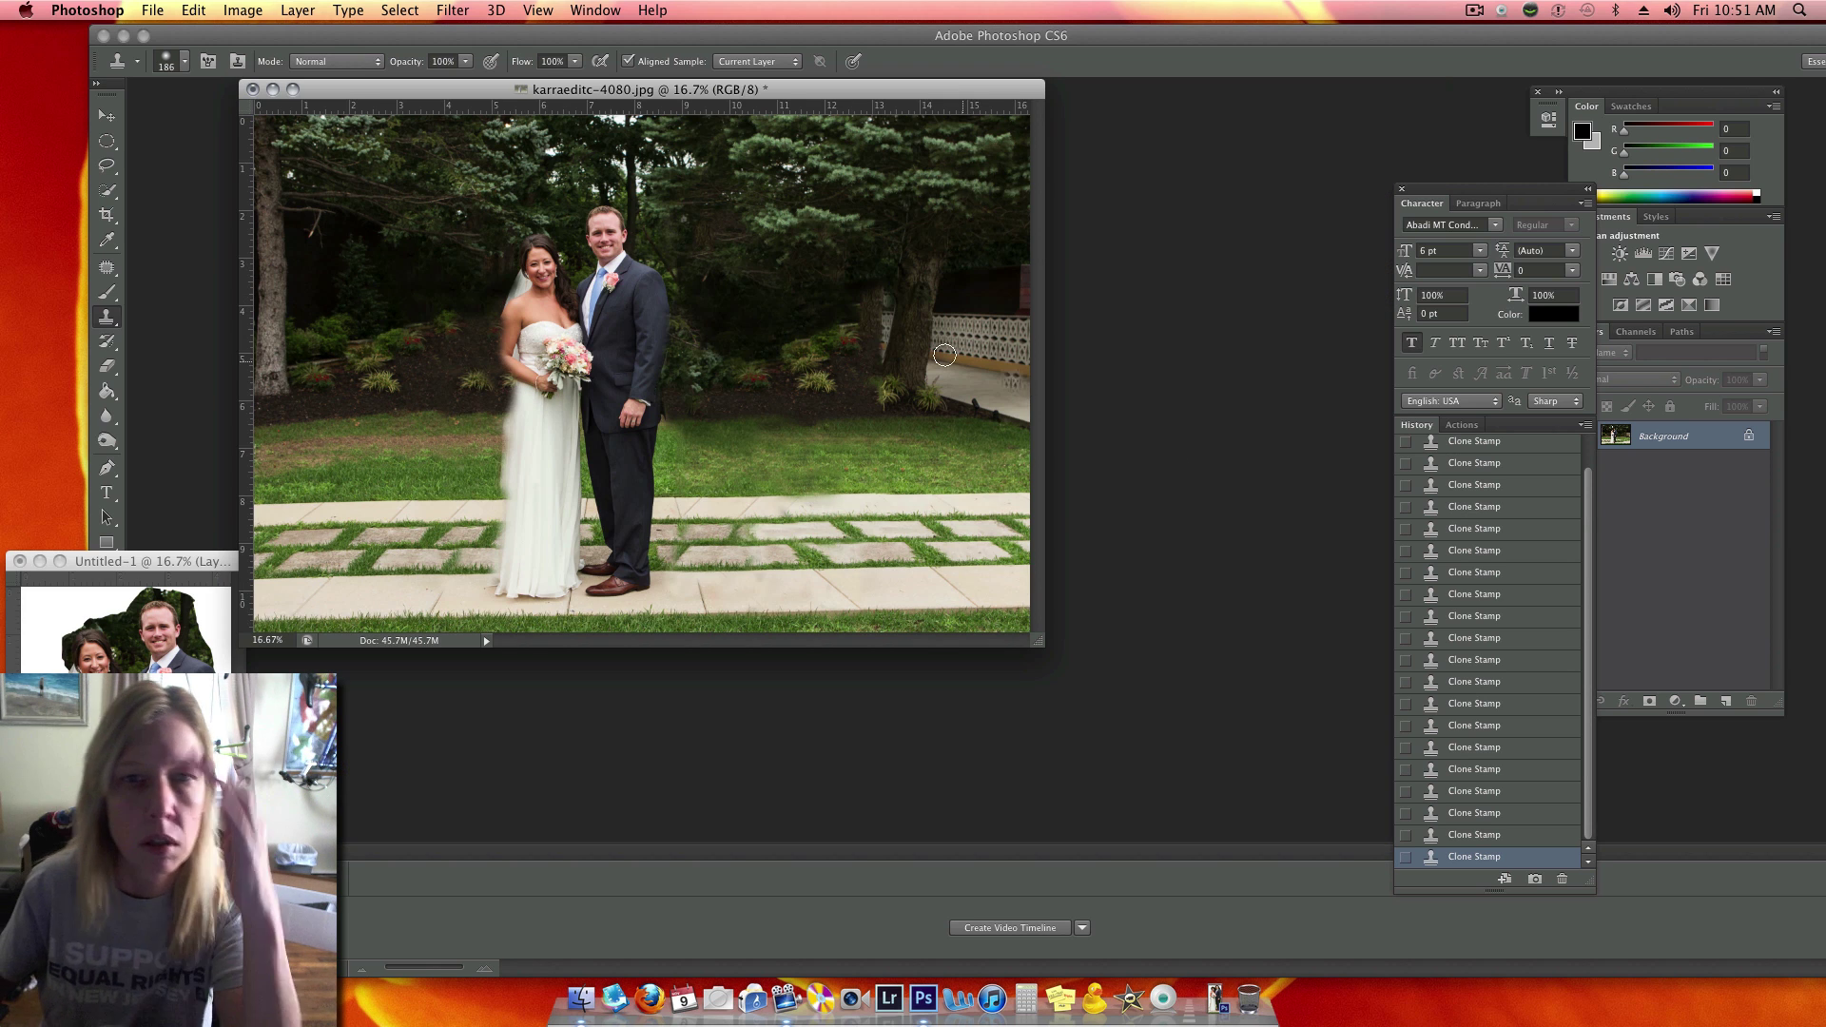
pyautogui.moveTo(789, 91); pyautogui.dragTo(942, 166)
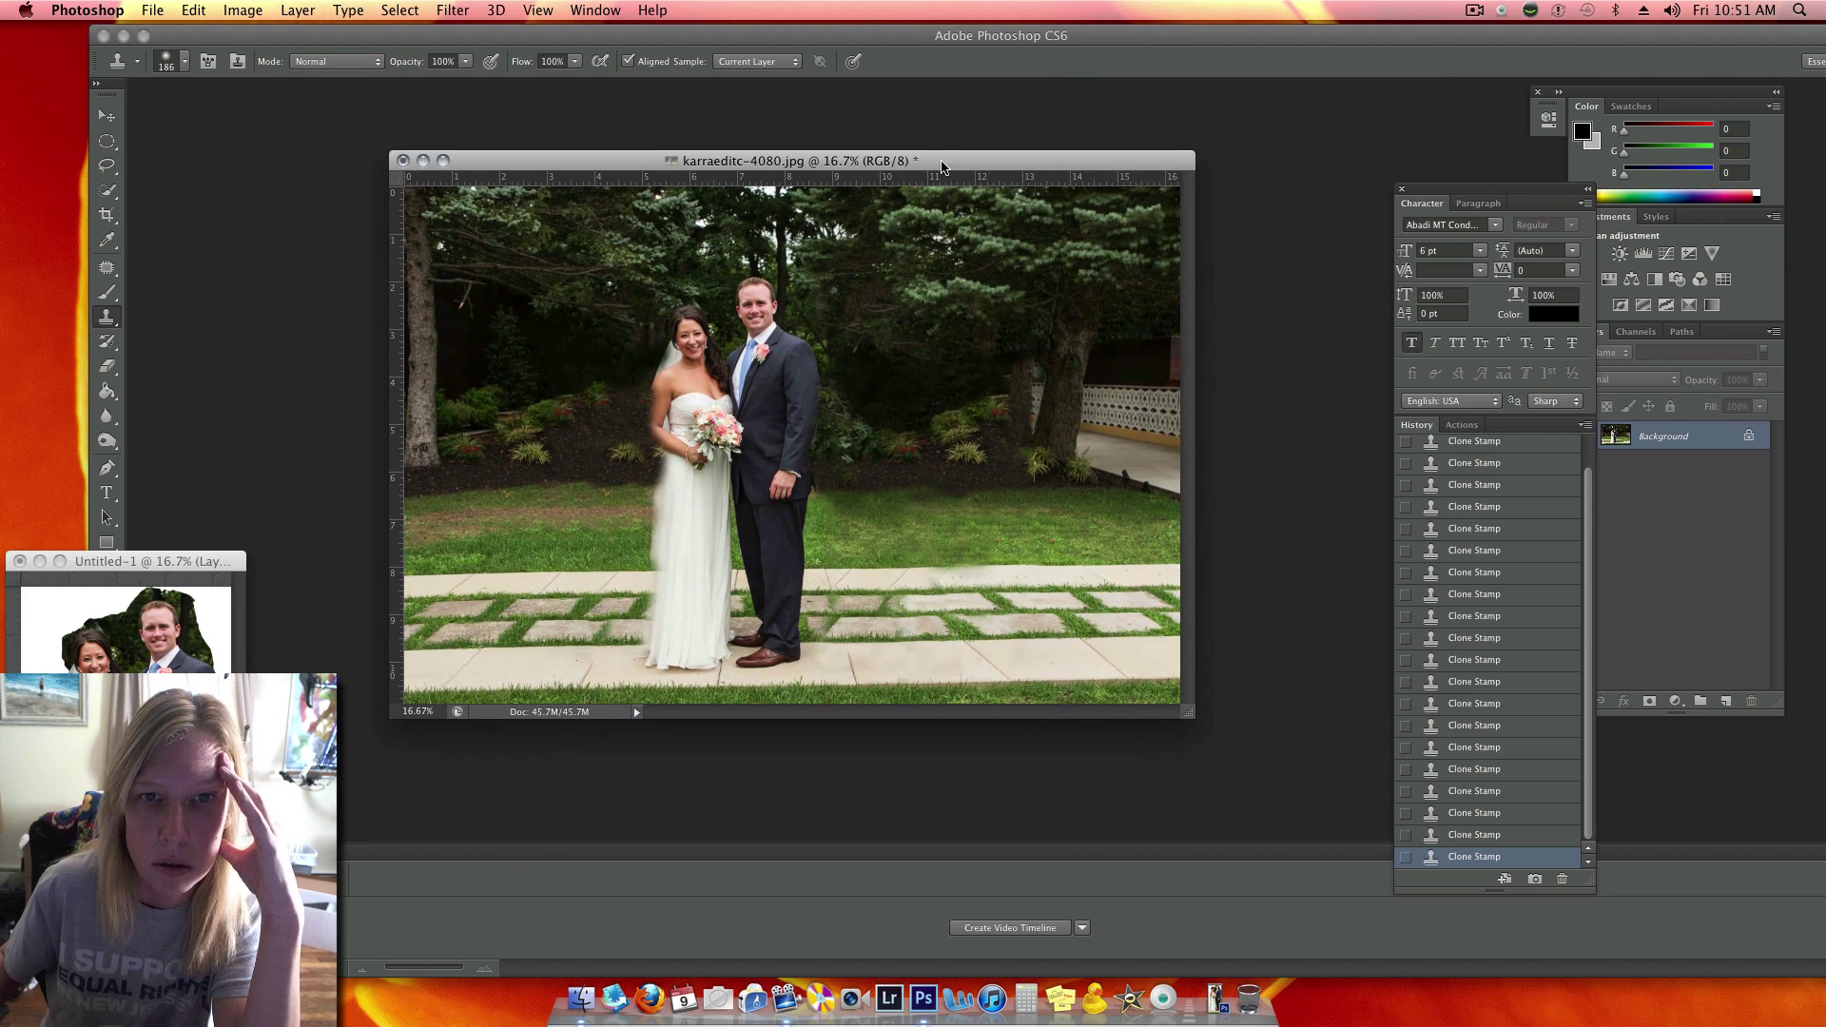
pyautogui.click(152, 9)
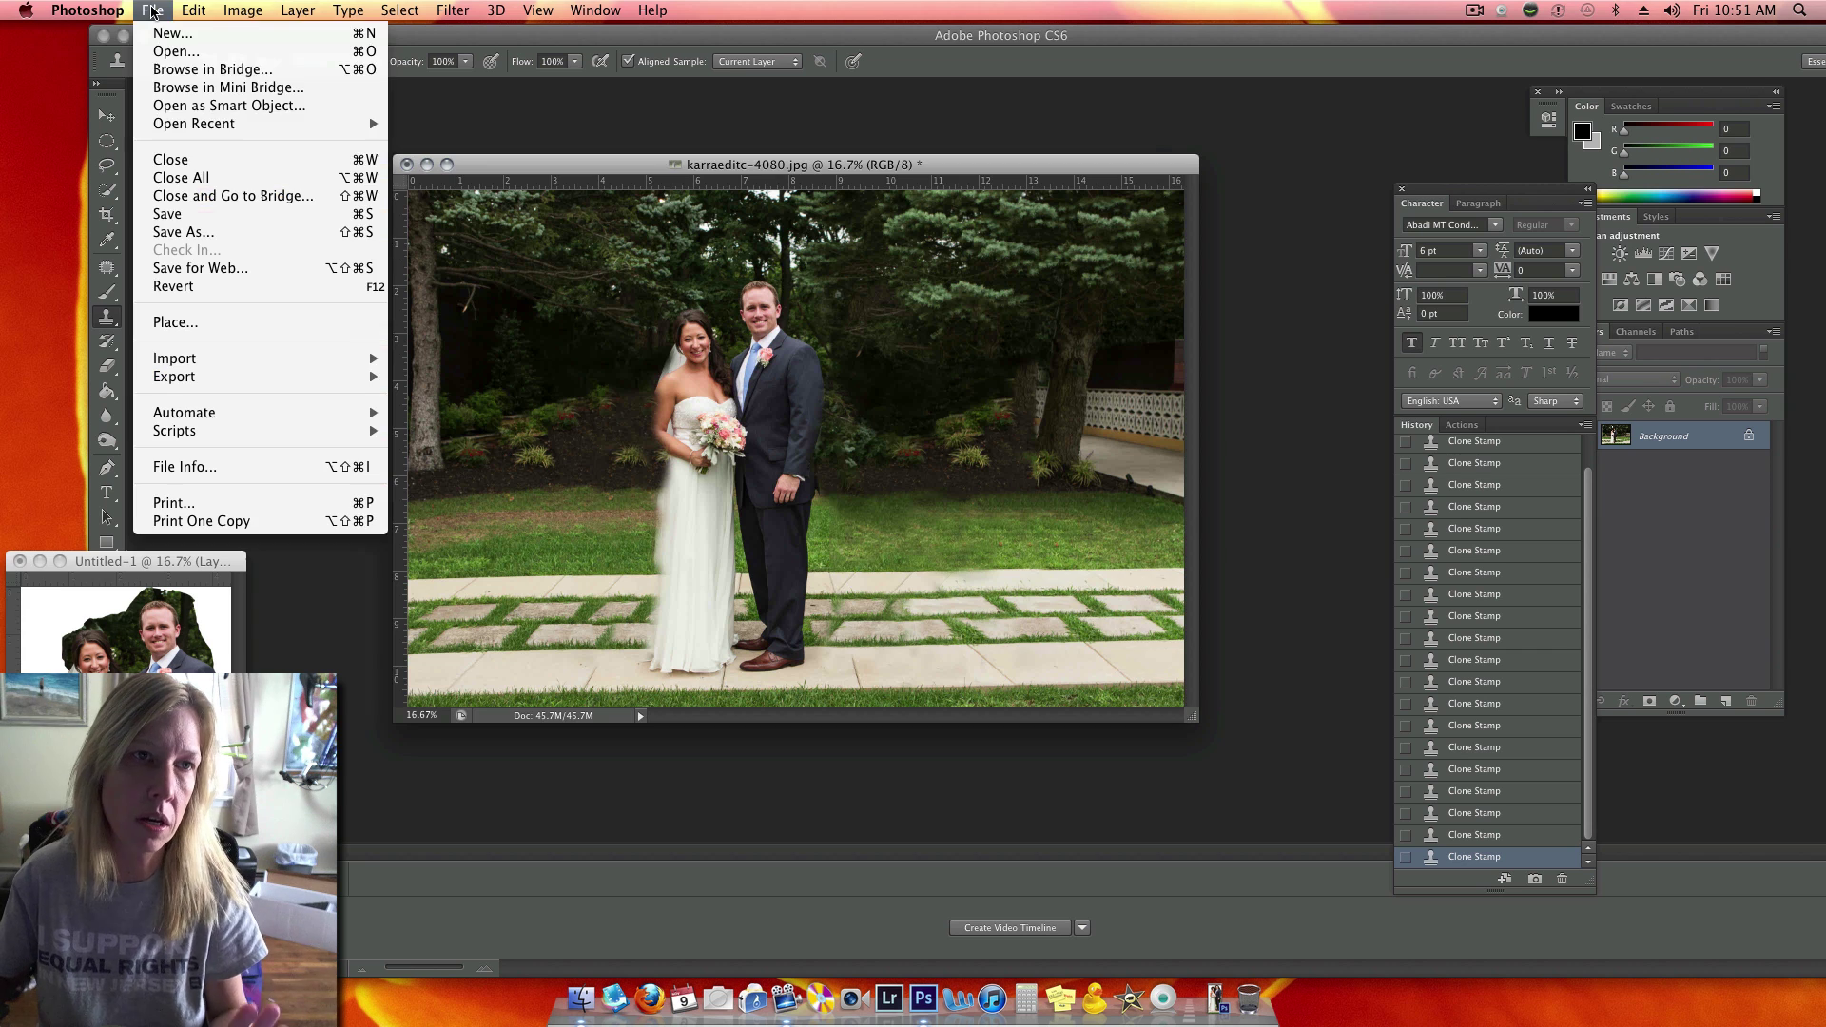
pyautogui.click(288, 234)
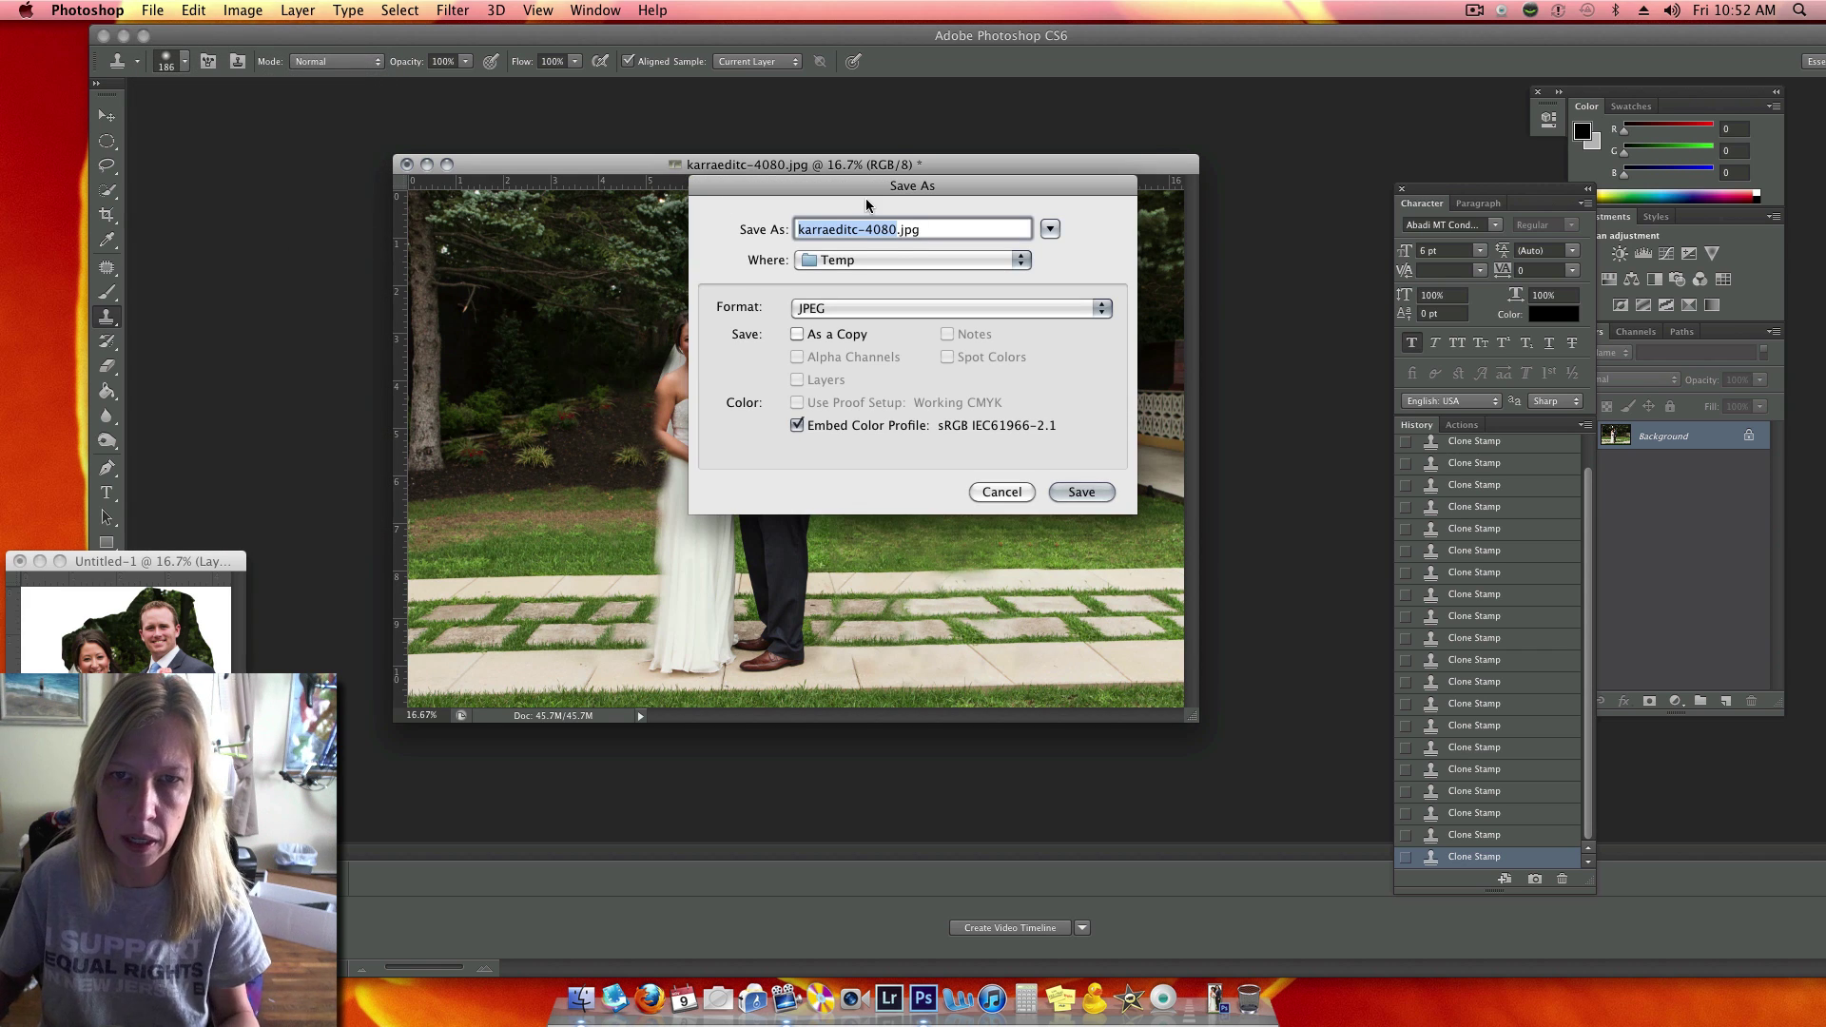
pyautogui.click(861, 233)
pyautogui.press('BackSpace')
pyautogui.write('d')
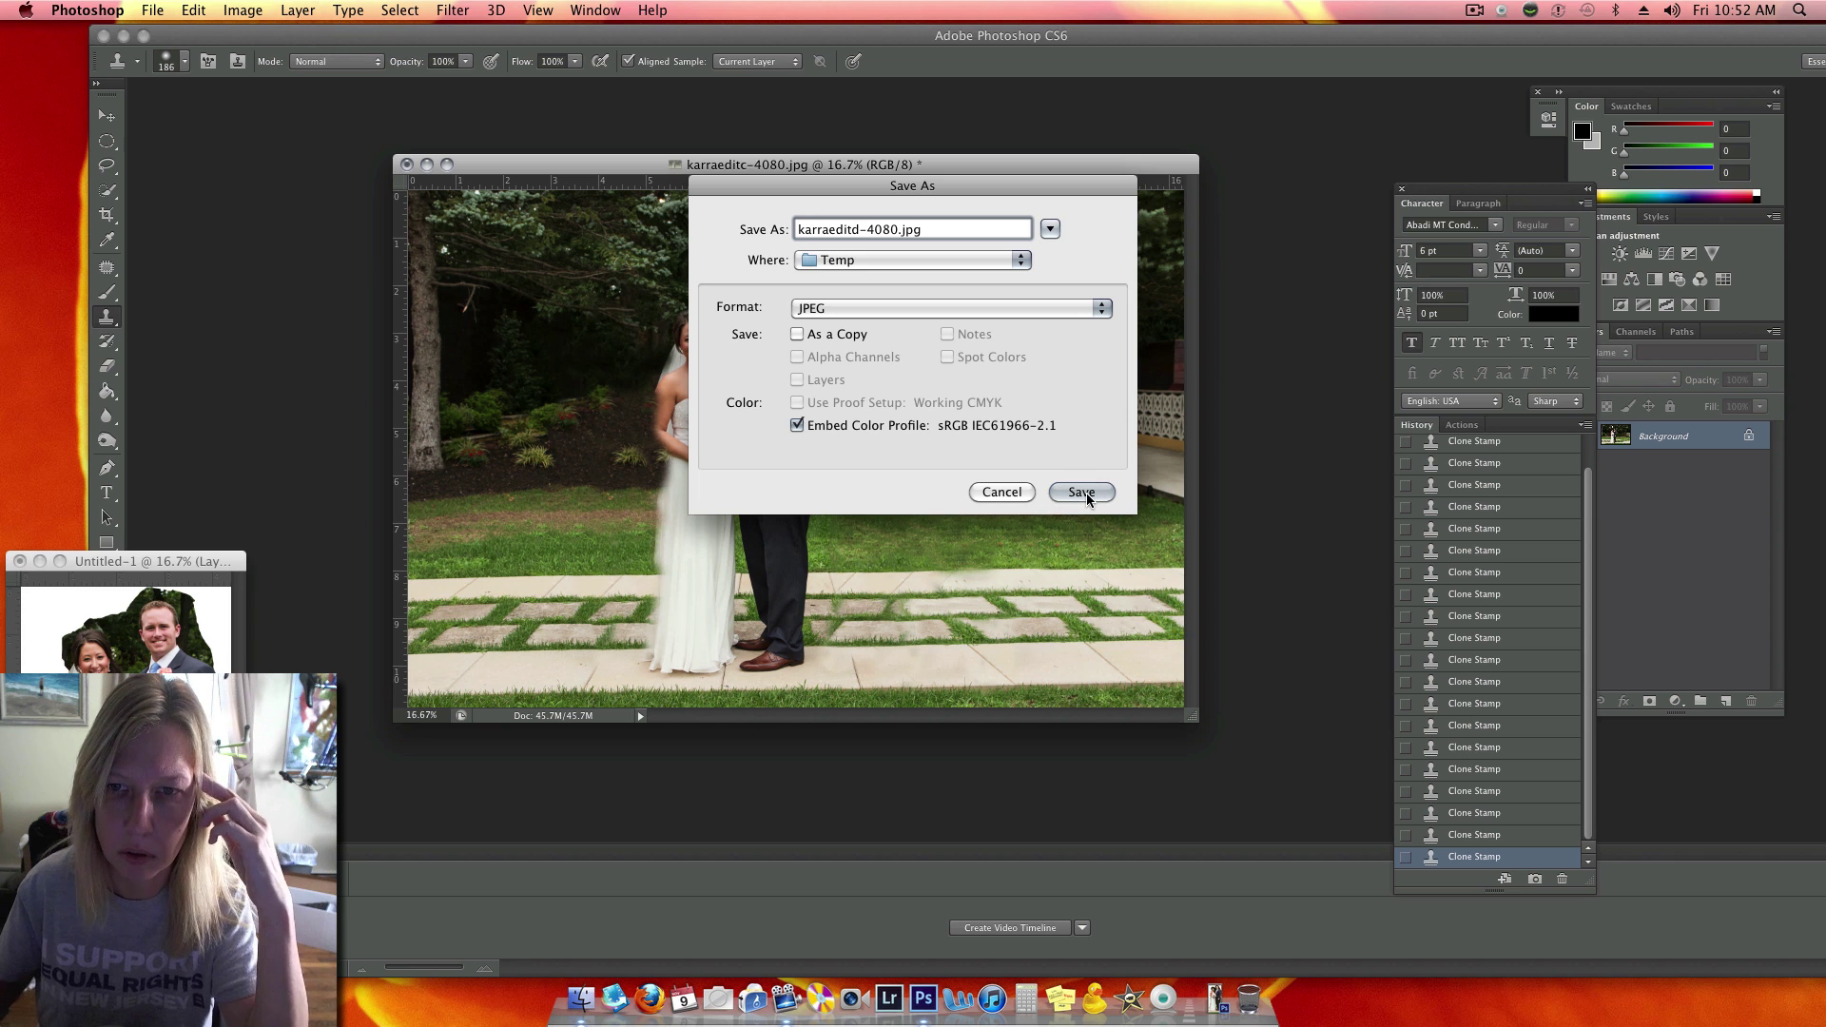
pyautogui.click(885, 260)
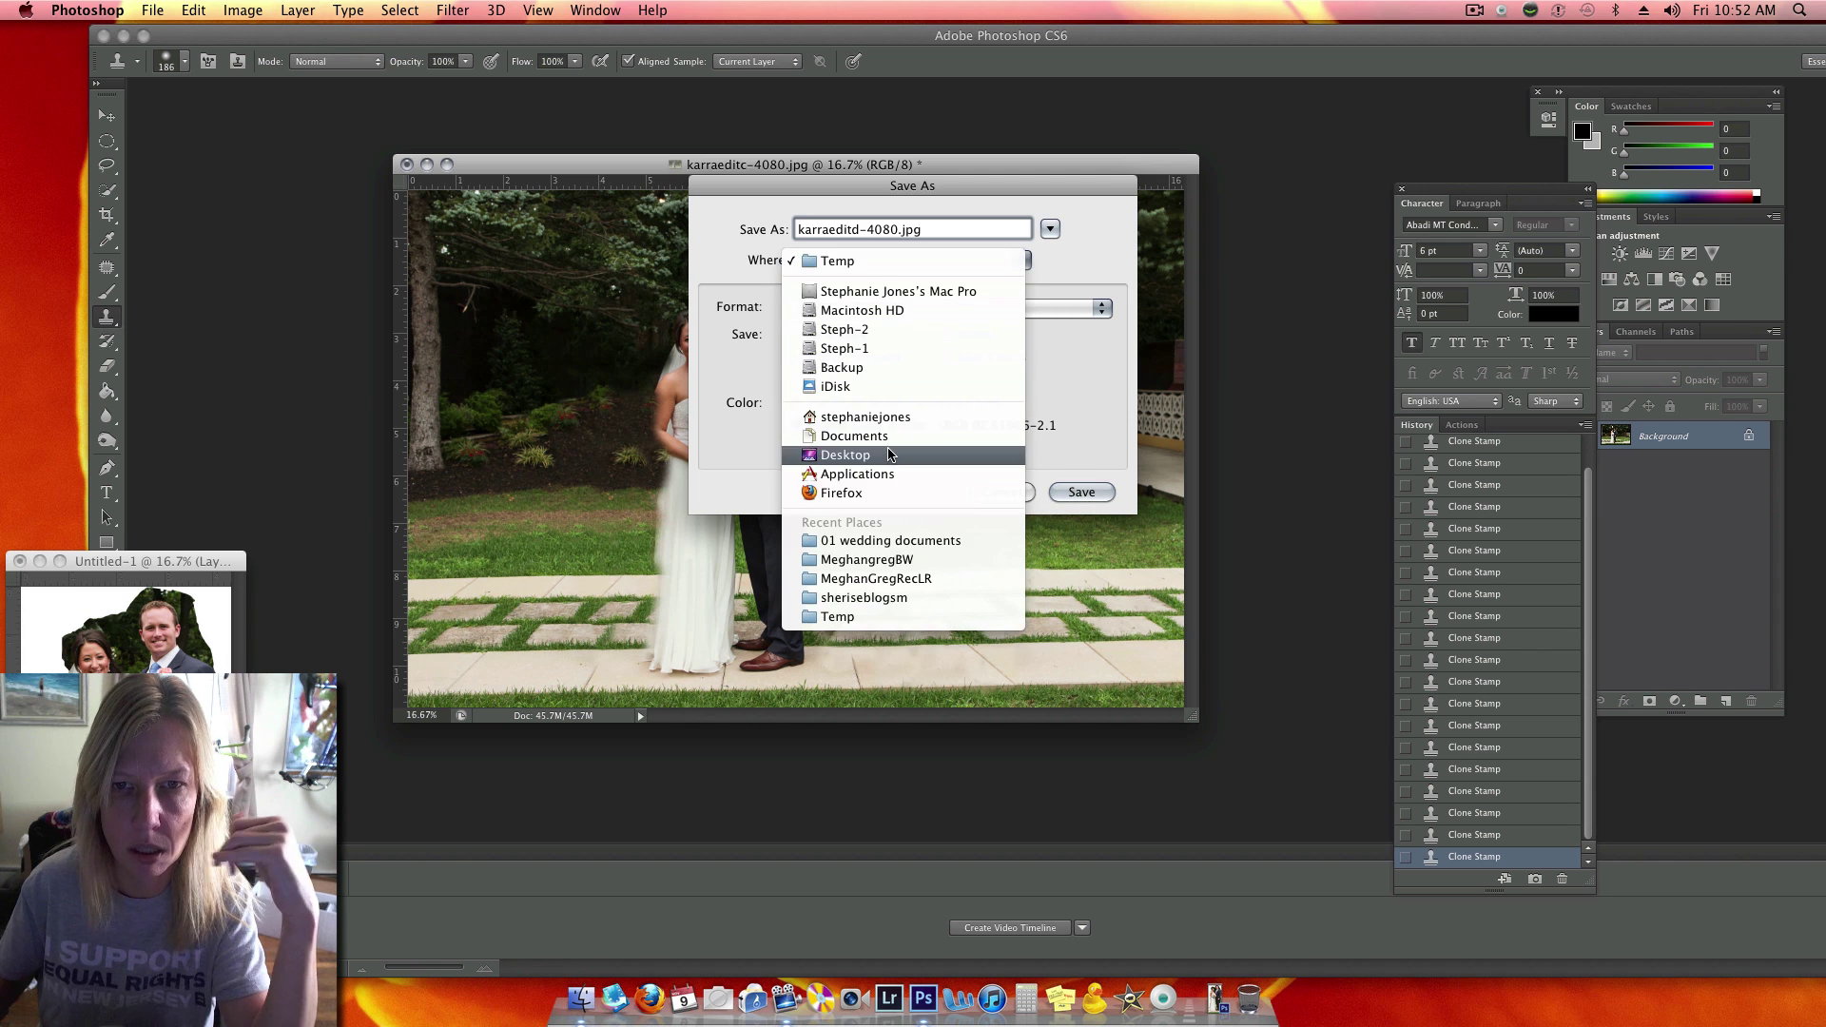
pyautogui.click(851, 455)
pyautogui.click(1081, 492)
pyautogui.click(1027, 364)
# Copy the couple's cutout layer from Untitled-1 into karraeditd-4080.jpg, placing it over the original couple
pyautogui.moveTo(200, 568); pyautogui.dragTo(287, 276)
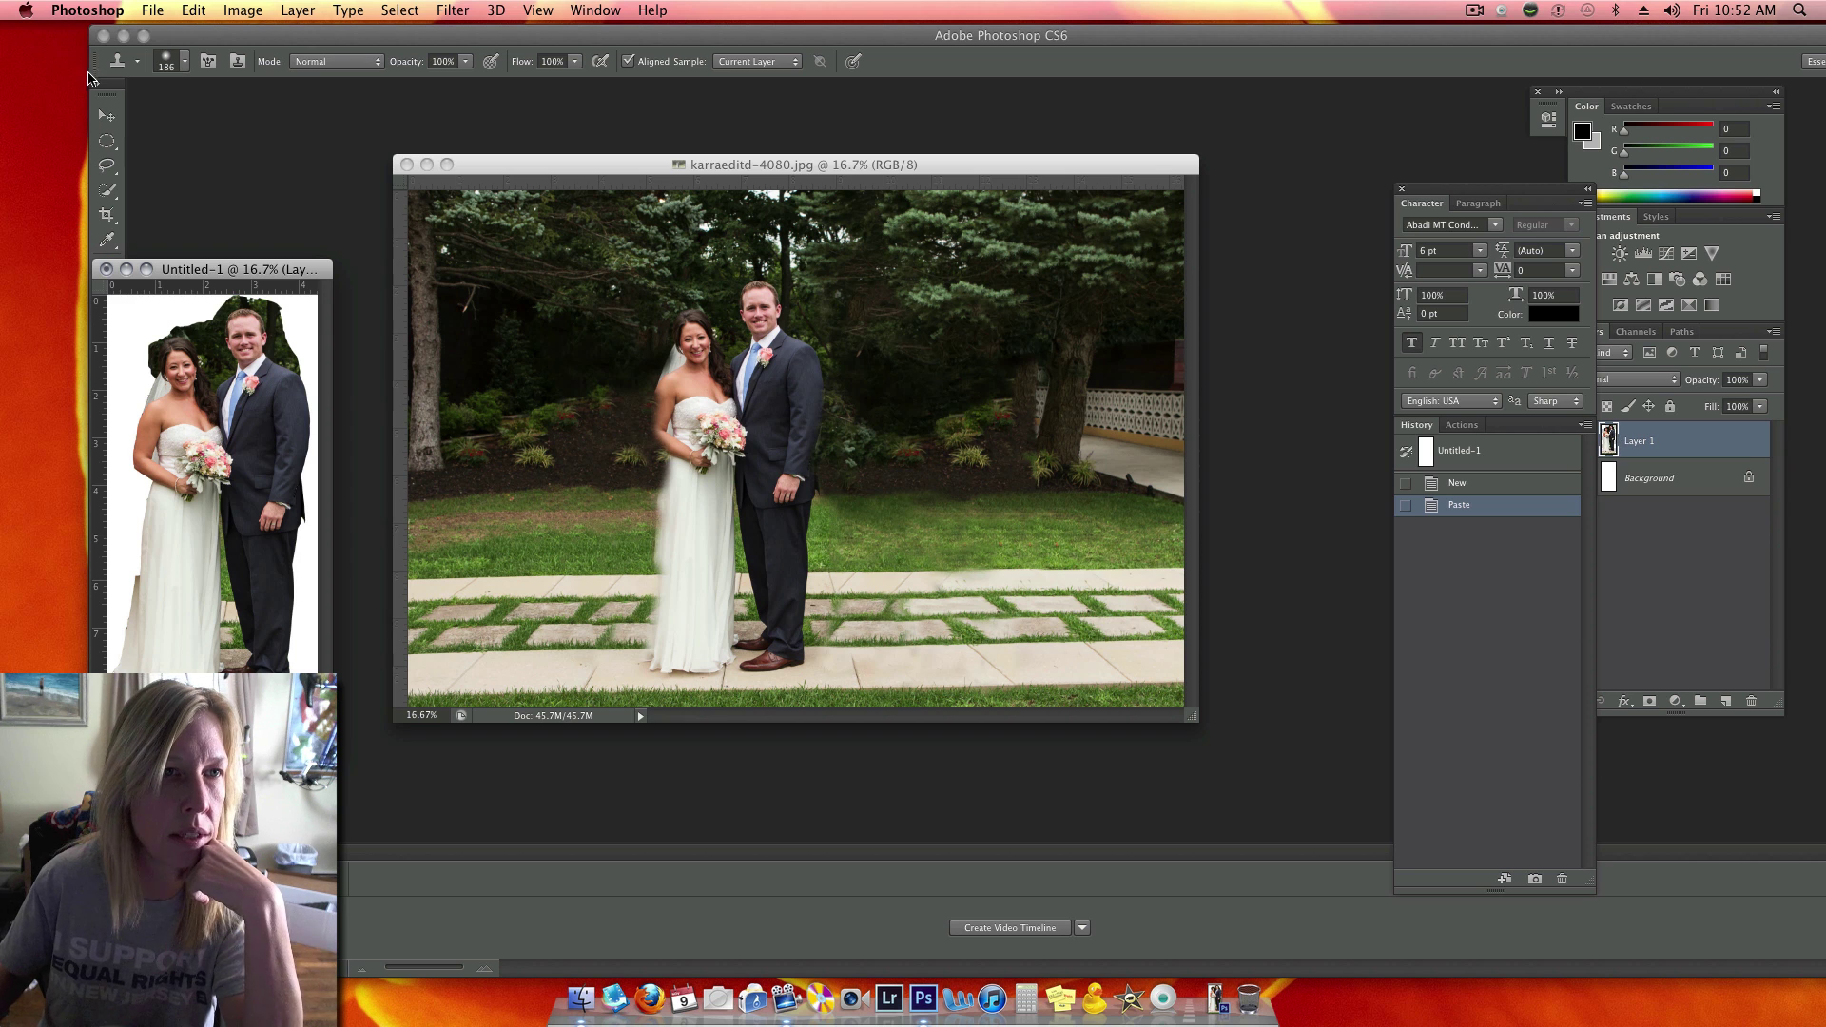
pyautogui.click(107, 115)
pyautogui.moveTo(220, 447); pyautogui.dragTo(751, 415)
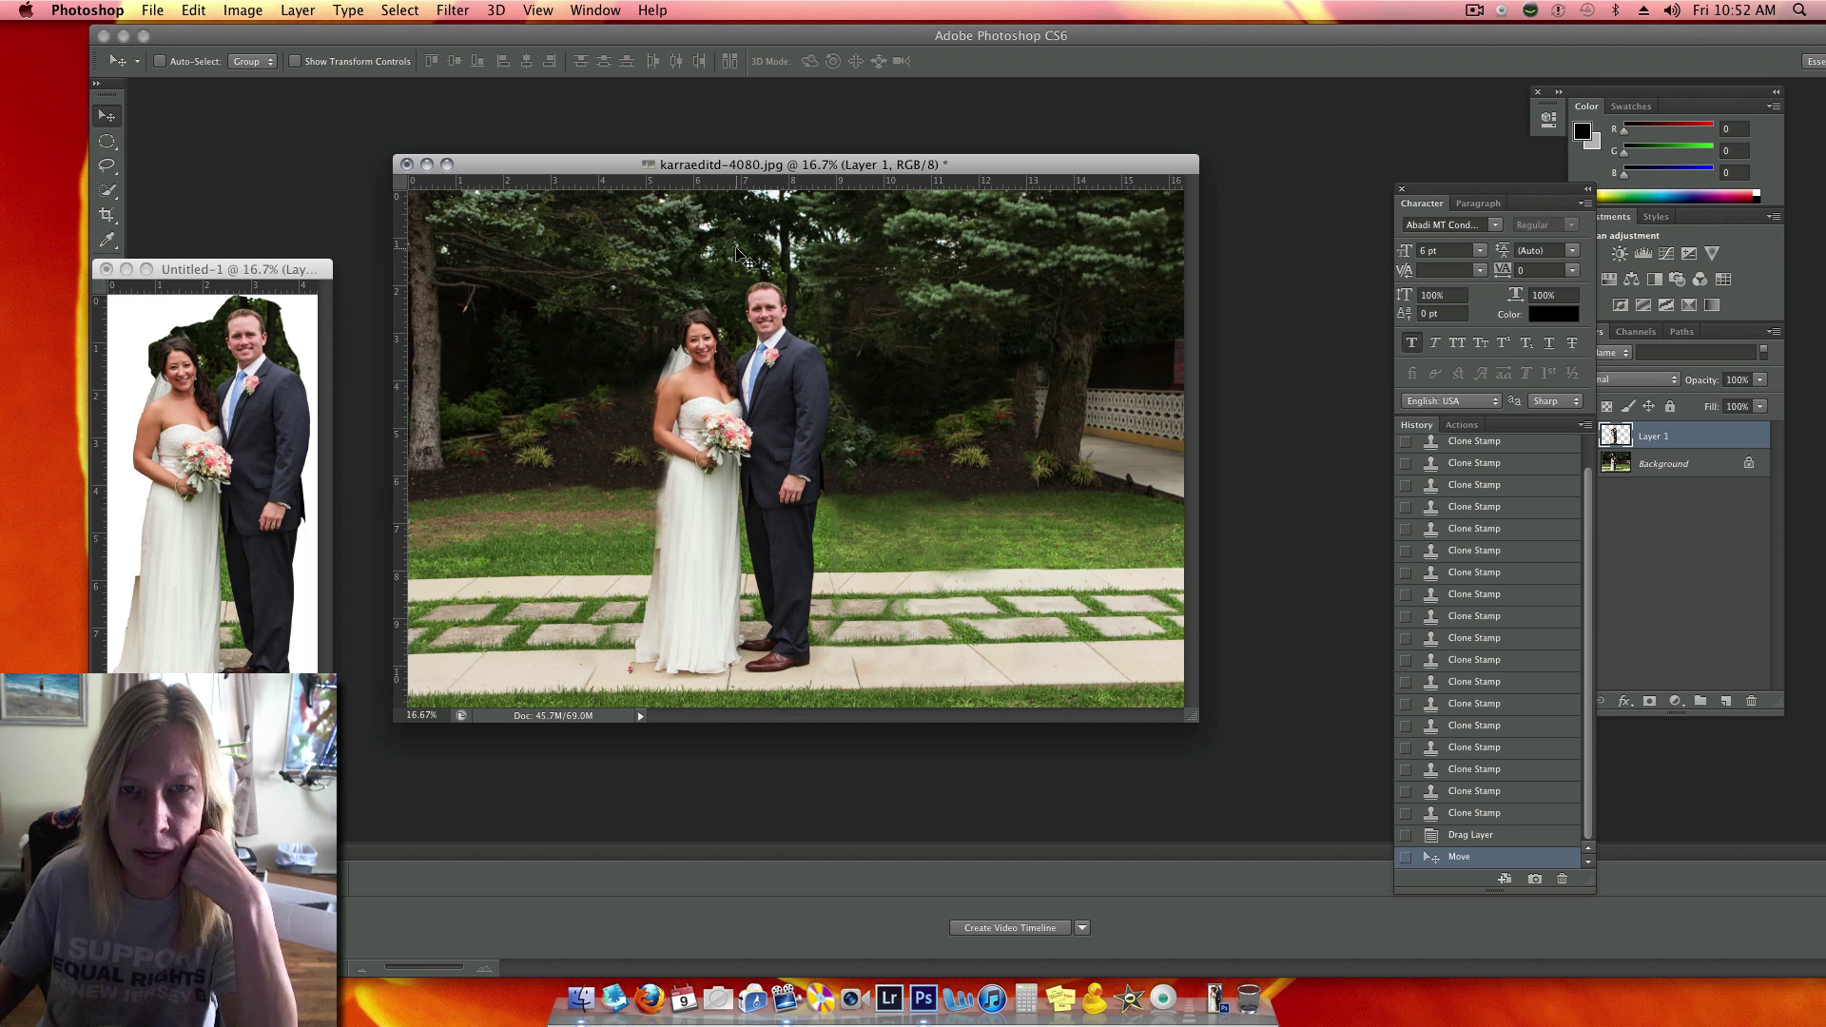
# Nudge the pasted couple's layer until it lines up with the original bride and groom beneath it
pyautogui.press('super+plus')
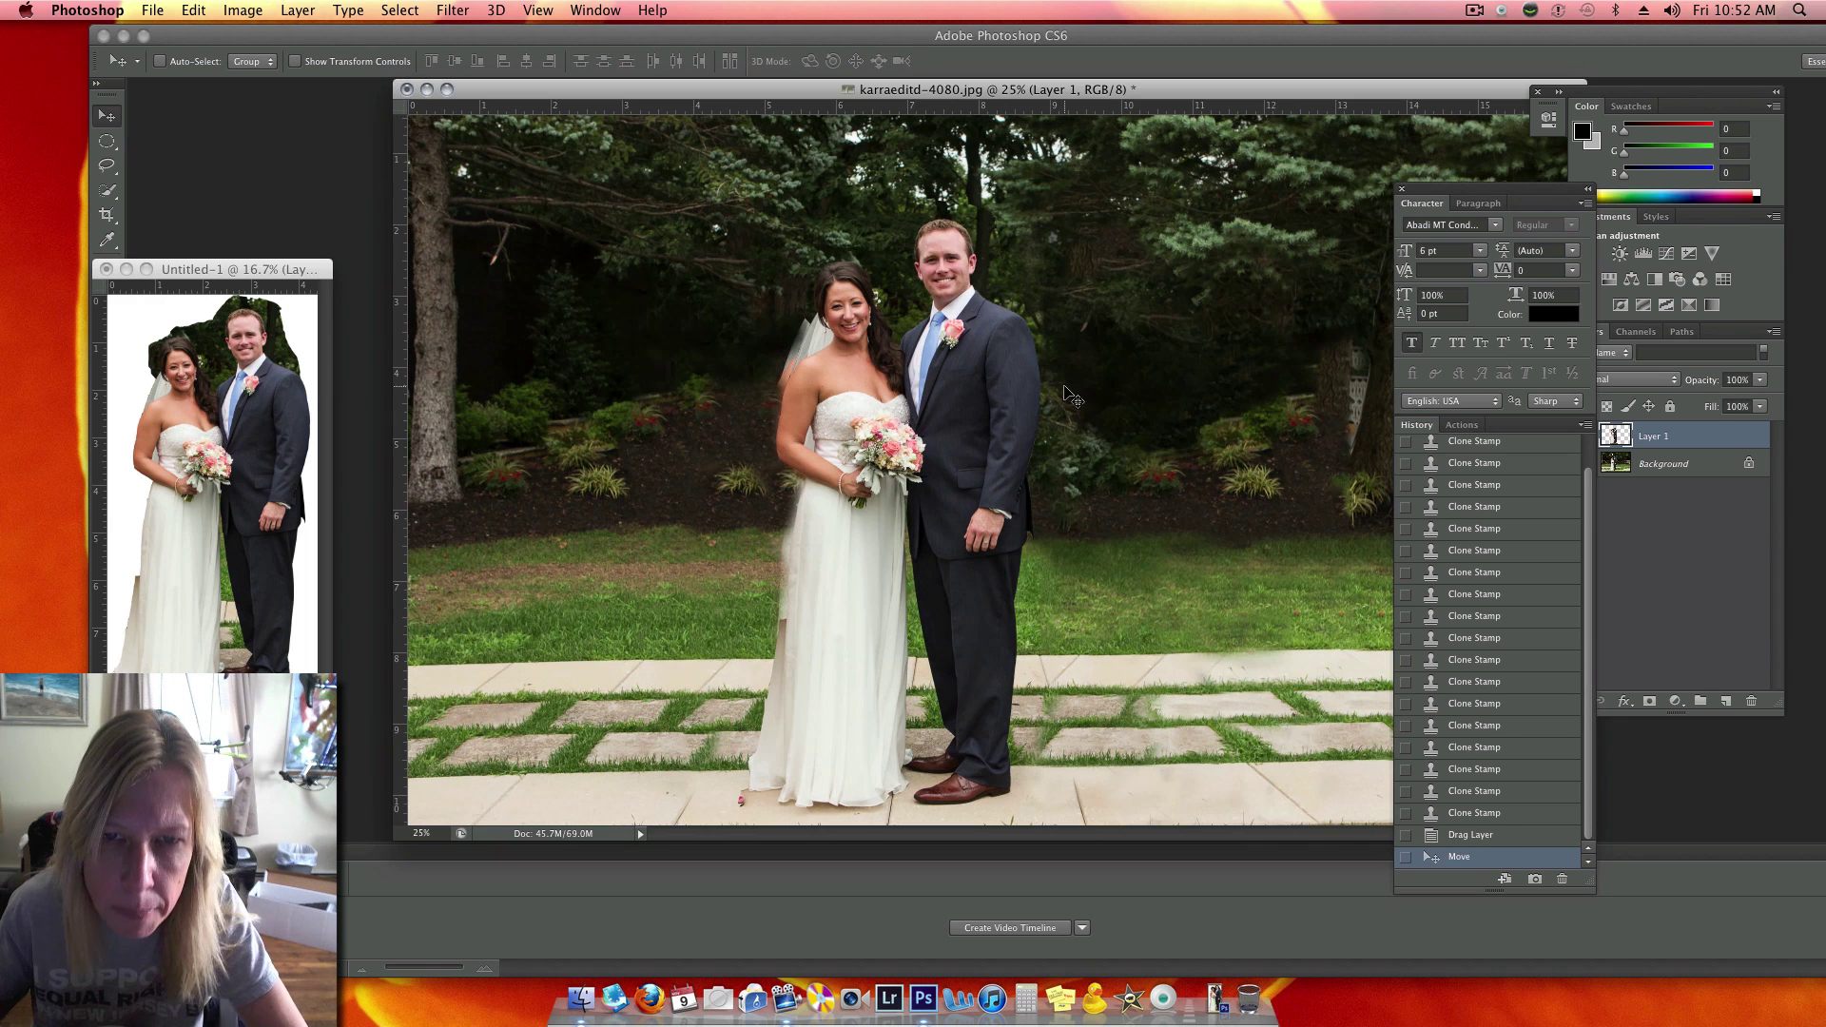
pyautogui.moveTo(833, 318)
pyautogui.mouseDown()
pyautogui.moveTo(797, 317)
pyautogui.moveTo(823, 326)
pyautogui.mouseUp()
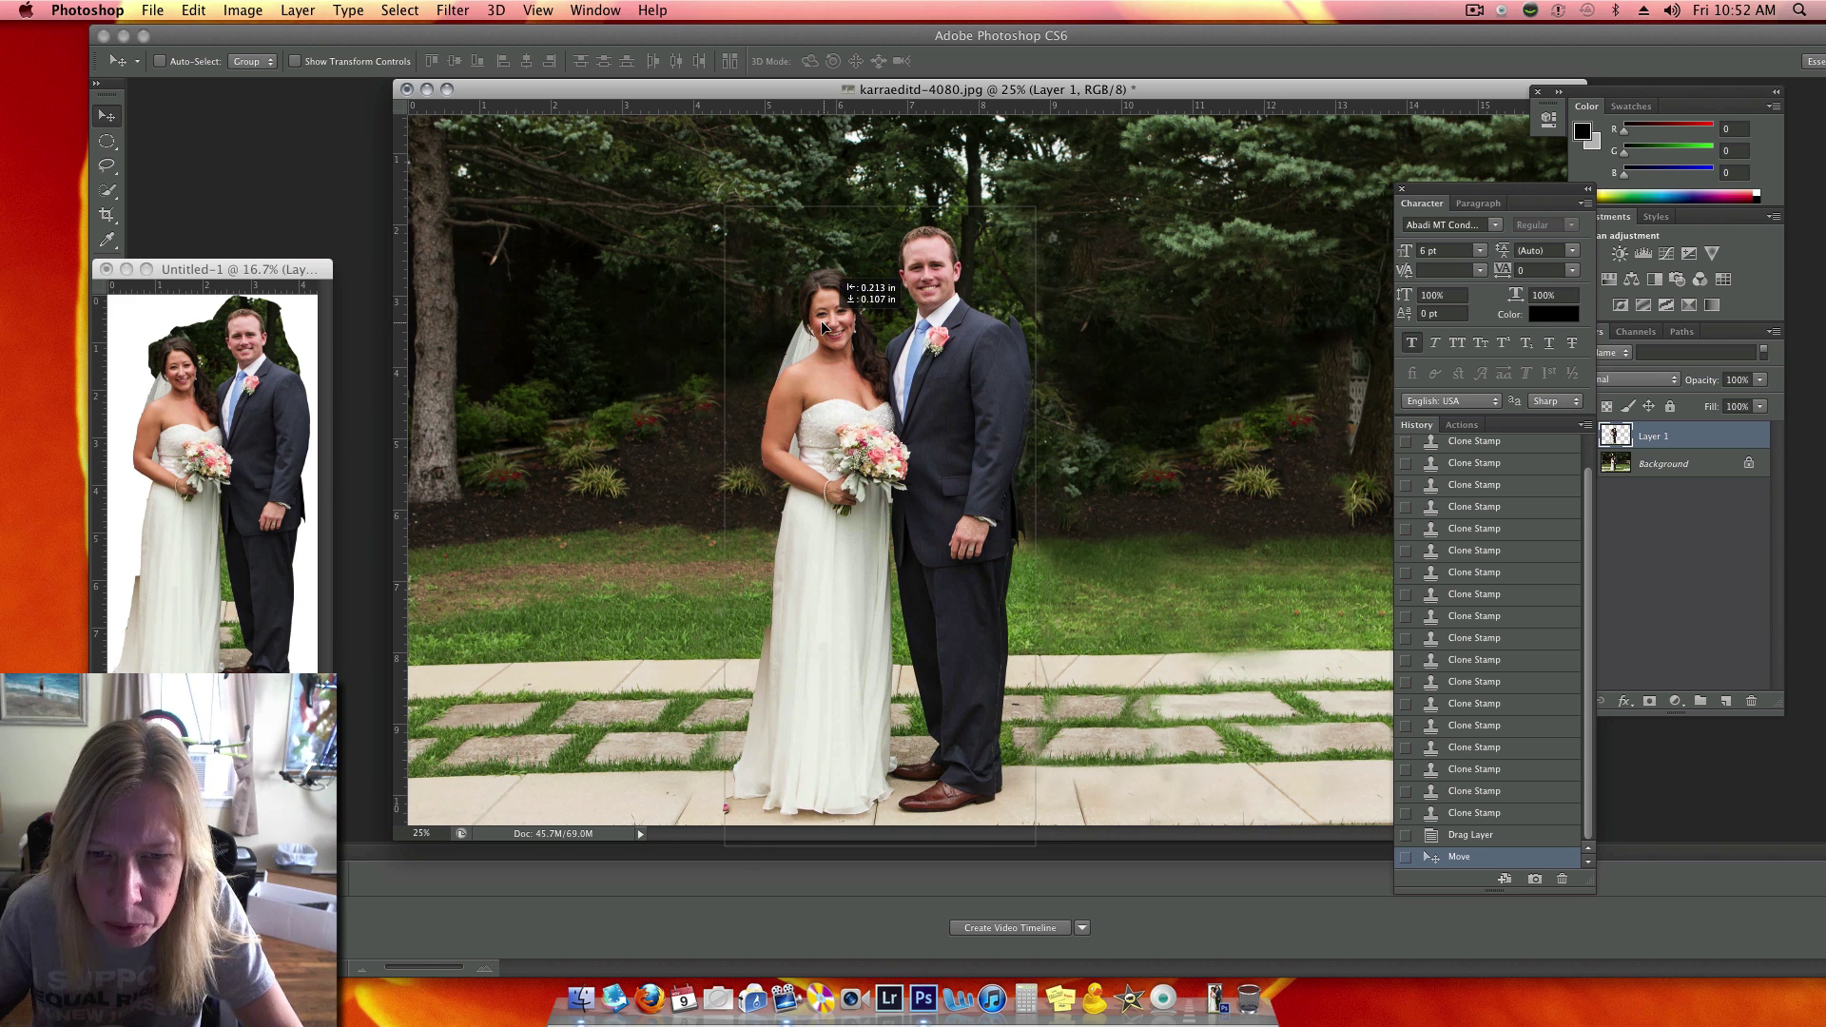
pyautogui.moveTo(824, 327)
pyautogui.mouseDown()
pyautogui.moveTo(861, 322)
pyautogui.moveTo(843, 326)
pyautogui.mouseUp()
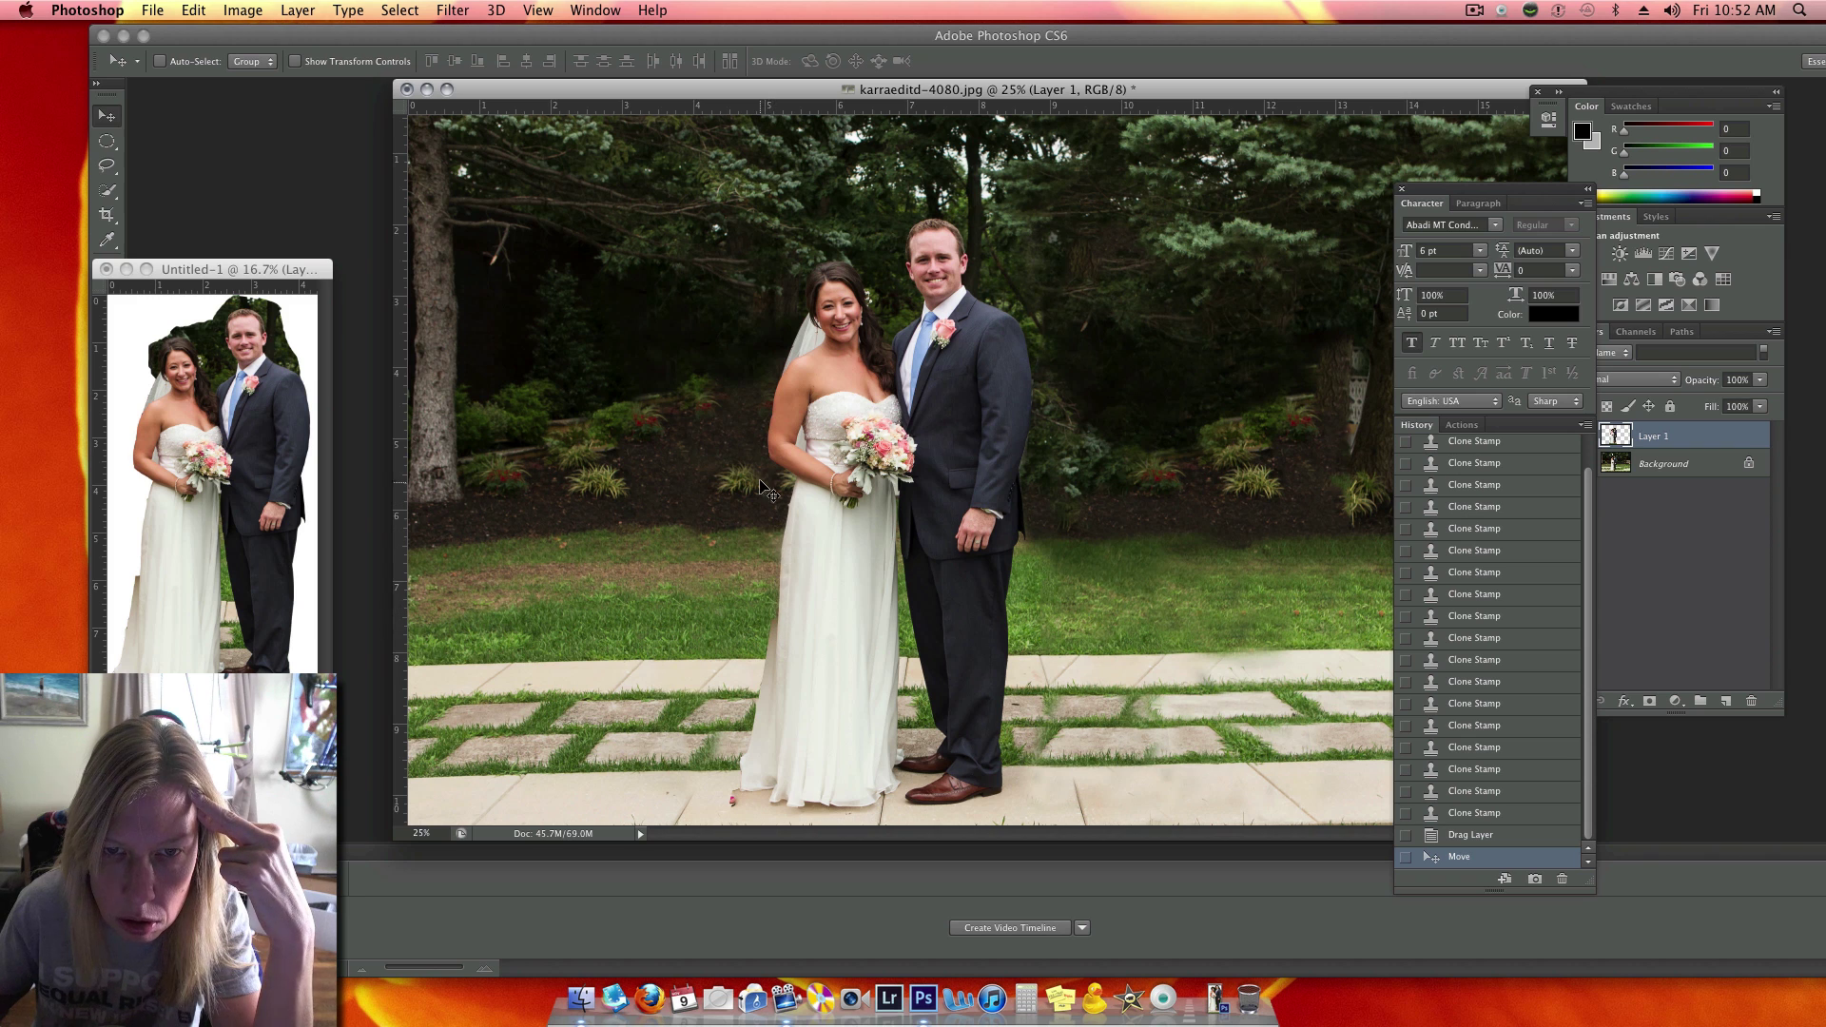
pyautogui.moveTo(841, 415); pyautogui.dragTo(835, 412)
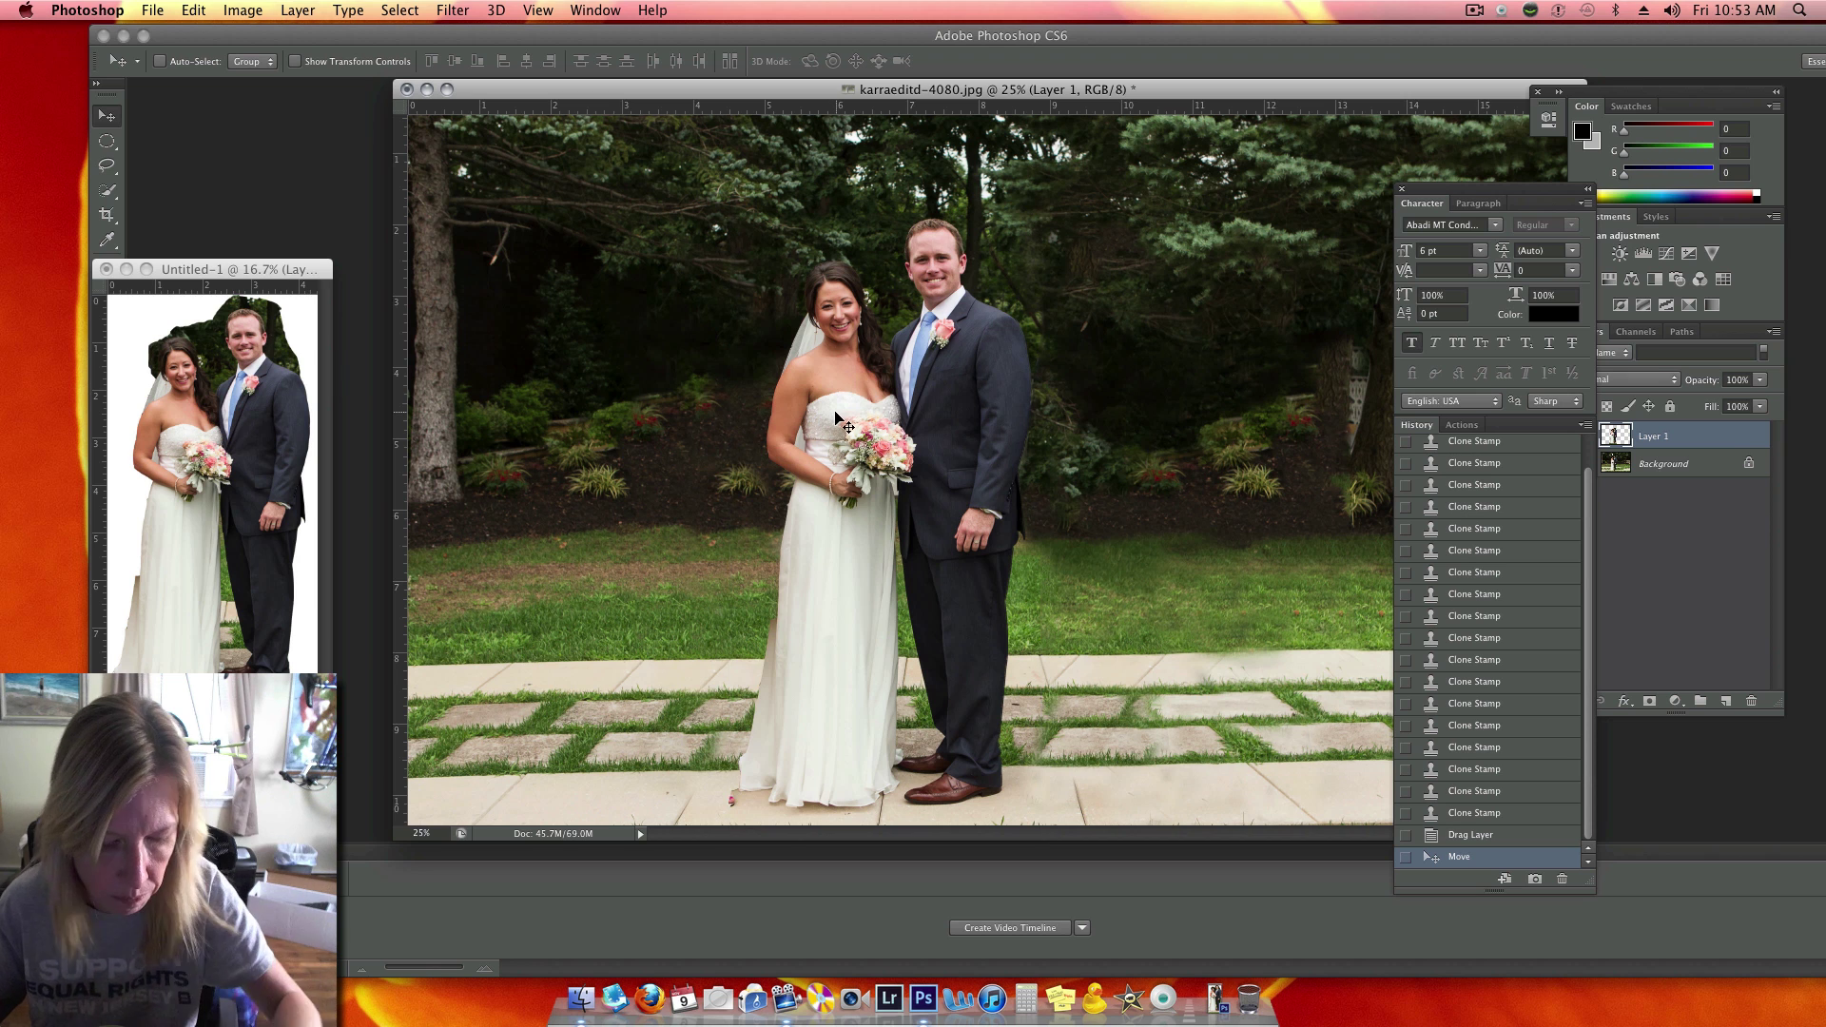
# Enlarge the couple's layer proportionally to about 107.6% with Free Transform
pyautogui.hotkey('ctrl', 't')
pyautogui.moveTo(1041, 198); pyautogui.dragTo(1054, 176)
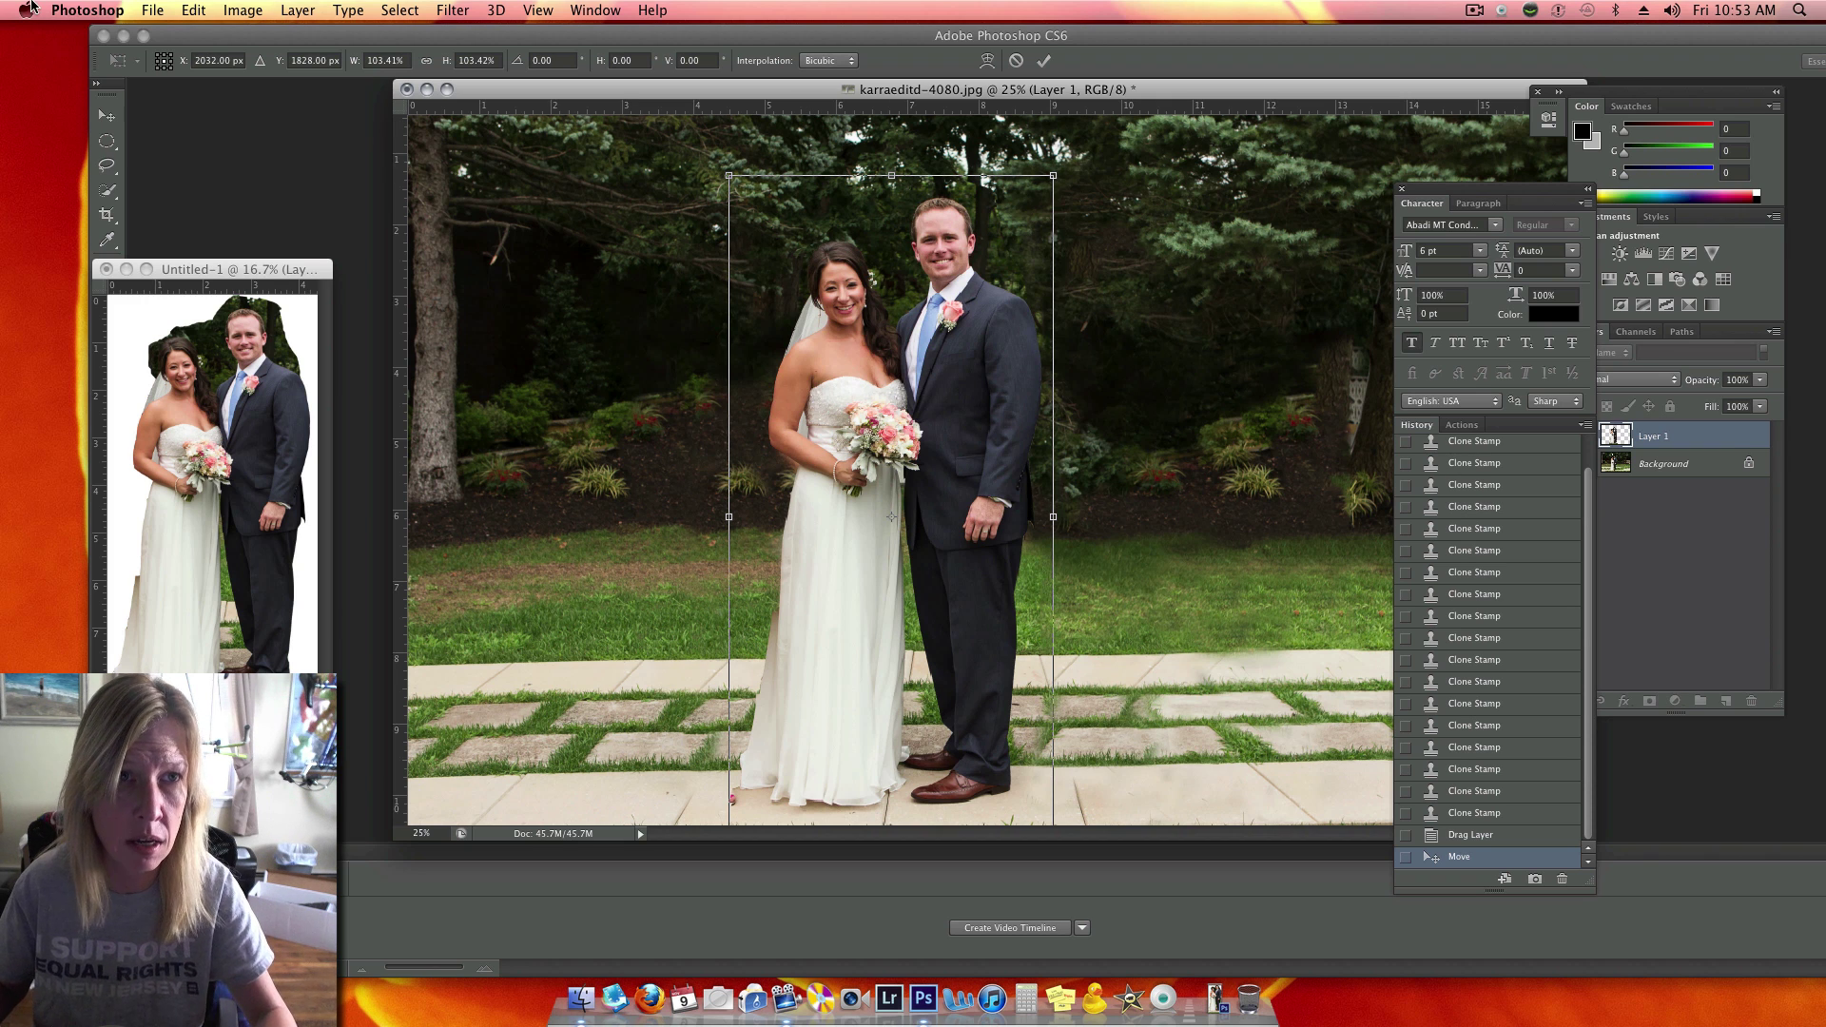
pyautogui.click(193, 10)
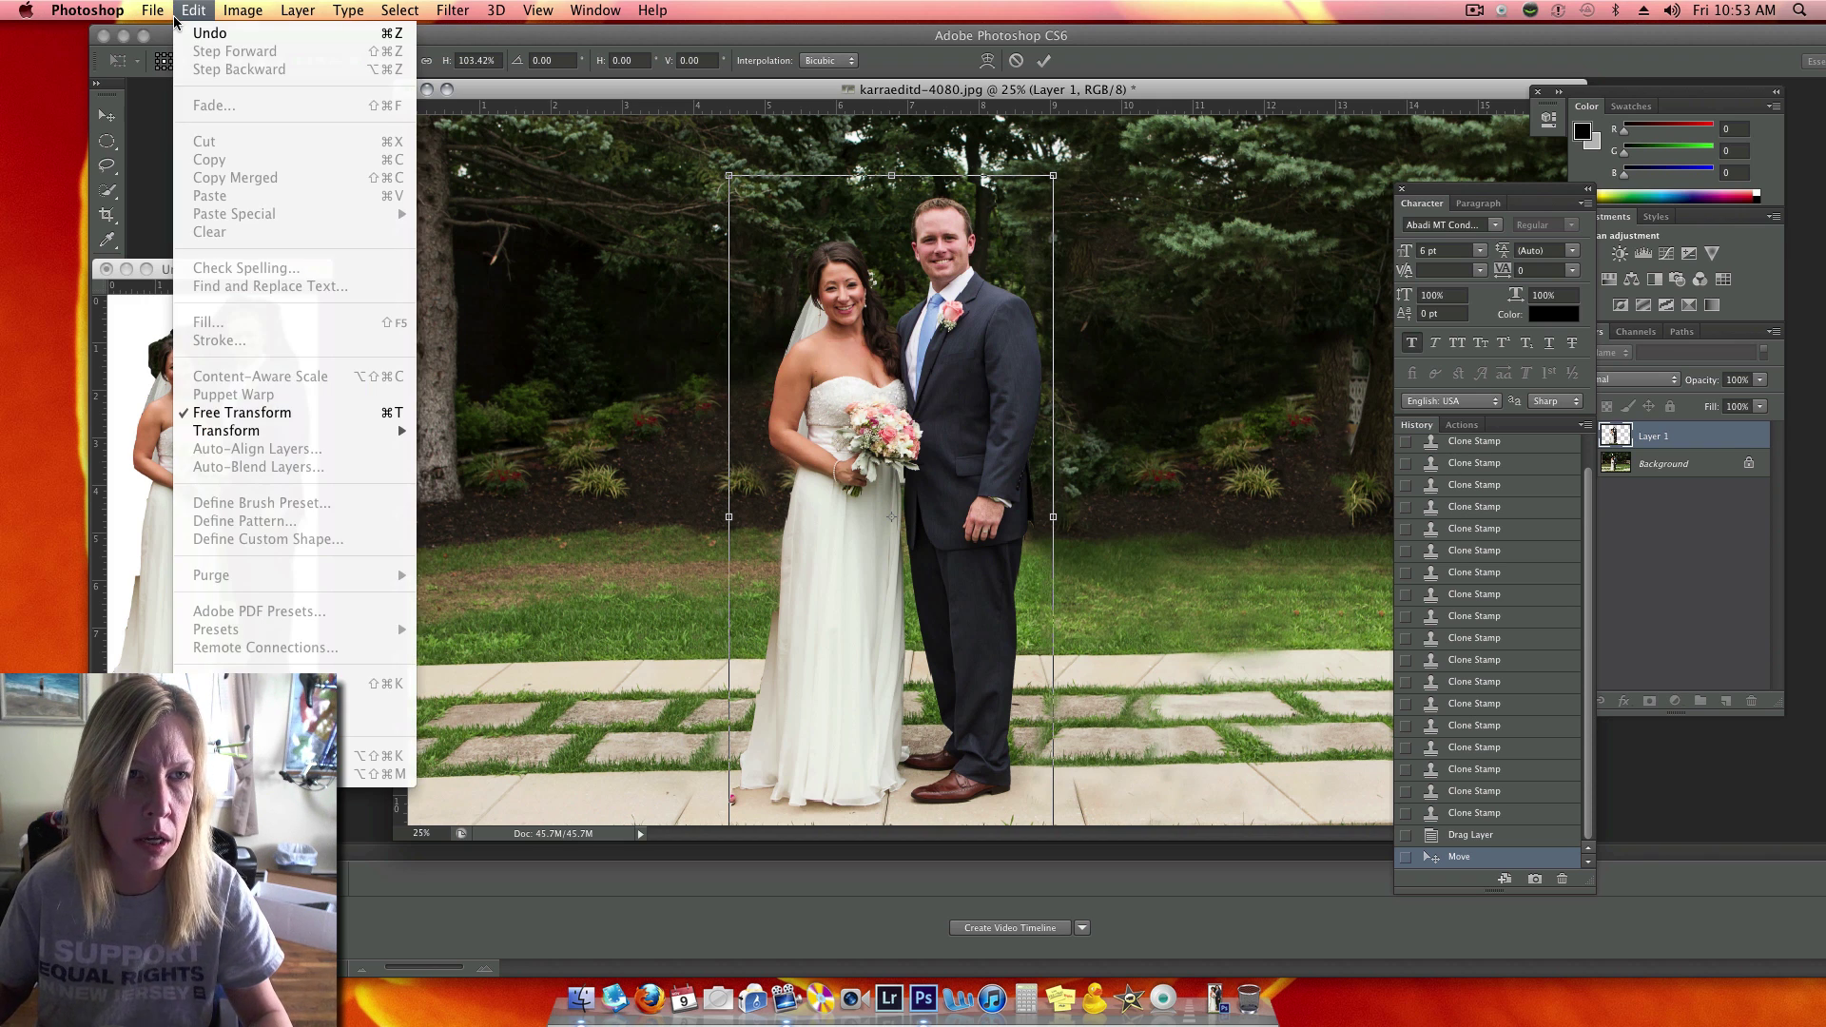
pyautogui.click(886, 7)
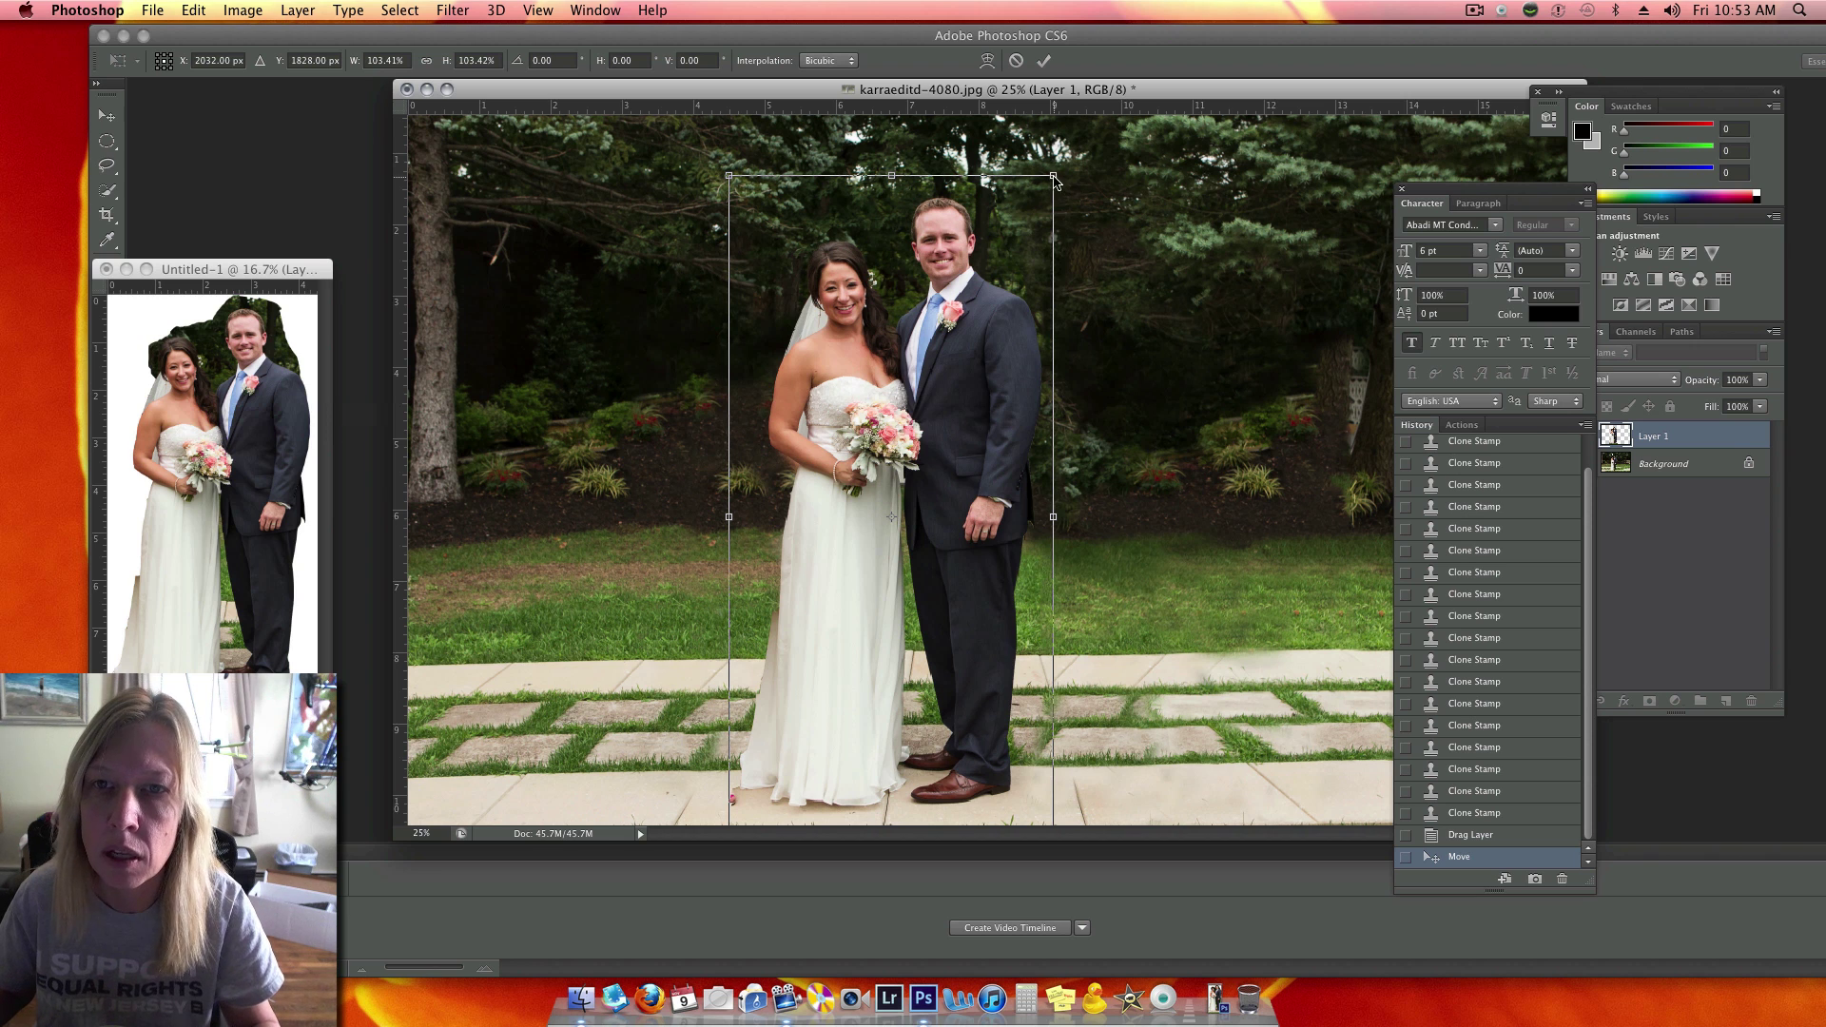
pyautogui.moveTo(1051, 178); pyautogui.dragTo(1067, 152)
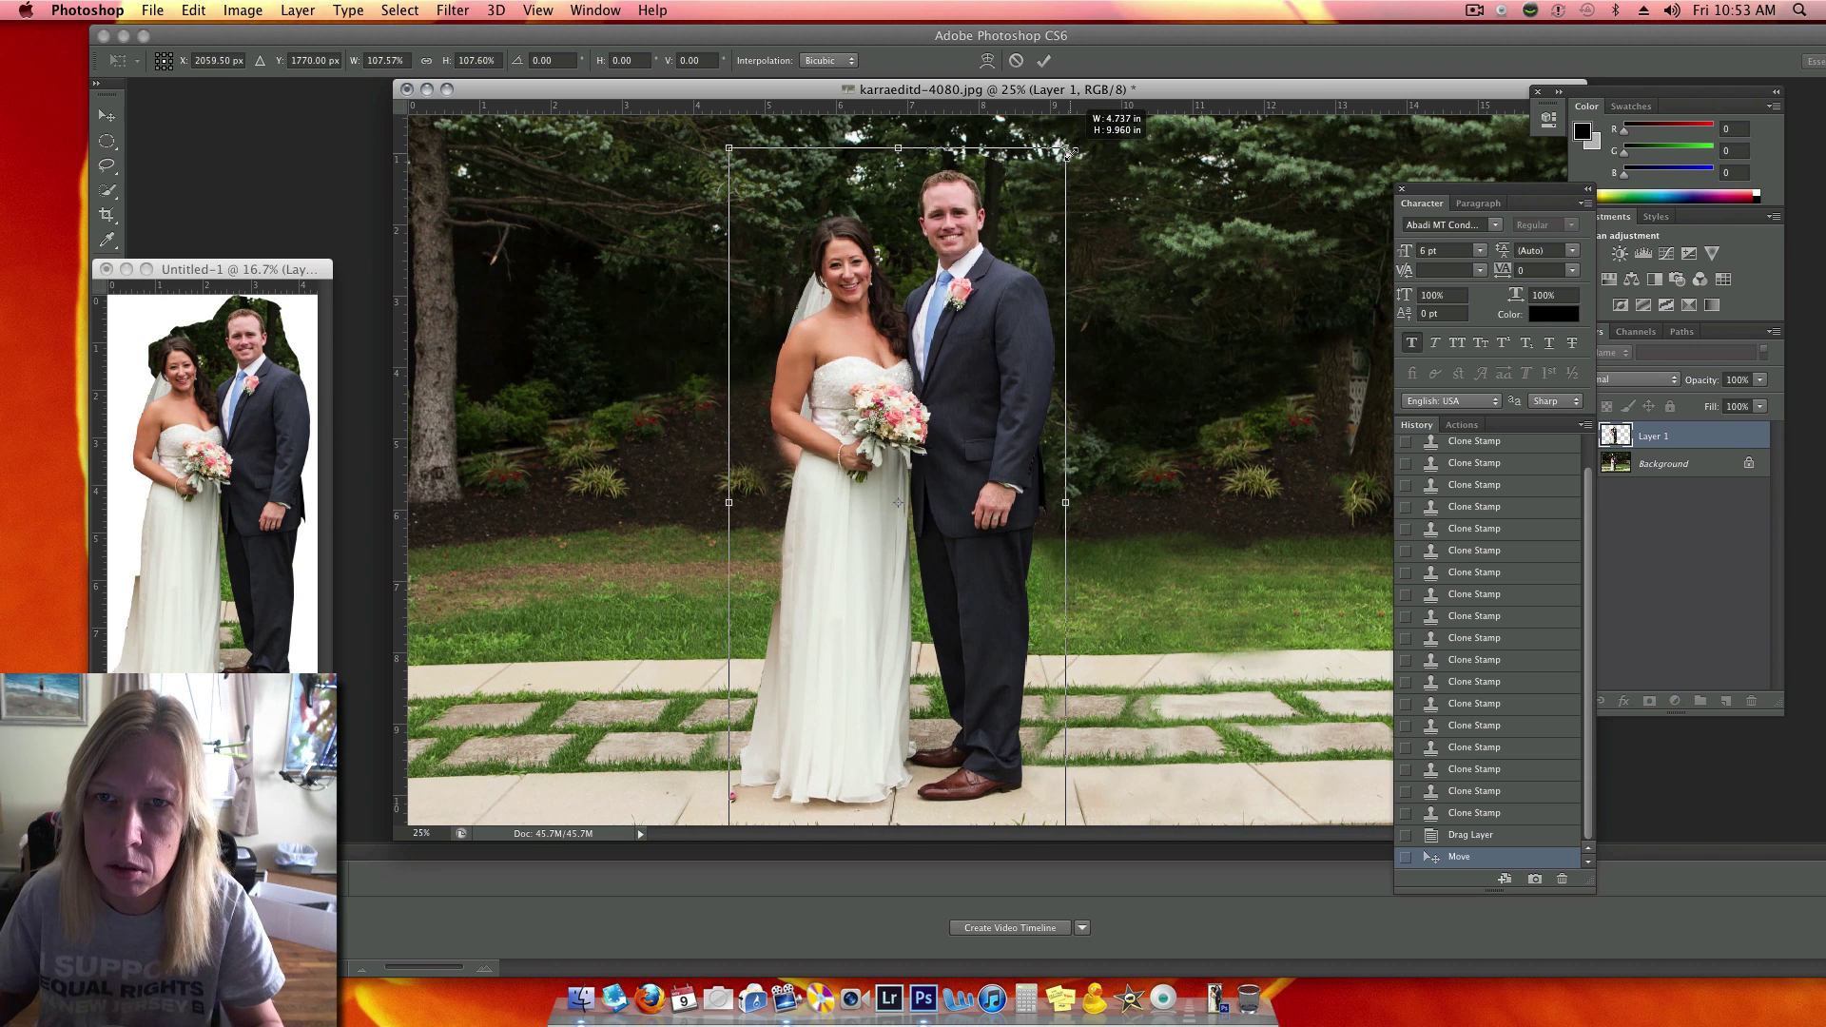
# Reposition the enlarged couple so their feet rest on the paving and they cover the originals, and apply the transformation
pyautogui.moveTo(950, 342); pyautogui.dragTo(947, 356)
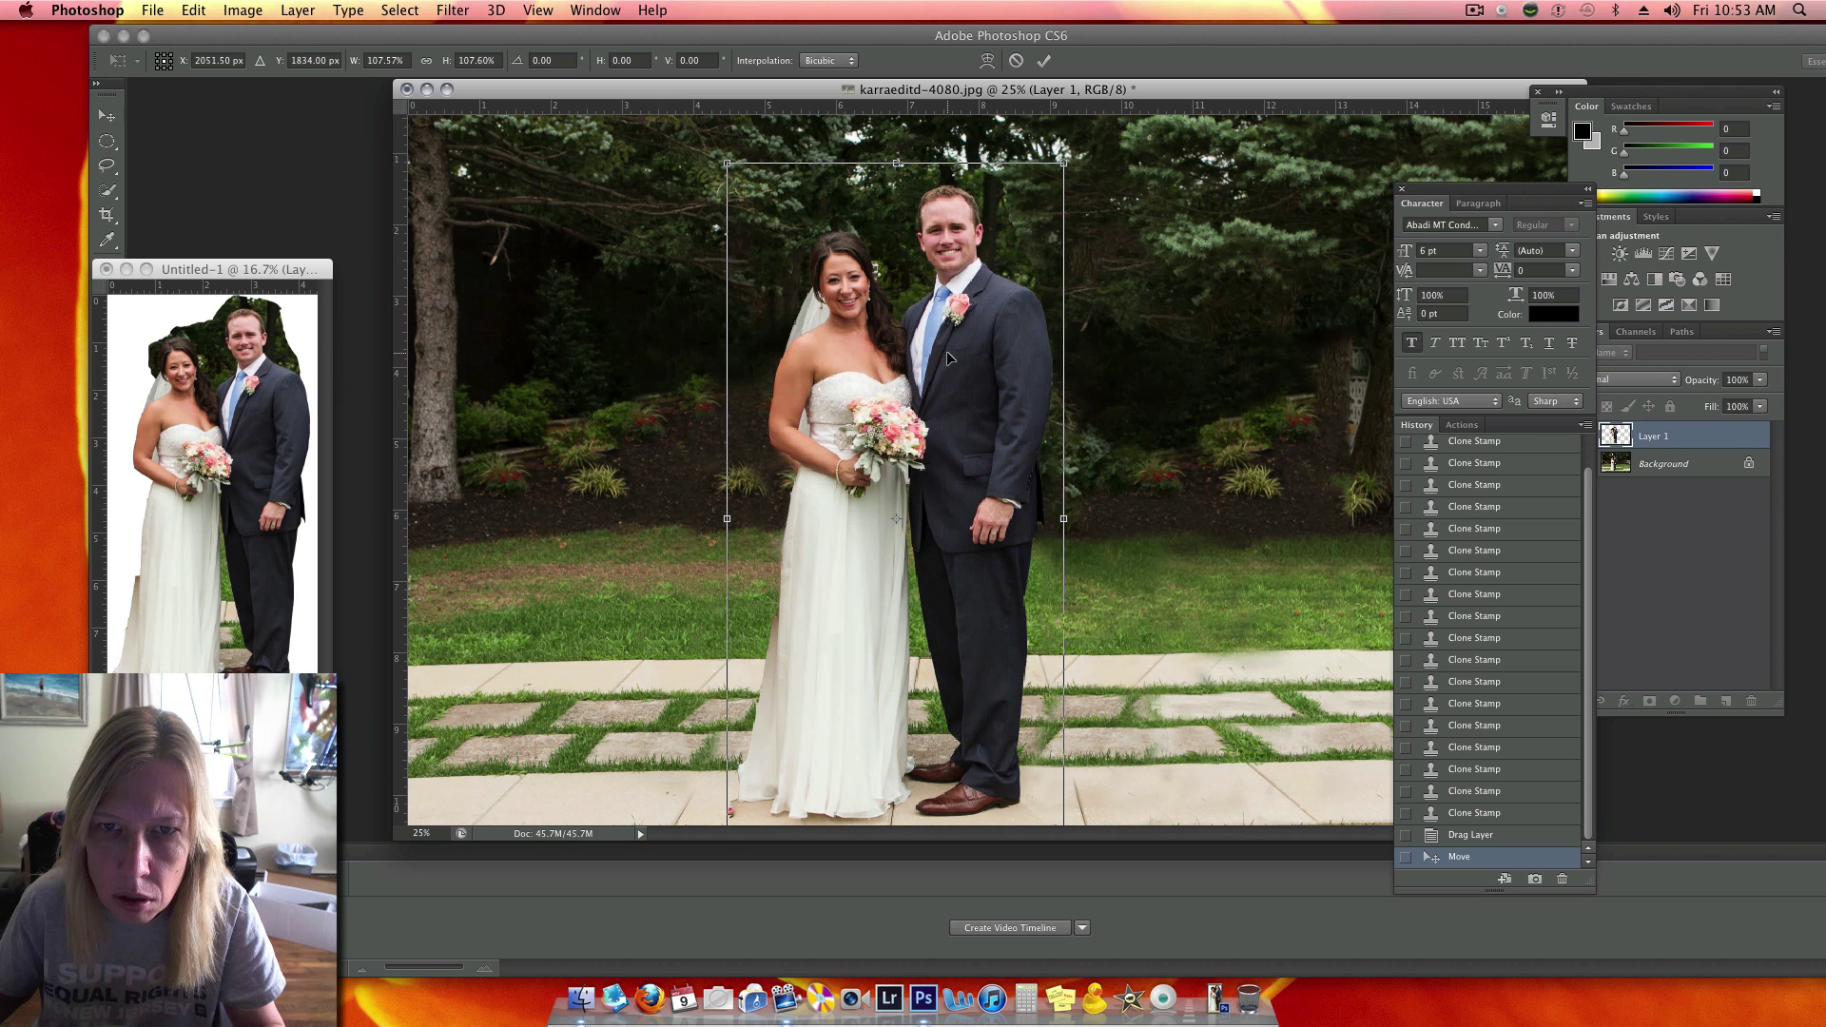
pyautogui.scroll(-2, 1093, 357)
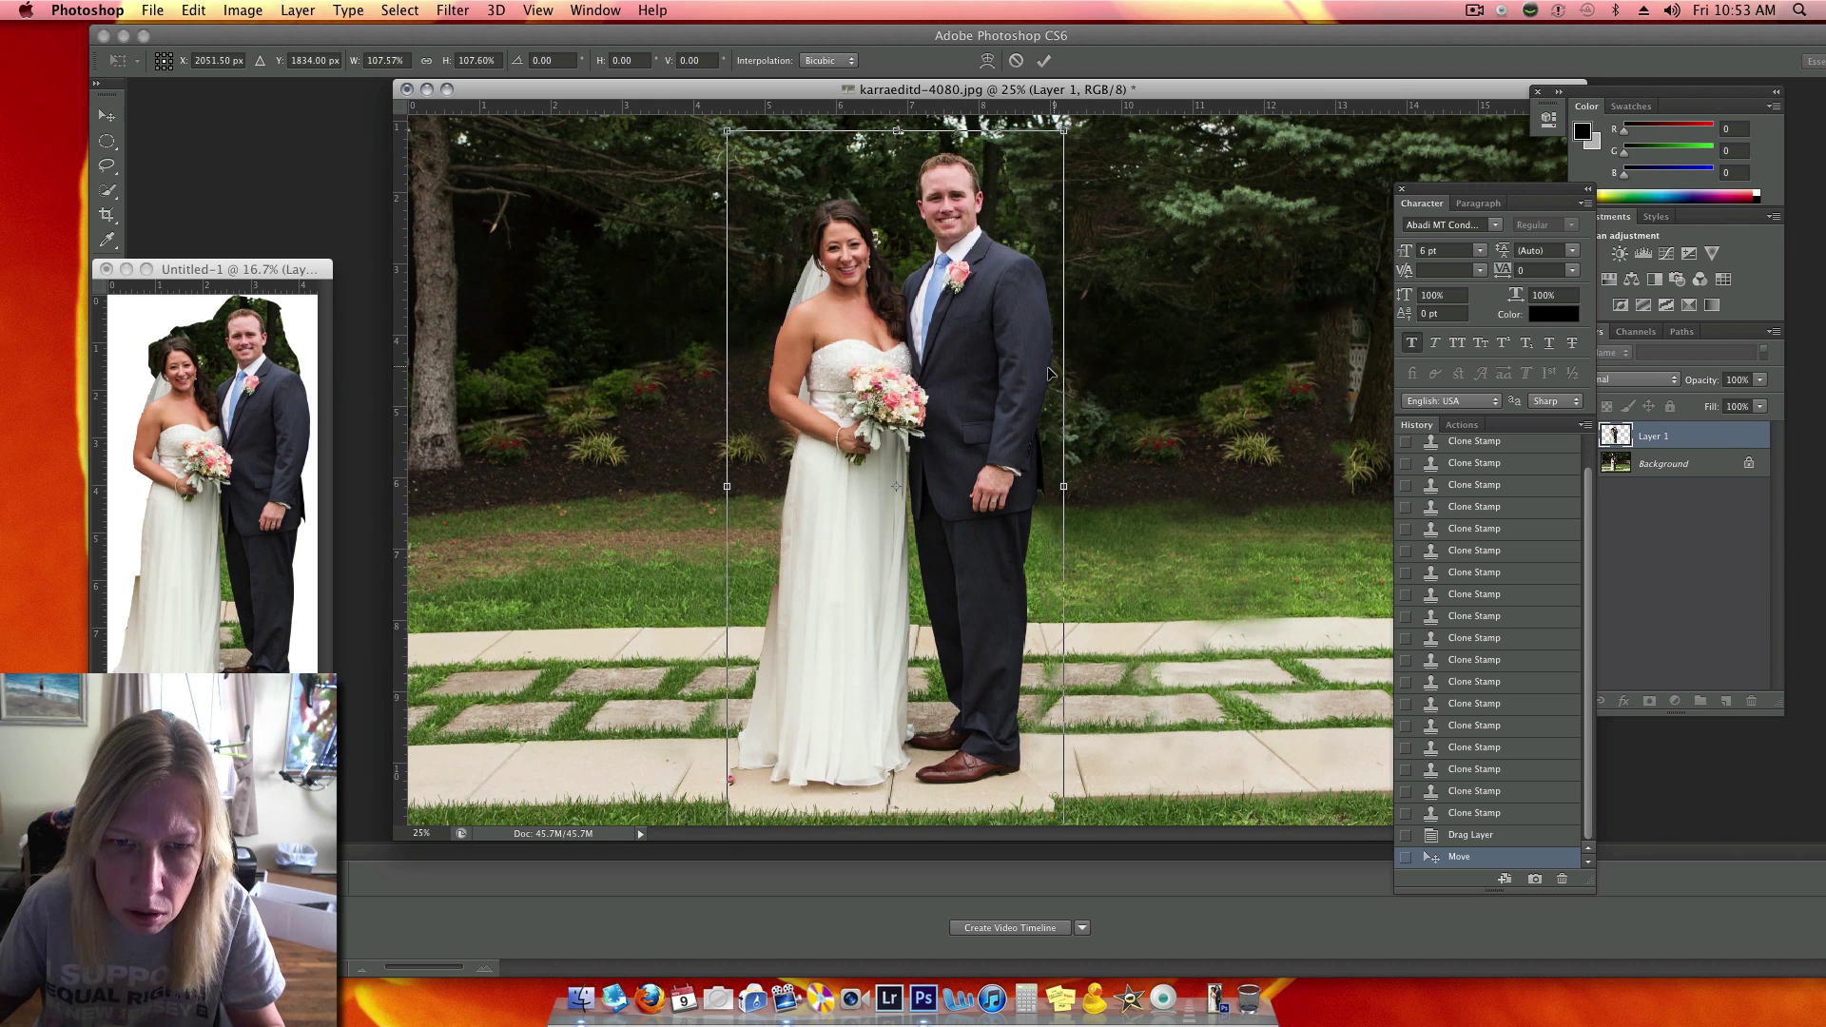
pyautogui.moveTo(995, 388); pyautogui.dragTo(996, 402)
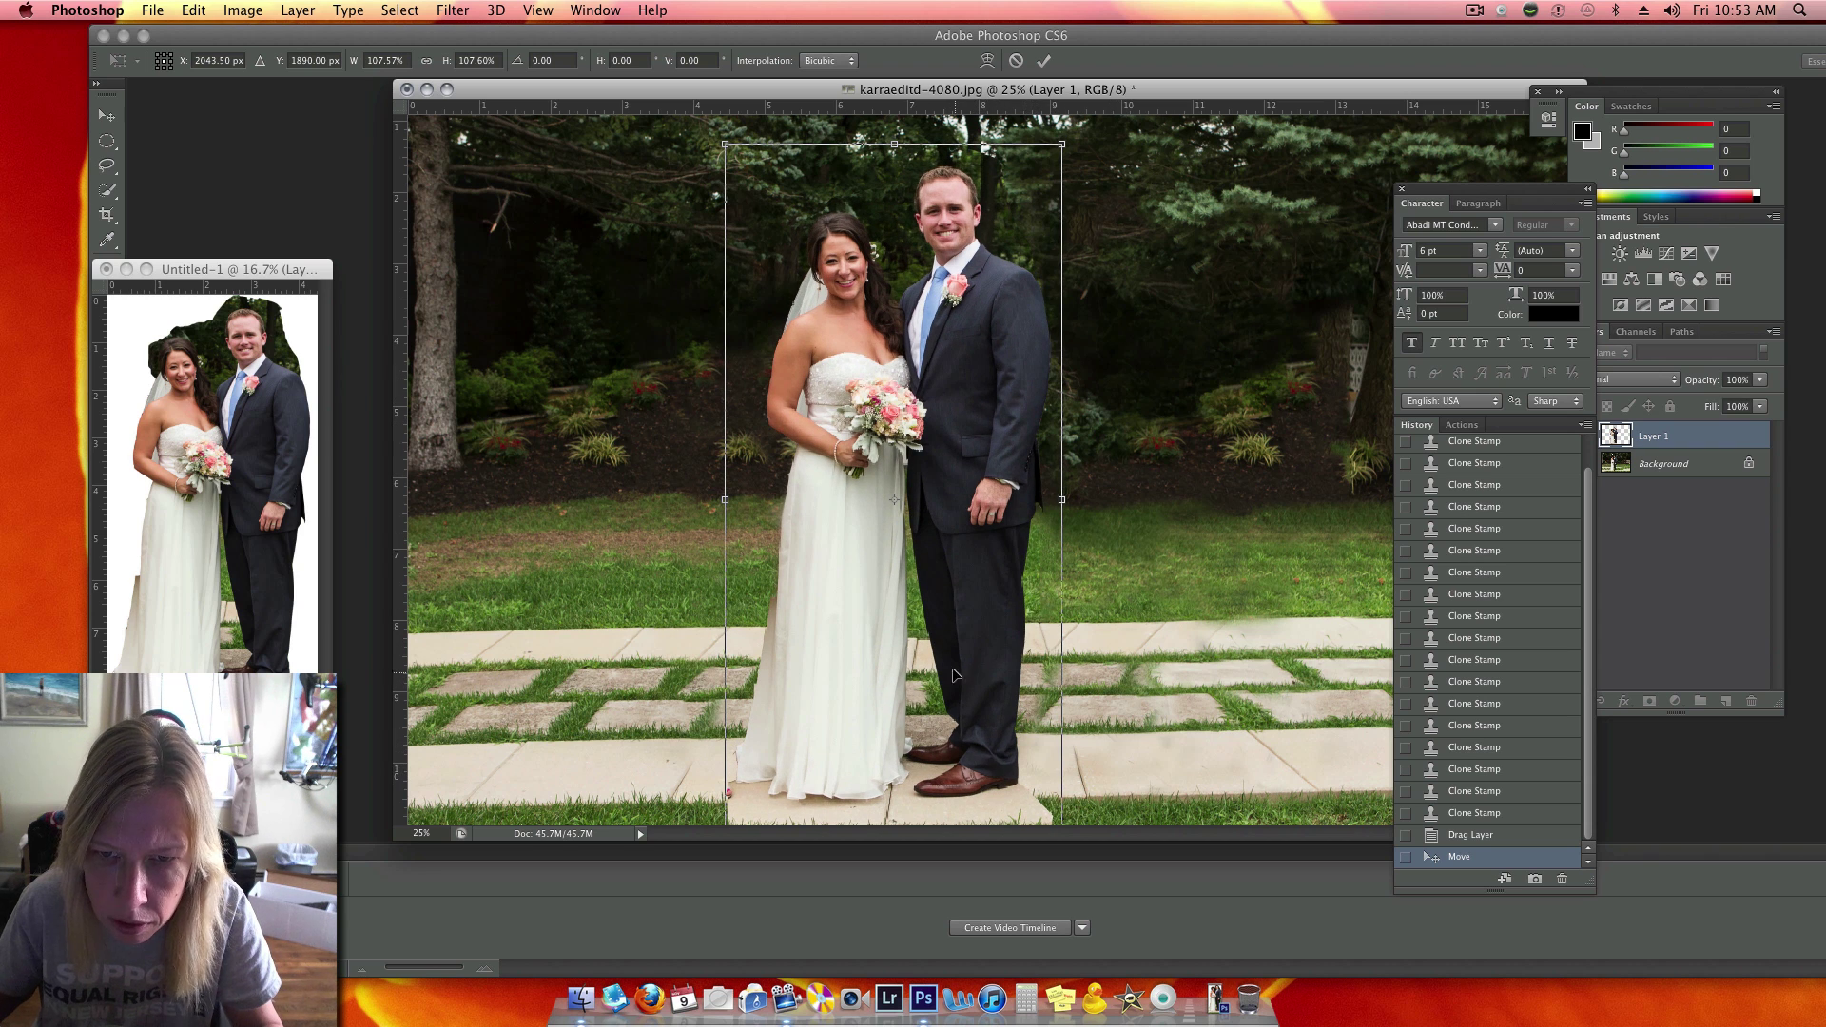
pyautogui.moveTo(864, 641); pyautogui.dragTo(860, 631)
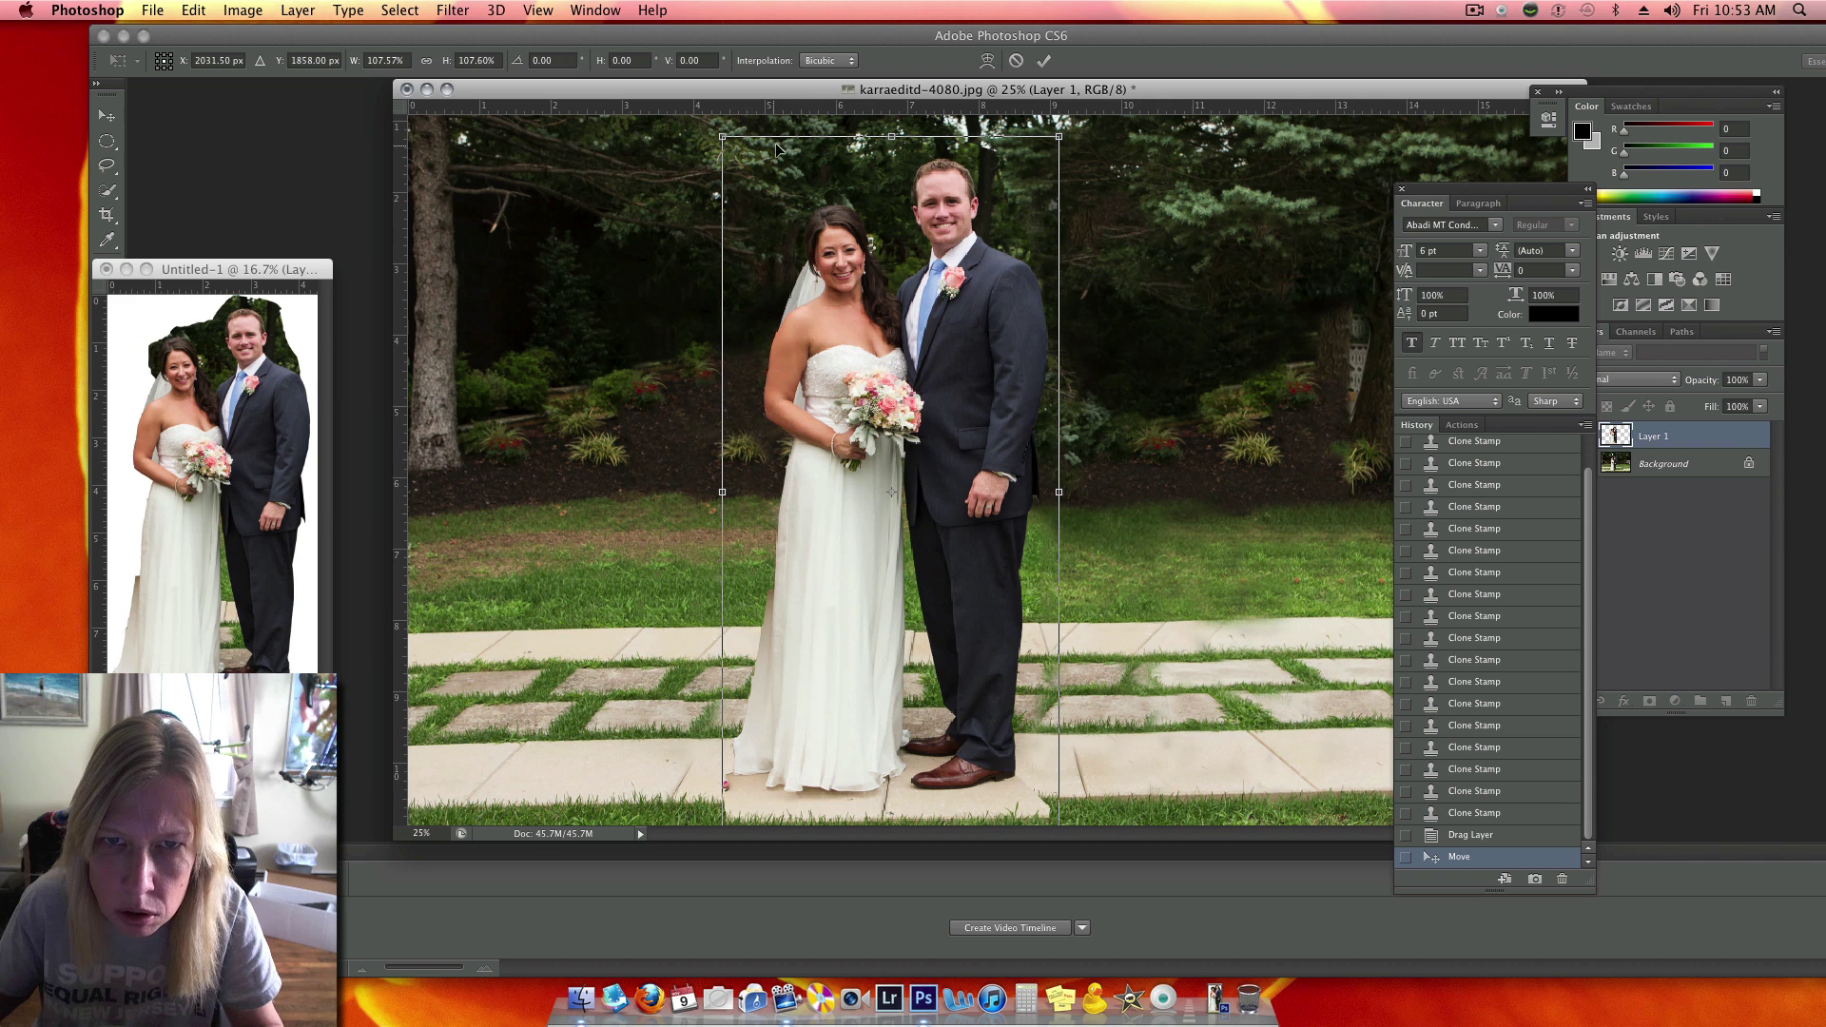
pyautogui.press('Return')
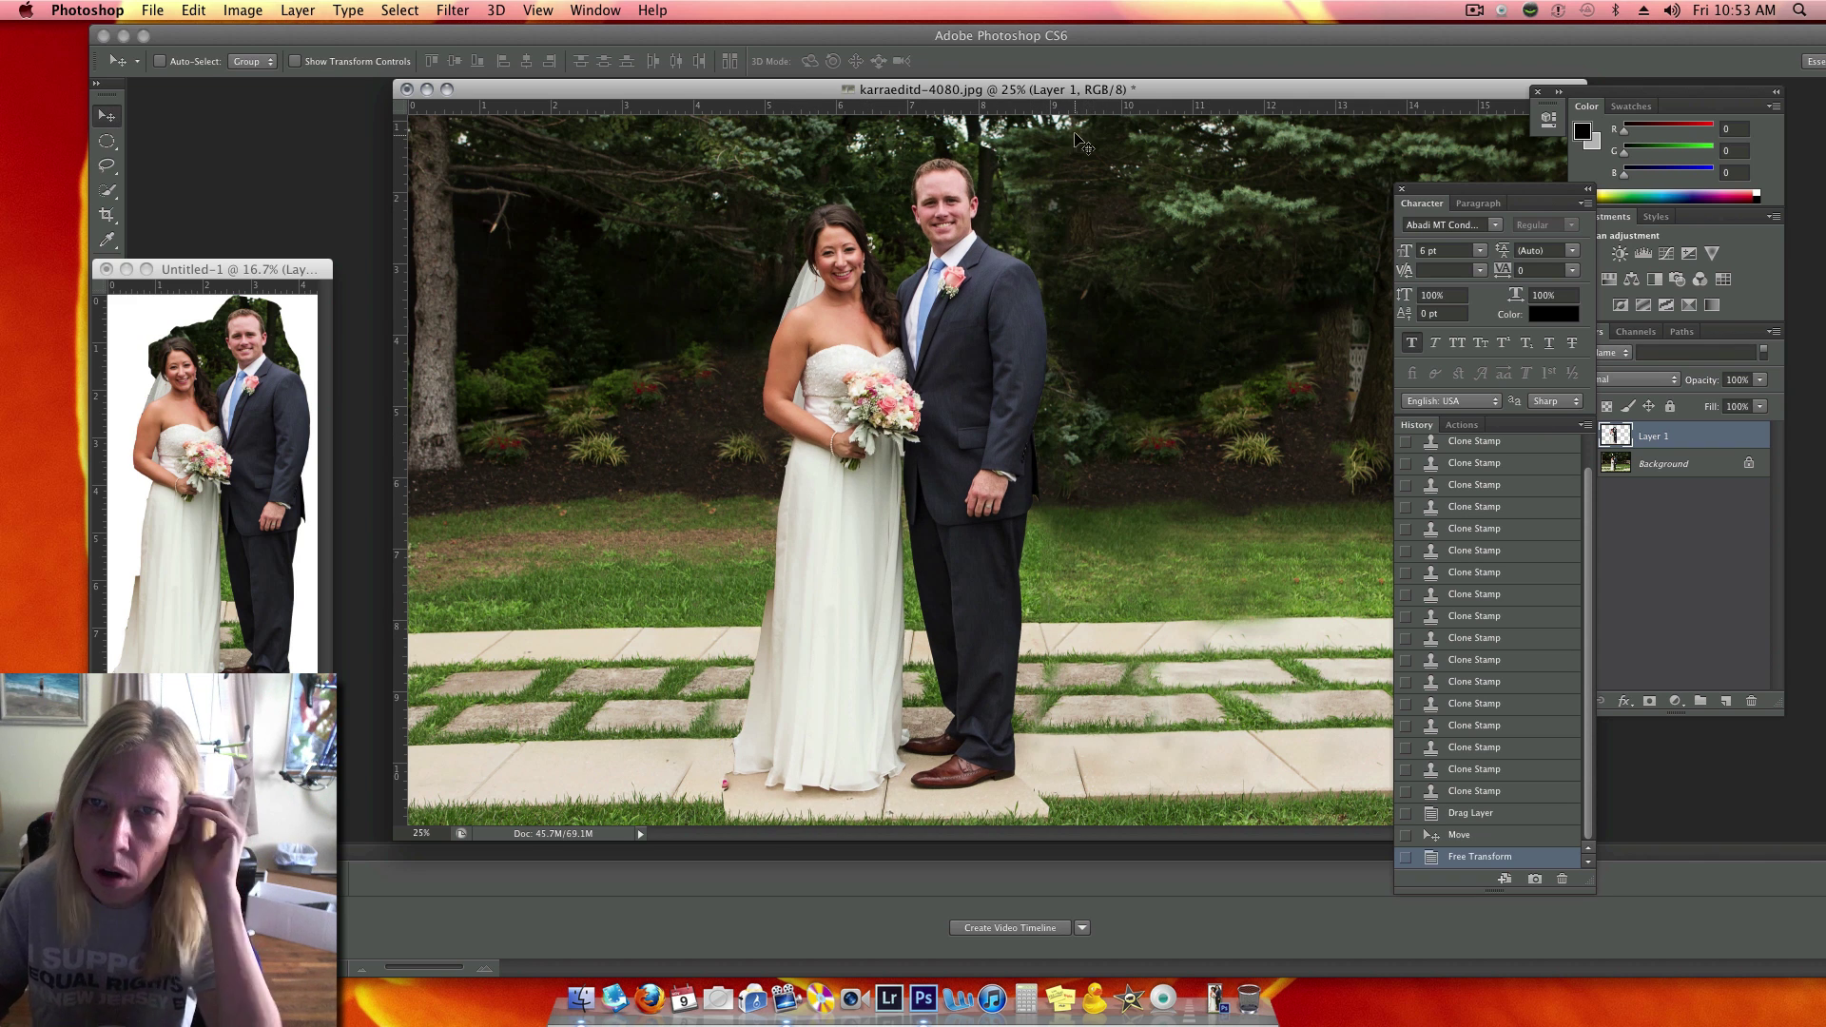
# Close the Untitled-1 document without saving it
pyautogui.press('super+minus')
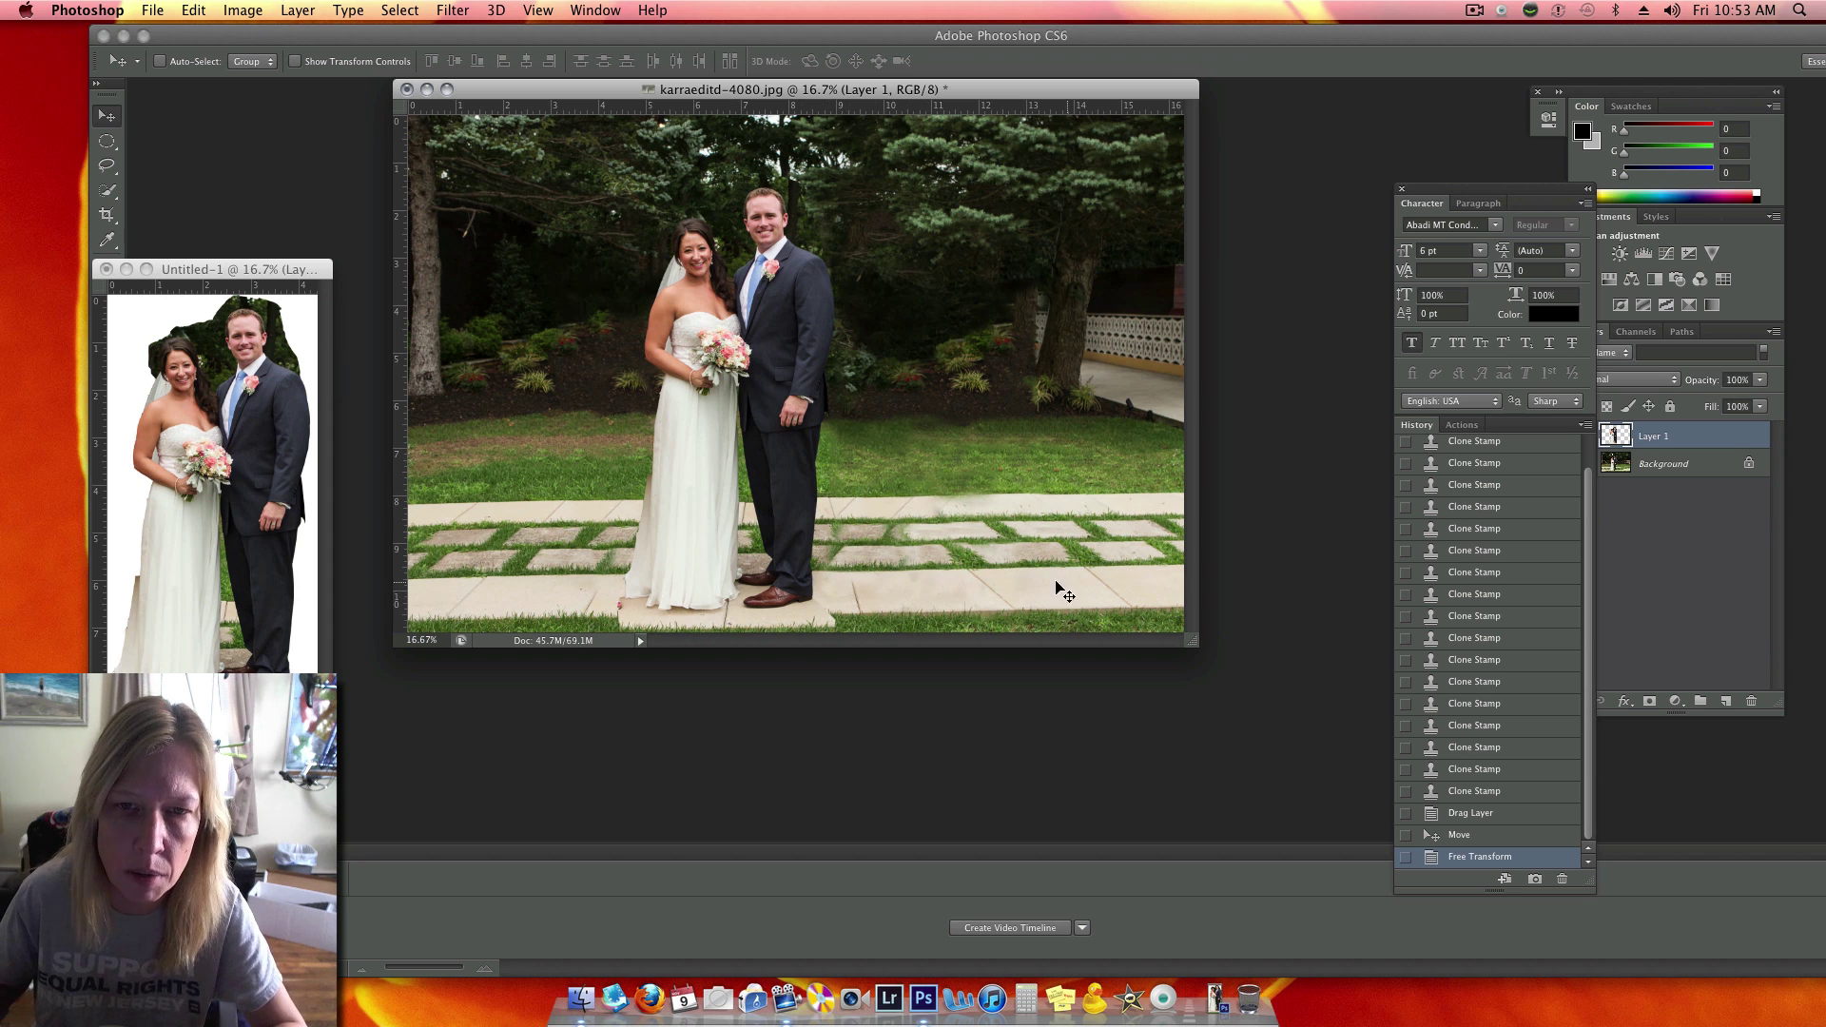
pyautogui.click(107, 269)
pyautogui.click(847, 341)
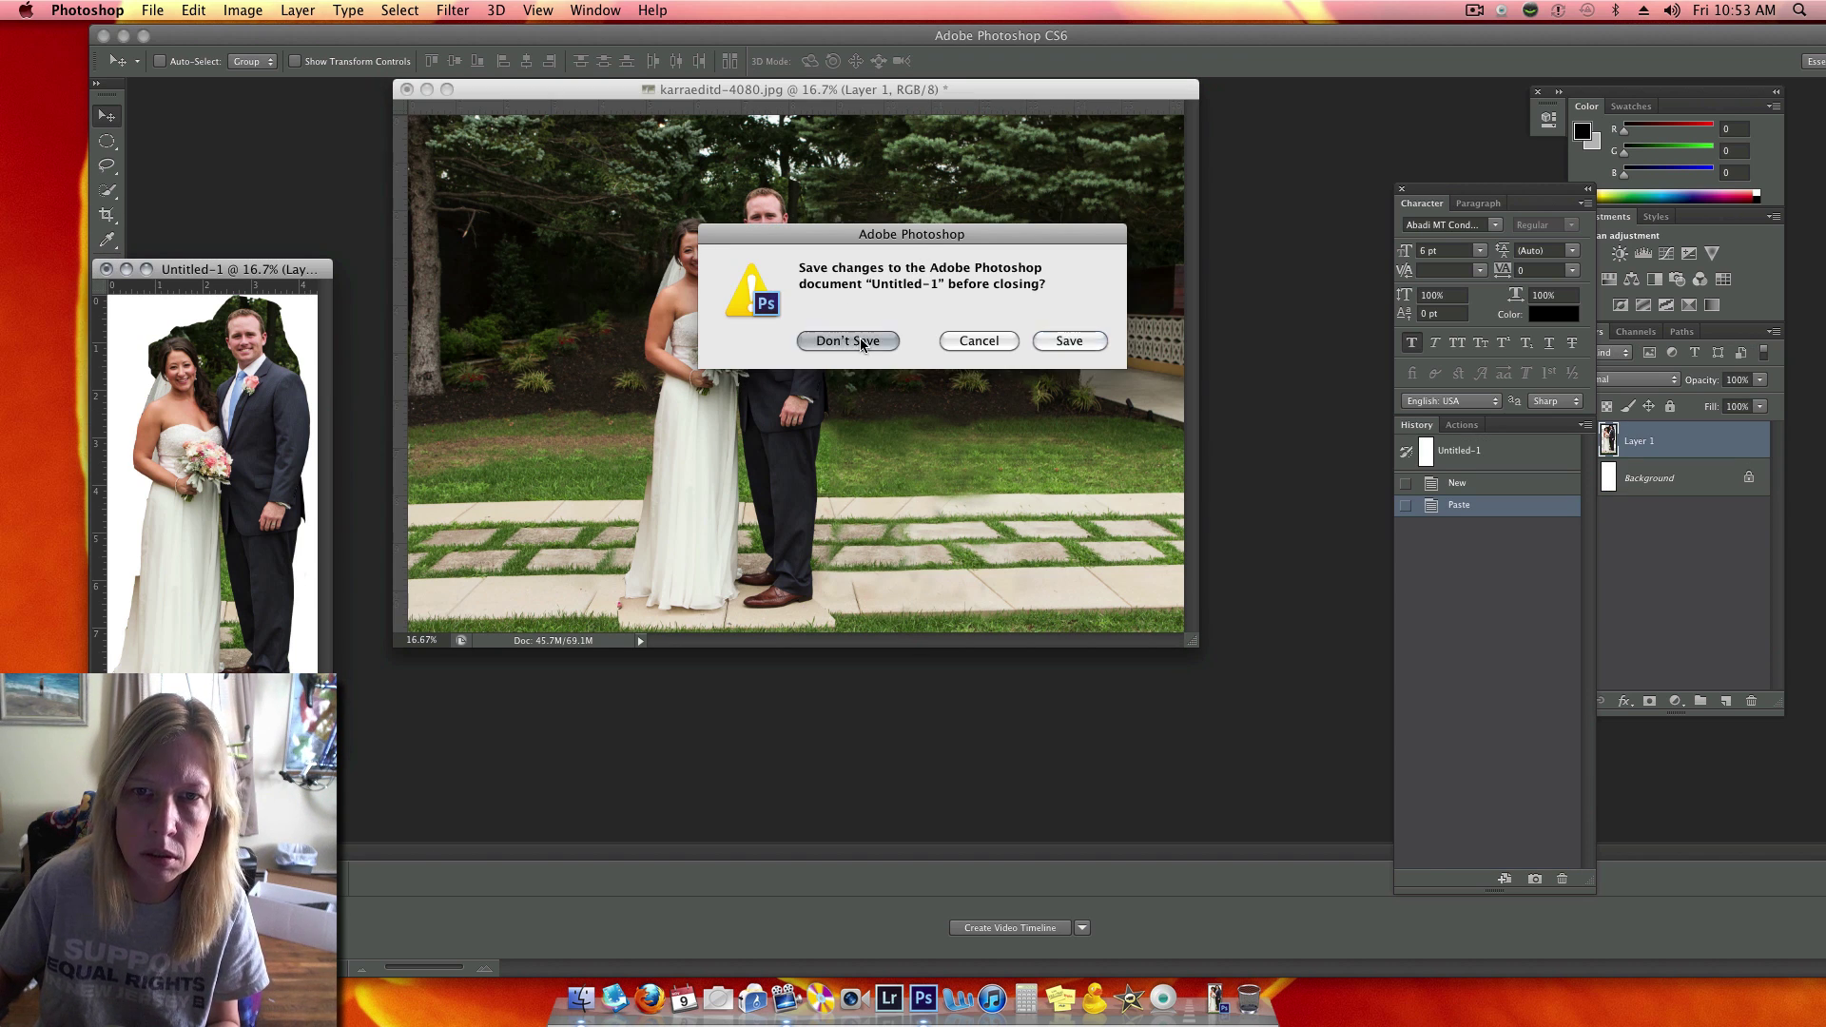
# Try a Clone Stamp dab on the pasted paving corner near the groom's feet, and flatten the image into a single layer
pyautogui.click(107, 316)
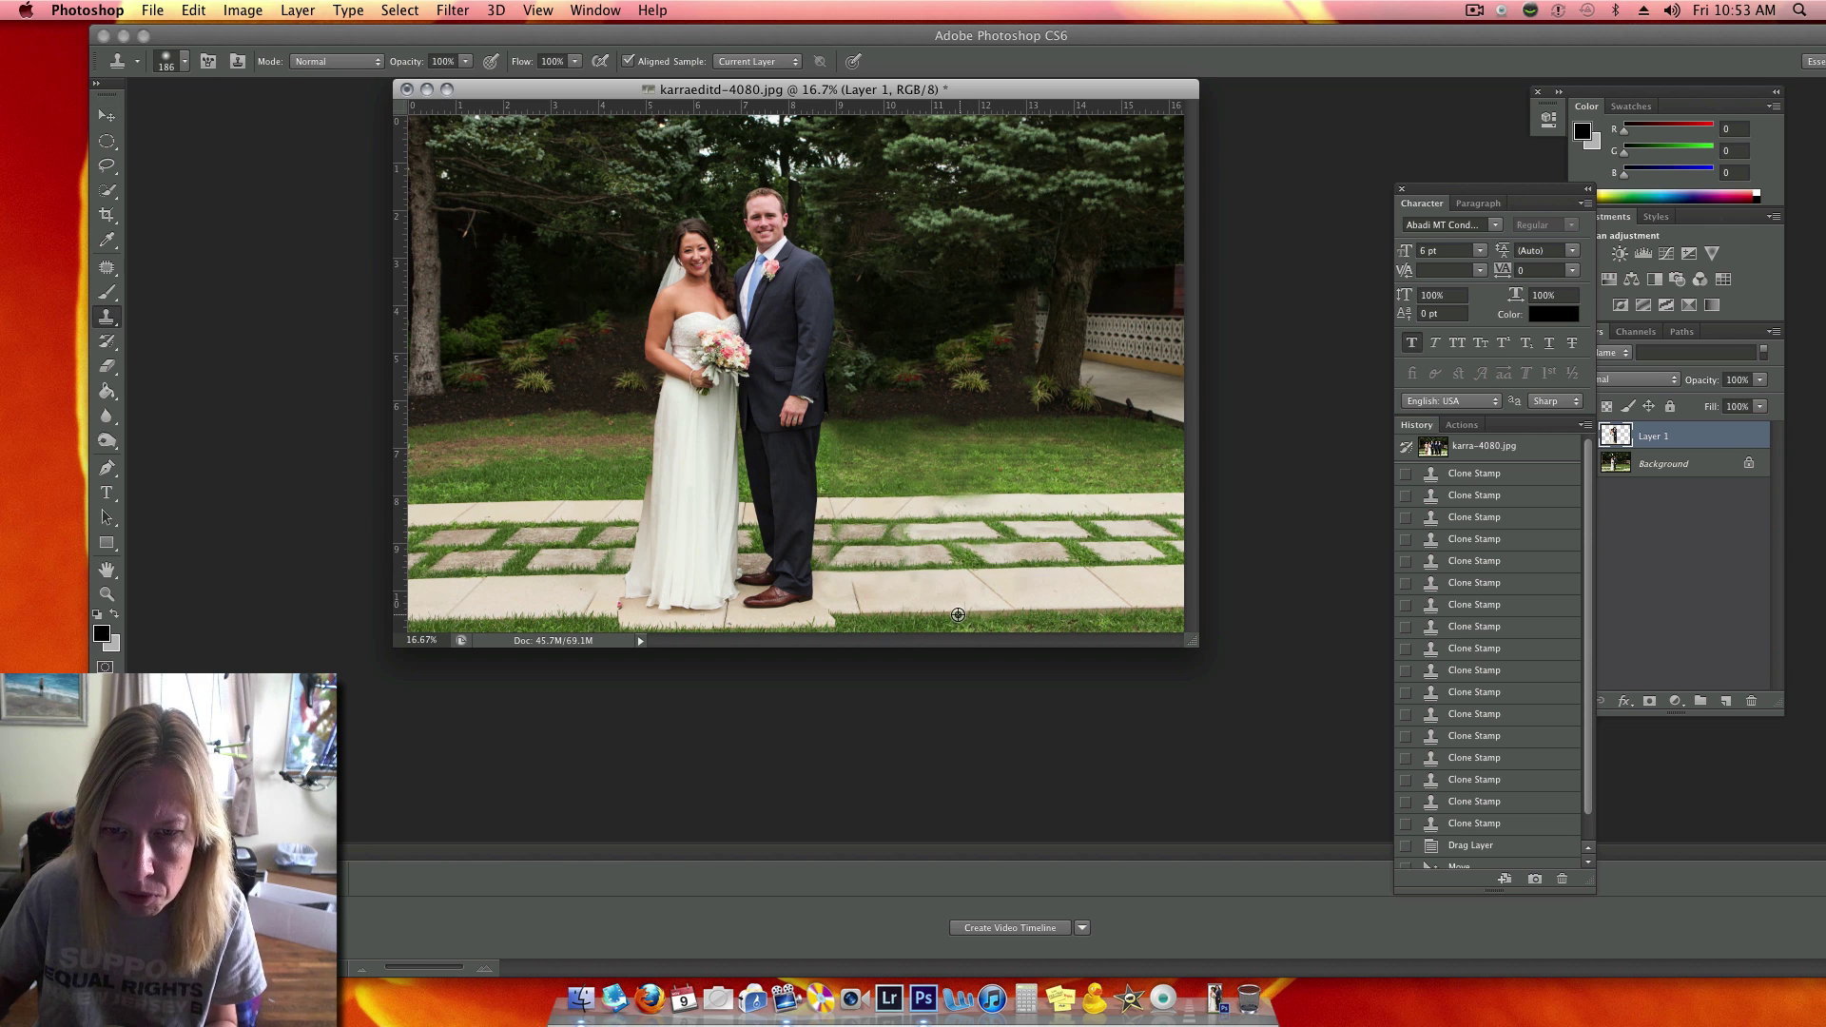
pyautogui.click(827, 618)
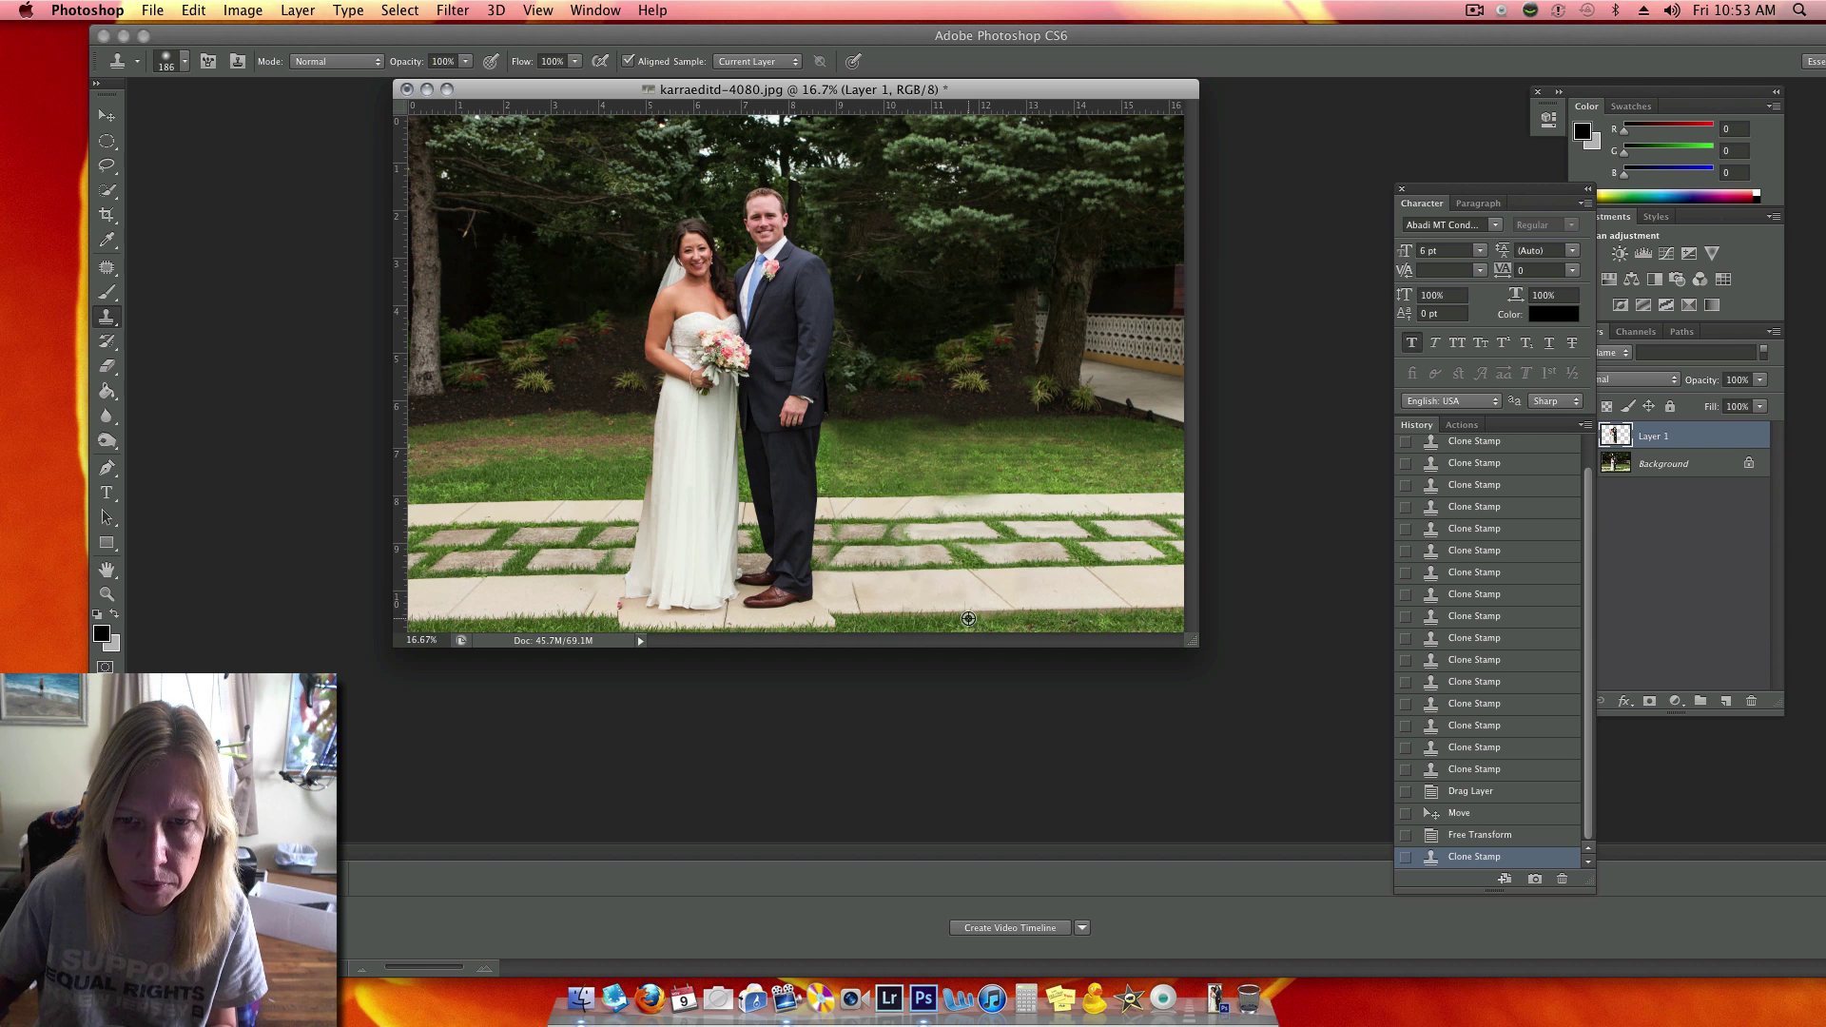
pyautogui.click(296, 12)
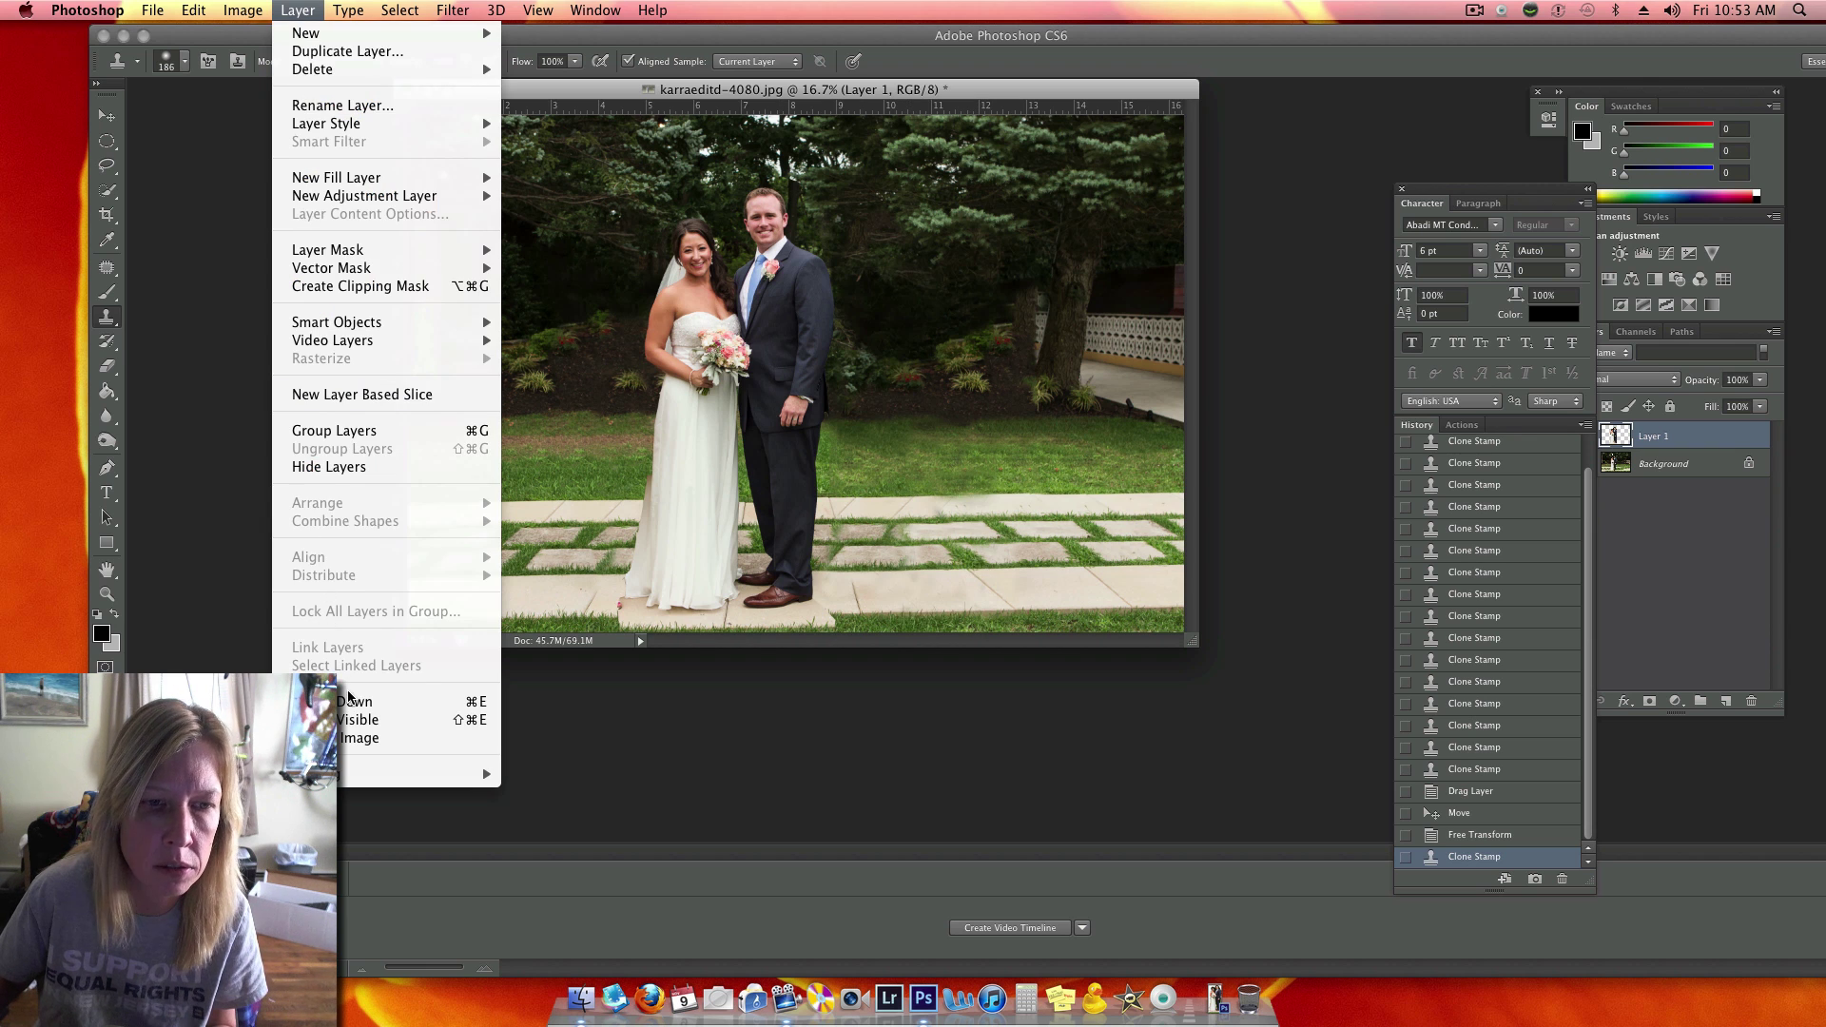
pyautogui.click(367, 738)
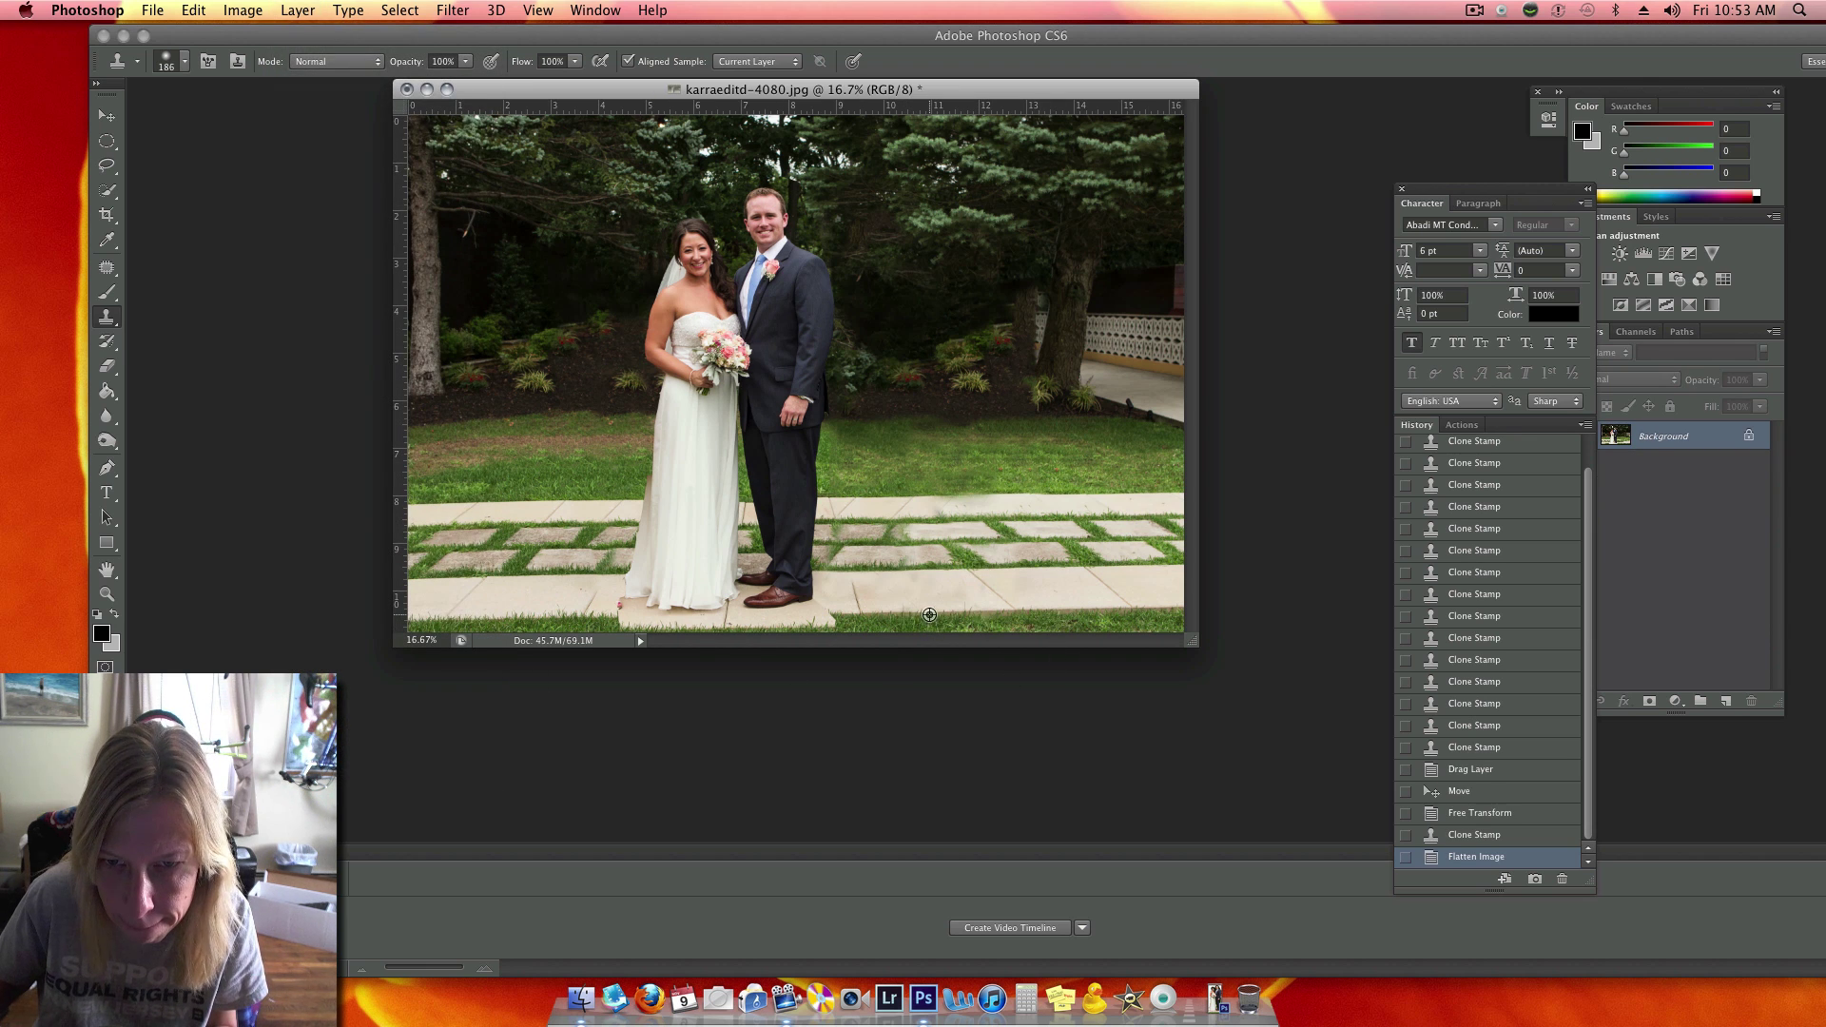
# Clone grass over the pasted paving that juts into the lawn below the couple's feet, and clean the slab edge beside the dress hem
pyautogui.moveTo(850, 616)
pyautogui.mouseDown()
pyautogui.moveTo(776, 617)
pyautogui.moveTo(850, 623)
pyautogui.moveTo(723, 624)
pyautogui.mouseUp()
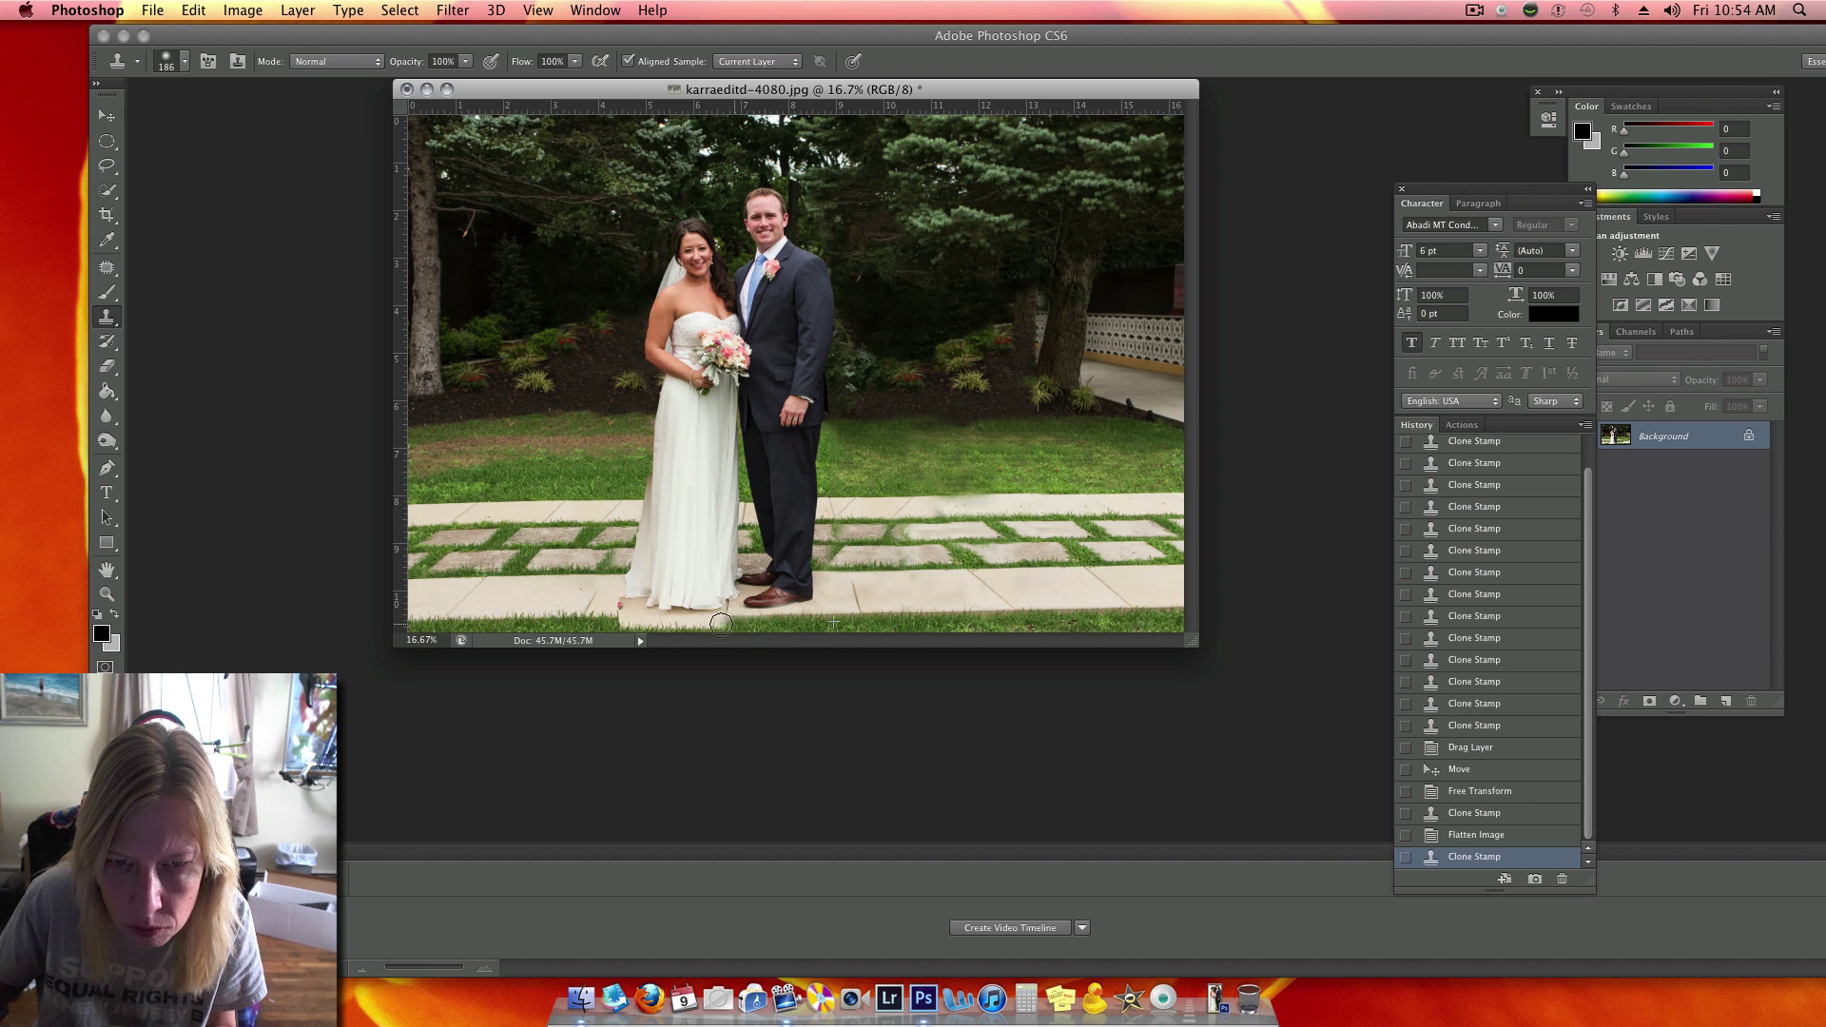
pyautogui.click(684, 624)
pyautogui.click(620, 625)
pyautogui.click(675, 626)
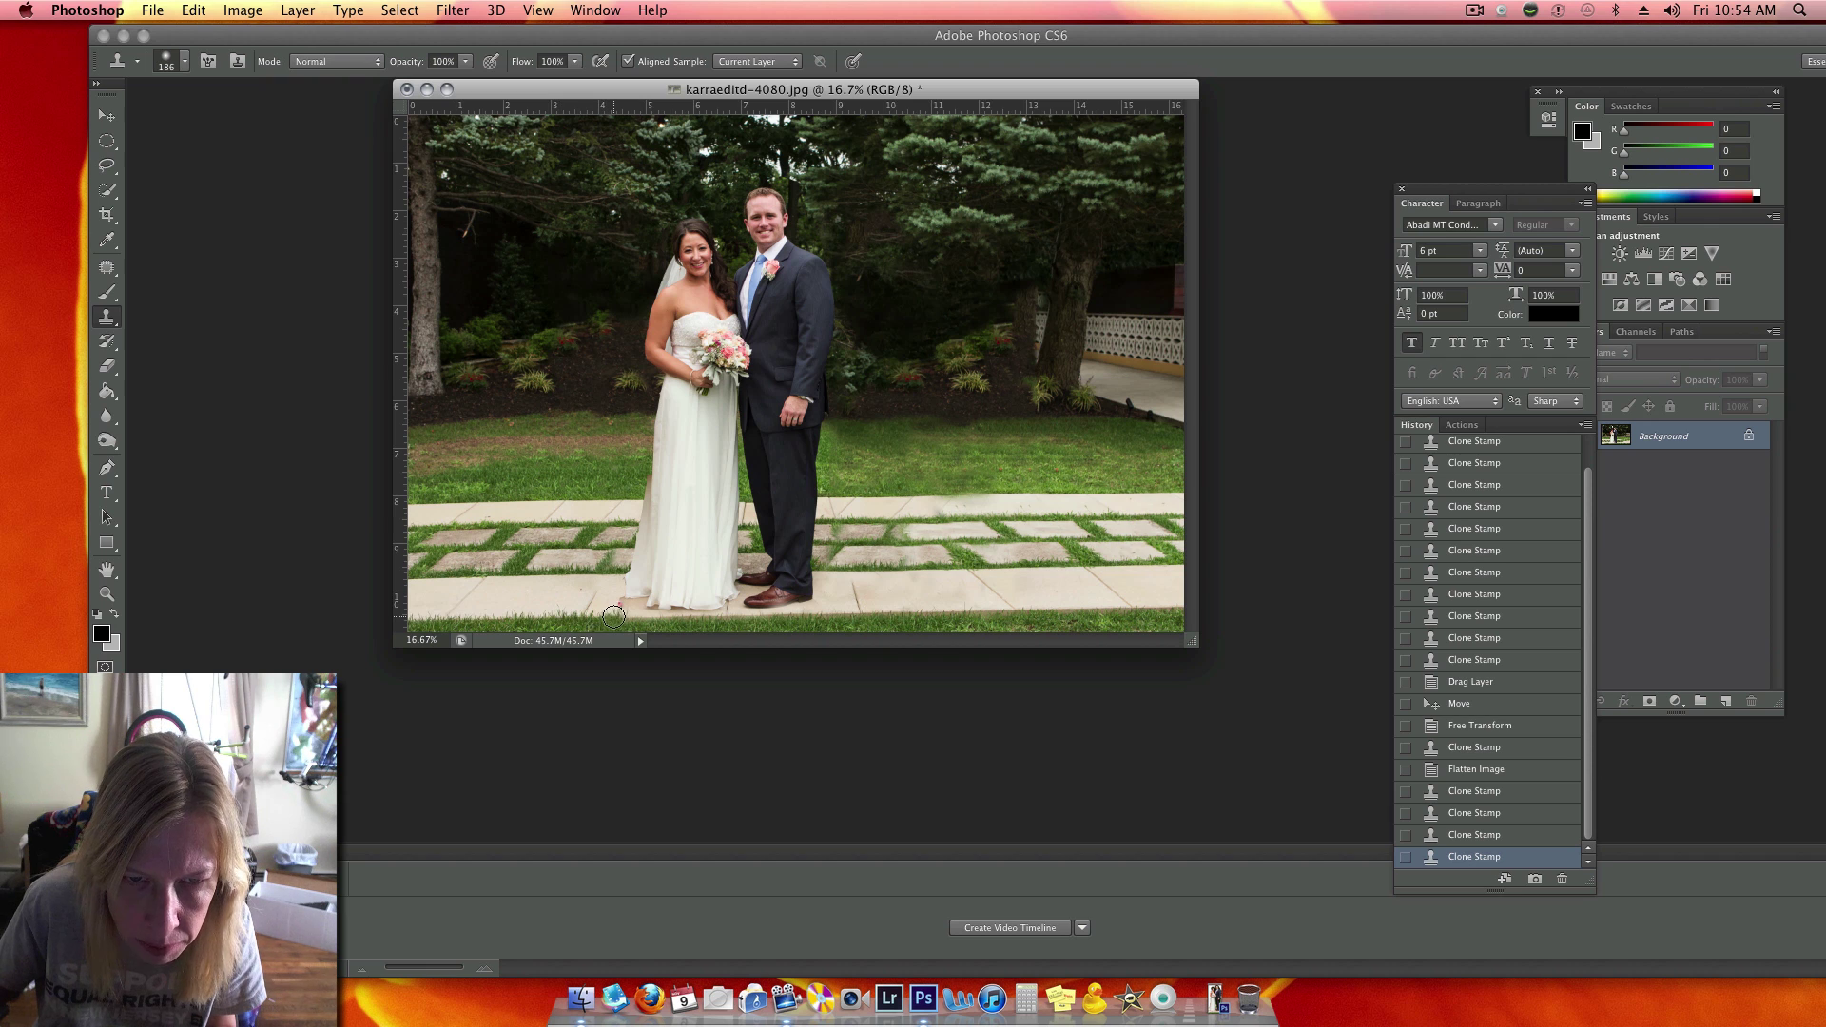
pyautogui.click(618, 607)
pyautogui.click(613, 608)
pyautogui.click(624, 609)
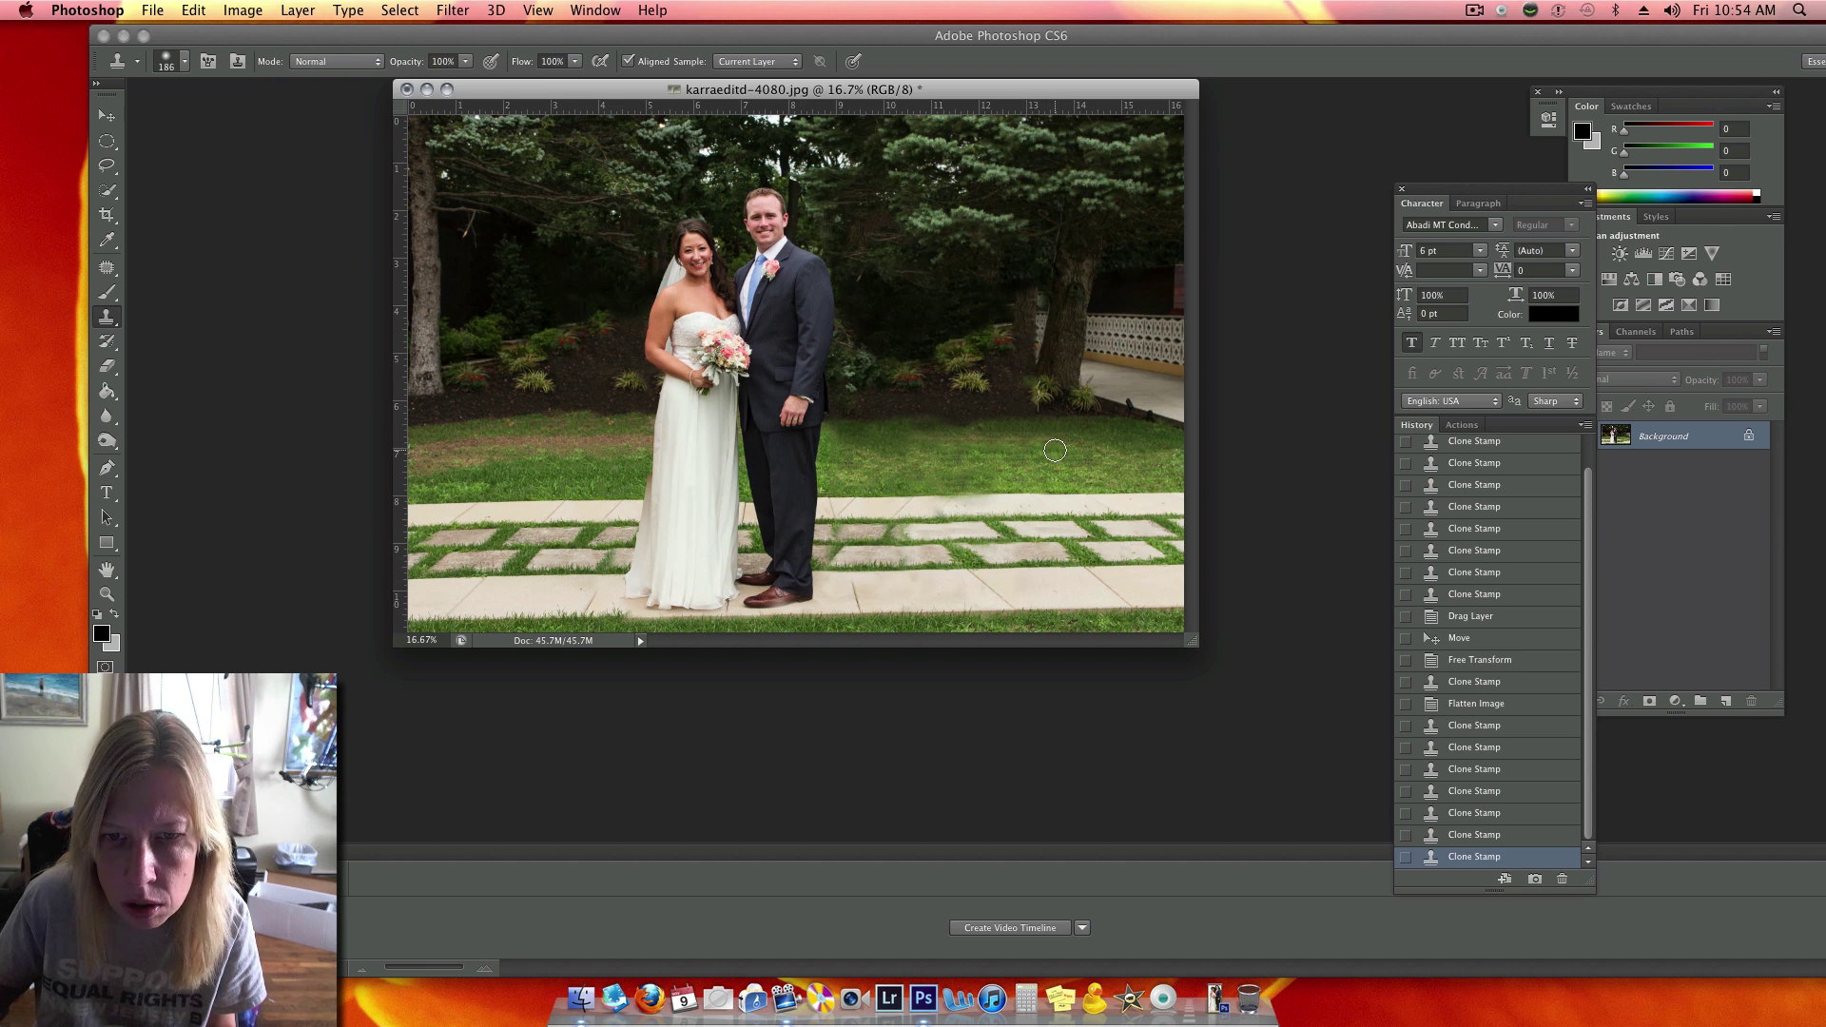
# With a 24 px Clone Stamp brush, clean the pasted edge along the bride's veil and outer arm
pyautogui.press('super+equal')
pyautogui.press('super+equal')
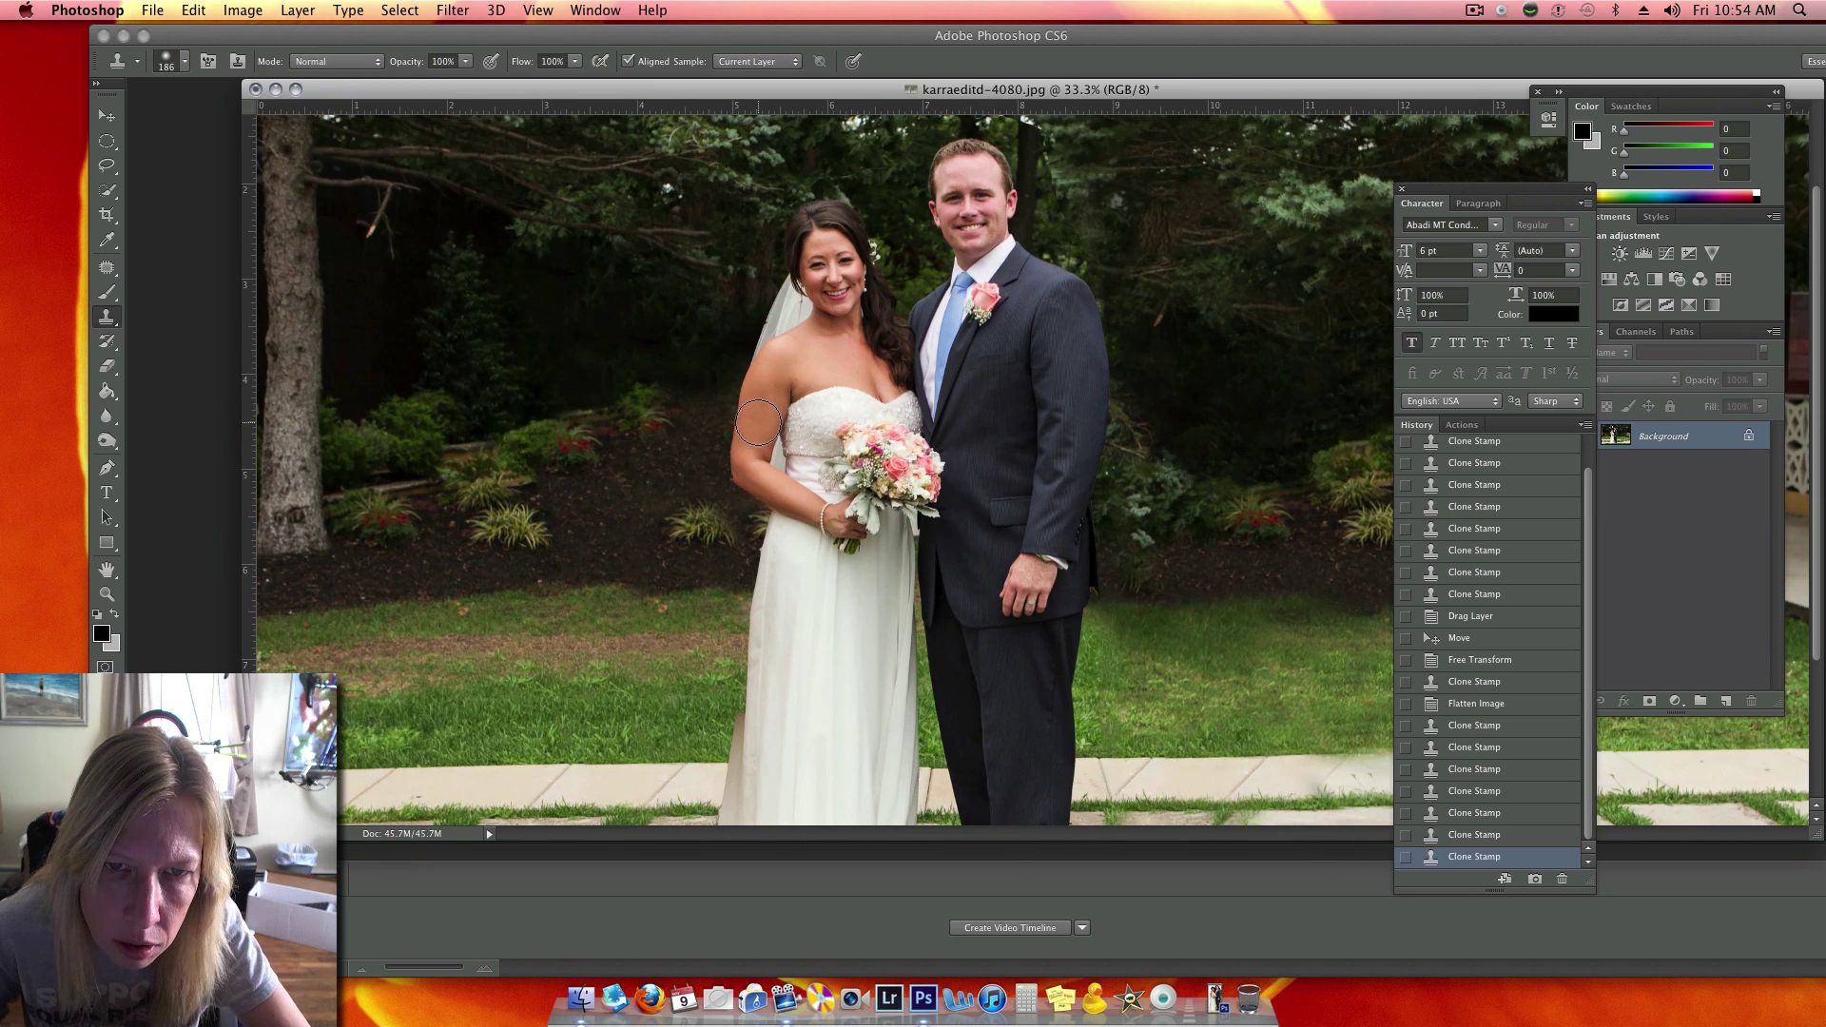
pyautogui.press('super+equal')
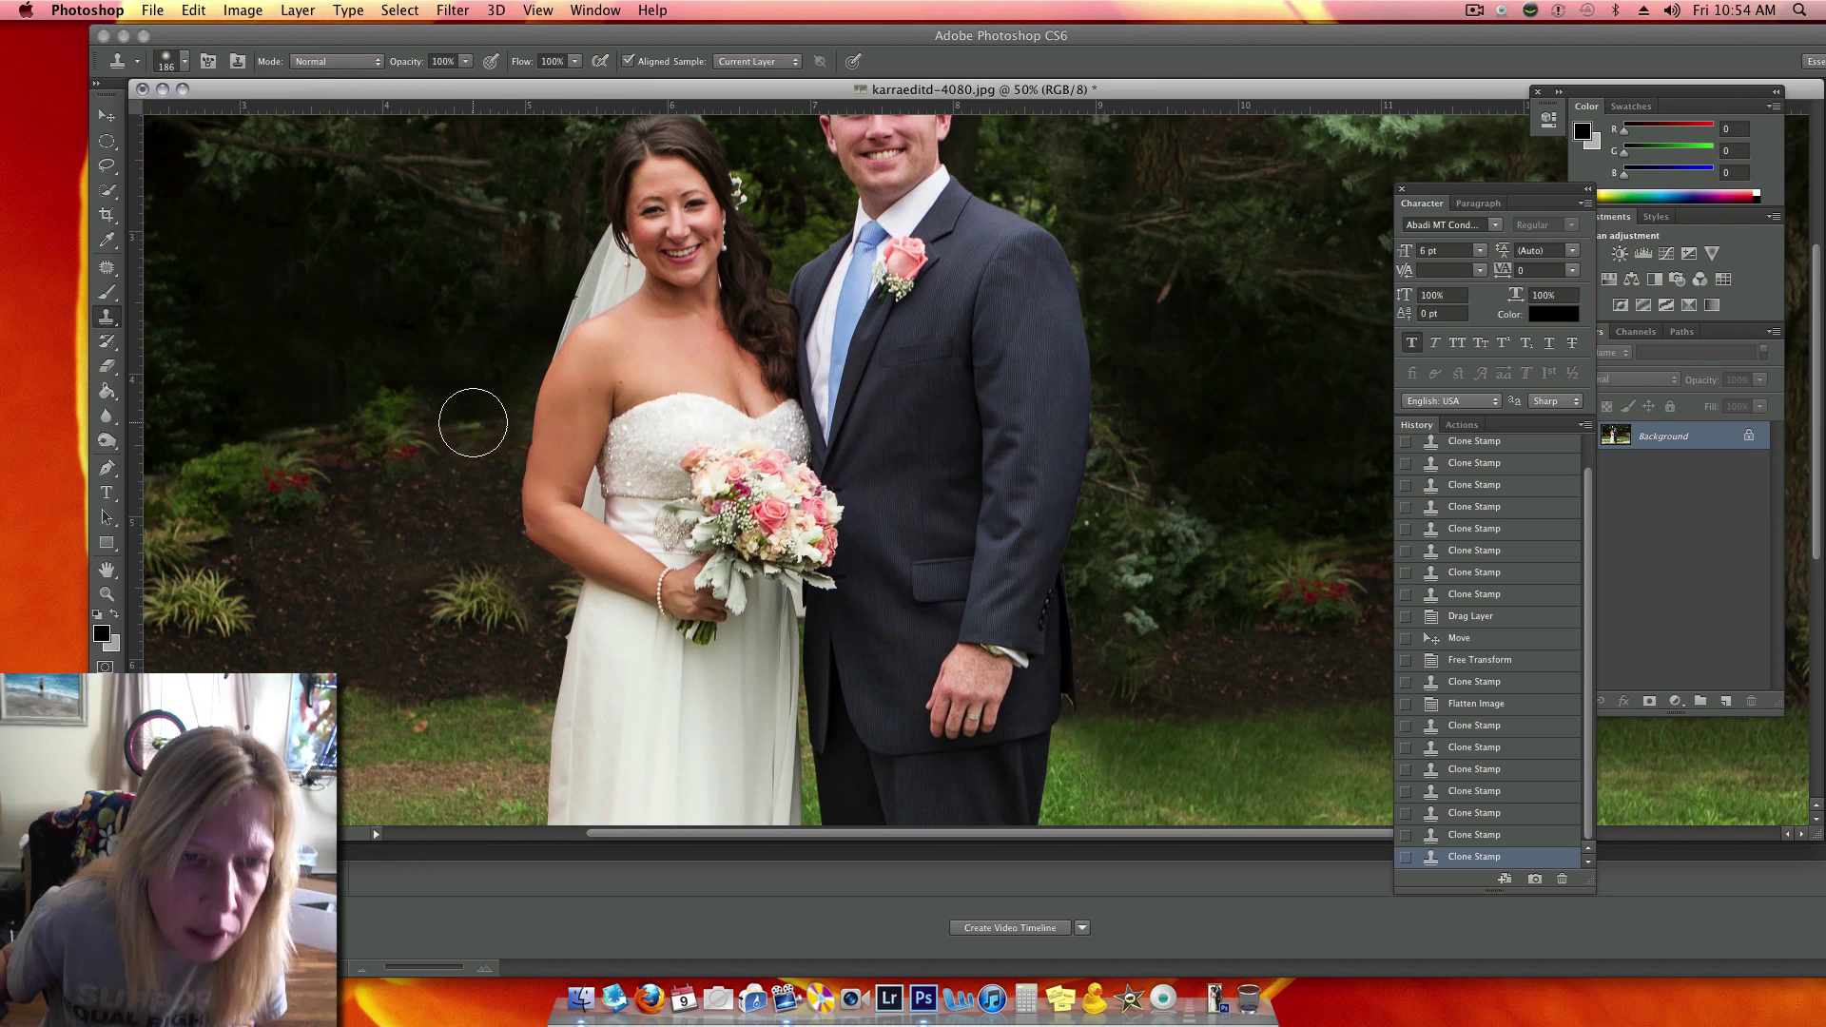
pyautogui.click(185, 64)
pyautogui.moveTo(181, 119); pyautogui.dragTo(148, 119)
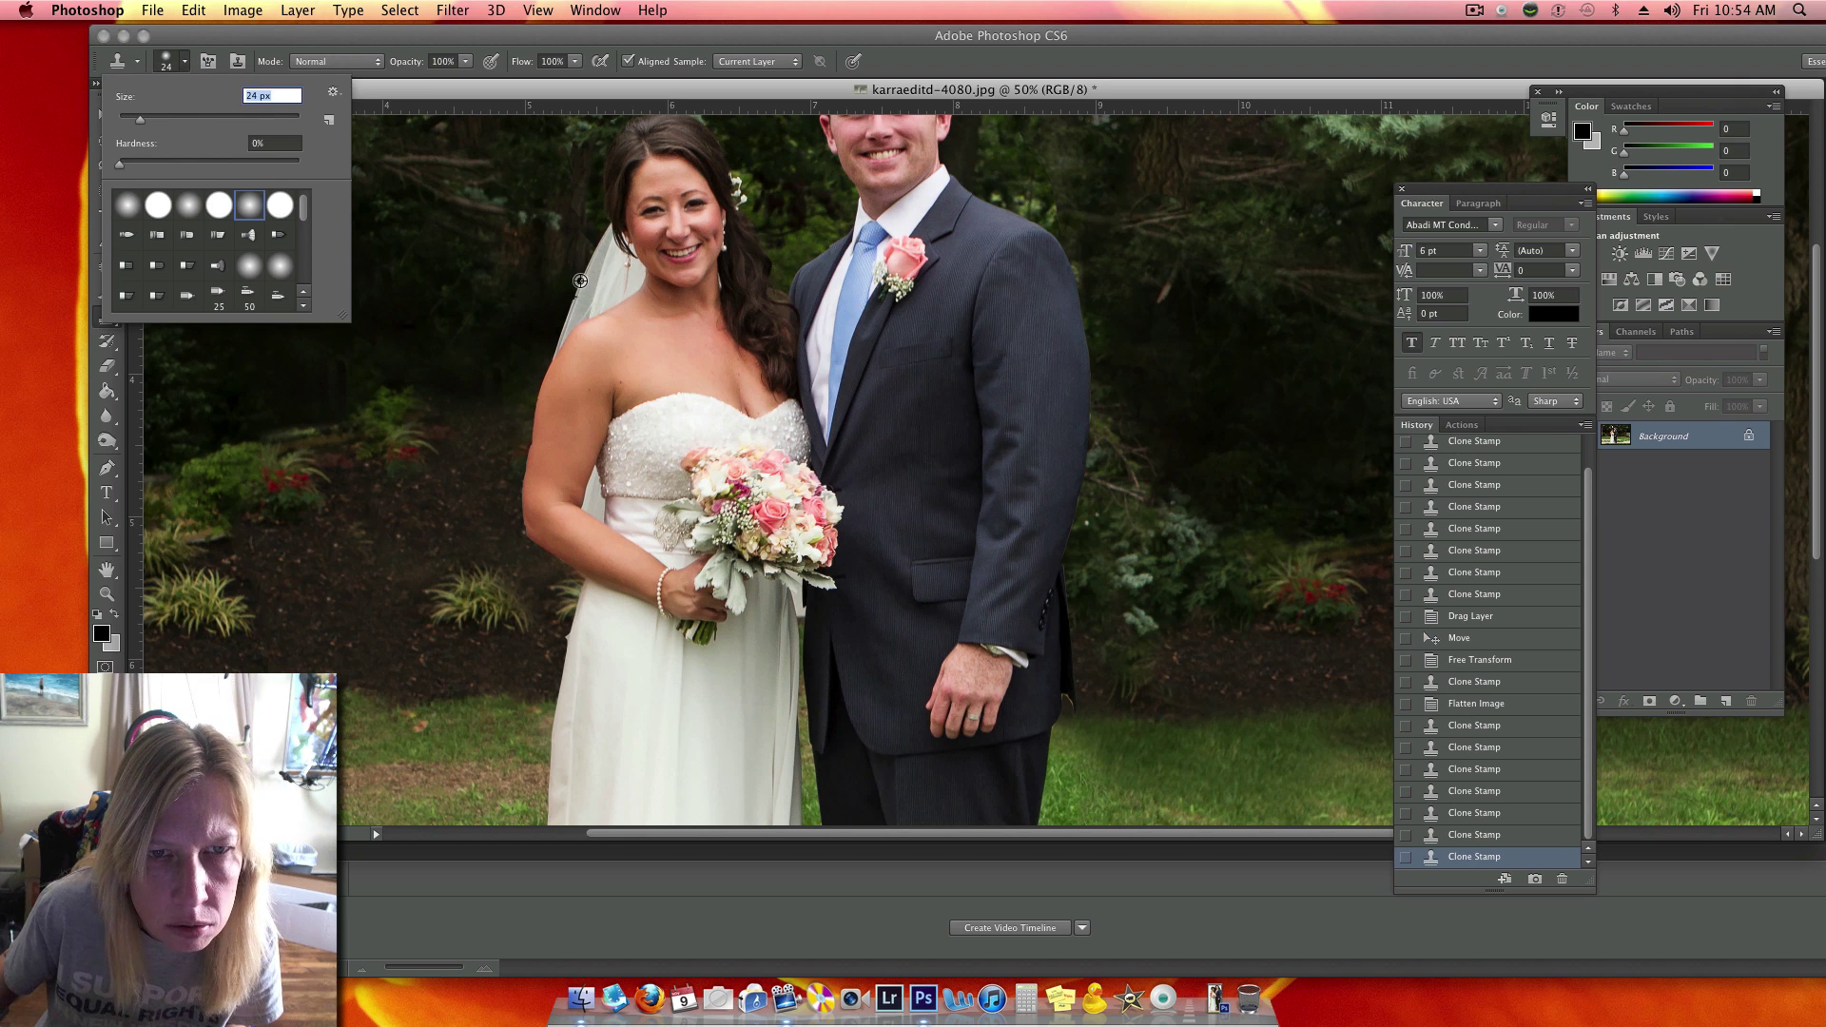
pyautogui.press('Return')
pyautogui.moveTo(575, 294); pyautogui.dragTo(572, 299)
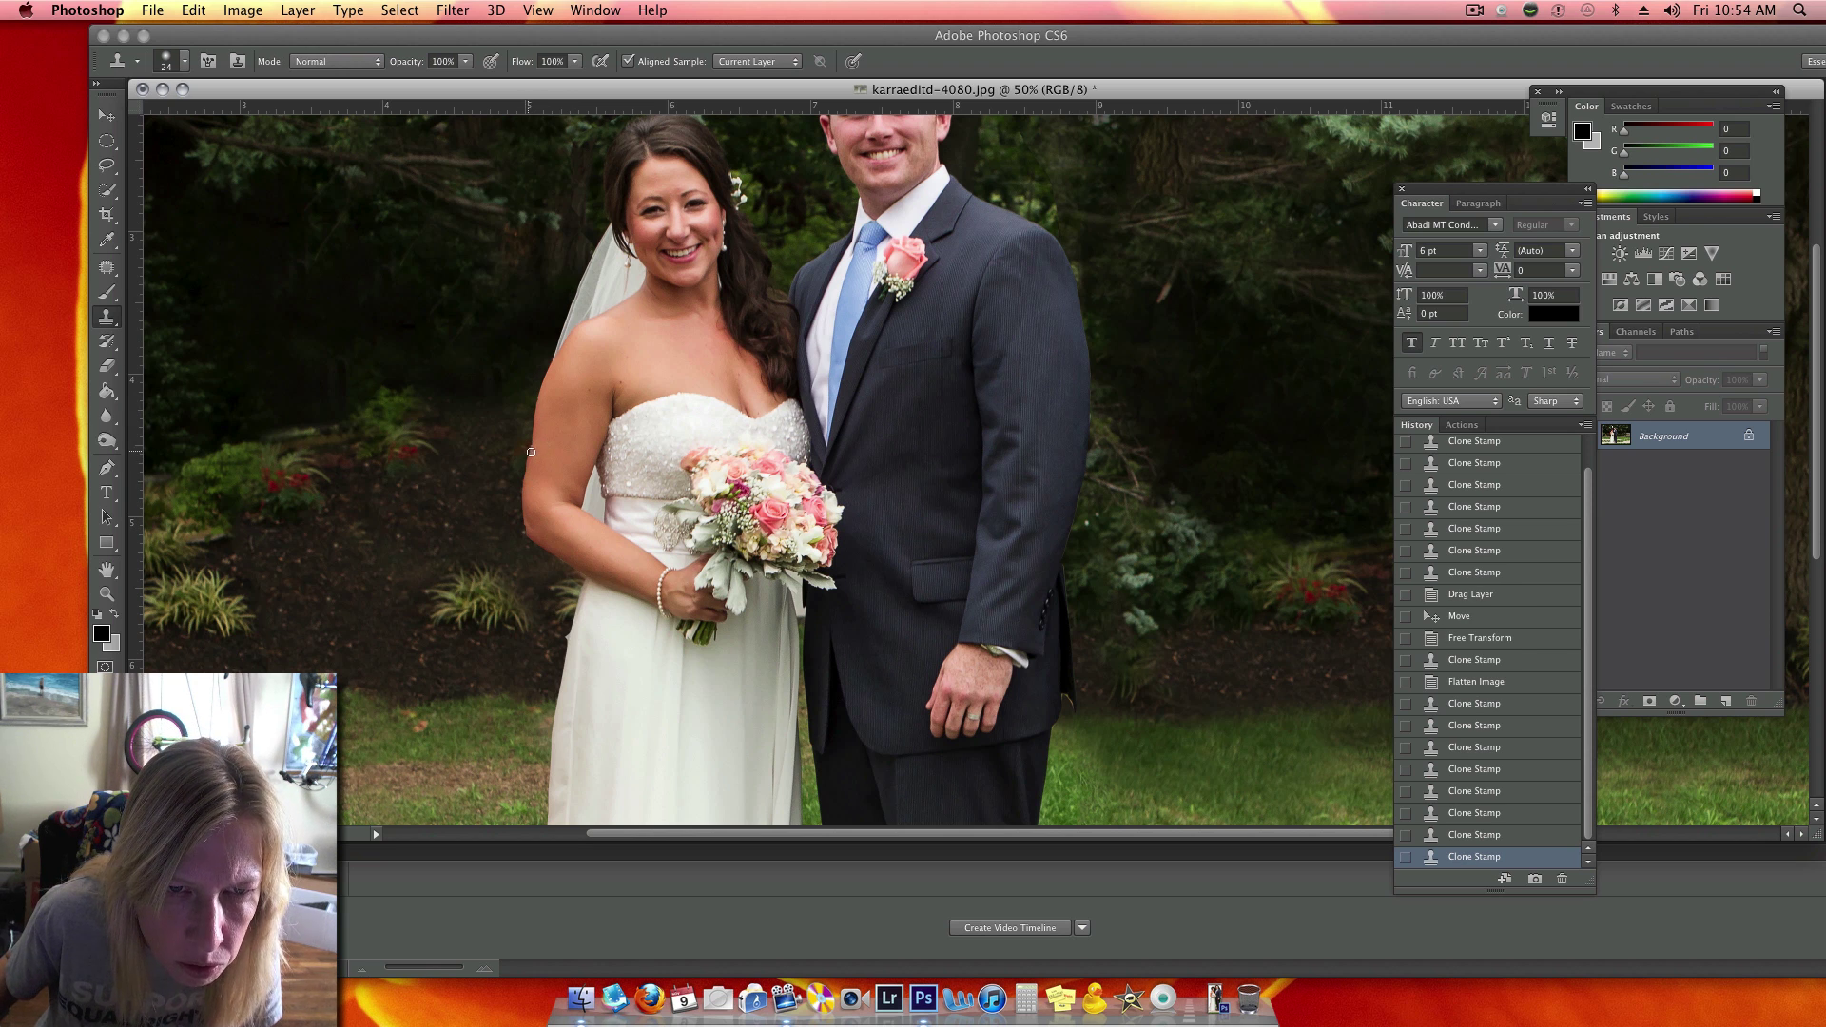
pyautogui.moveTo(529, 442); pyautogui.dragTo(530, 436)
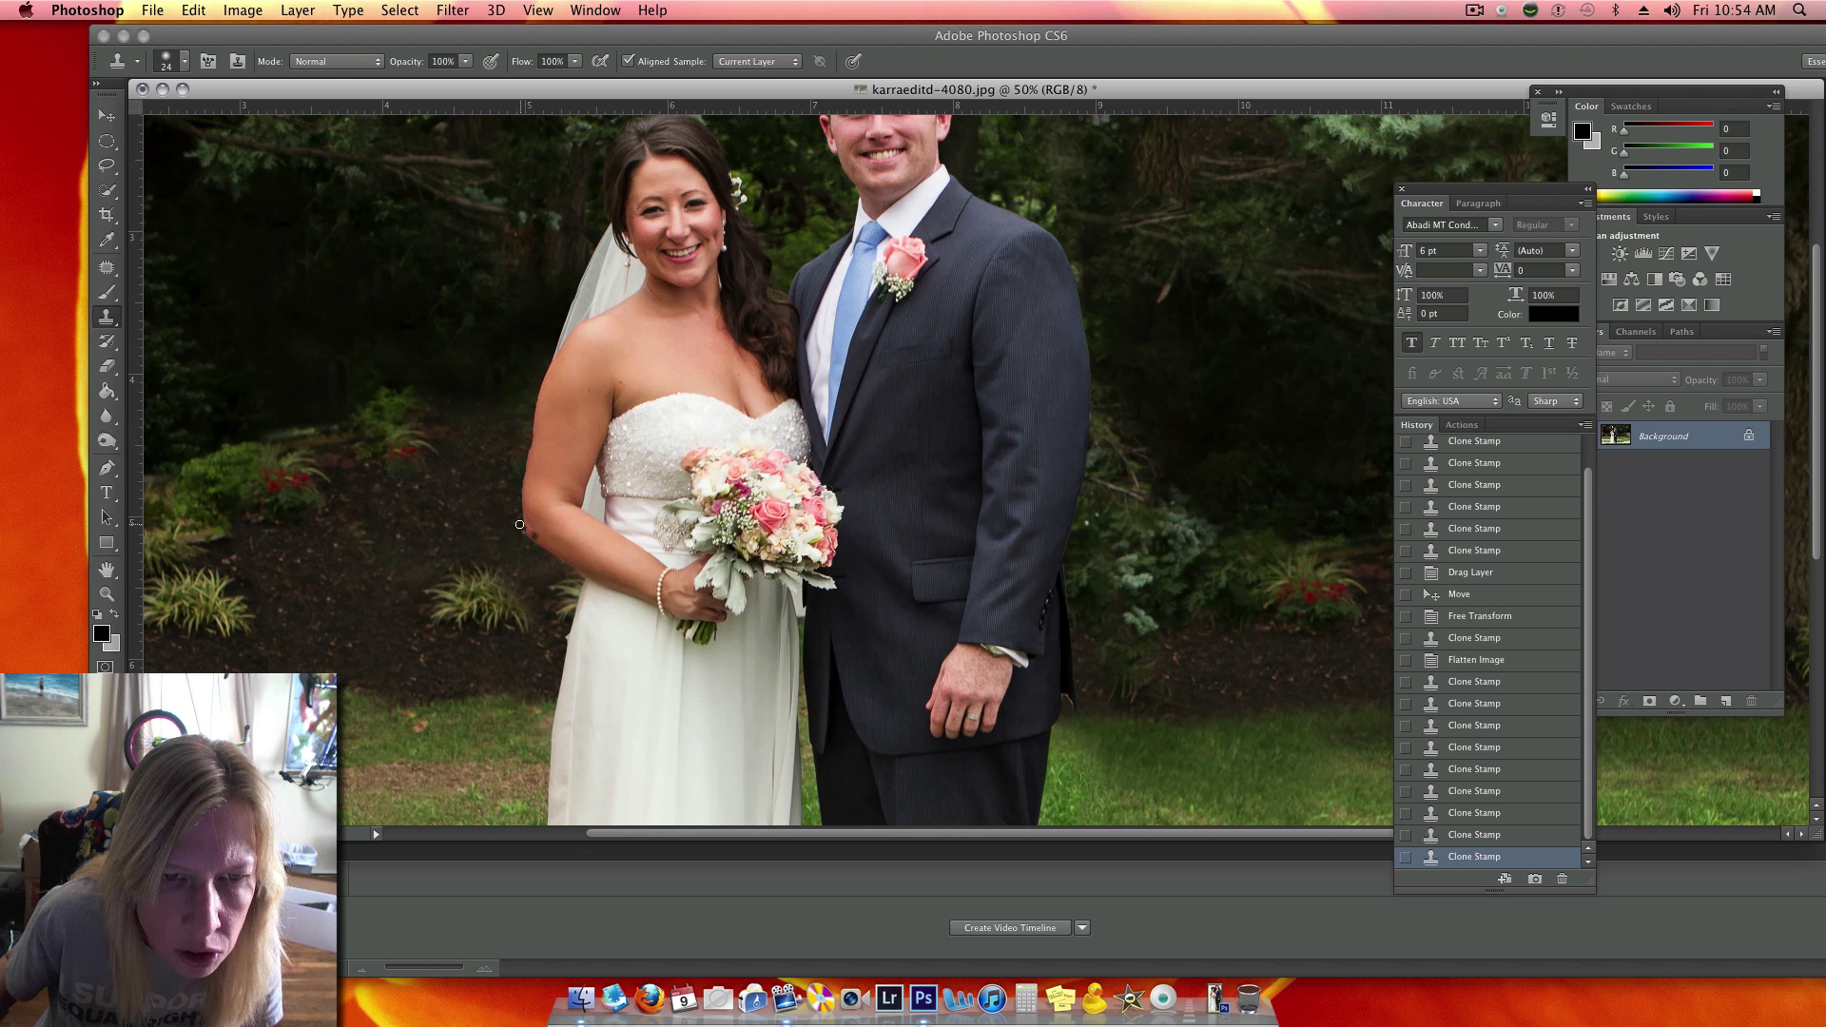
# Soften the outer edge of the bride's arm and shoulder using the Blur tool with a 46 px brush
pyautogui.click(106, 416)
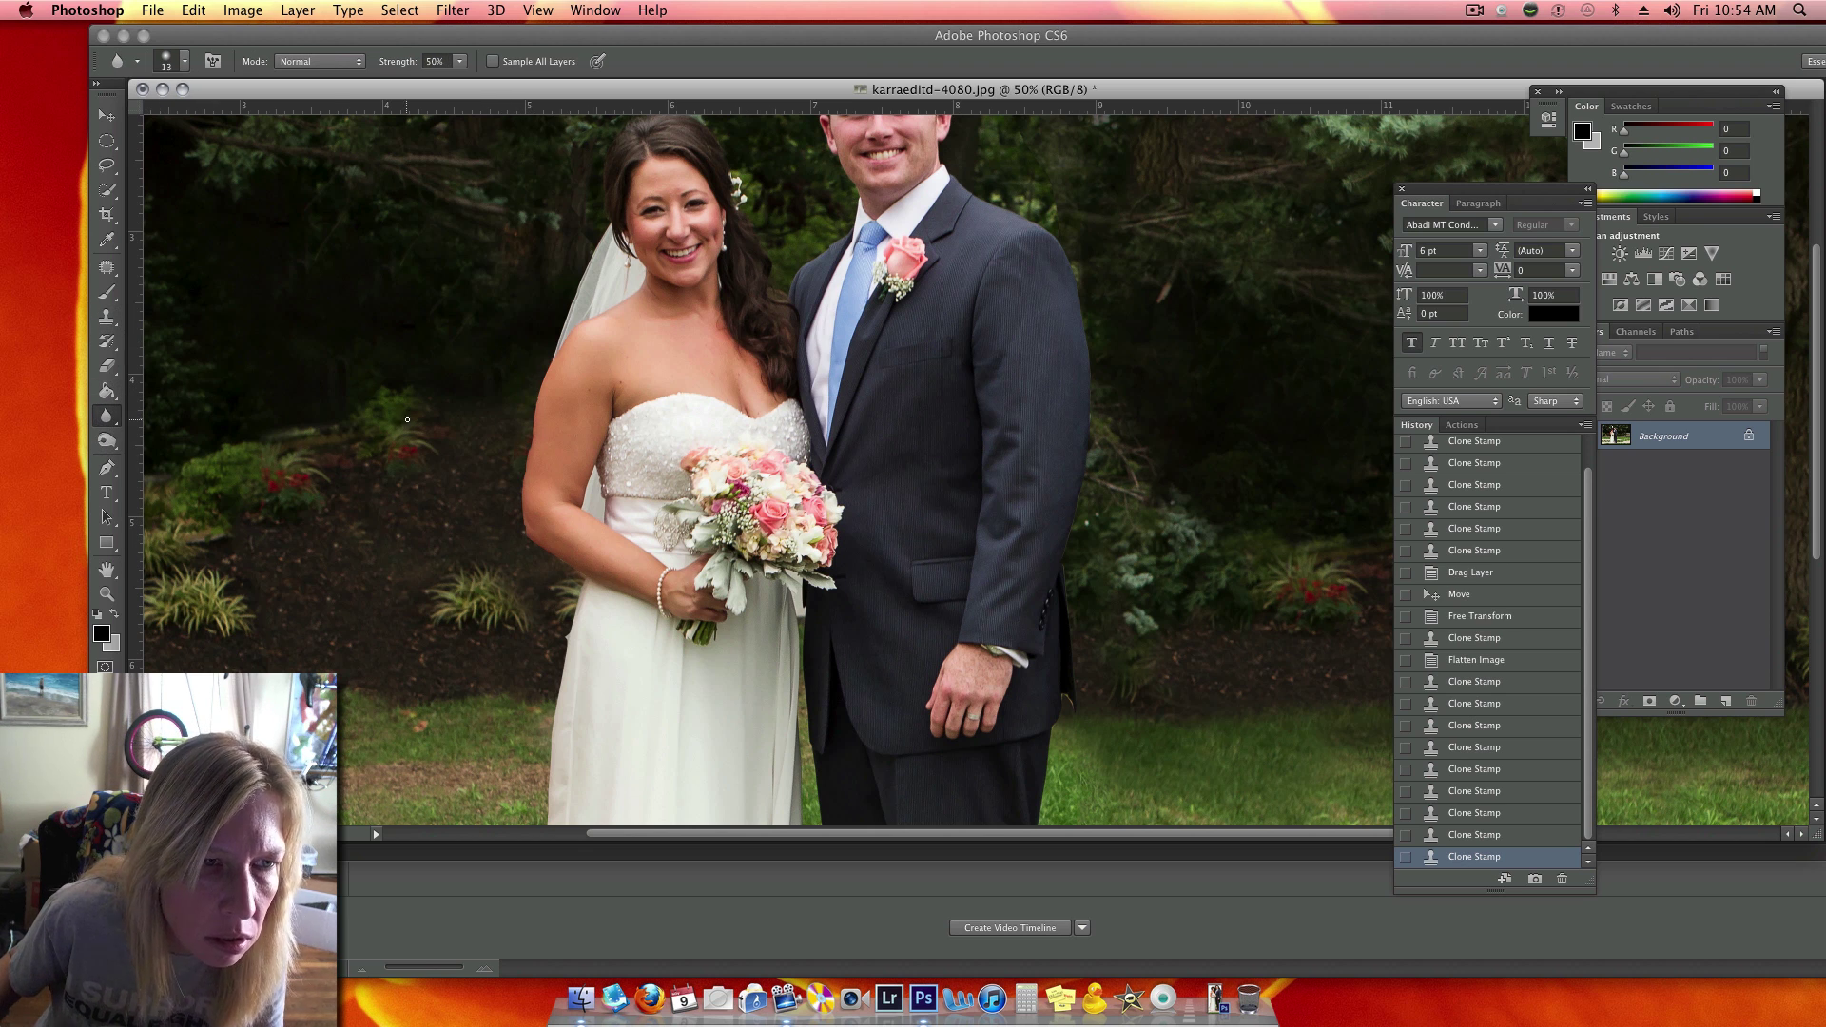
pyautogui.click(184, 62)
pyautogui.moveTo(135, 121); pyautogui.dragTo(157, 123)
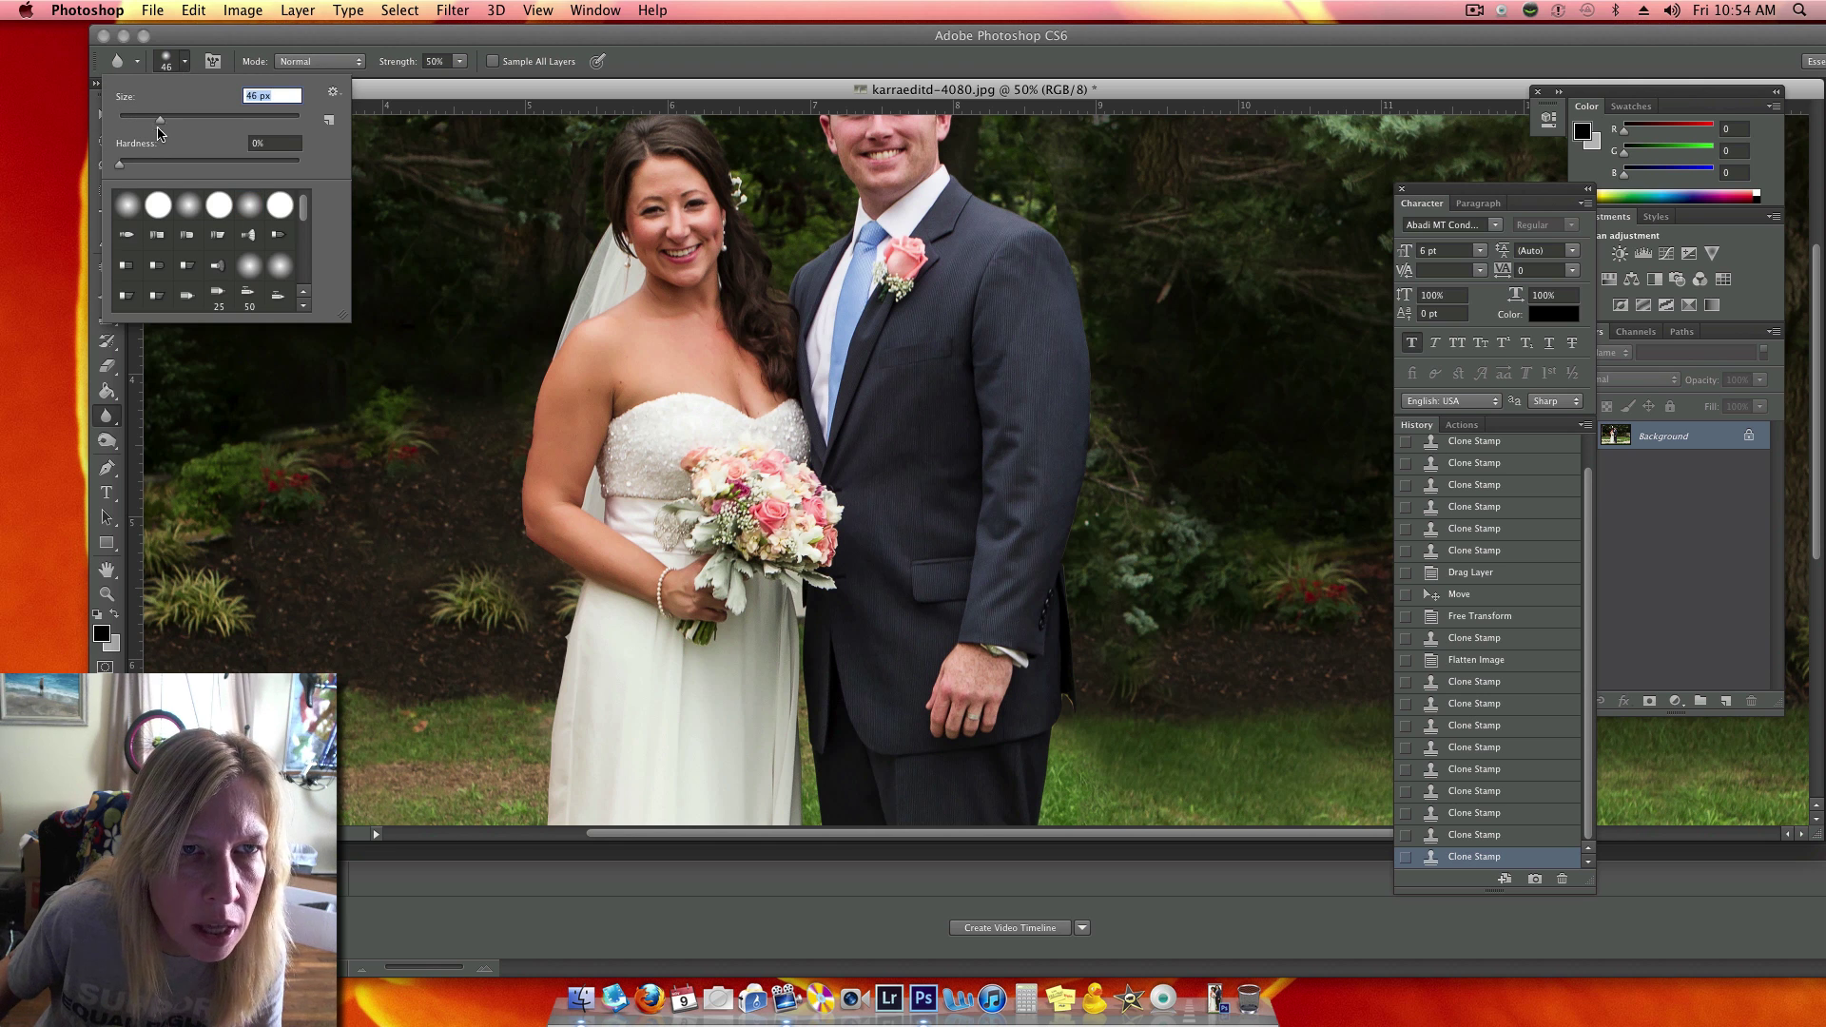
pyautogui.click(528, 445)
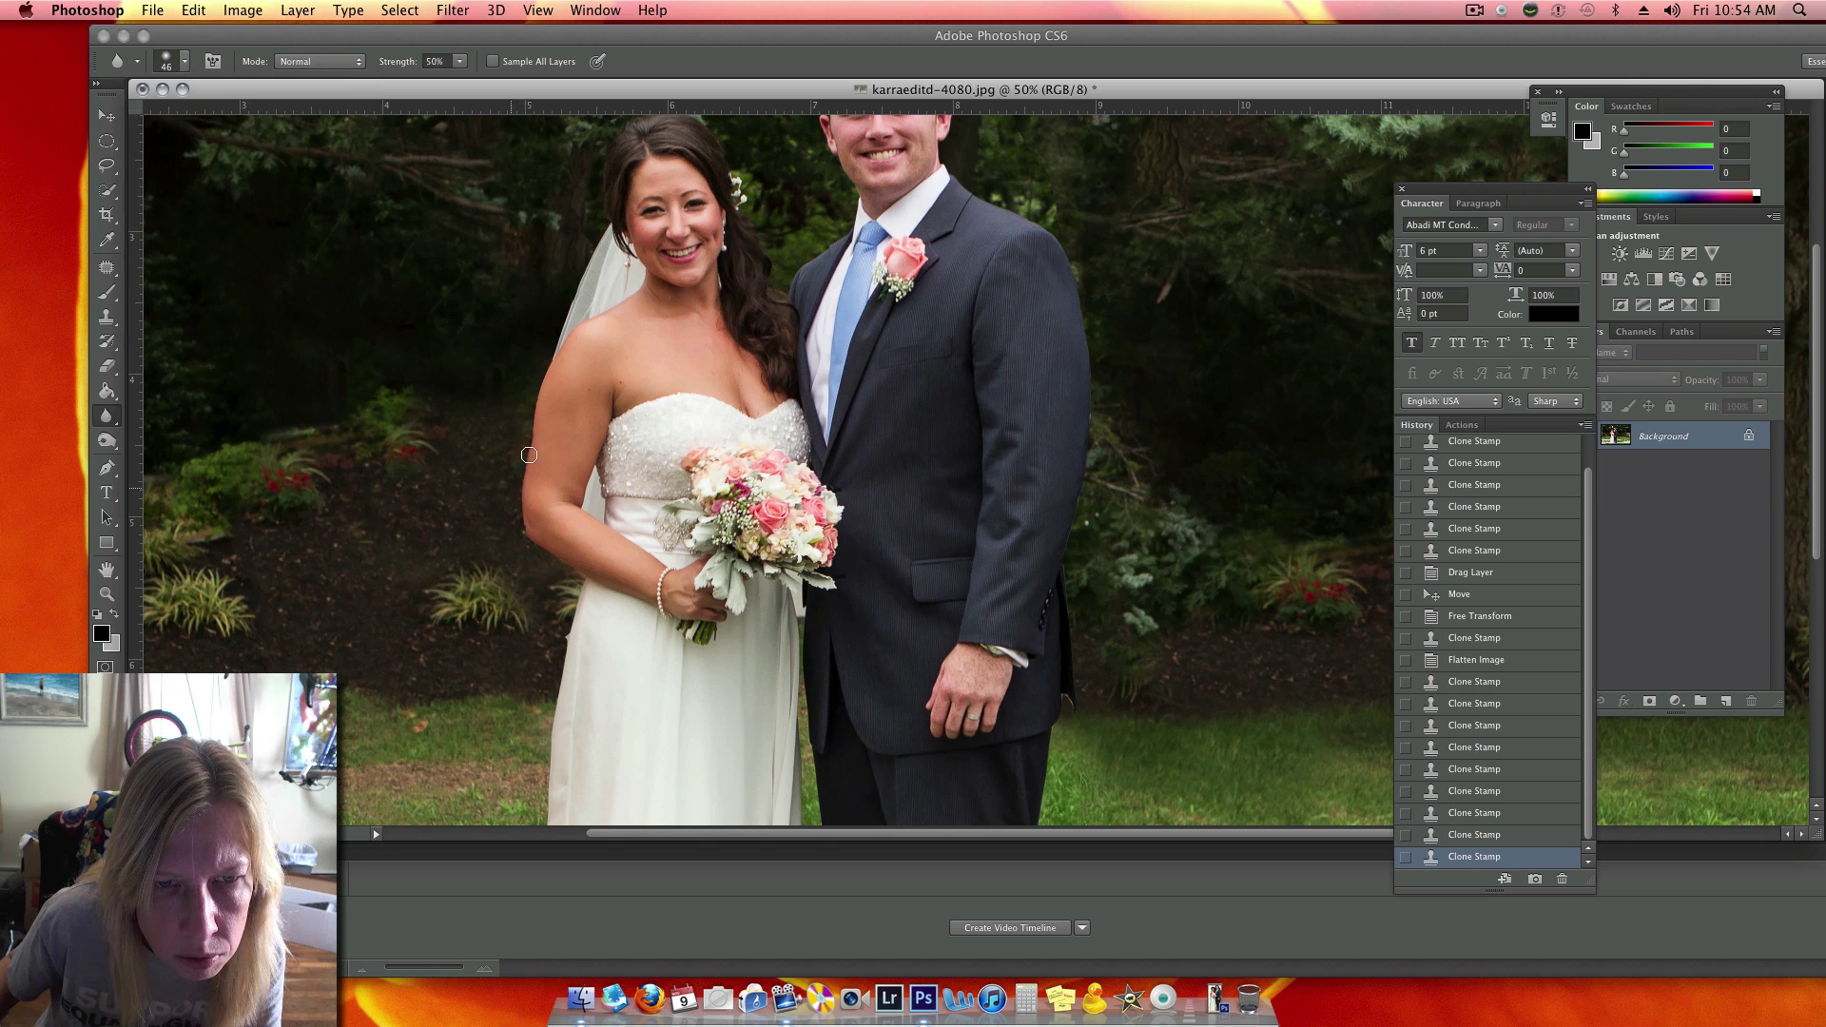
pyautogui.moveTo(542, 420); pyautogui.dragTo(547, 317)
# Set the Clone Stamp brush to 99 px and clone foliage over the background beside the groom's head
pyautogui.scroll(-3, 603, 332)
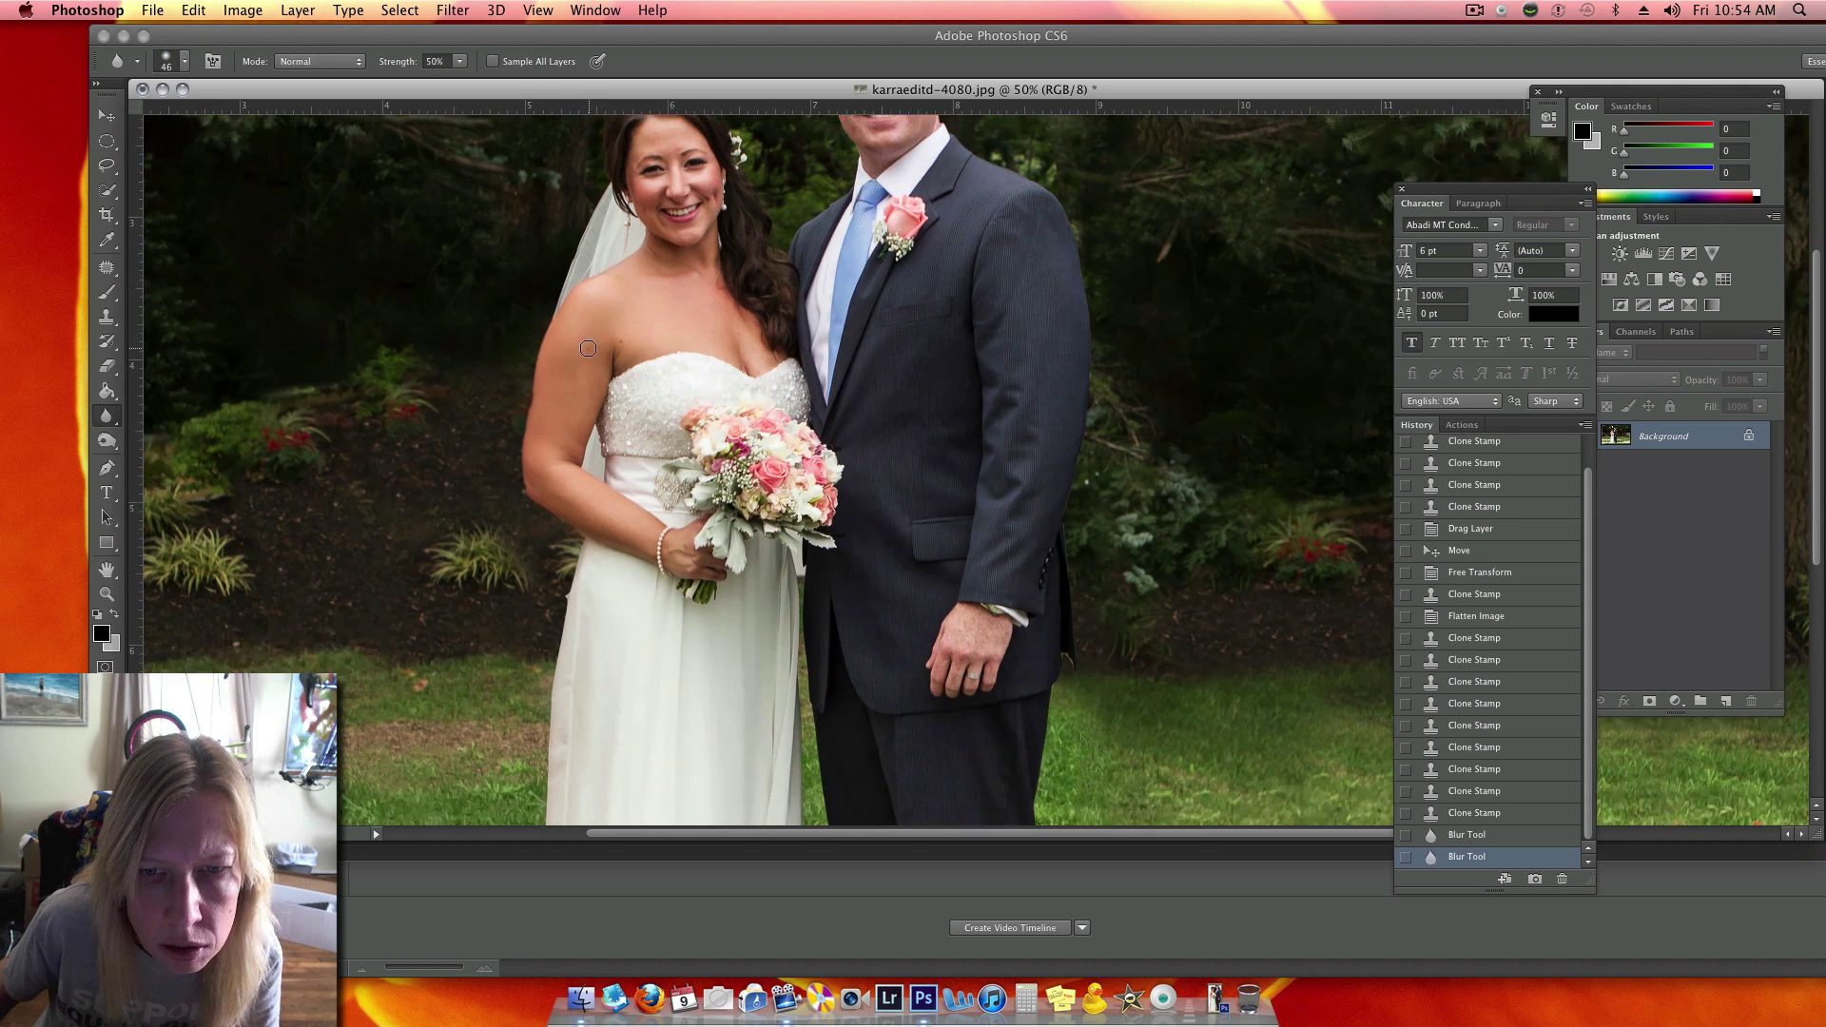
pyautogui.scroll(5, 591, 343)
pyautogui.scroll(3, 590, 343)
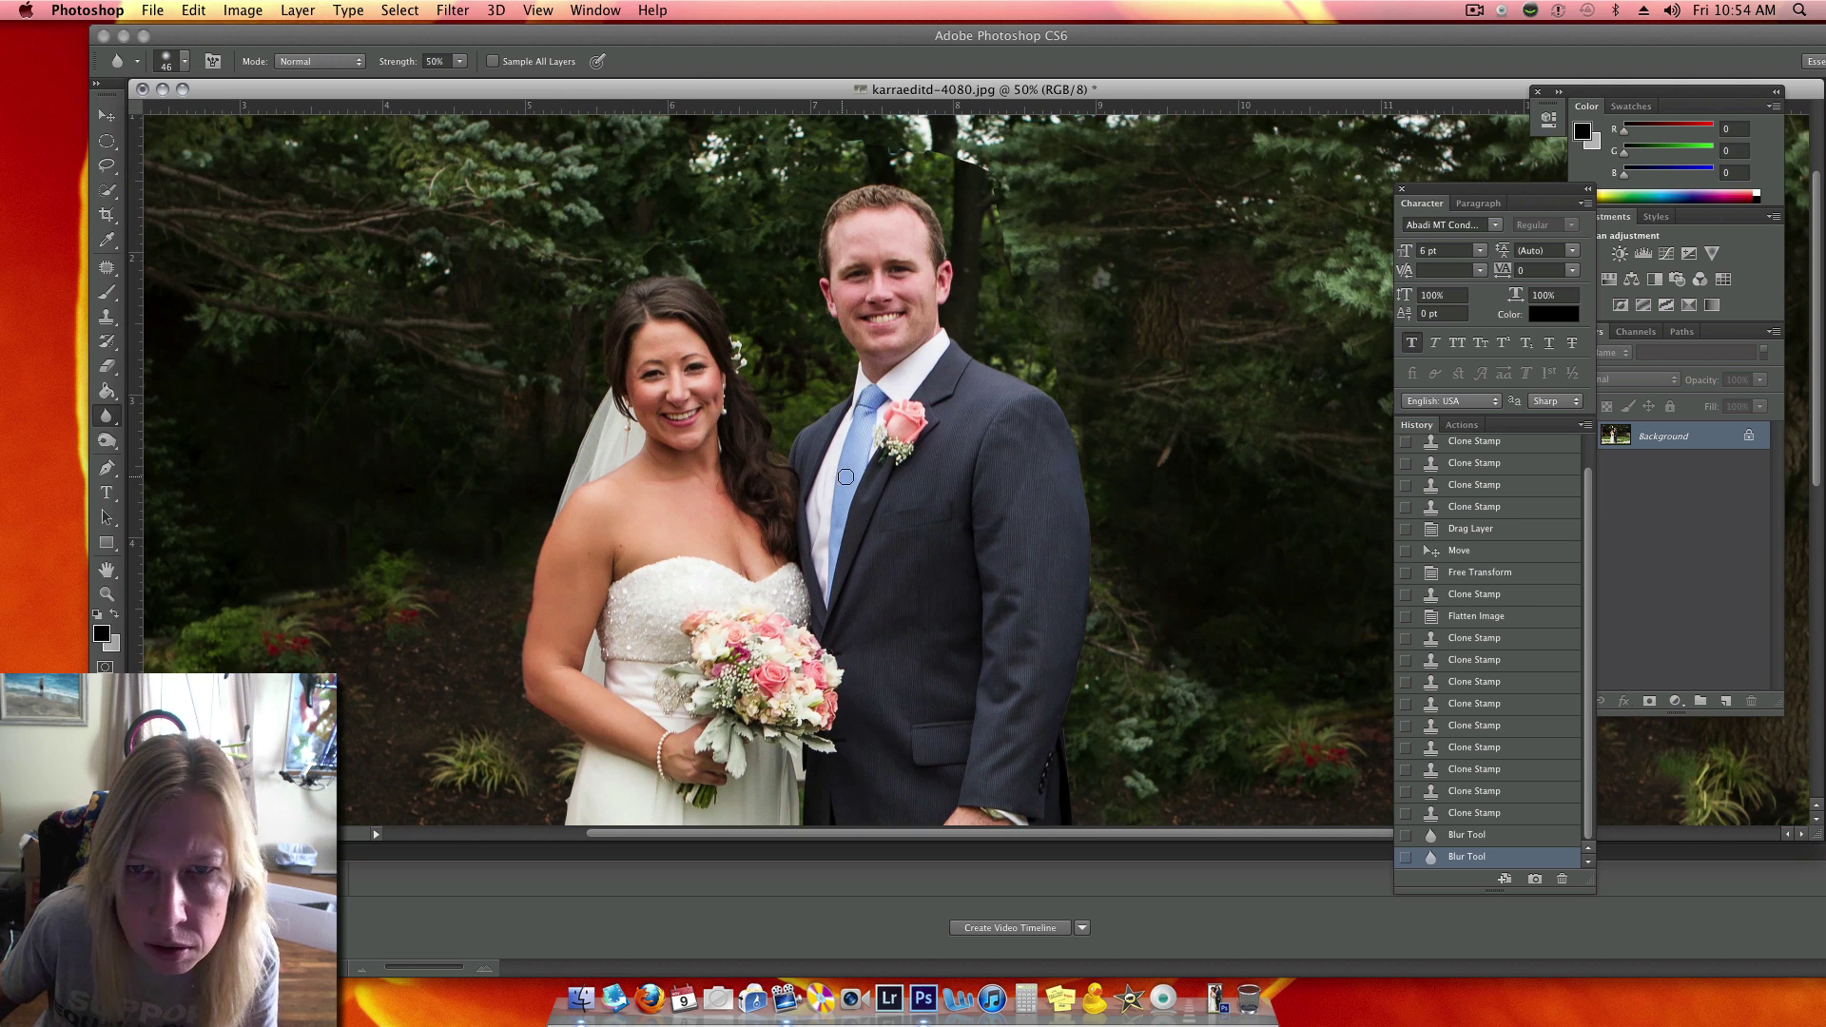
pyautogui.scroll(1, 984, 186)
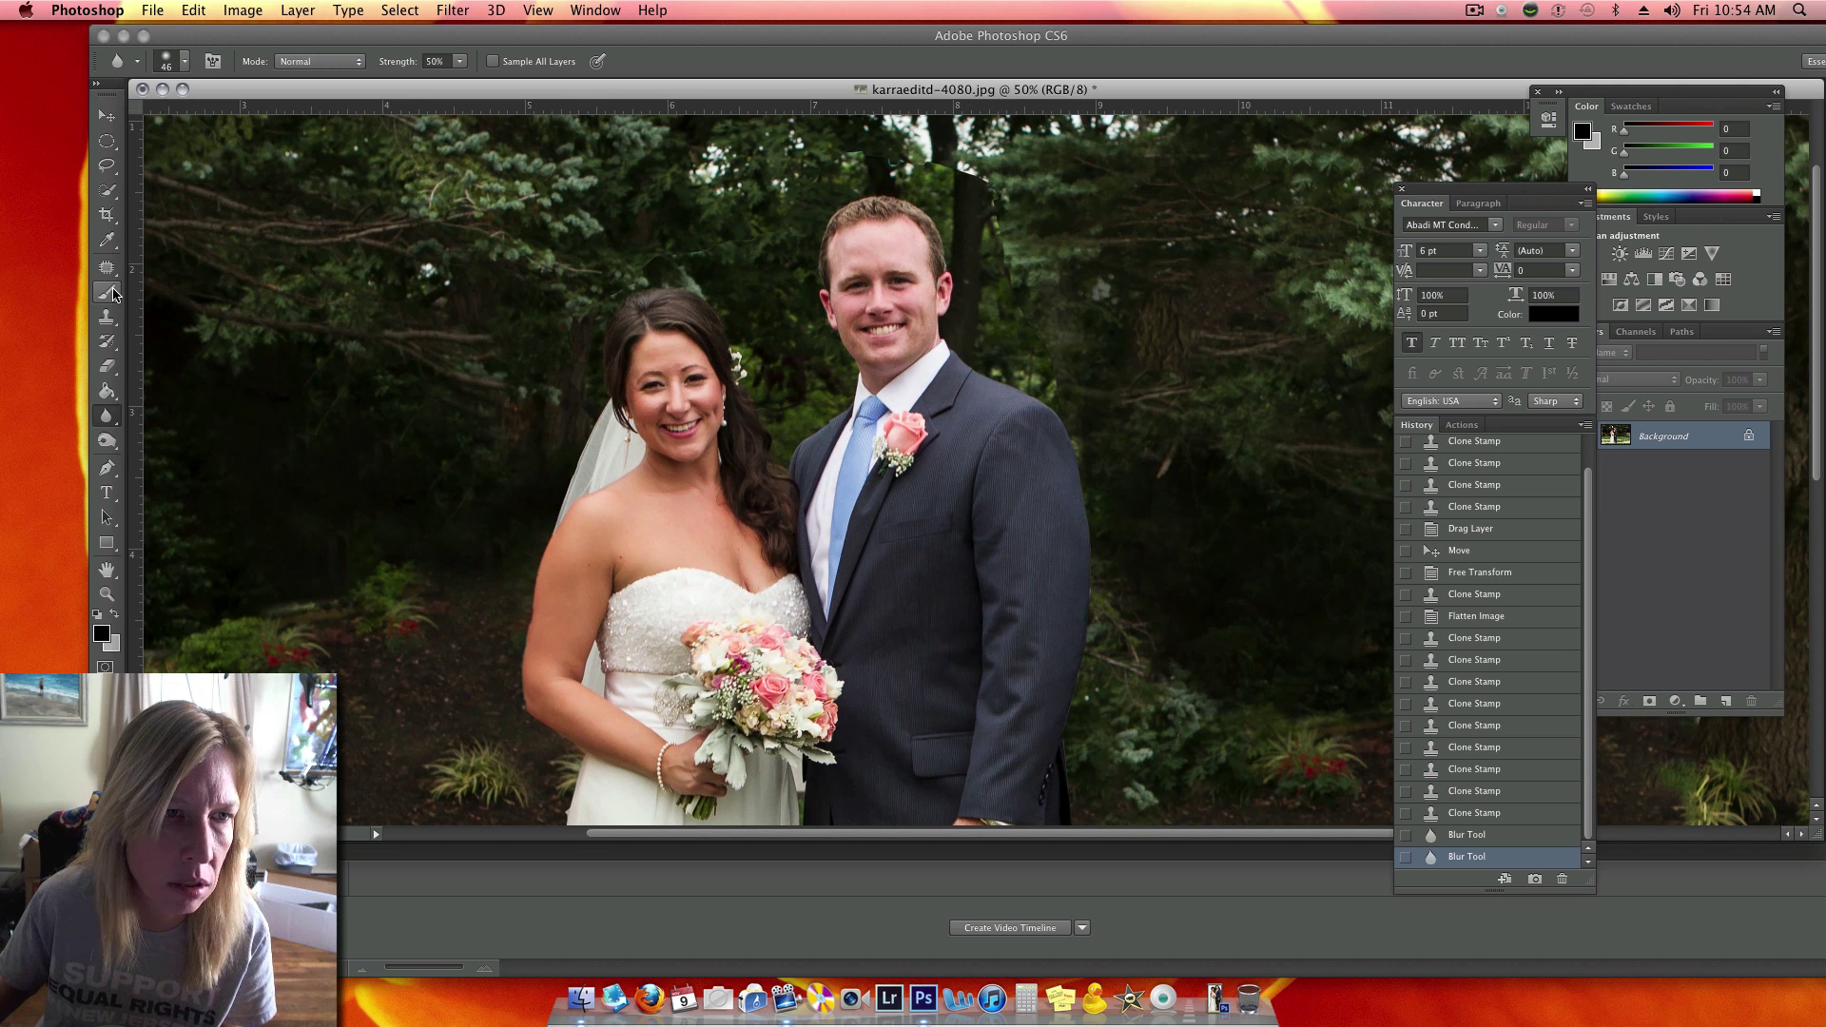
pyautogui.click(108, 317)
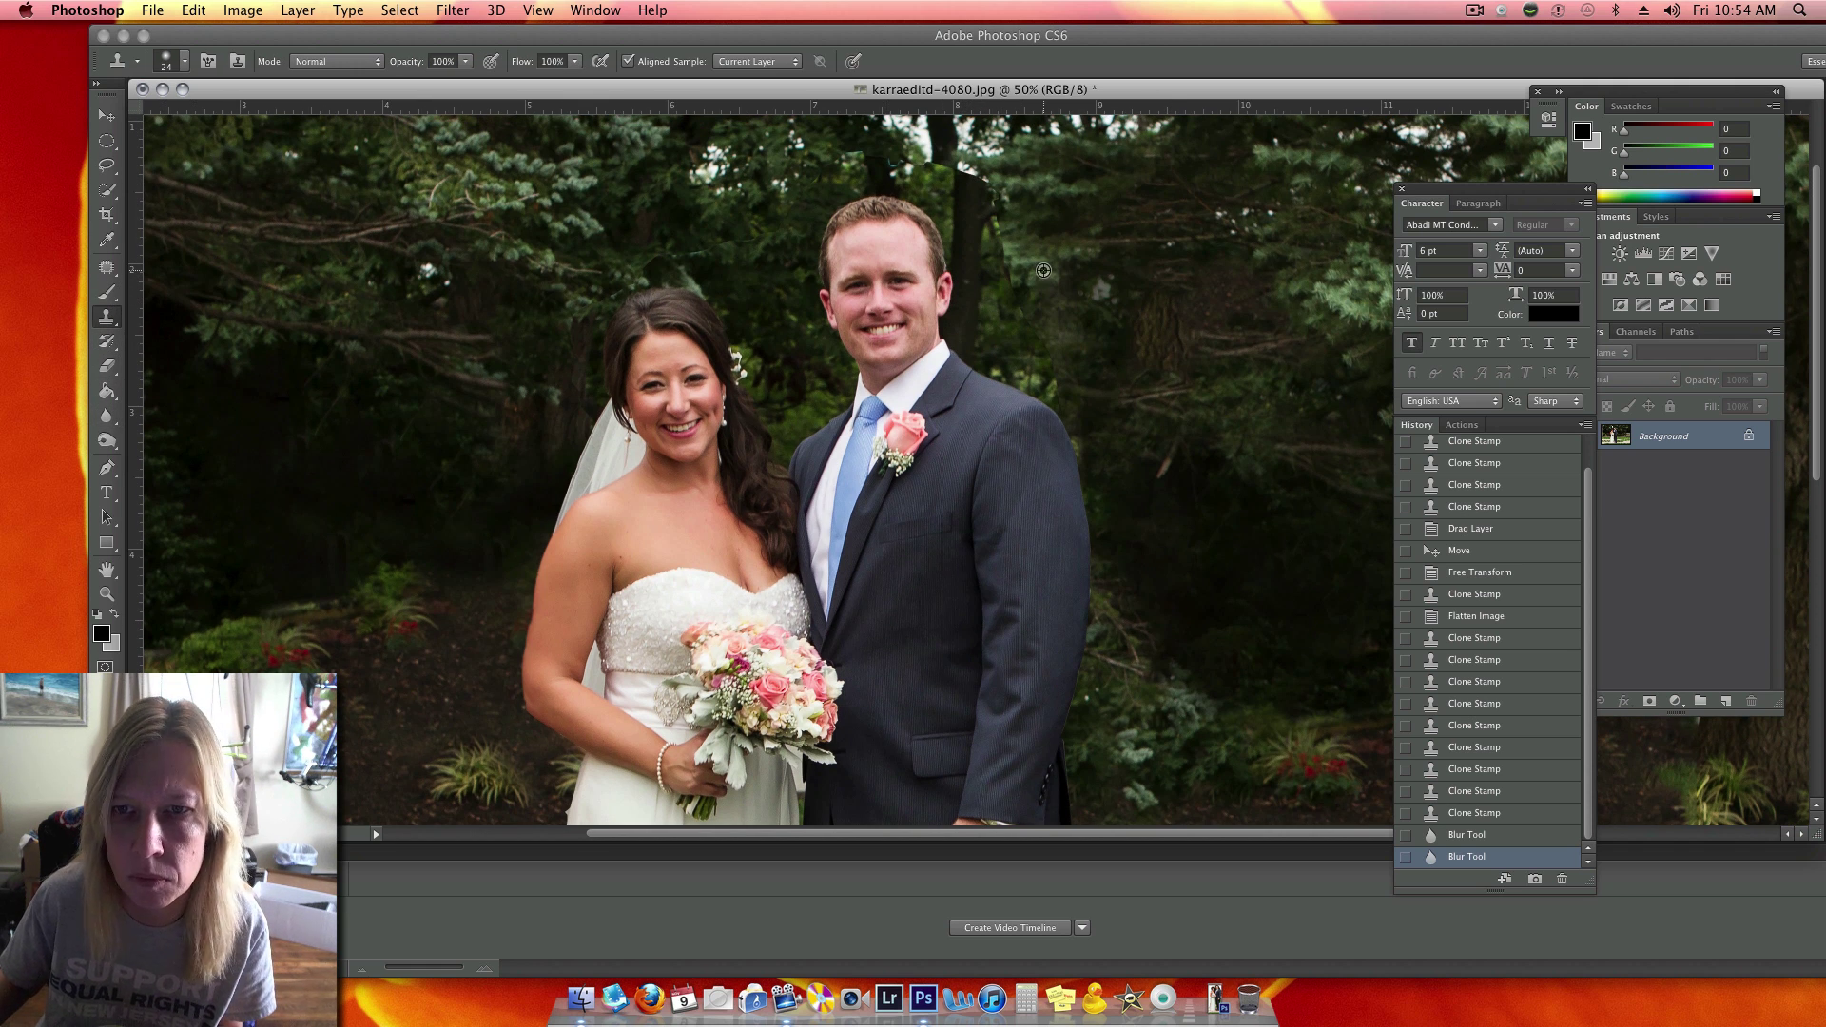
pyautogui.click(177, 64)
pyautogui.moveTo(138, 127); pyautogui.dragTo(209, 126)
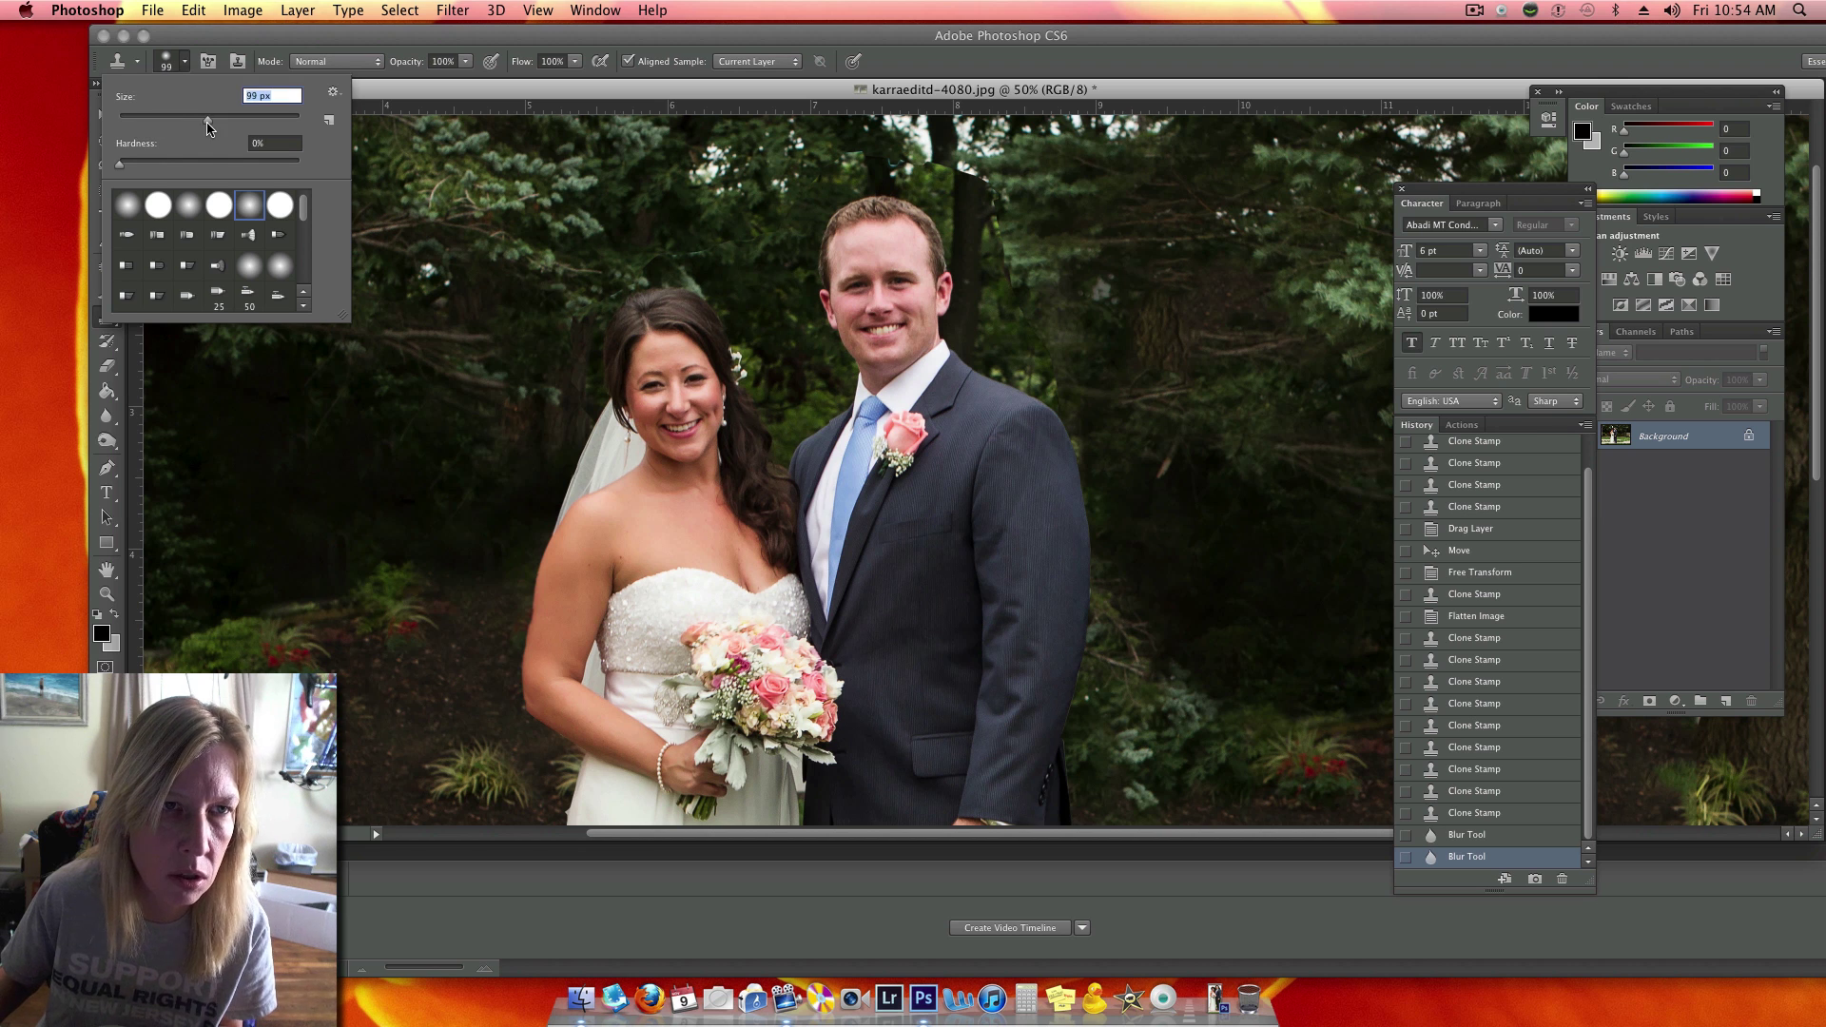
pyautogui.click(1051, 280)
pyautogui.moveTo(962, 155)
pyautogui.mouseDown()
pyautogui.moveTo(1030, 259)
pyautogui.moveTo(1053, 372)
pyautogui.mouseUp()
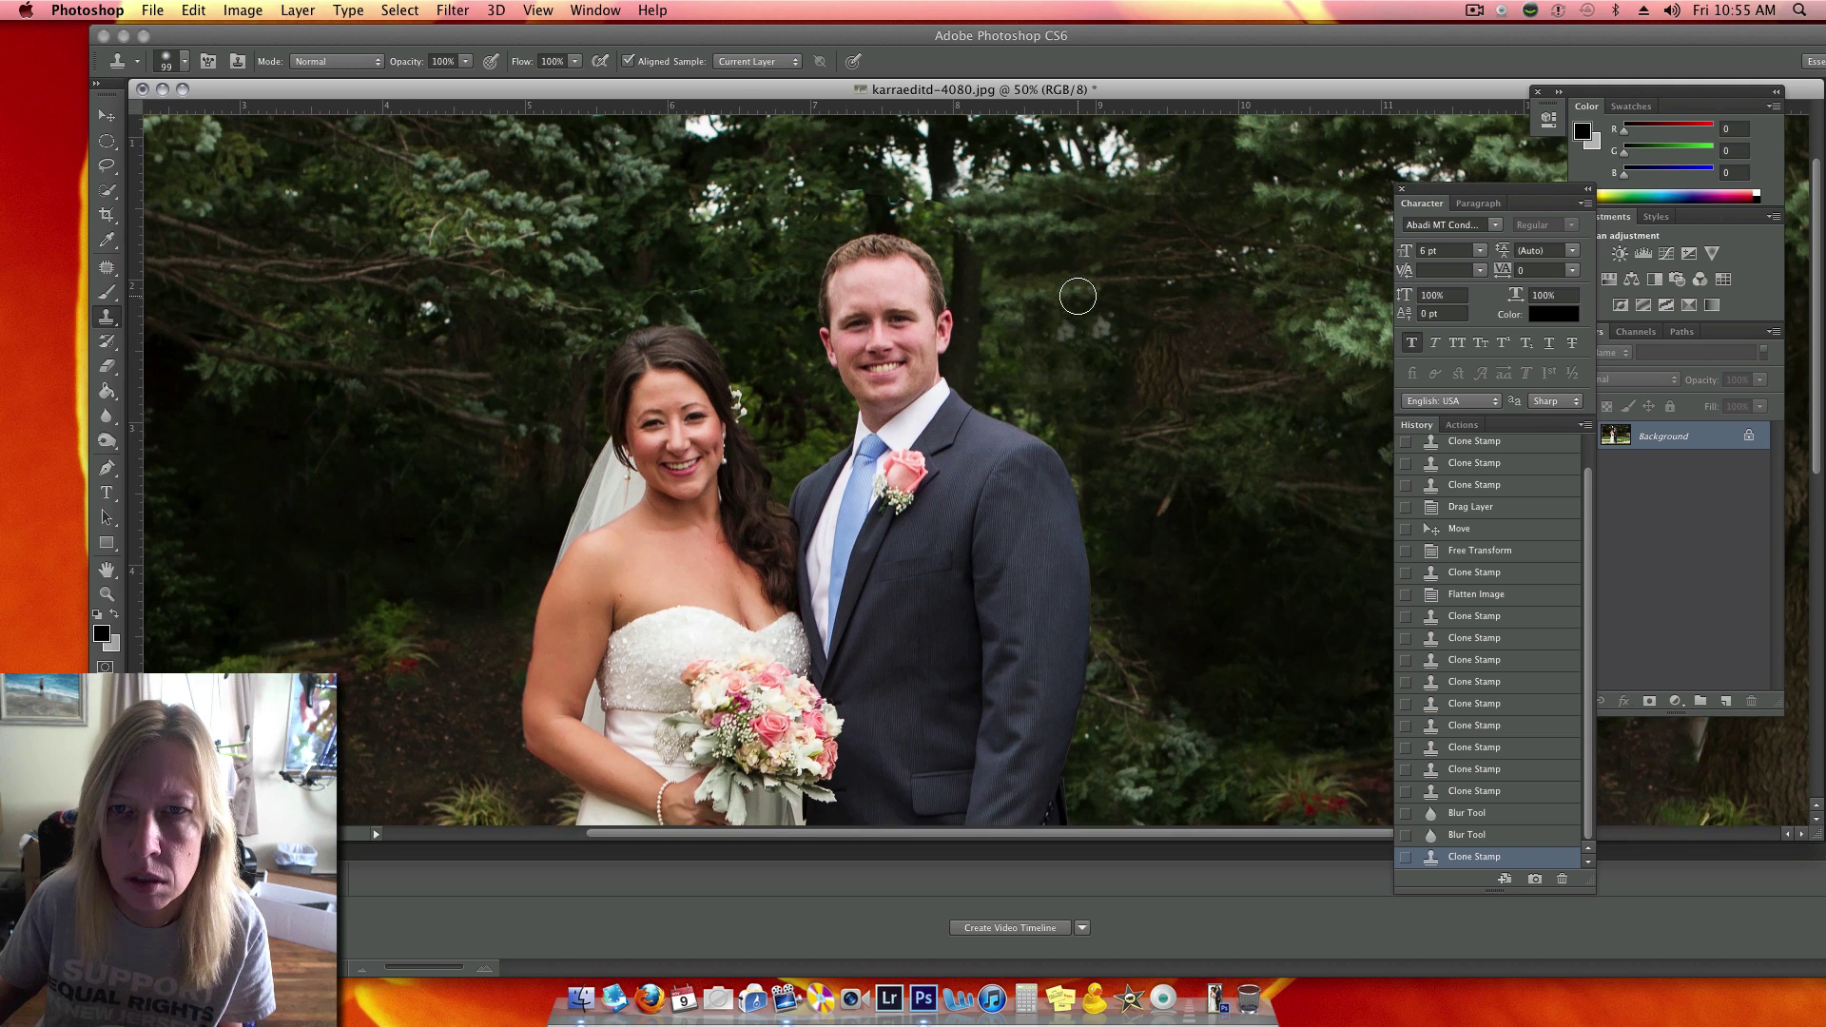
# Clone foliage over the bright gaps and uneven patches in the trees above the couple's heads
pyautogui.scroll(3, 1077, 296)
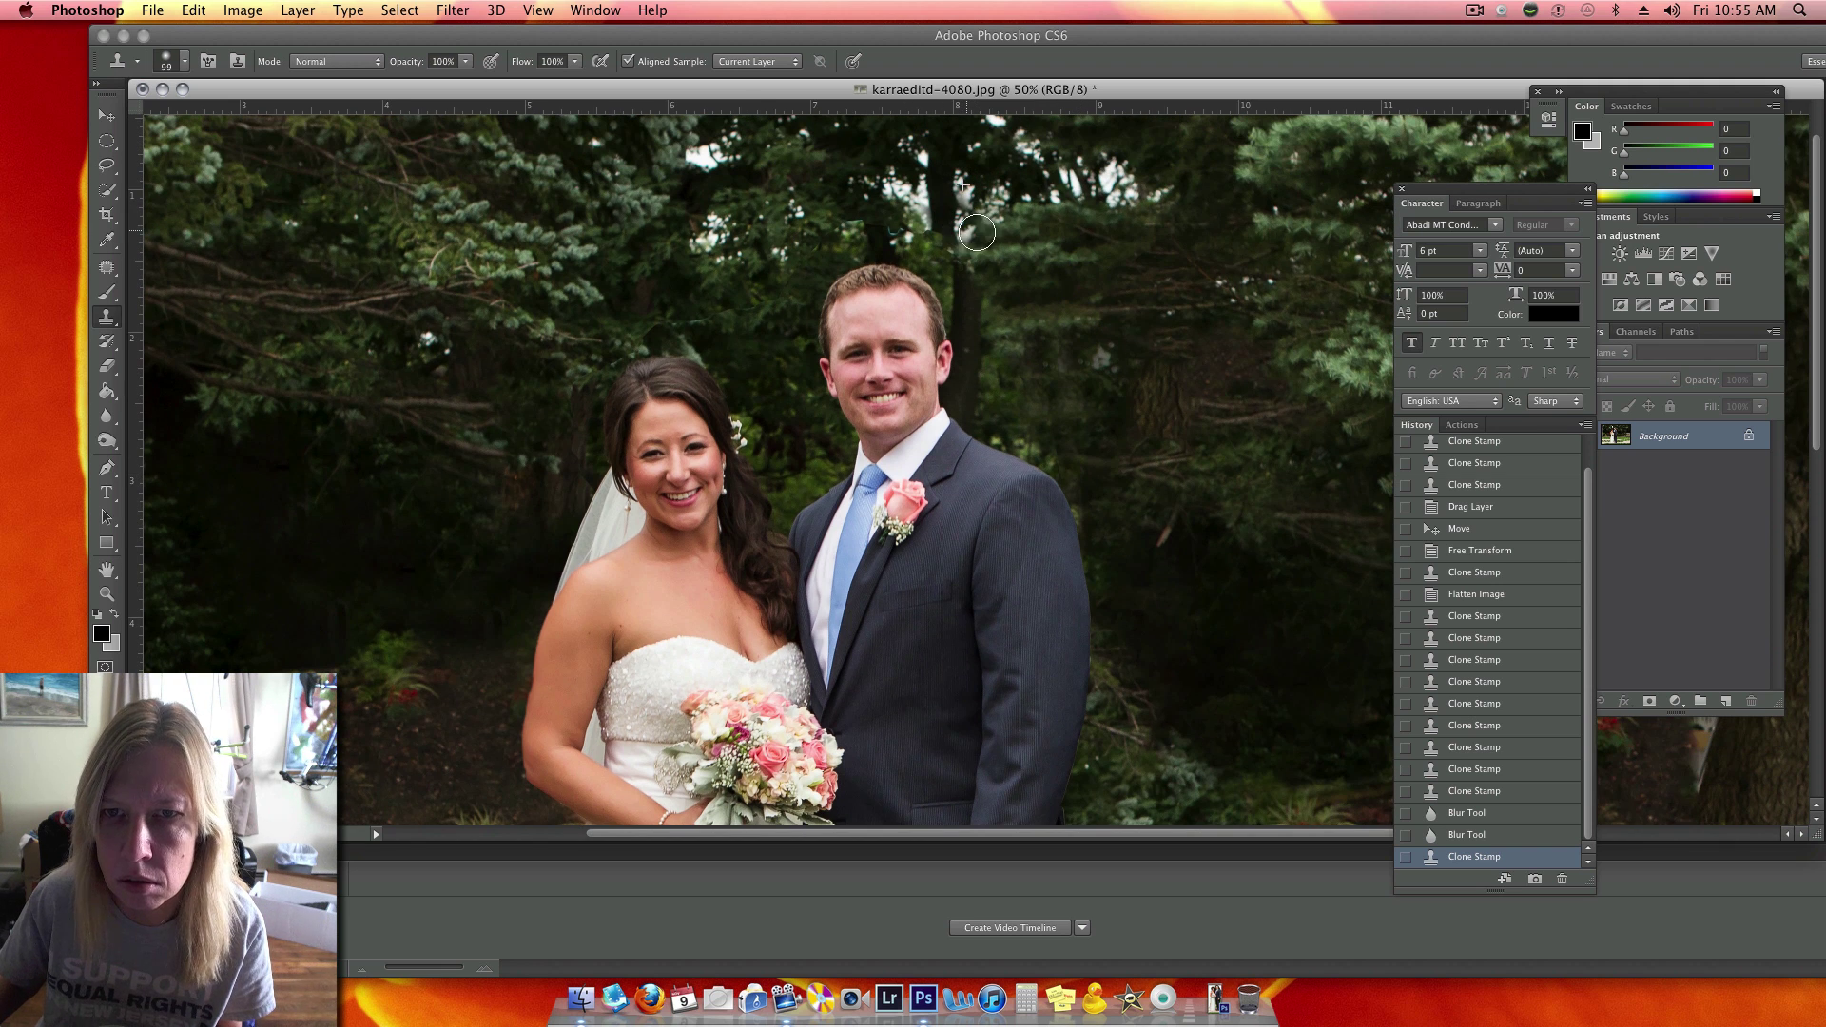
pyautogui.moveTo(969, 232); pyautogui.dragTo(1046, 224)
pyautogui.click(869, 225)
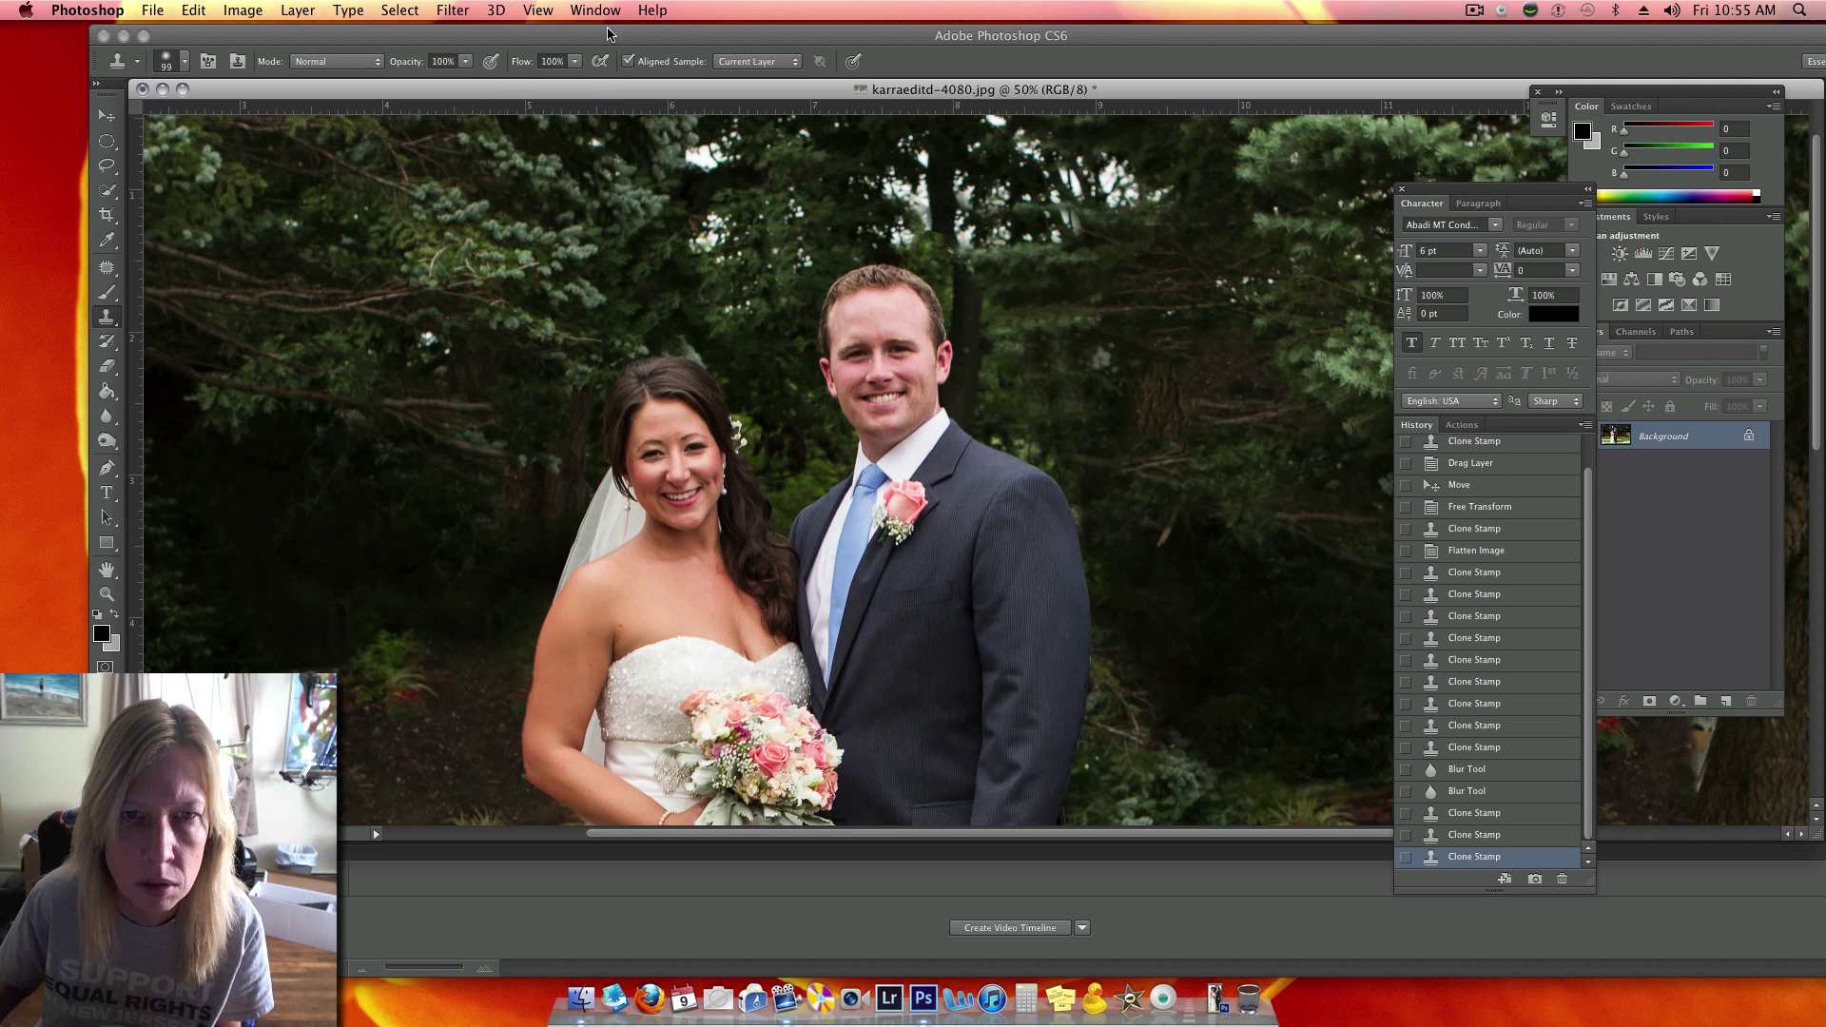
pyautogui.click(647, 235)
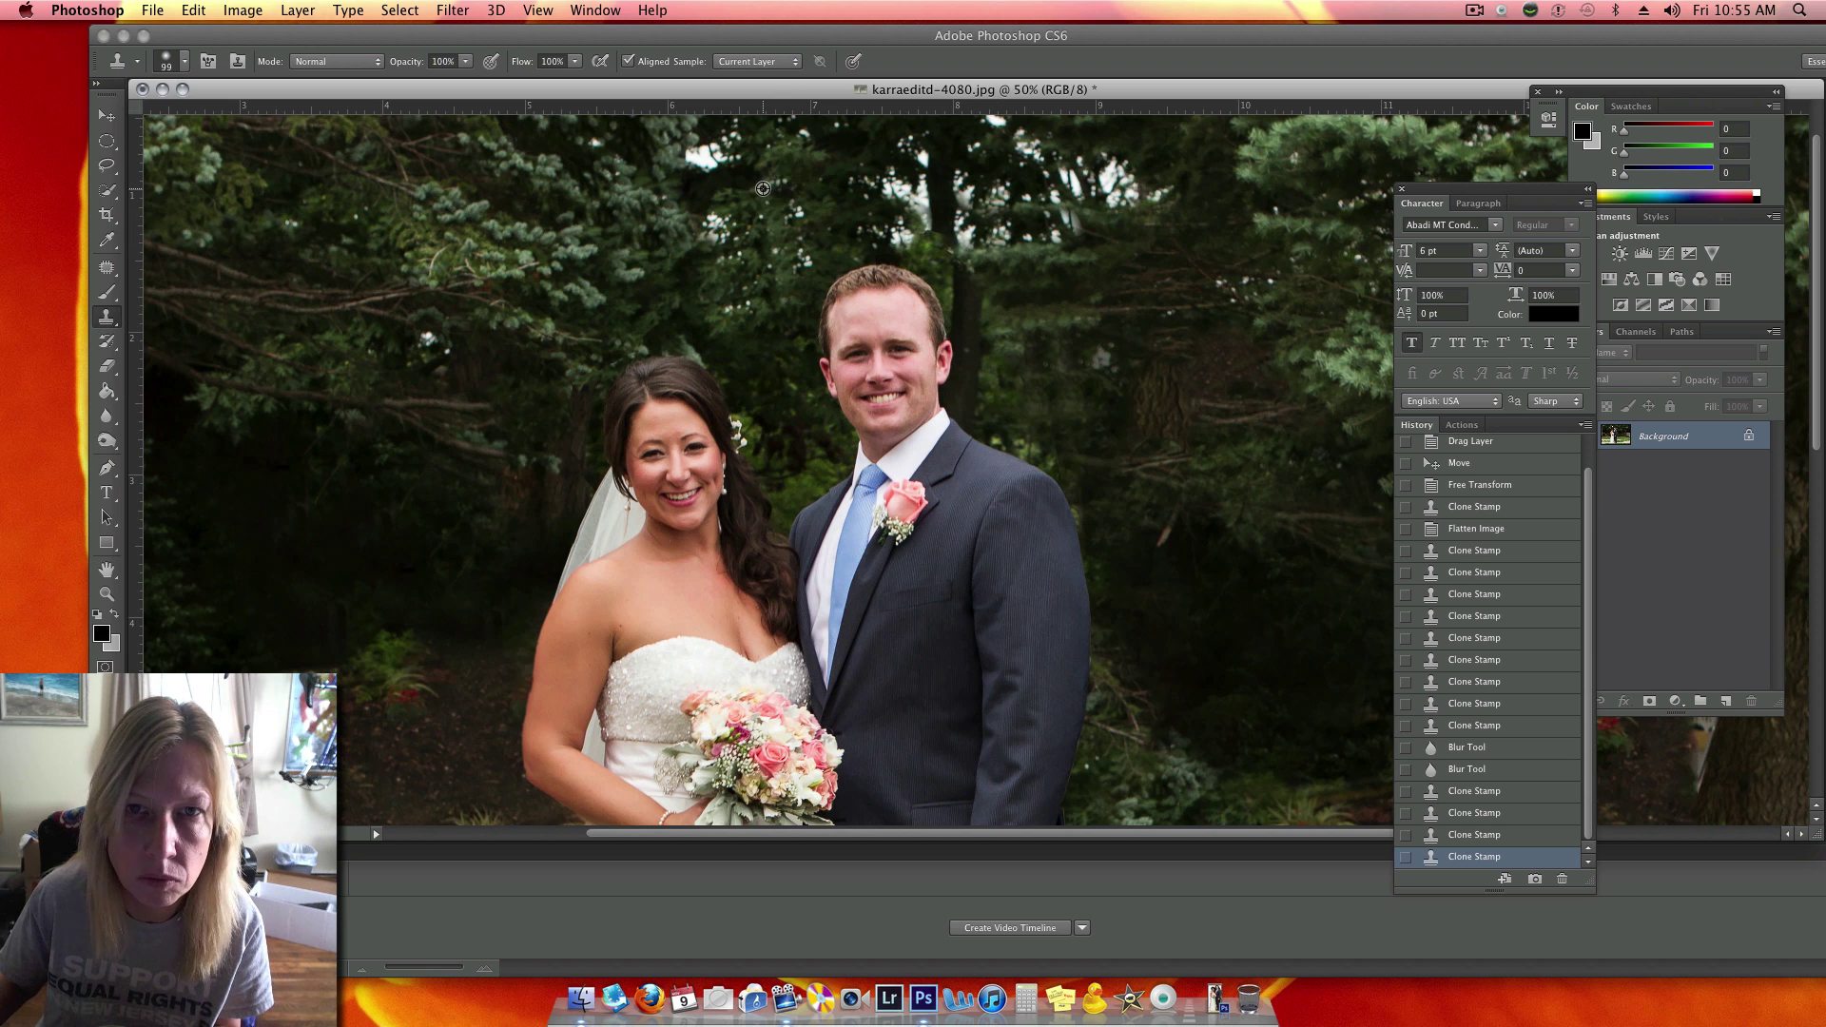
pyautogui.click(804, 191)
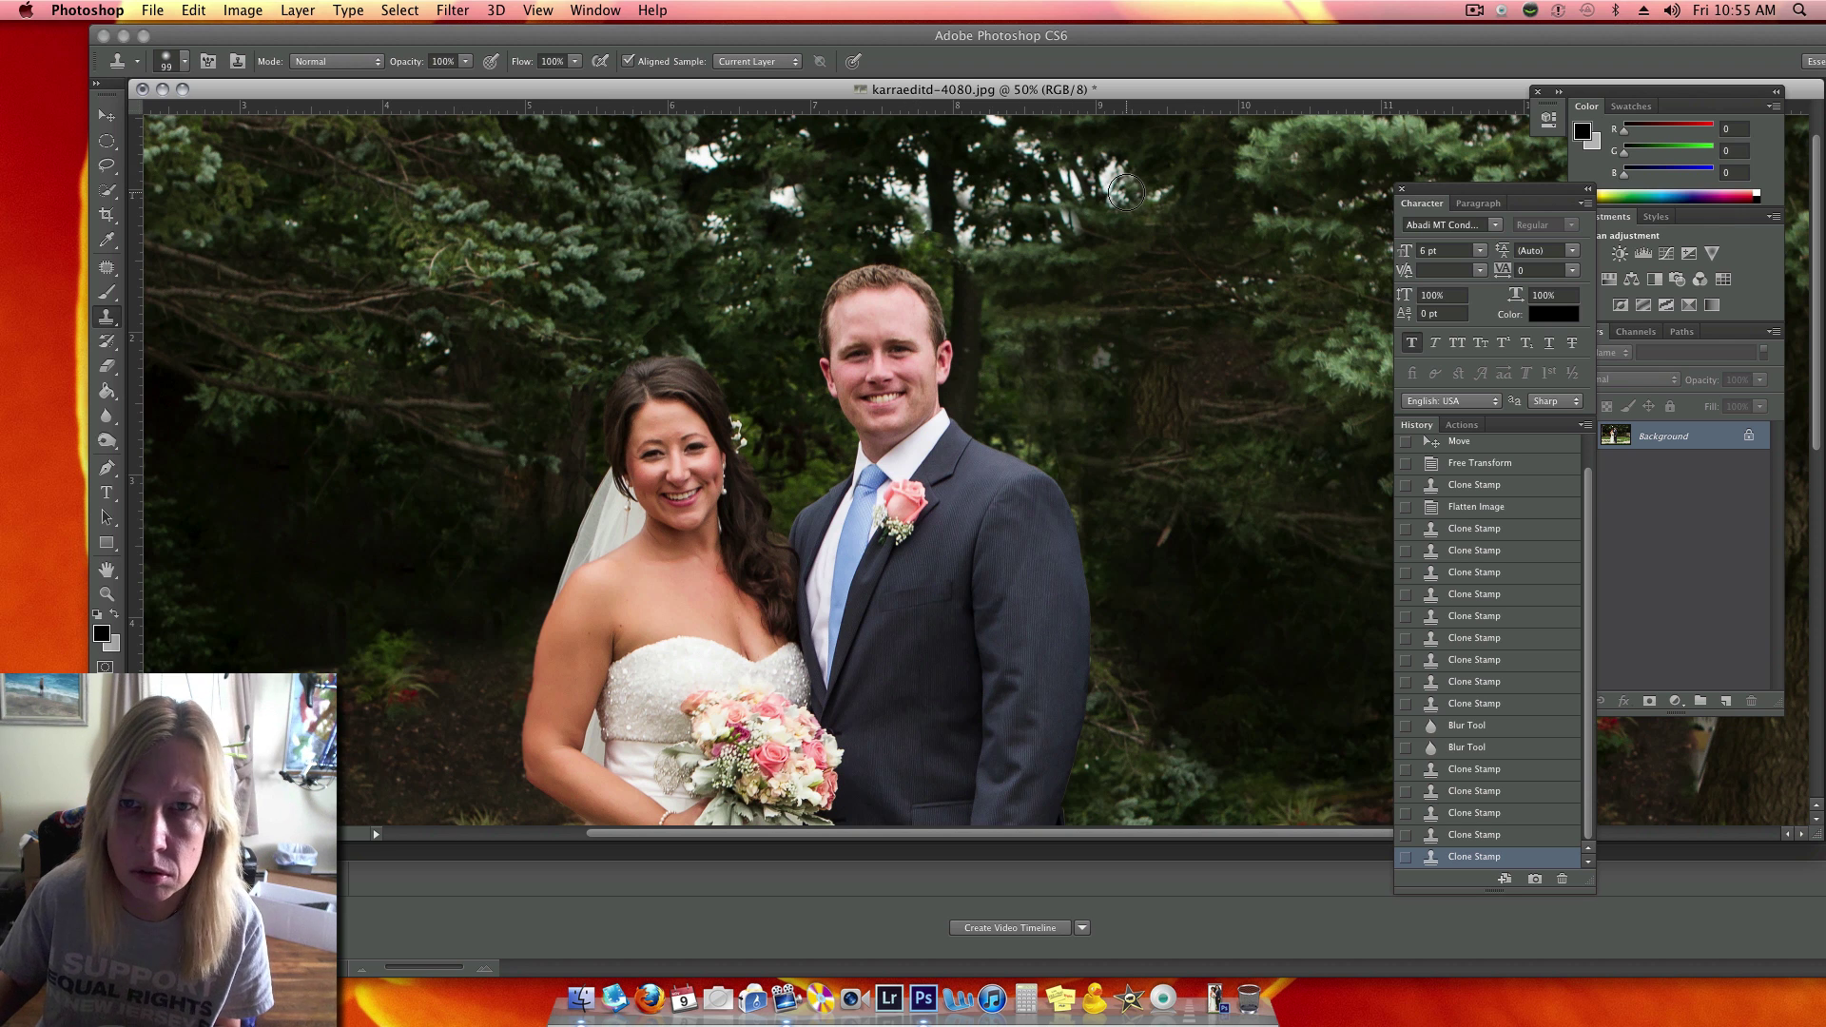
pyautogui.moveTo(1094, 267)
pyautogui.mouseDown()
pyautogui.moveTo(945, 241)
pyautogui.moveTo(939, 226)
pyautogui.moveTo(967, 220)
pyautogui.moveTo(973, 240)
pyautogui.moveTo(961, 186)
pyautogui.moveTo(914, 207)
pyautogui.moveTo(948, 132)
pyautogui.moveTo(894, 203)
pyautogui.moveTo(836, 171)
pyautogui.moveTo(913, 164)
pyautogui.mouseUp()
pyautogui.scroll(3, 1205, 211)
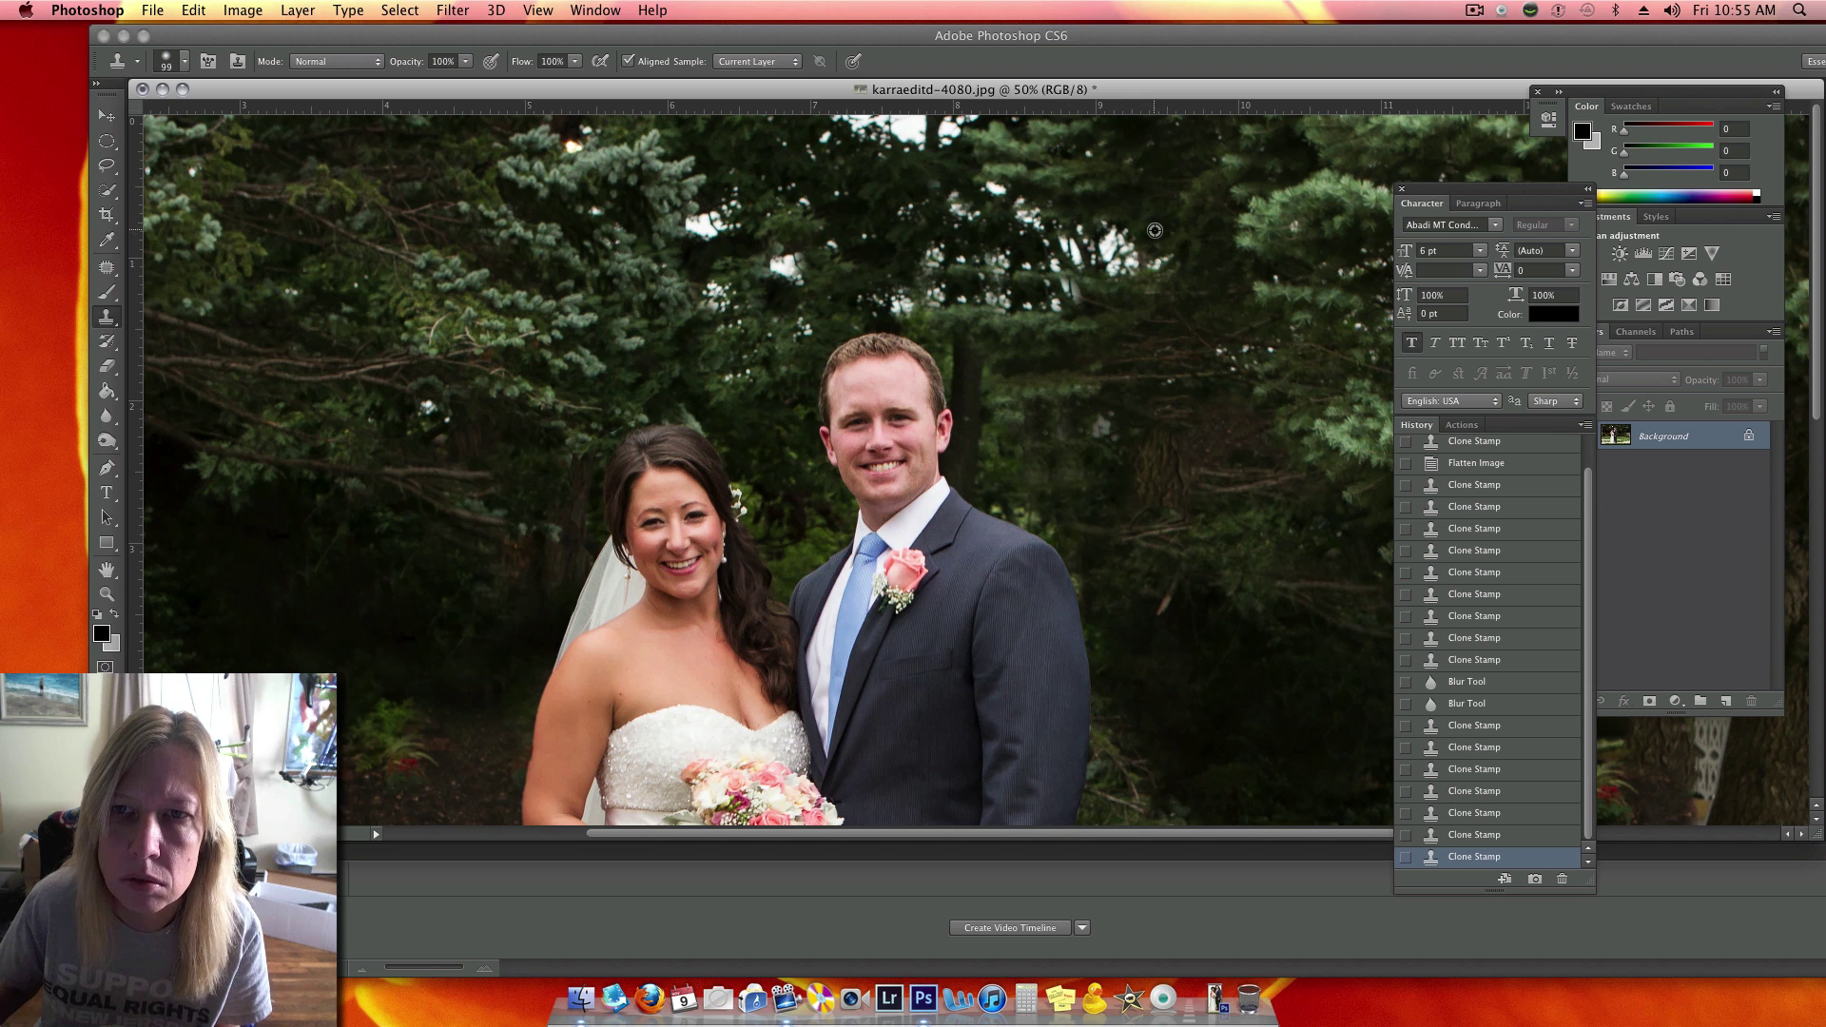
# Resample foliage and rework the trees beside and above the groom's shoulder with the Clone Stamp
pyautogui.keyDown('alt'); pyautogui.click(1094, 440); pyautogui.keyUp('alt')
pyautogui.moveTo(1090, 391)
pyautogui.mouseDown()
pyautogui.moveTo(1006, 387)
pyautogui.moveTo(1077, 393)
pyautogui.moveTo(1049, 362)
pyautogui.moveTo(1089, 321)
pyautogui.moveTo(1048, 307)
pyautogui.moveTo(1085, 290)
pyautogui.moveTo(1062, 253)
pyautogui.moveTo(1121, 284)
pyautogui.moveTo(1160, 255)
pyautogui.moveTo(1082, 282)
pyautogui.moveTo(1122, 258)
pyautogui.moveTo(1020, 267)
pyautogui.moveTo(1042, 244)
pyautogui.moveTo(981, 296)
pyautogui.moveTo(968, 241)
pyautogui.moveTo(990, 234)
pyautogui.moveTo(946, 204)
pyautogui.moveTo(1041, 189)
pyautogui.moveTo(940, 135)
pyautogui.moveTo(1020, 143)
pyautogui.mouseUp()
pyautogui.keyDown('alt'); pyautogui.click(1222, 637); pyautogui.keyUp('alt')
pyautogui.keyDown('alt'); pyautogui.click(663, 278); pyautogui.keyUp('alt')
pyautogui.click(1122, 258)
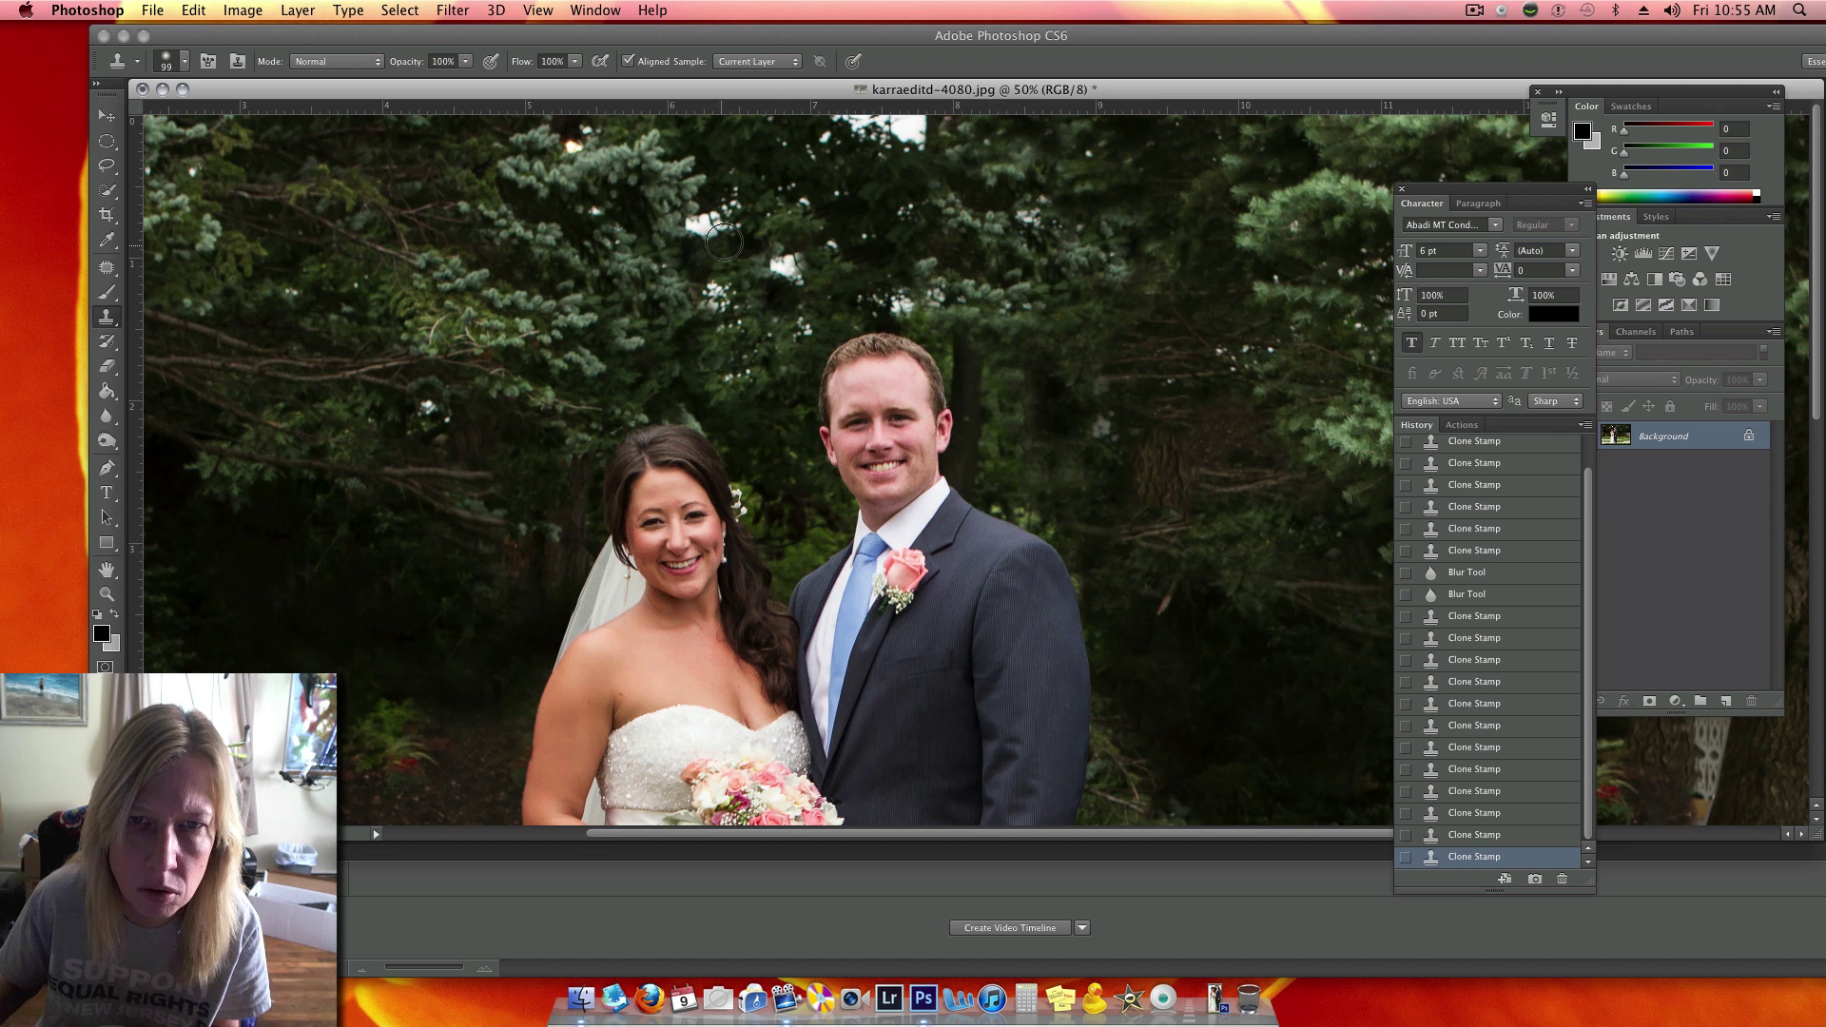
# Clone dark foliage over the background beside the bride's head and veil
pyautogui.scroll(-2, 561, 328)
pyautogui.keyDown('alt'); pyautogui.click(635, 283); pyautogui.keyUp('alt')
pyautogui.moveTo(653, 352)
pyautogui.mouseDown()
pyautogui.moveTo(573, 403)
pyautogui.moveTo(562, 504)
pyautogui.moveTo(496, 554)
pyautogui.mouseUp()
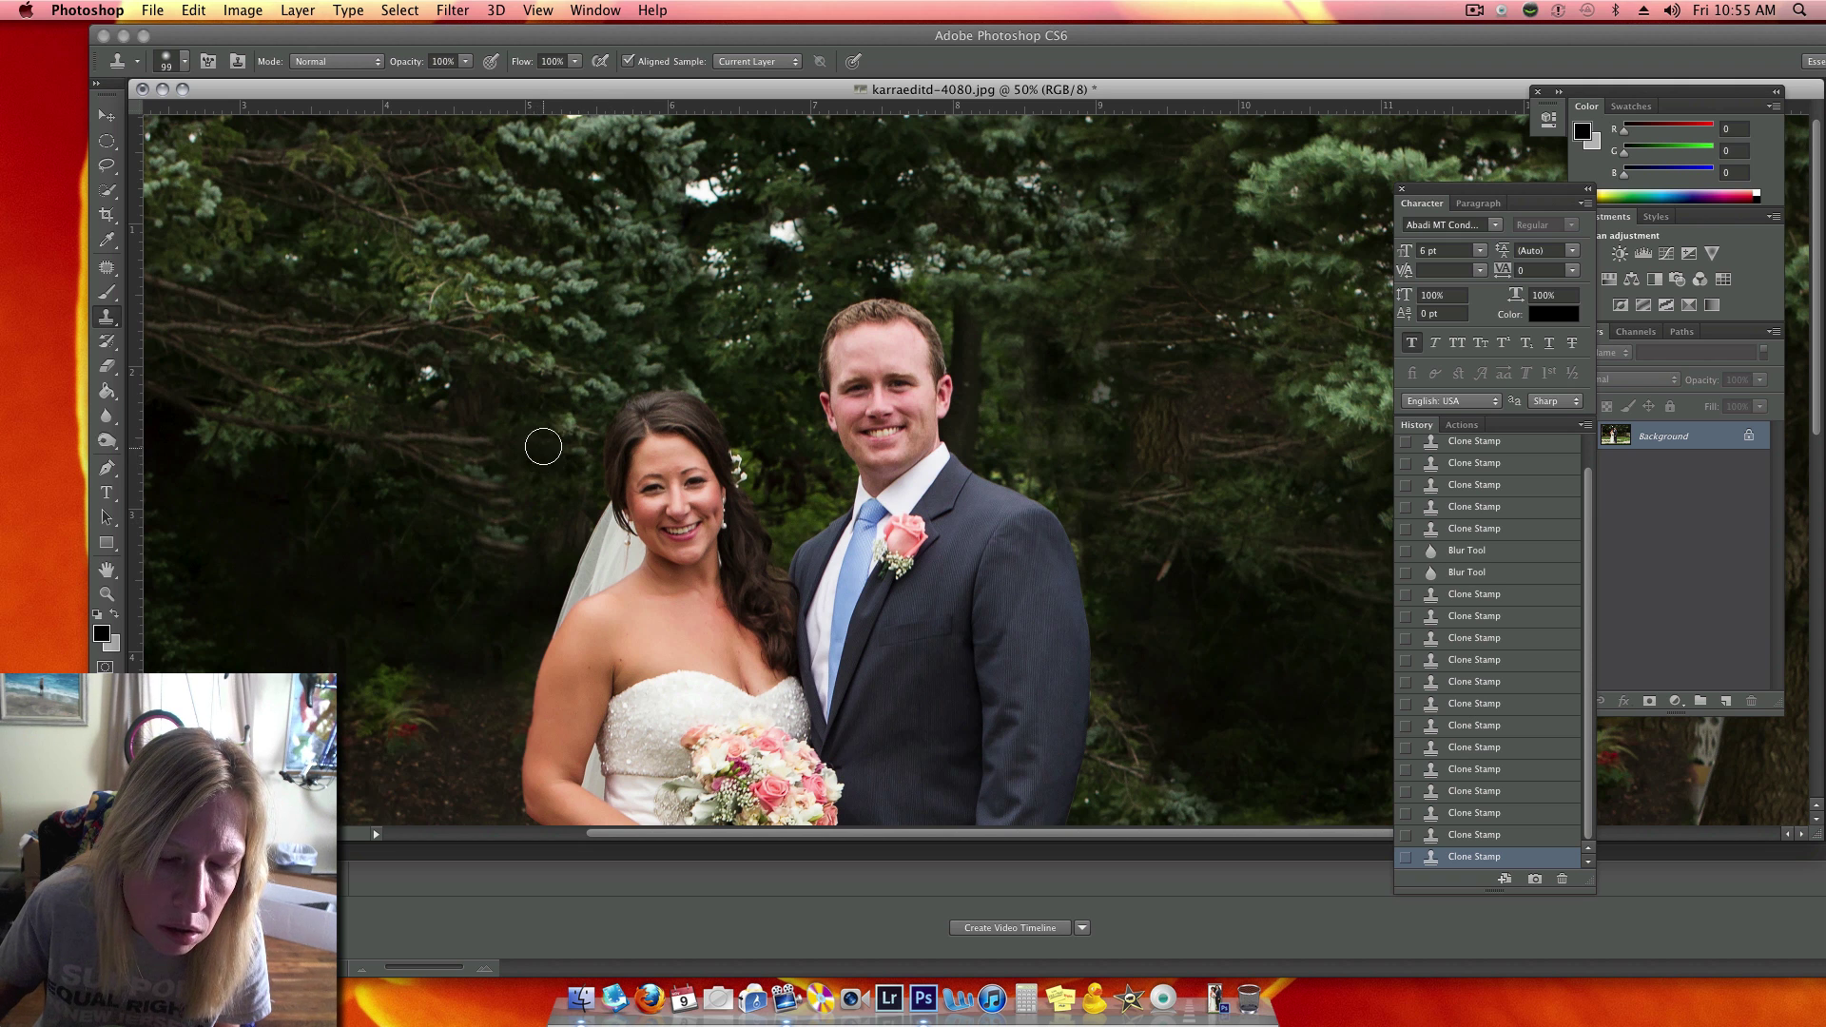
pyautogui.scroll(-5, 543, 454)
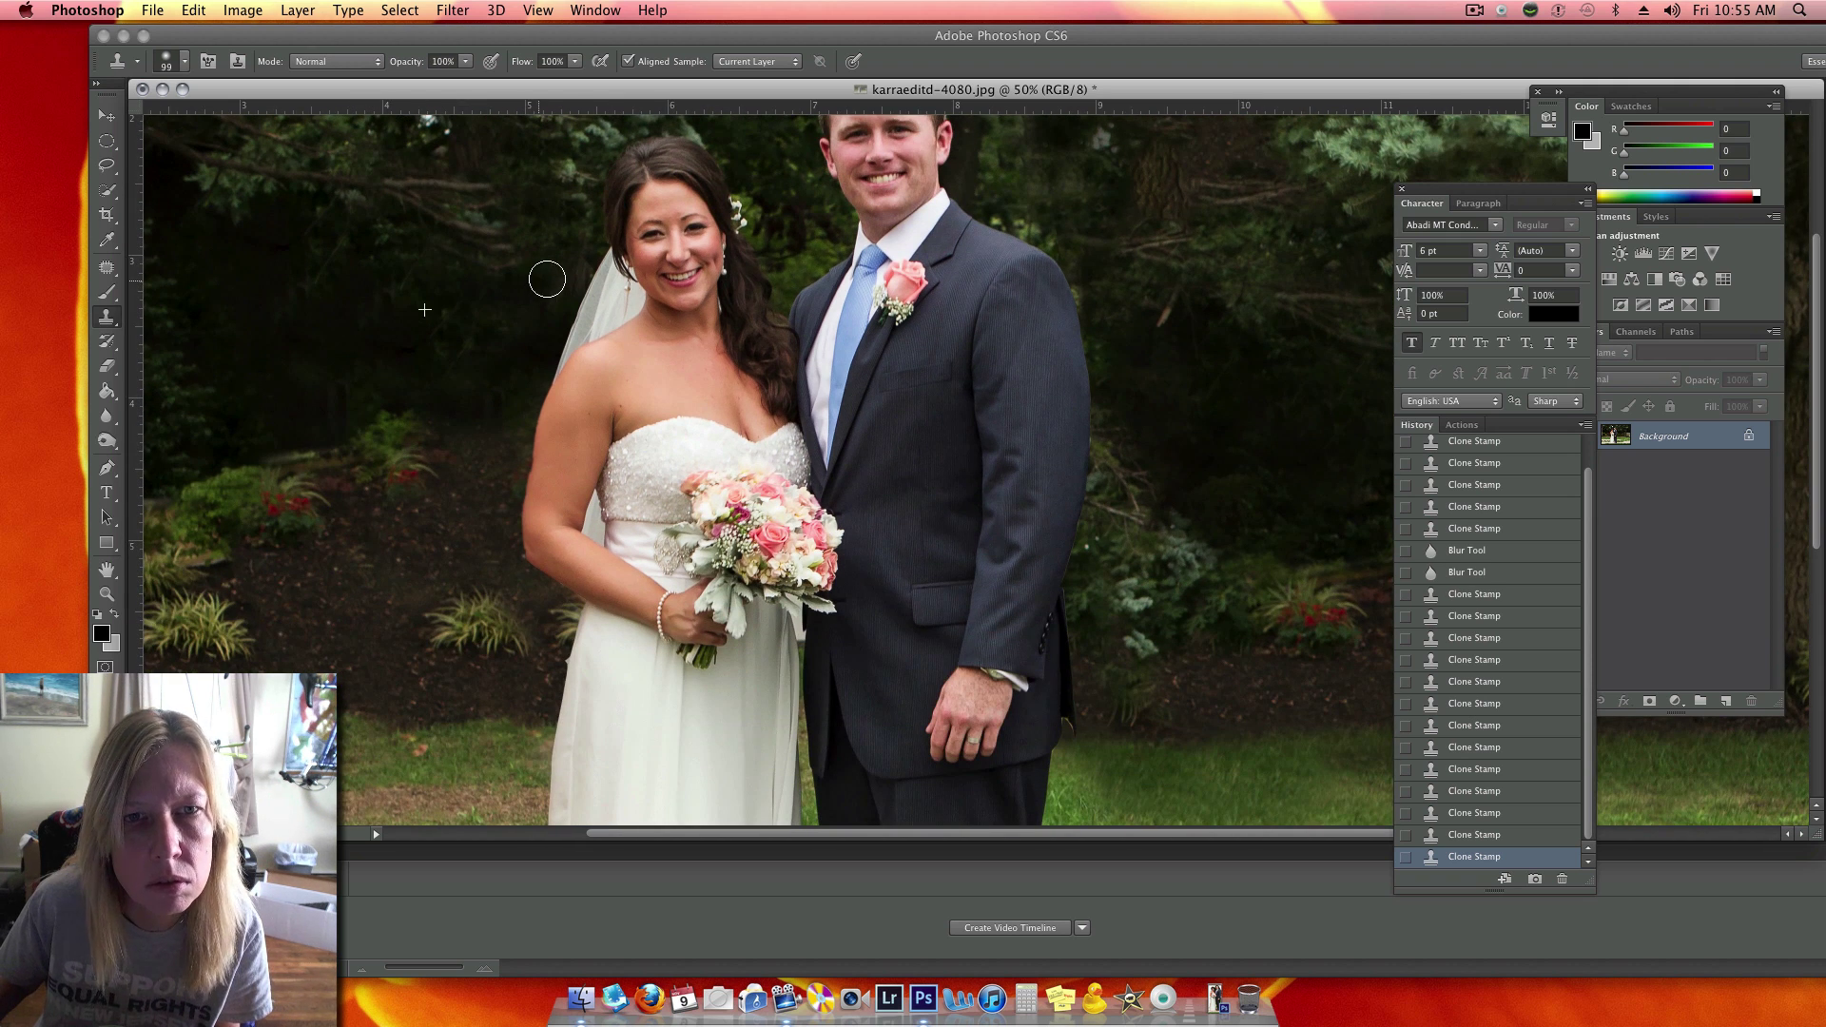
pyautogui.moveTo(565, 275); pyautogui.dragTo(542, 309)
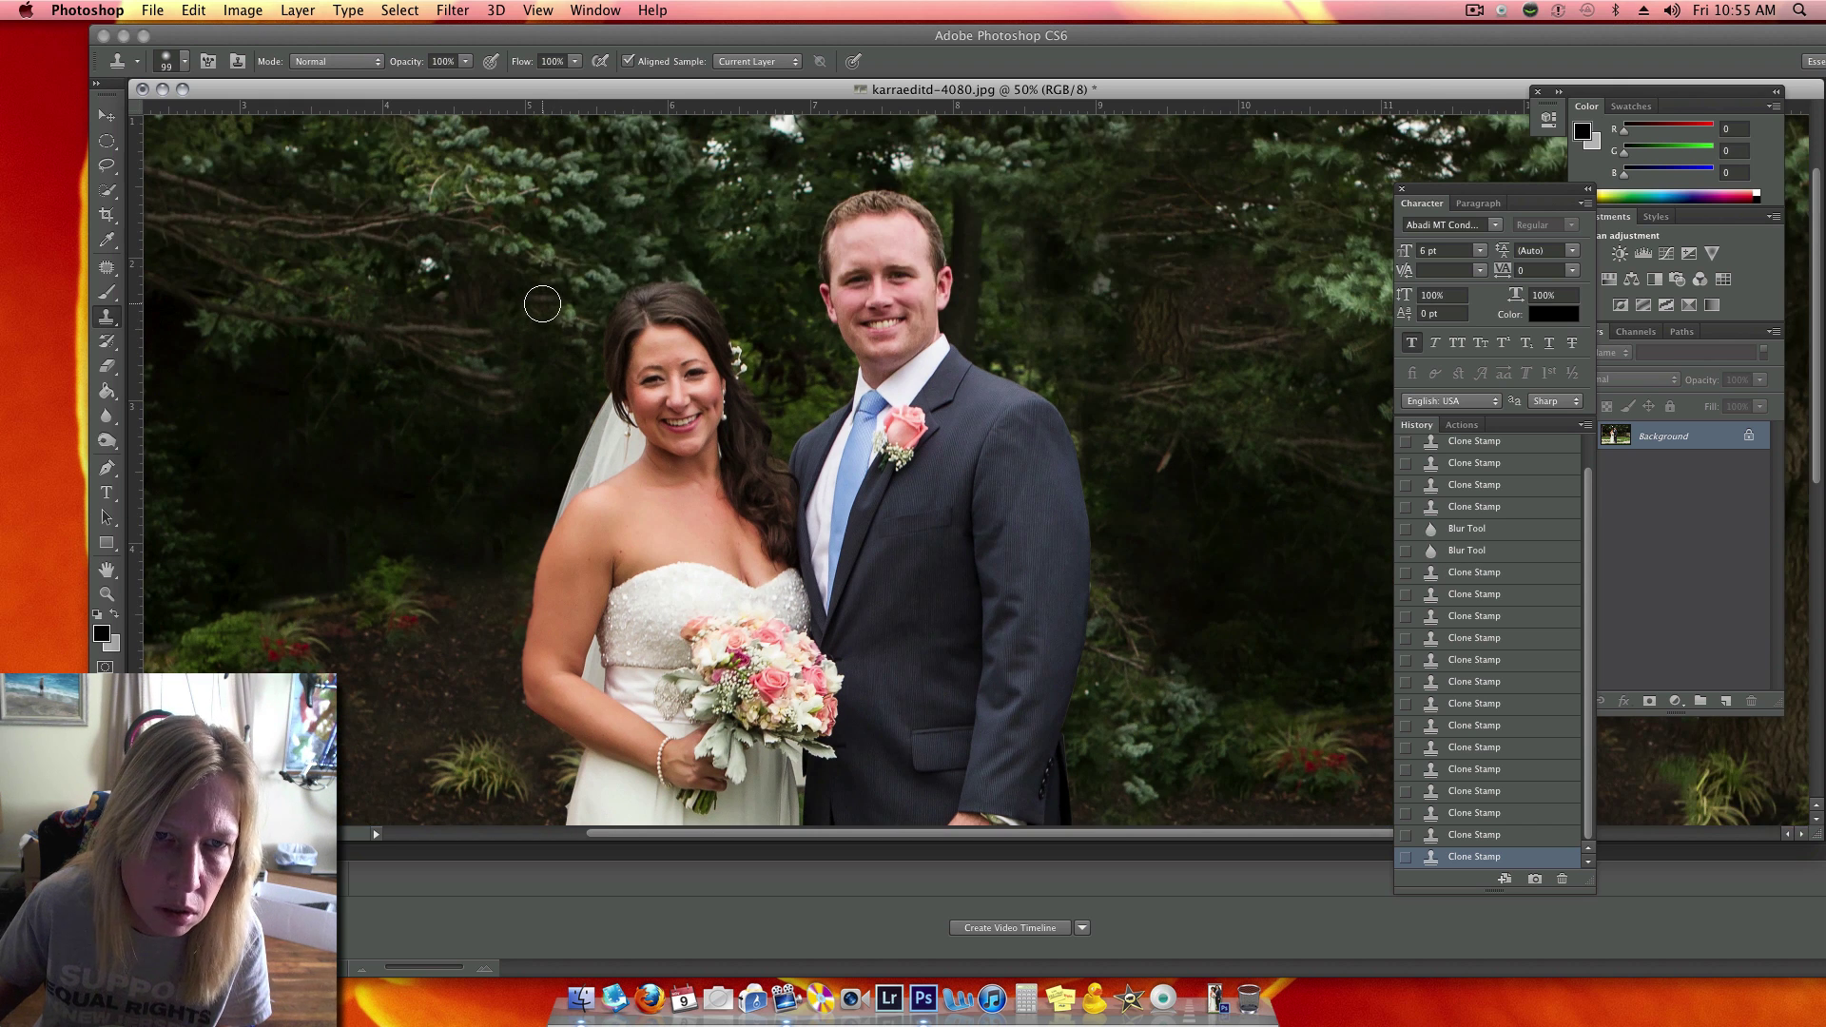
# Clone grass and paving over the leftovers along the outer edge of the bride's dress down to the hem
pyautogui.scroll(-3, 540, 304)
pyautogui.scroll(-5, 539, 300)
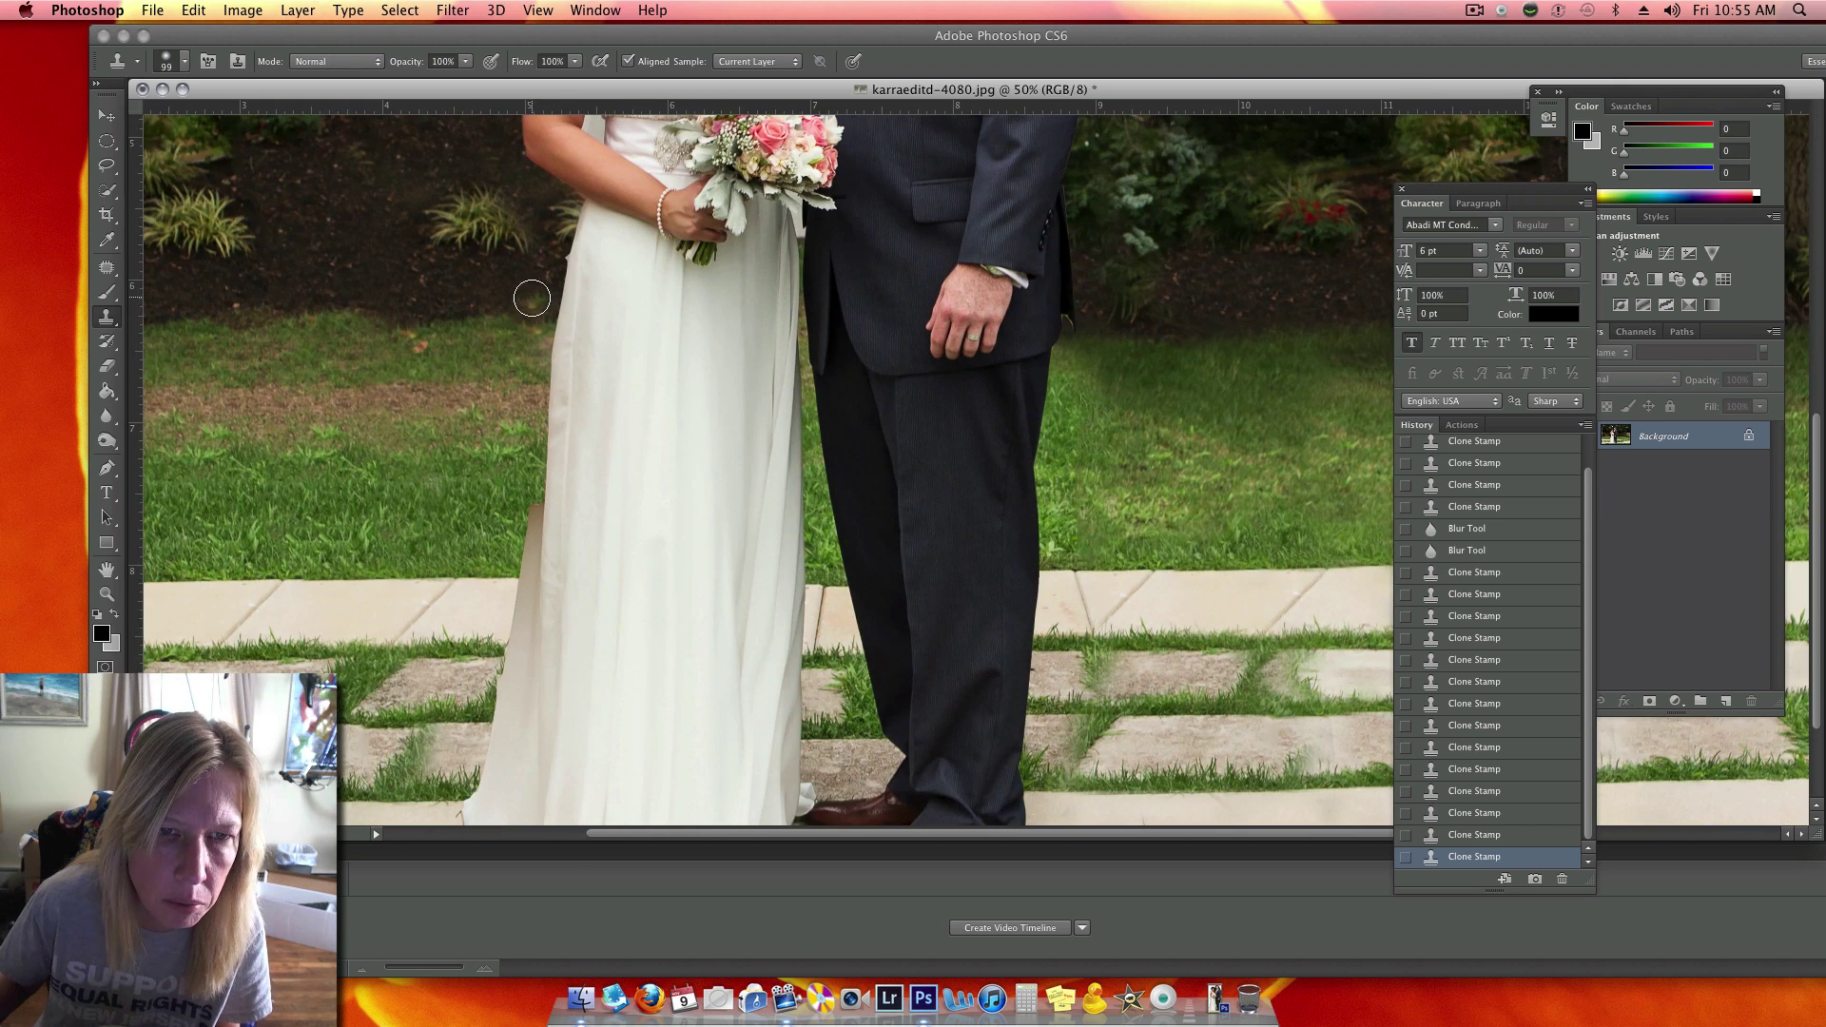
pyautogui.keyDown('alt'); pyautogui.click(545, 466); pyautogui.keyUp('alt')
pyautogui.moveTo(544, 471)
pyautogui.mouseDown()
pyautogui.moveTo(556, 506)
pyautogui.moveTo(537, 566)
pyautogui.moveTo(522, 561)
pyautogui.moveTo(485, 742)
pyautogui.mouseUp()
pyautogui.scroll(-3, 447, 571)
pyautogui.scroll(-1, 468, 581)
pyautogui.moveTo(487, 622)
pyautogui.mouseDown()
pyautogui.moveTo(454, 721)
pyautogui.moveTo(396, 717)
pyautogui.mouseUp()
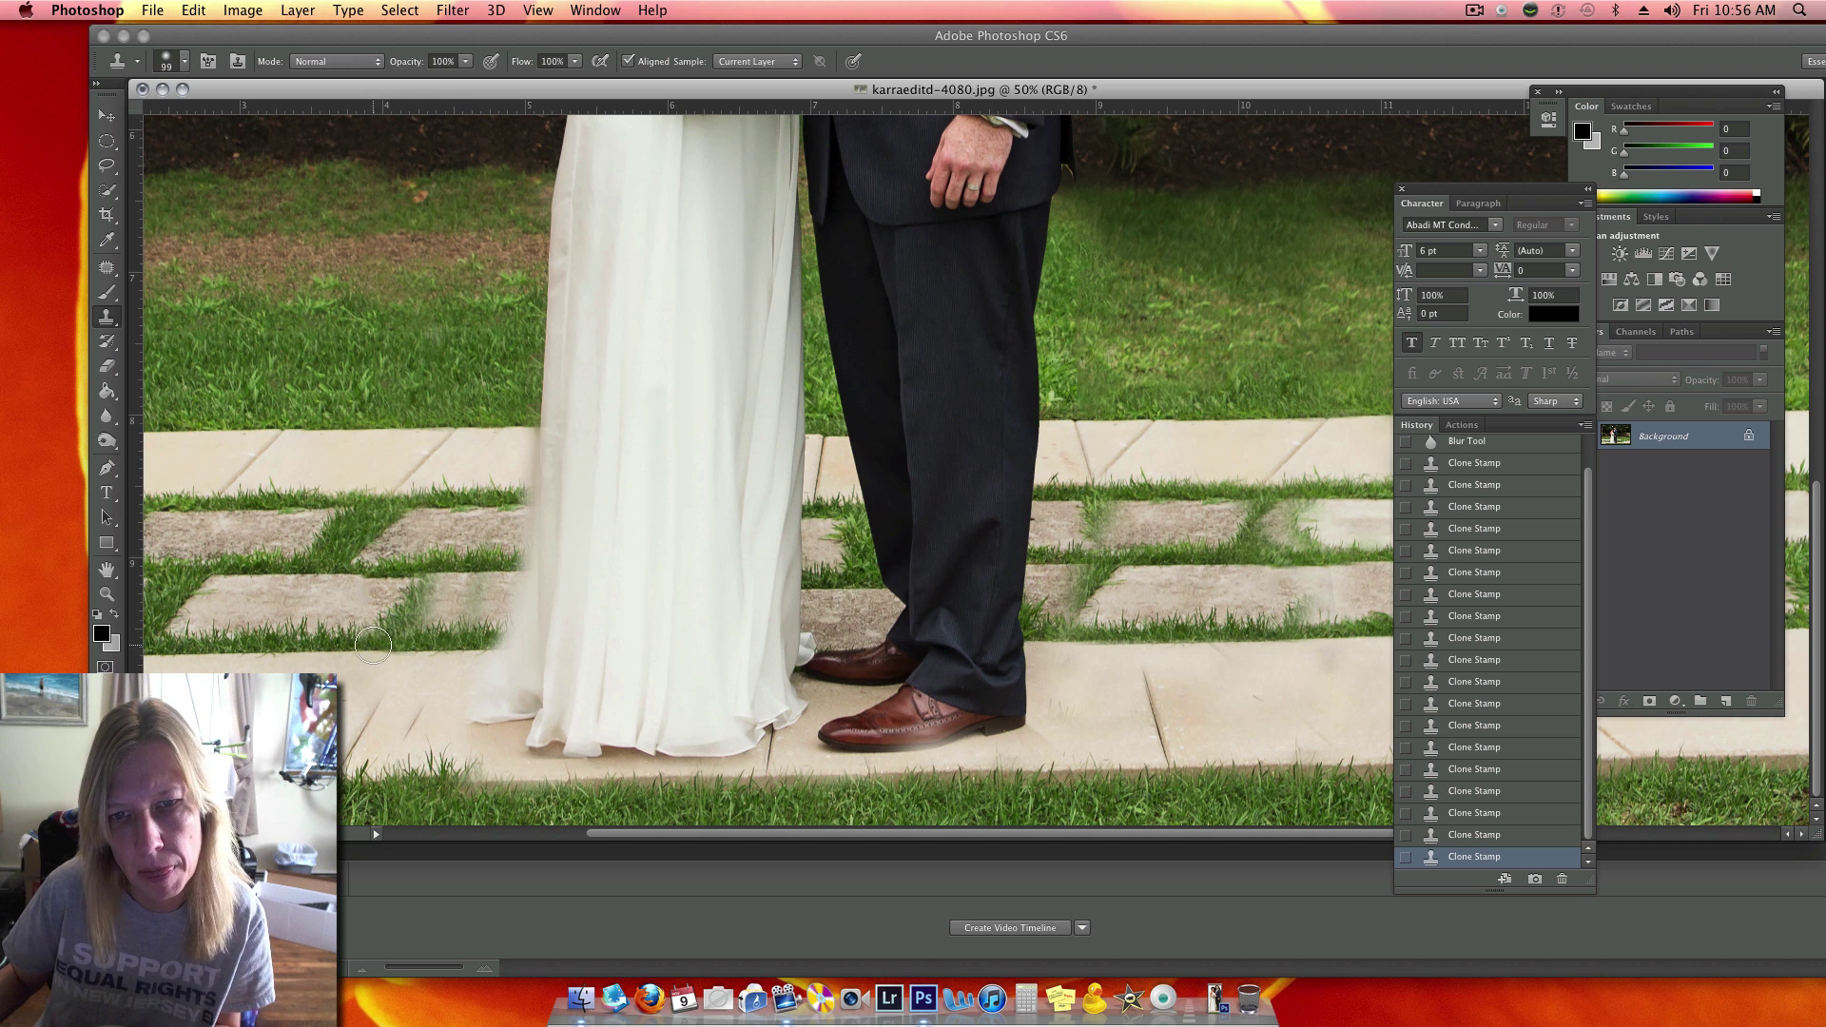
# Try to clone along the dress edge where it meets the upper paving strip, and undo the stroke
pyautogui.scroll(6, 385, 647)
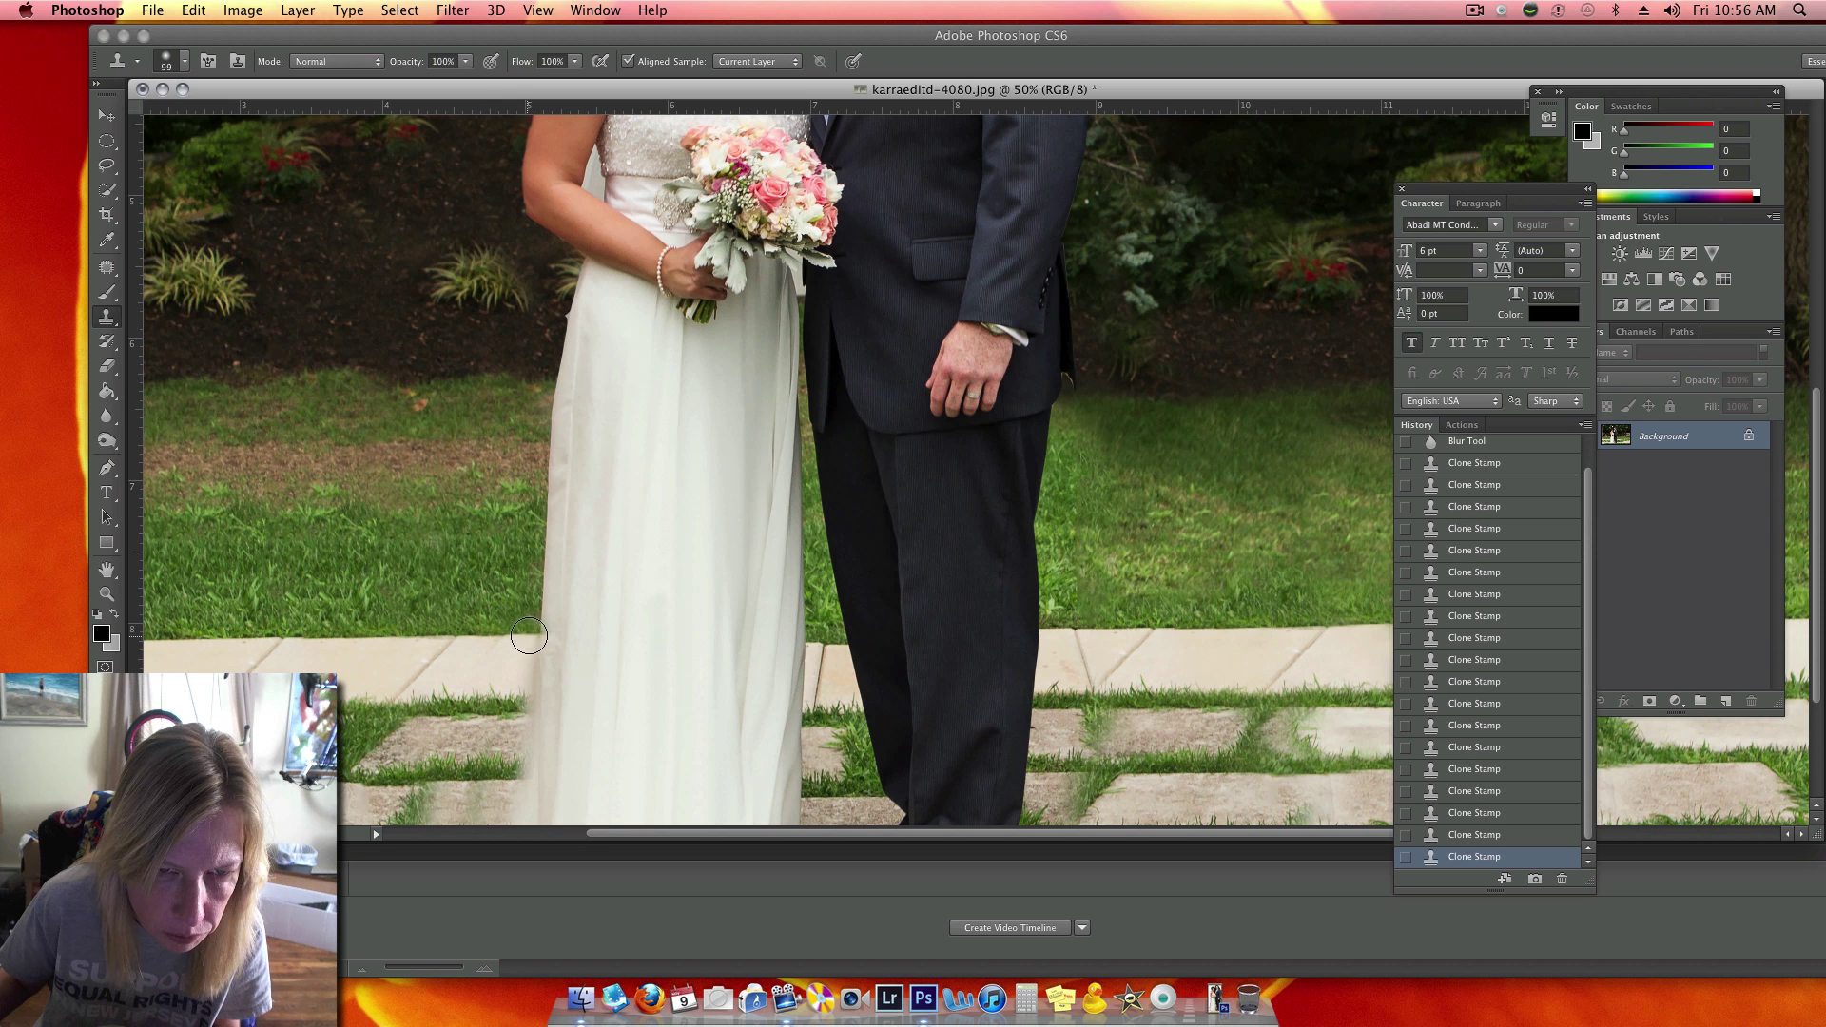
pyautogui.moveTo(533, 638); pyautogui.dragTo(529, 703)
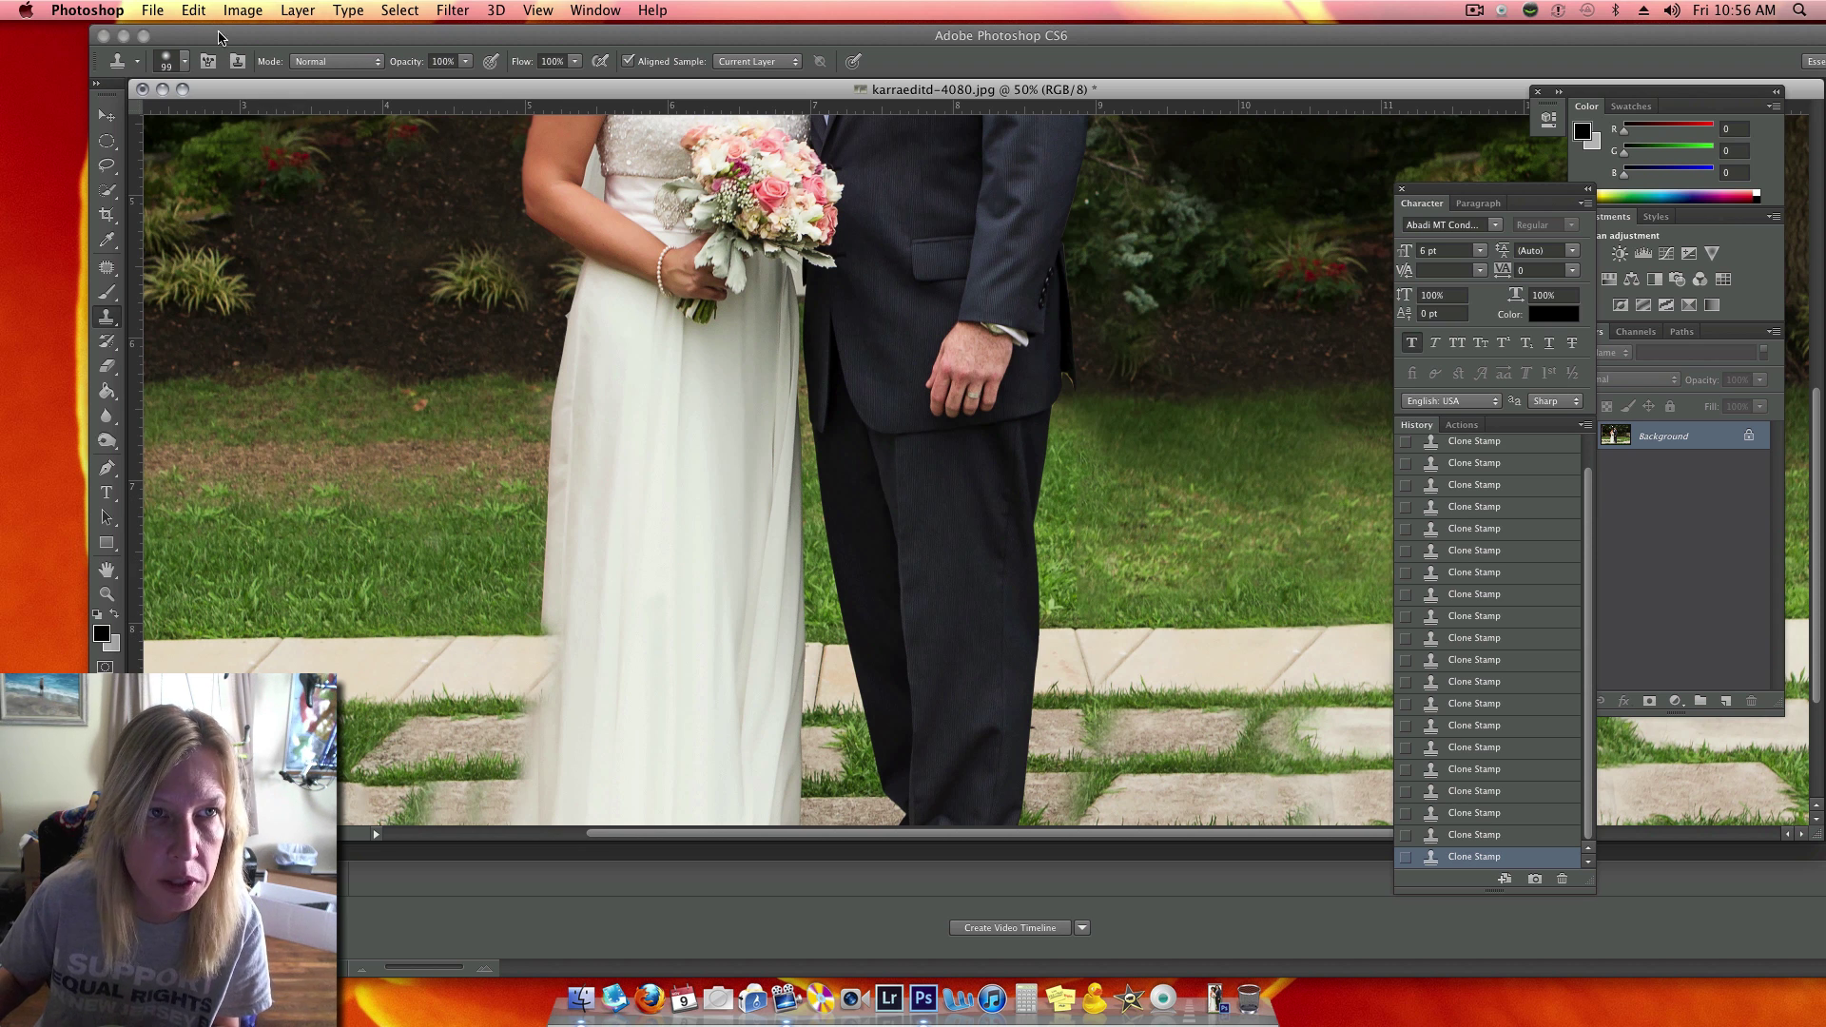
pyautogui.click(191, 12)
pyautogui.click(224, 29)
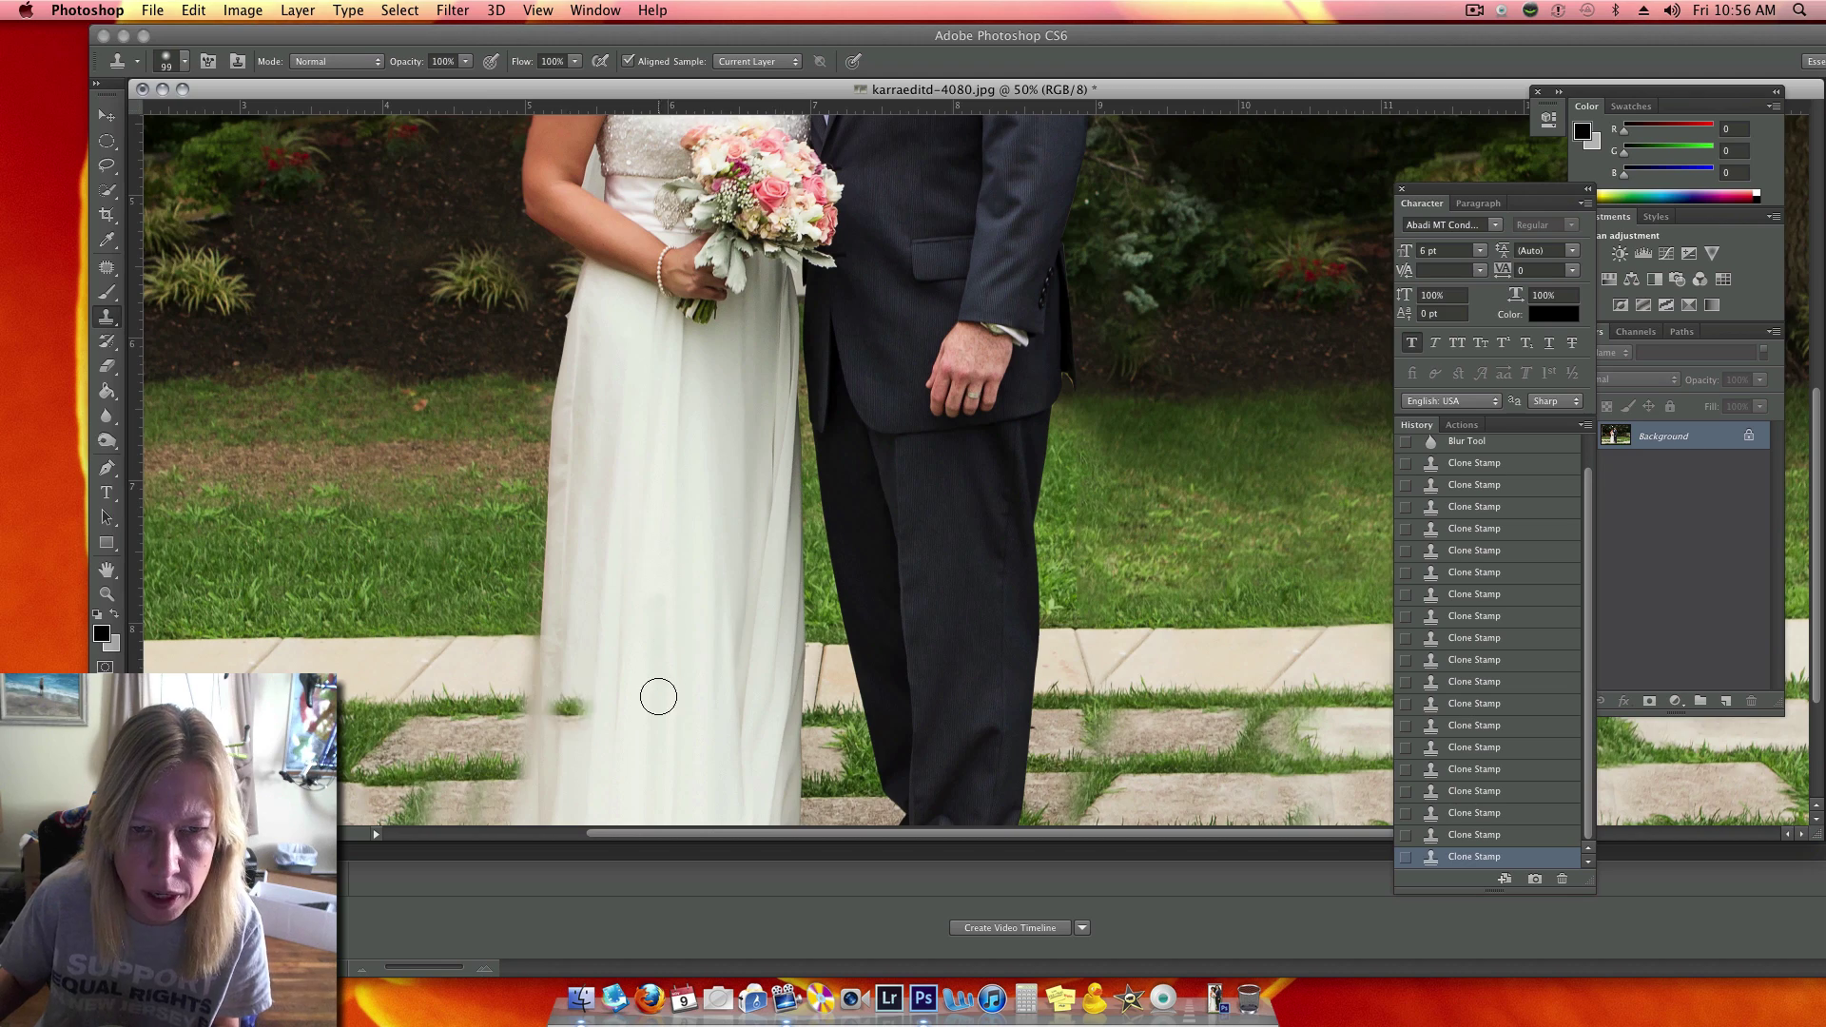
# Examine the whole composite at several magnifications for visible cloning marks and rough edges around the couple
pyautogui.scroll(3, 1146, 593)
pyautogui.scroll(3, 1151, 561)
pyautogui.scroll(-1, 1155, 533)
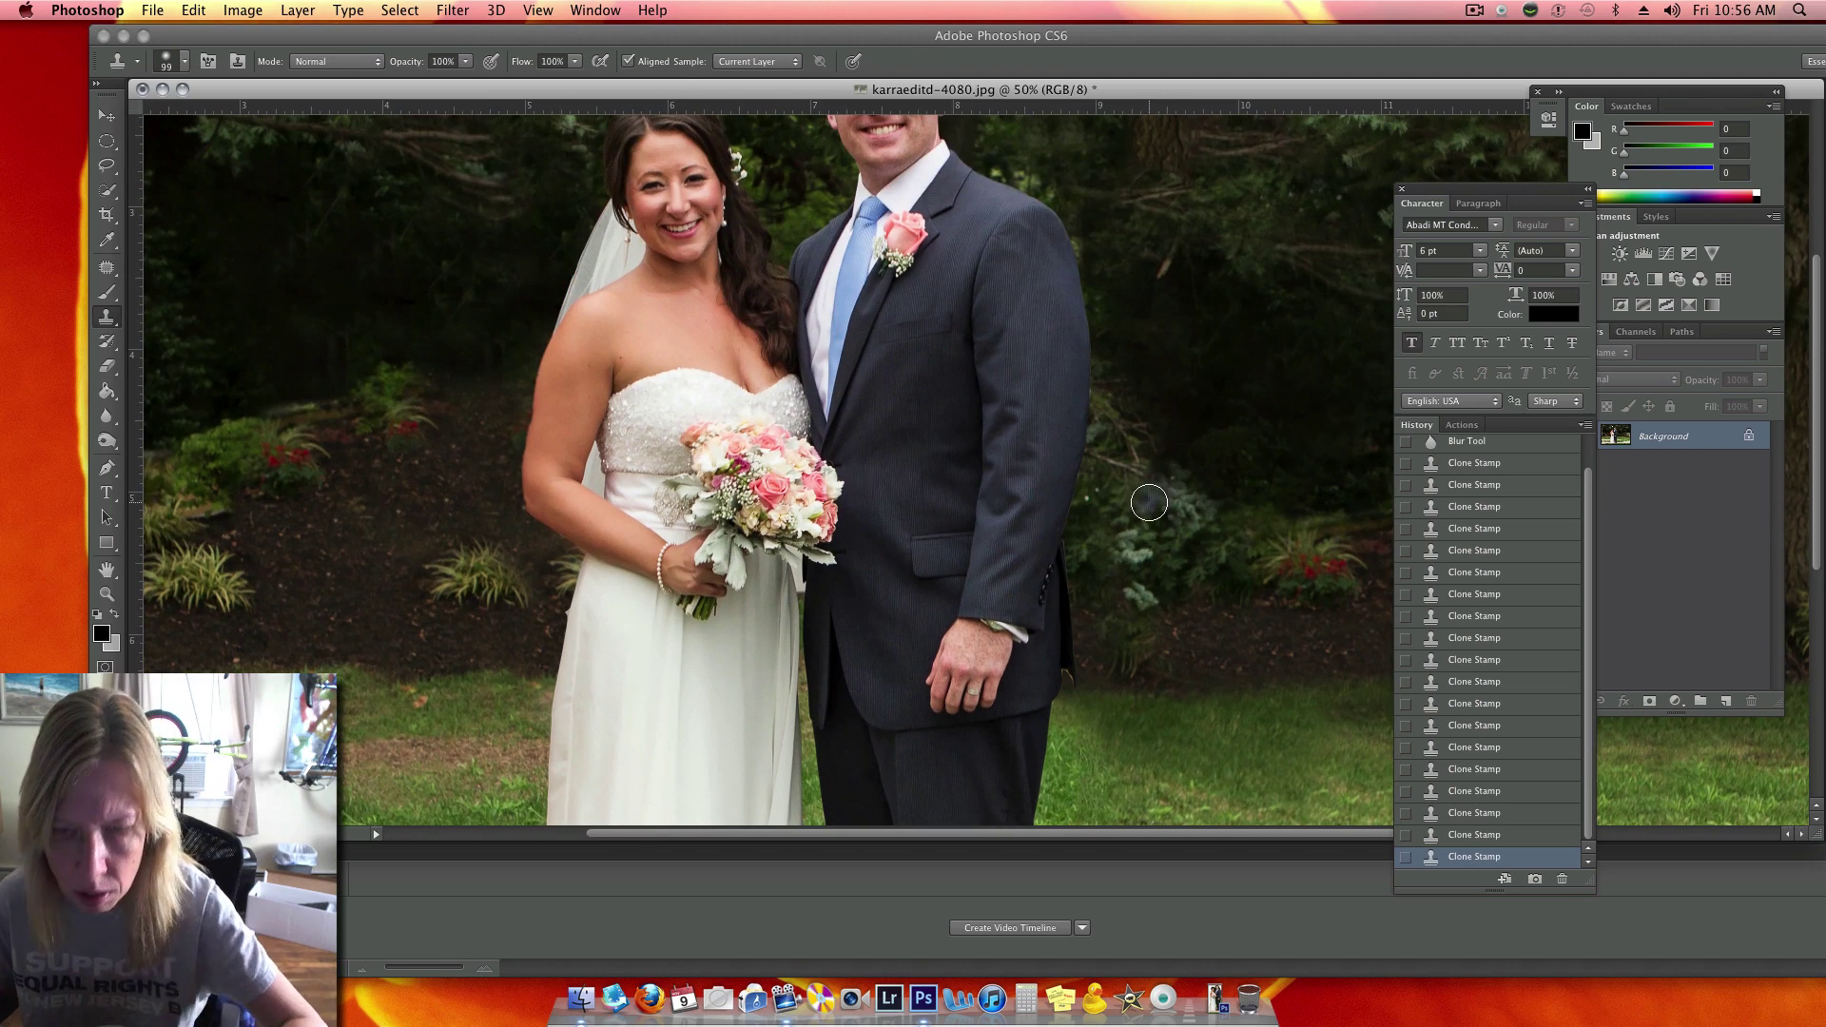
pyautogui.press('super+minus')
pyautogui.press('super+minus')
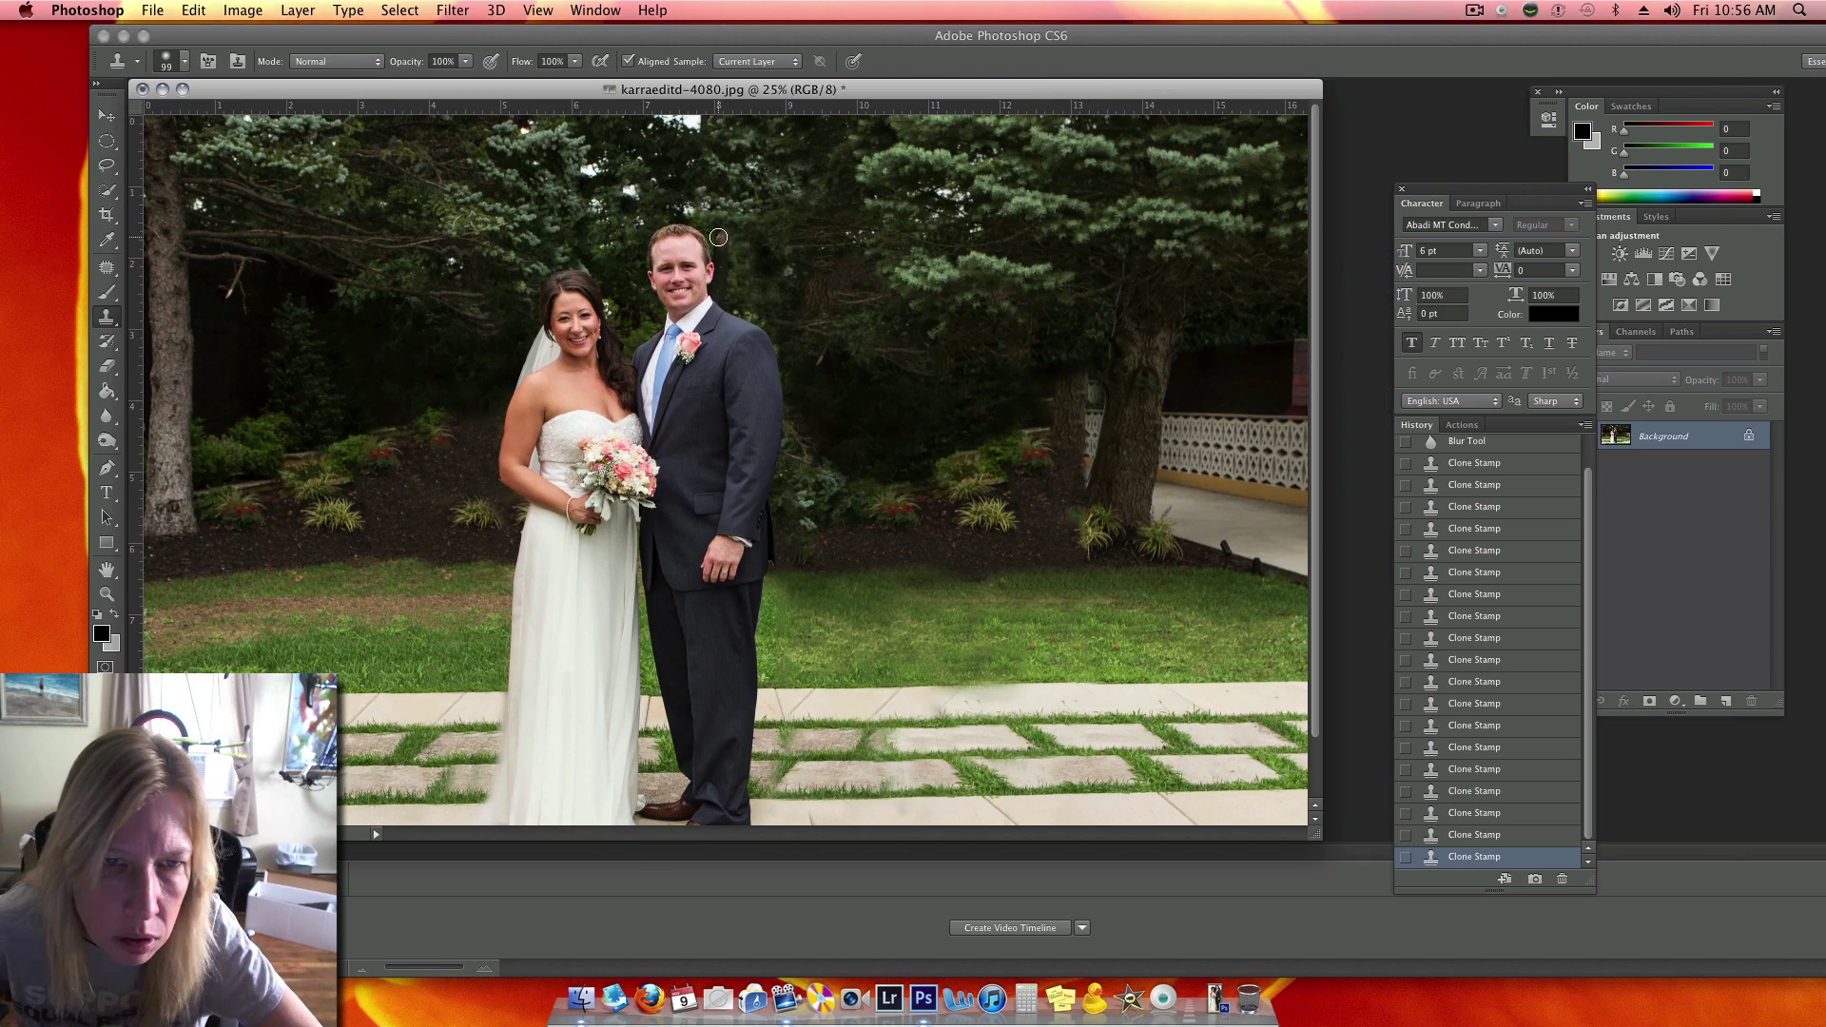
pyautogui.press('super+minus')
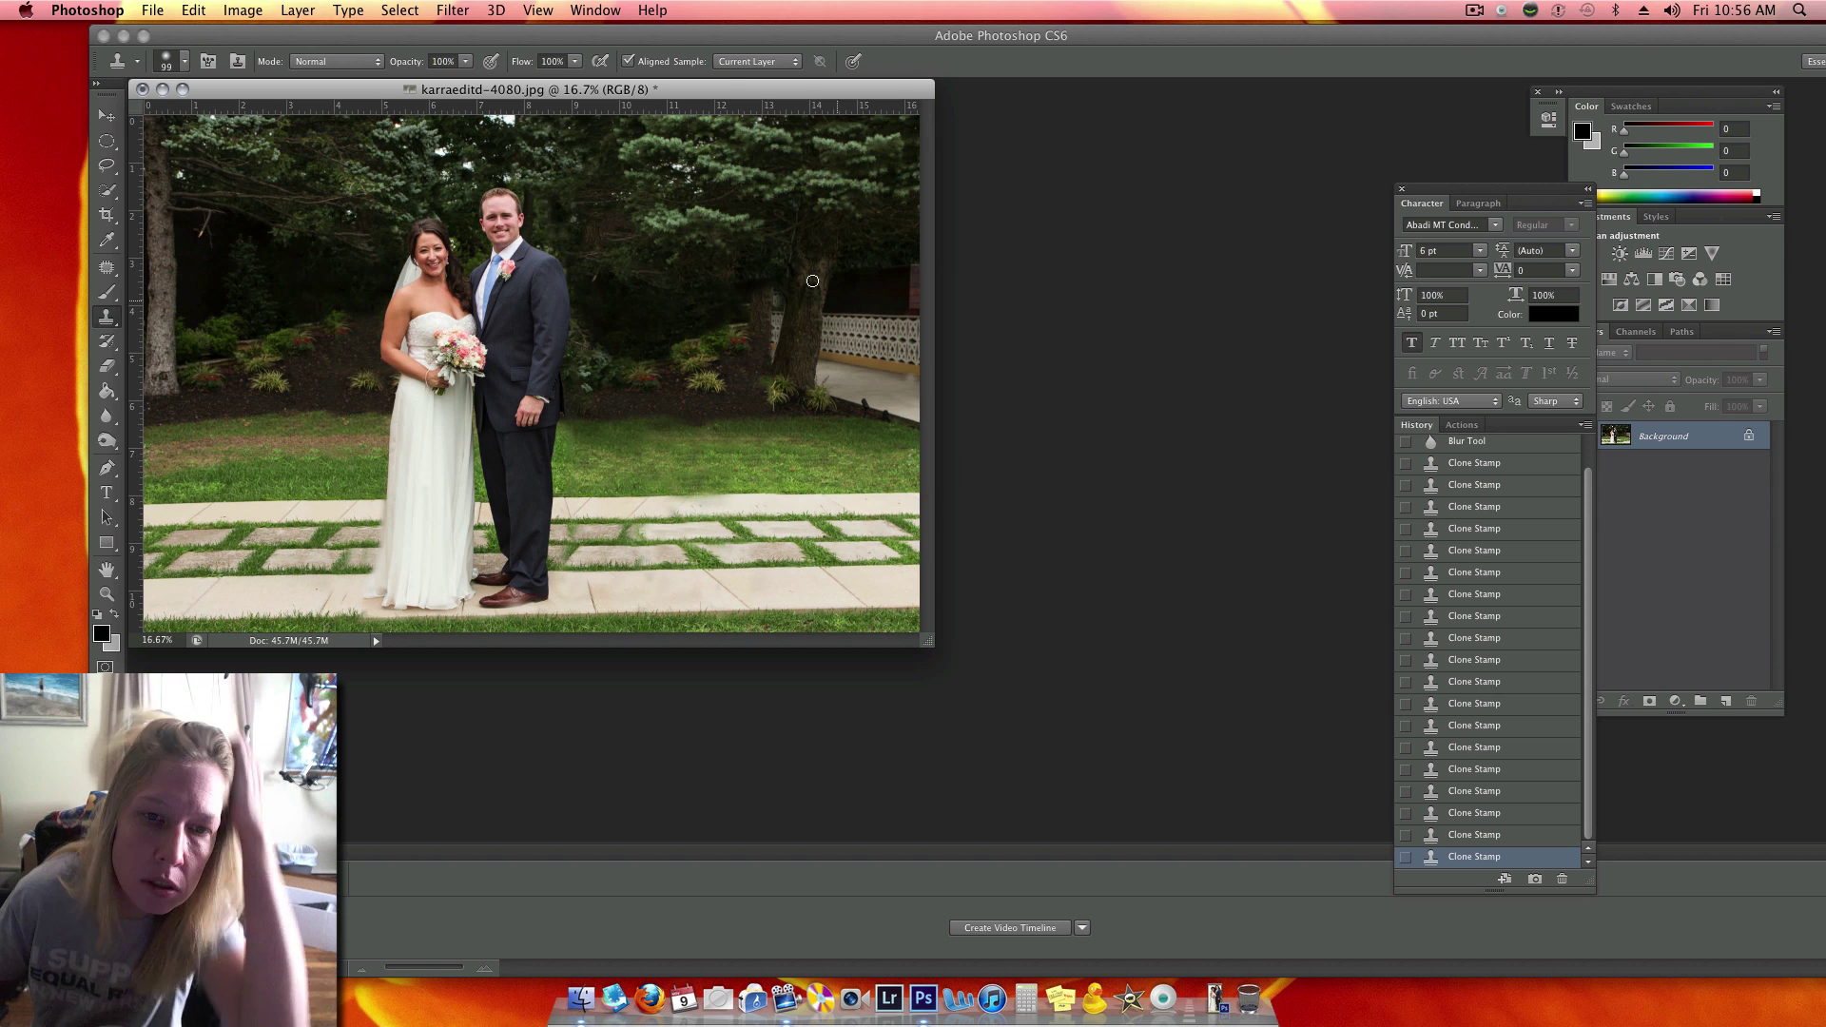
pyautogui.moveTo(697, 93); pyautogui.dragTo(980, 134)
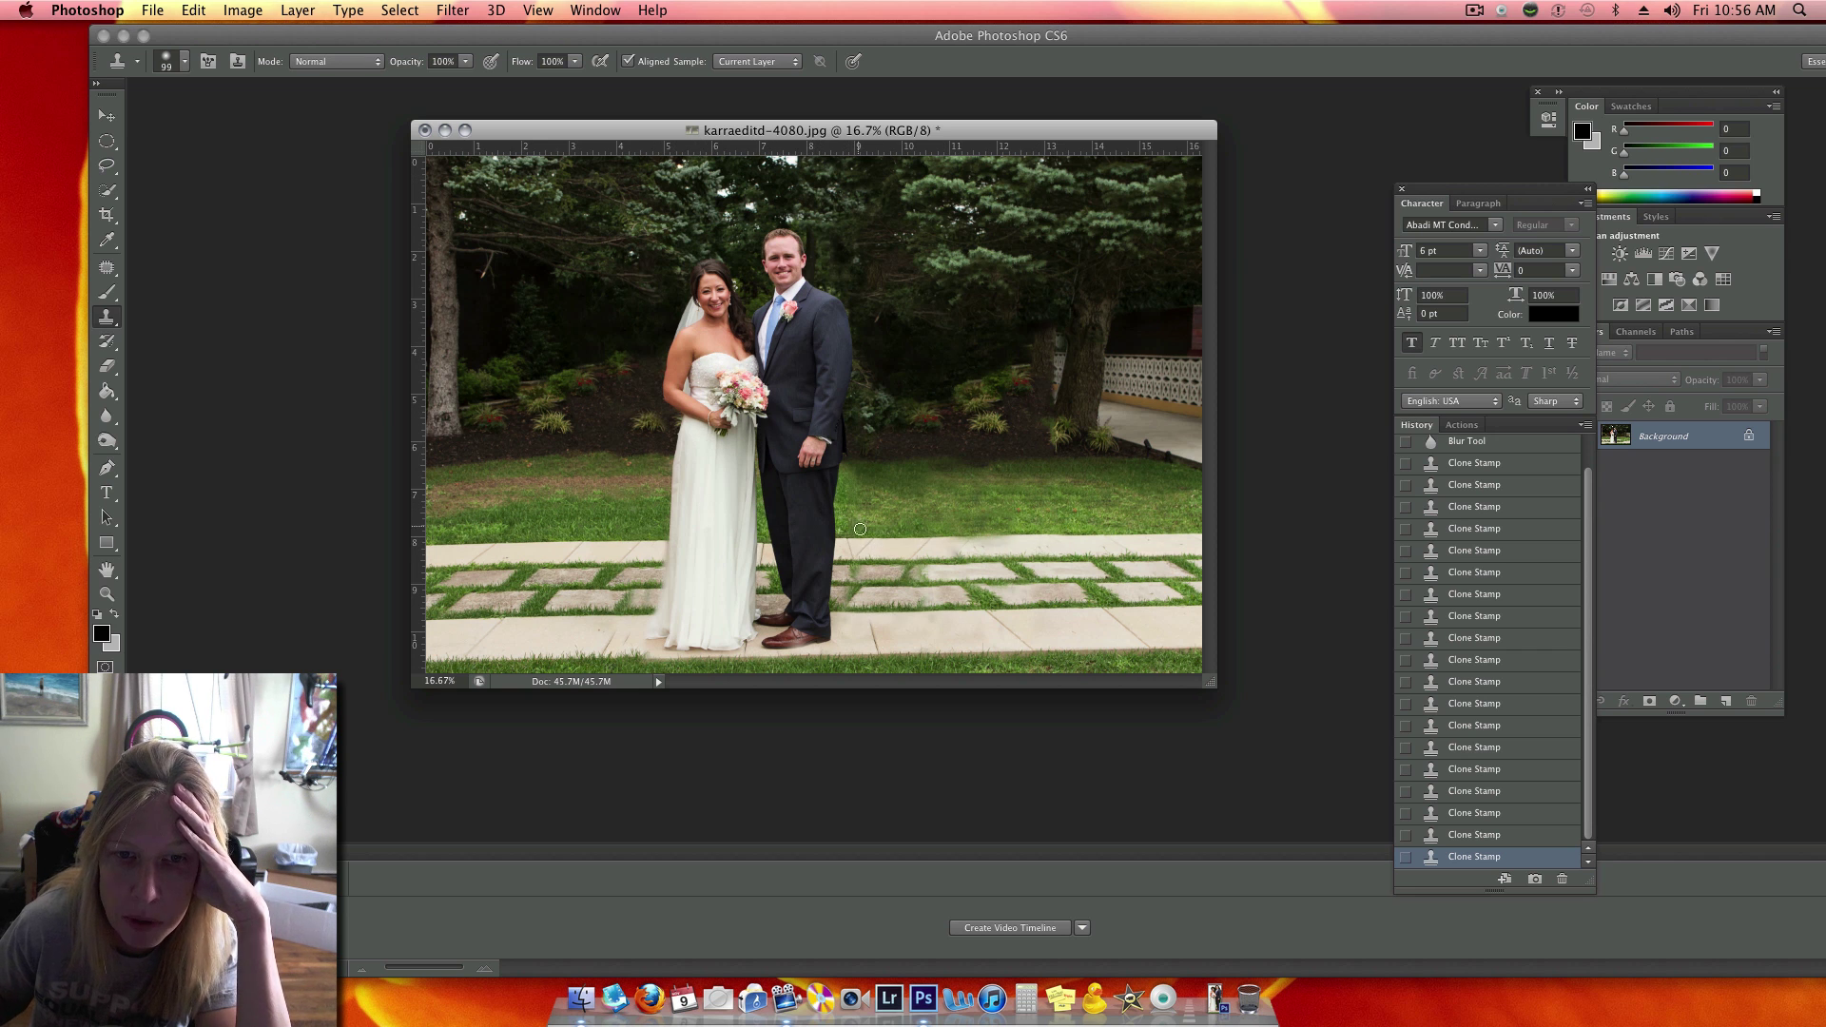
pyautogui.press('super+equal')
pyautogui.press('super+equal')
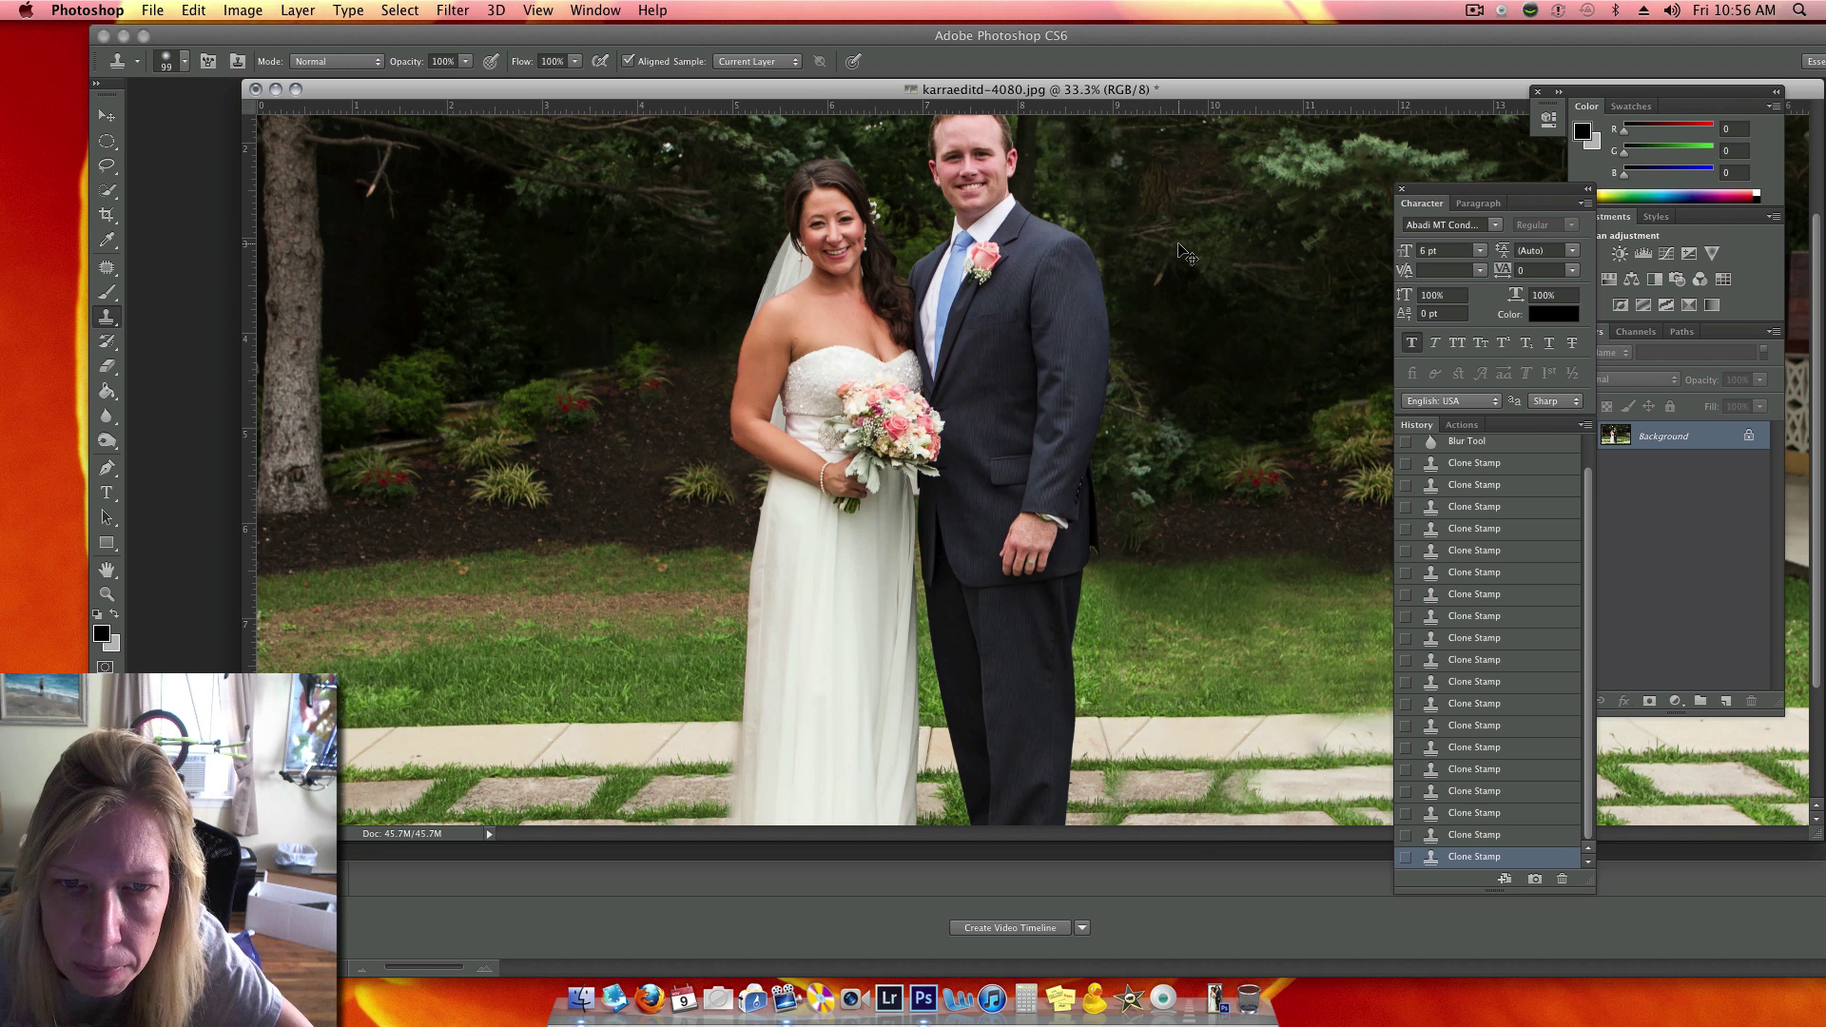
pyautogui.press('super+minus')
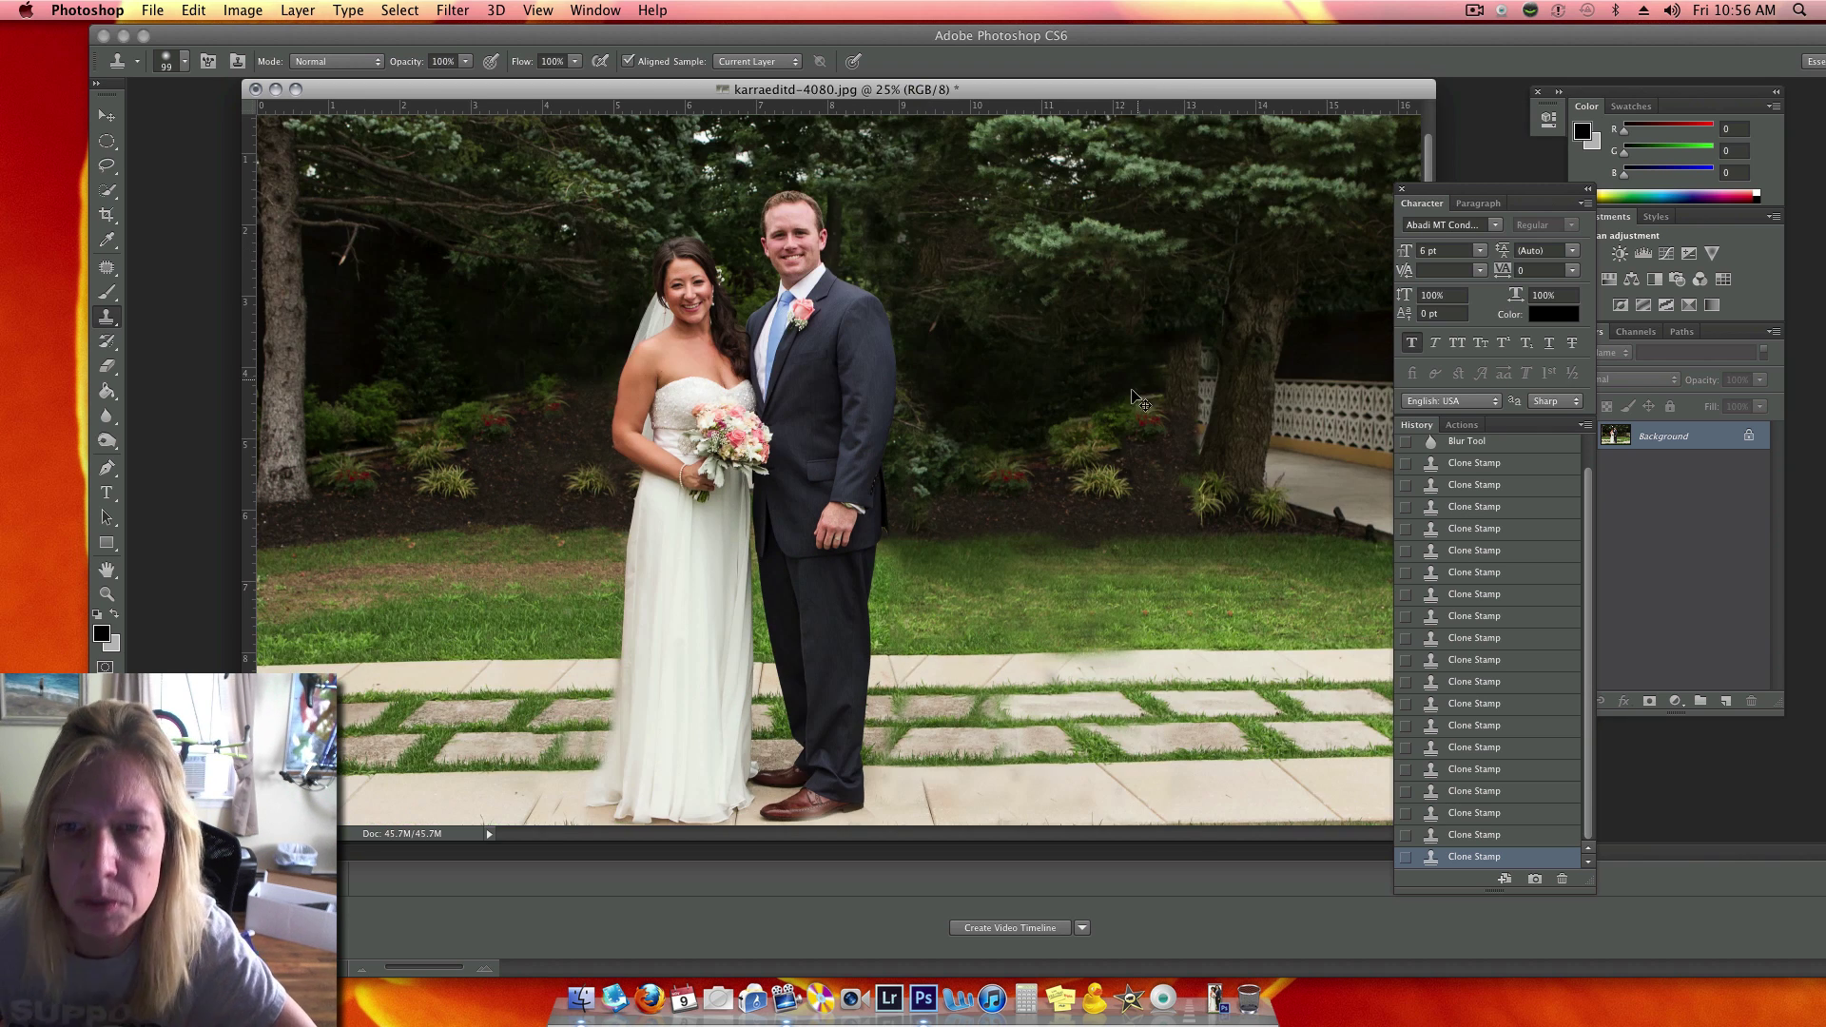
pyautogui.press('super+minus')
pyautogui.press('super+equal')
pyautogui.press('super+minus')
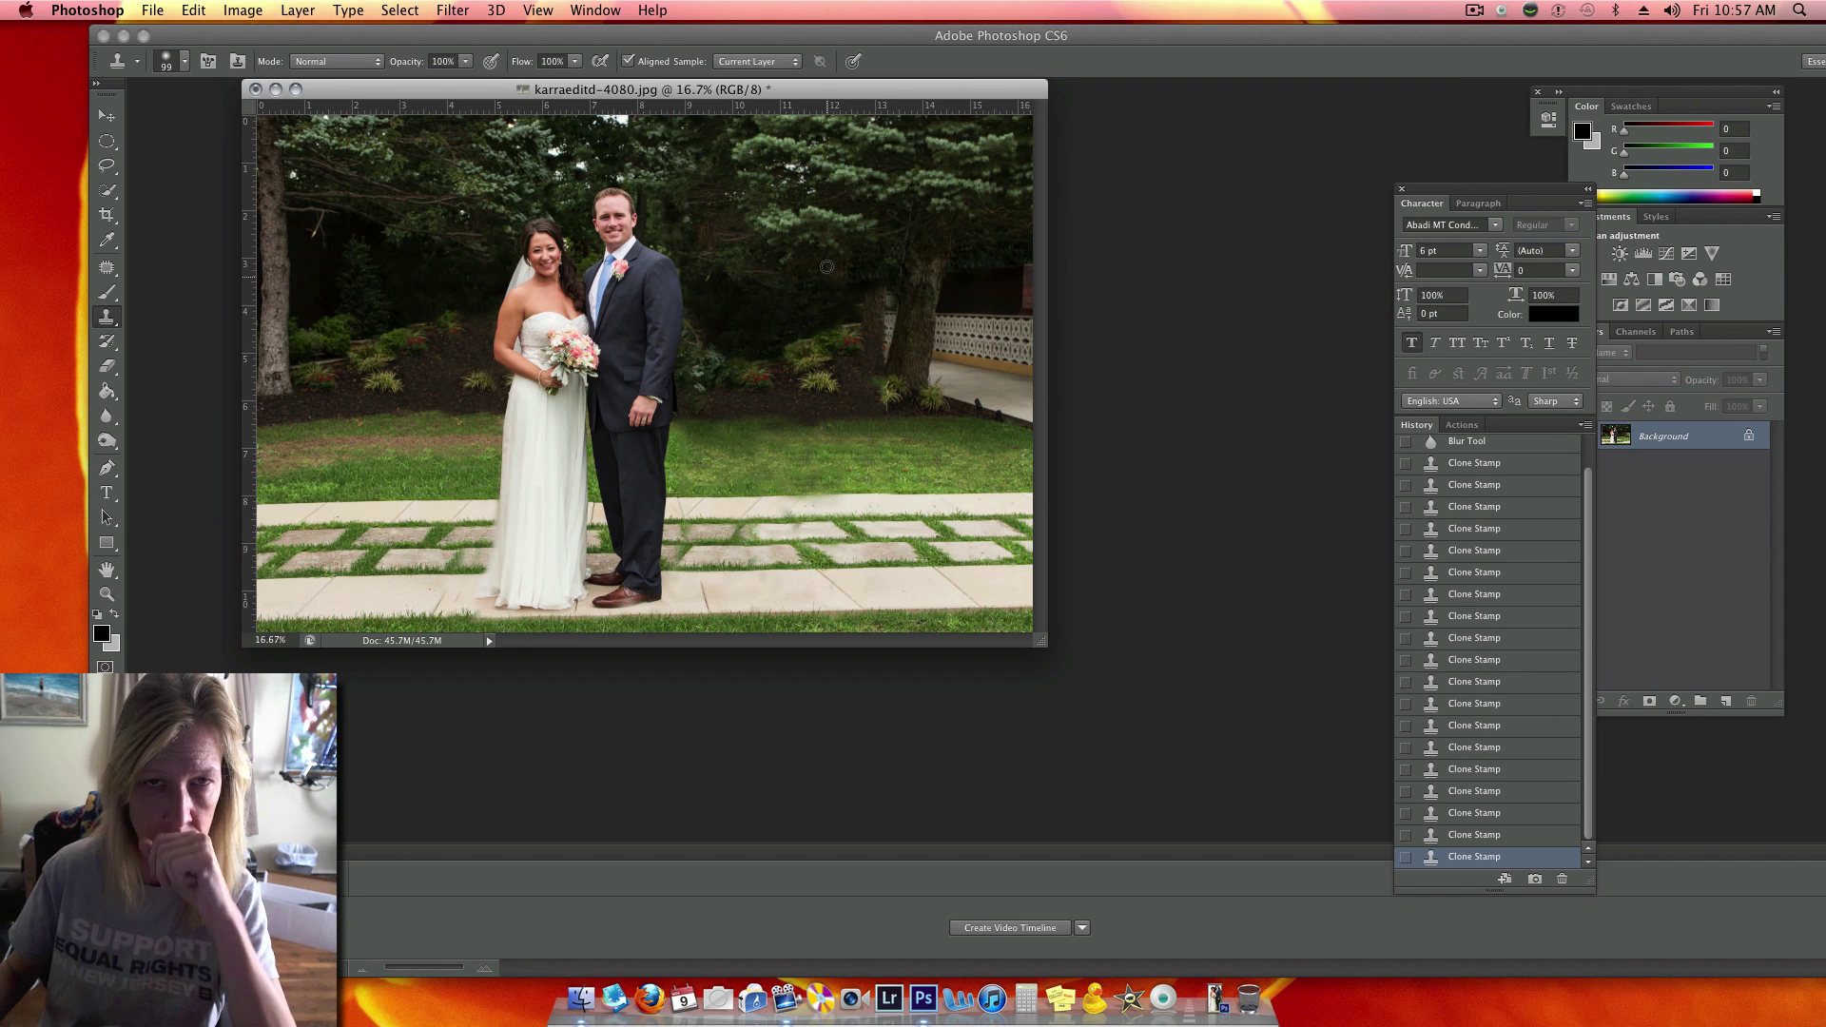
# Select everything outside a tall ellipse around the bride and groom, using an inverted elliptical marquee with a 66 px feather
pyautogui.press('super+equal')
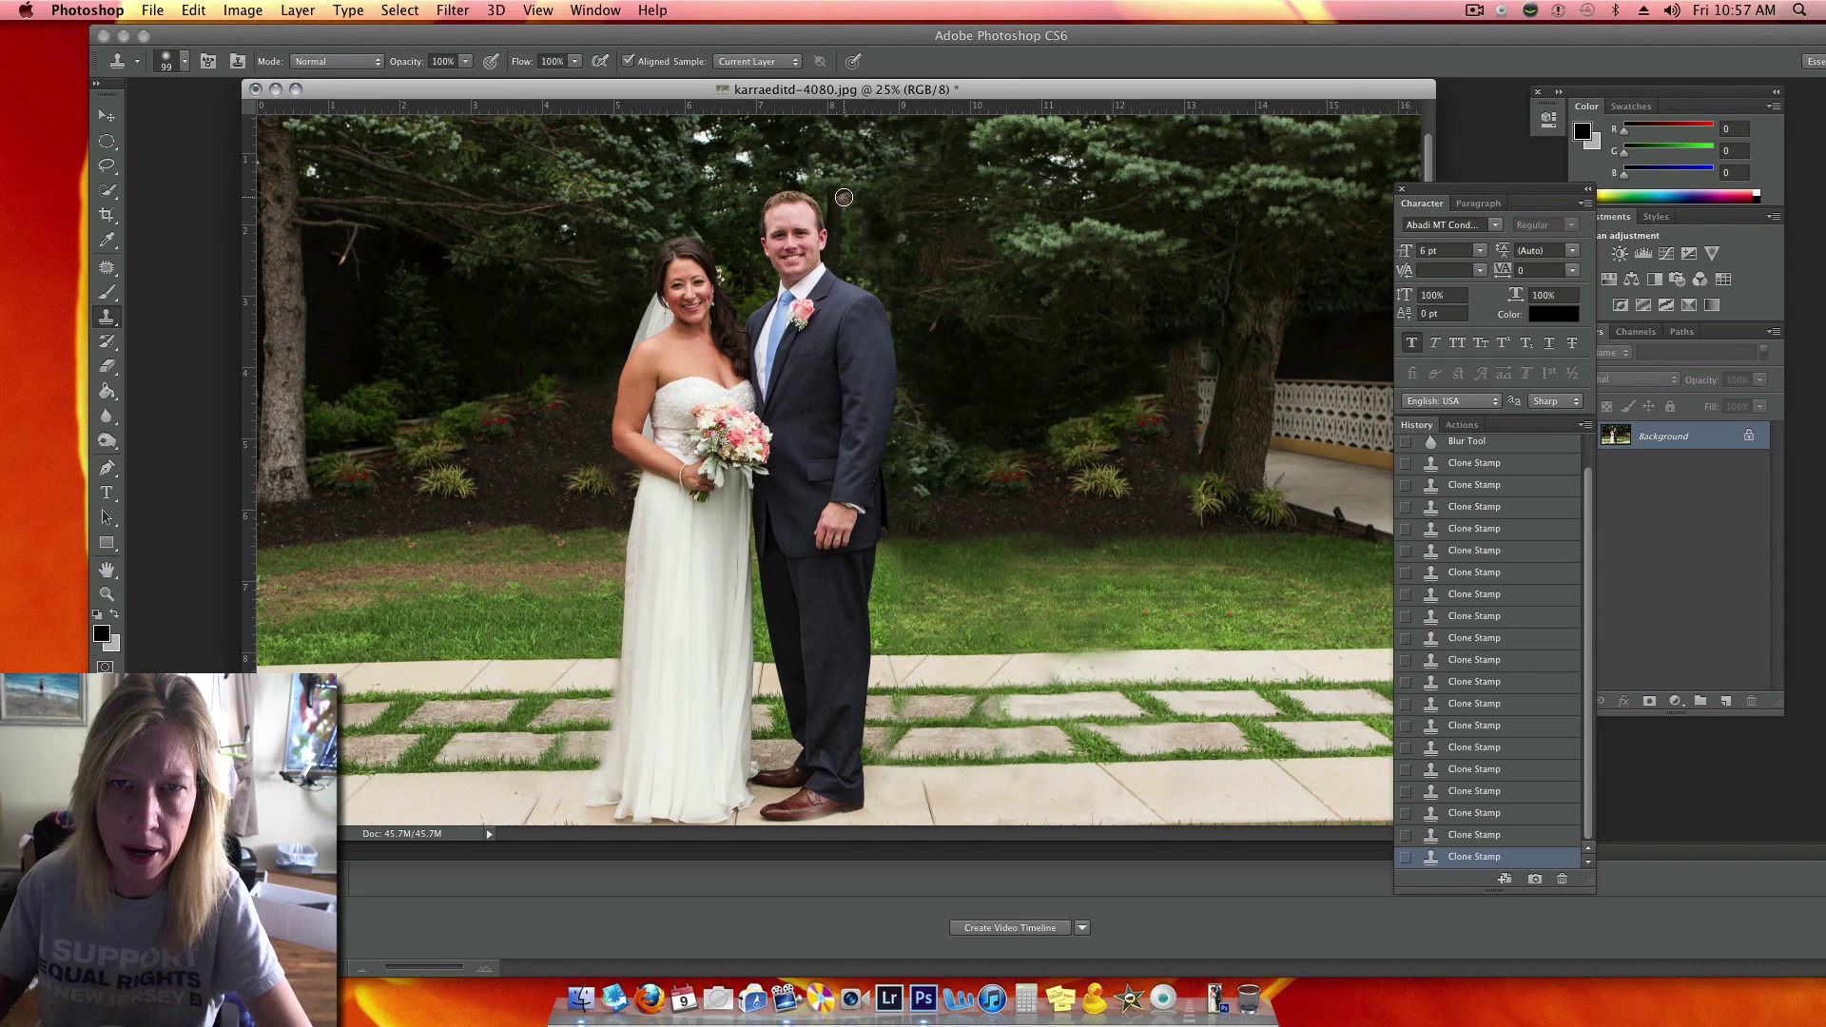
pyautogui.press('super+0')
pyautogui.click(106, 141)
pyautogui.moveTo(530, 182); pyautogui.dragTo(937, 931)
pyautogui.moveTo(789, 582); pyautogui.dragTo(761, 552)
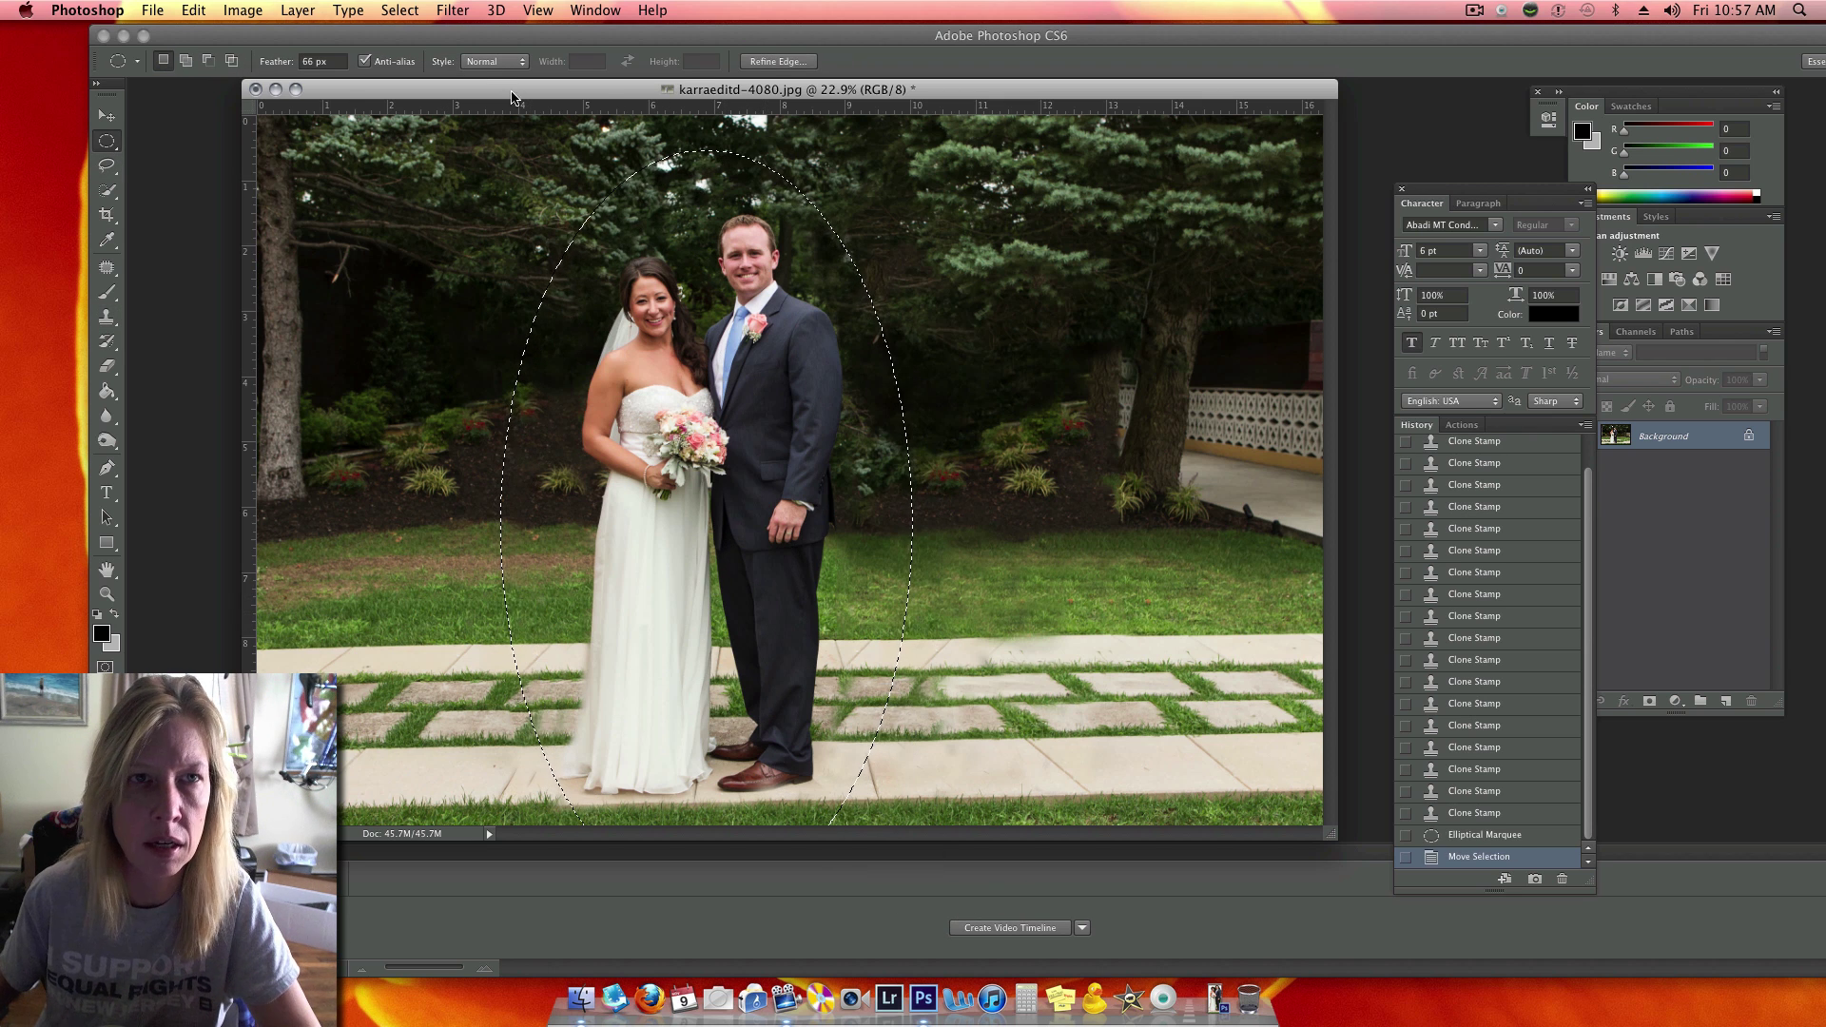
pyautogui.click(410, 12)
pyautogui.click(426, 88)
# Apply a Gaussian Blur with a 3.4 pixel radius to the selected surroundings and clear the selection
pyautogui.click(449, 11)
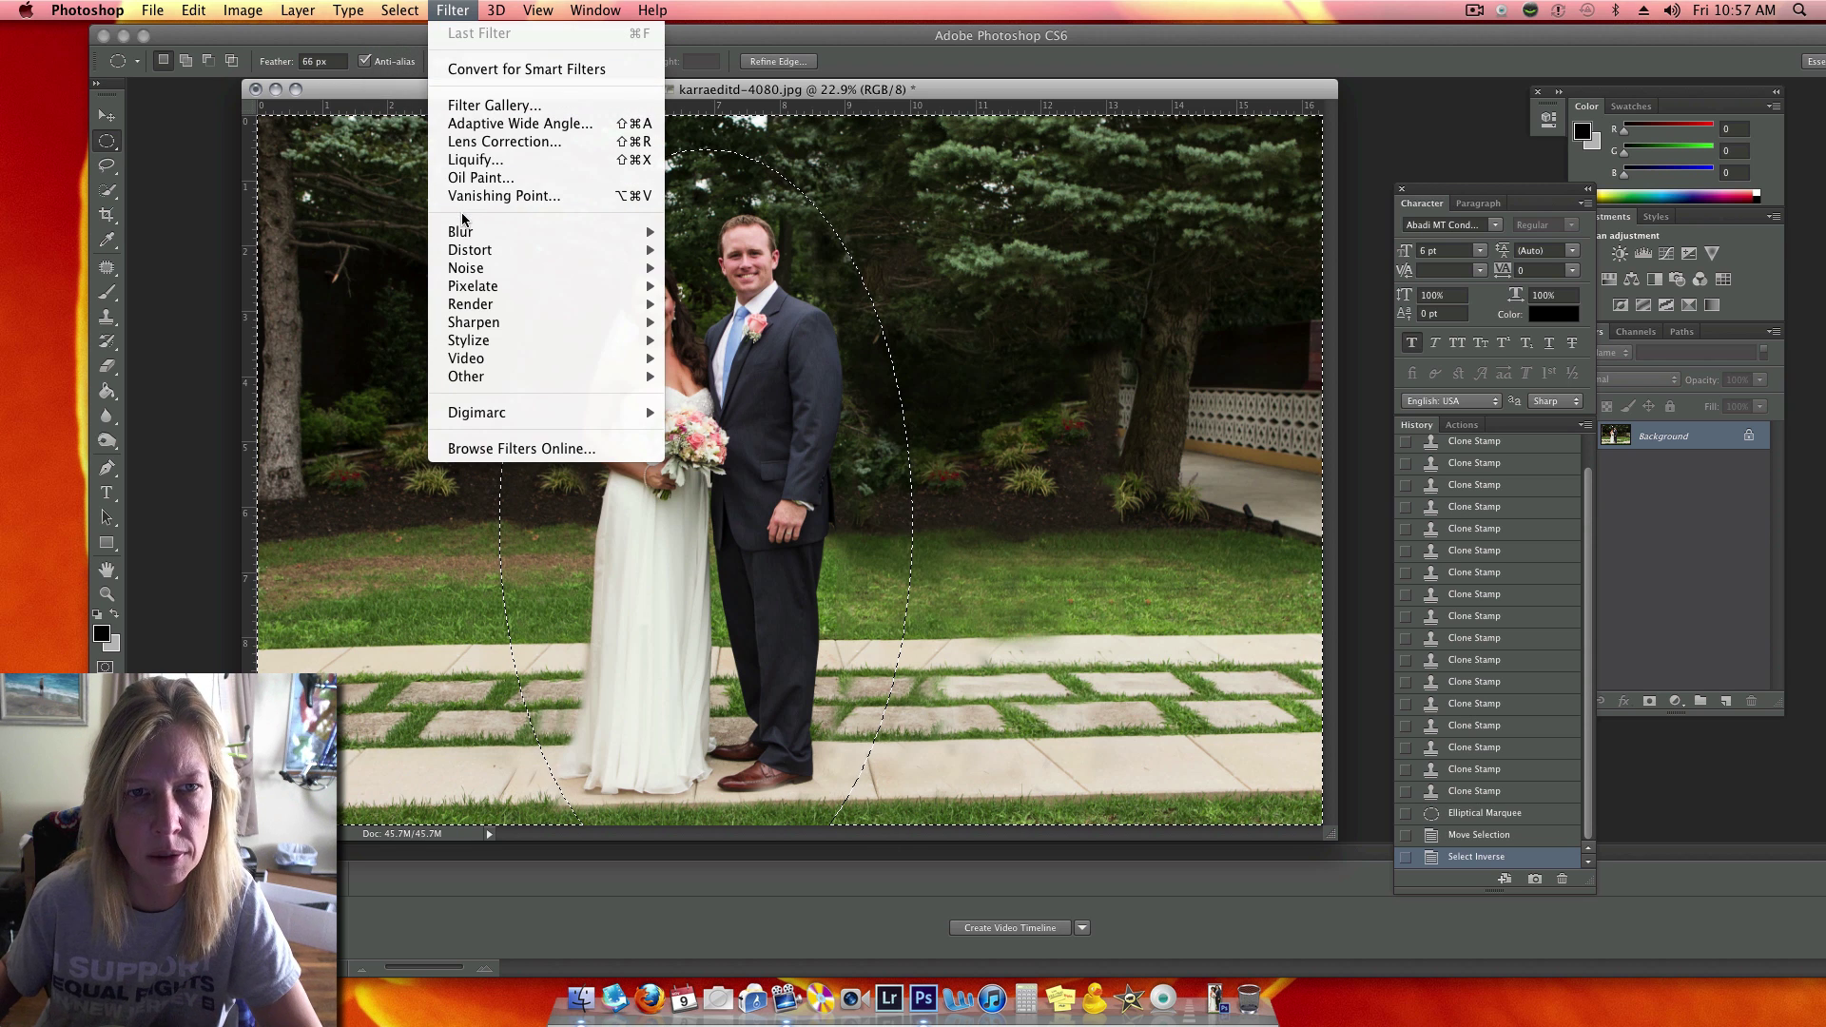
pyautogui.moveTo(462, 234)
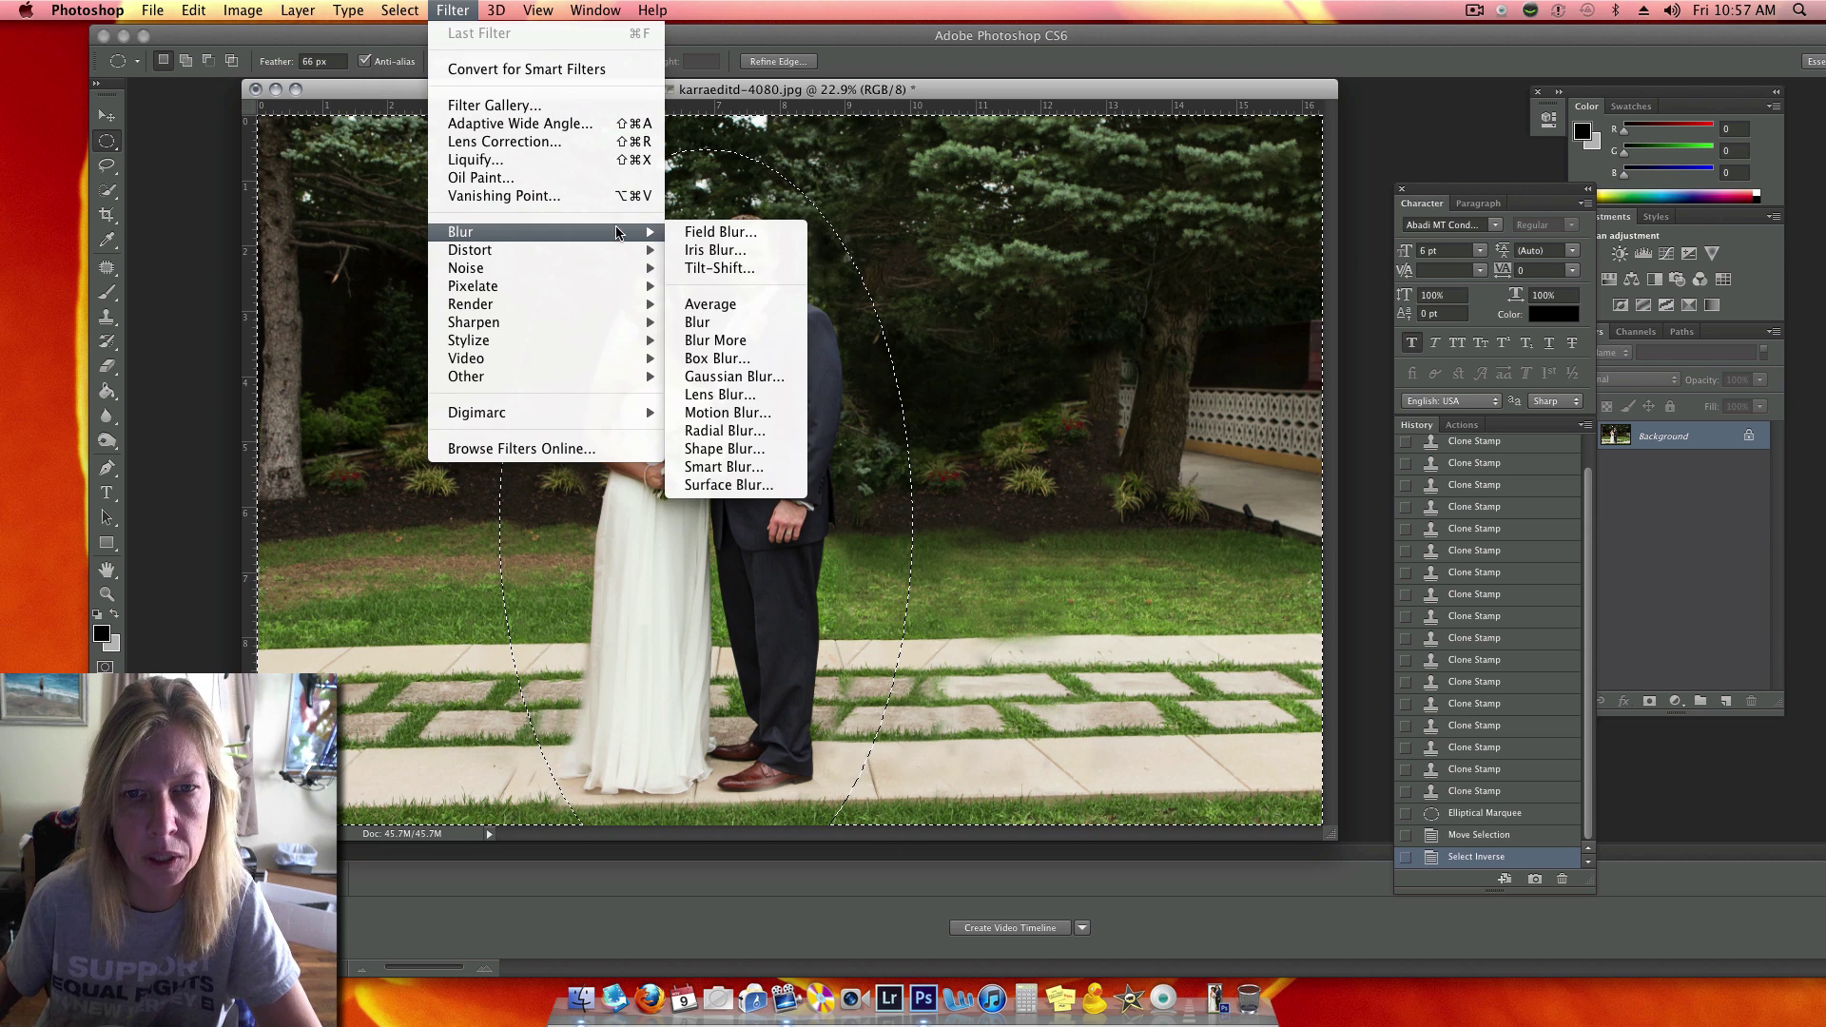
pyautogui.click(705, 378)
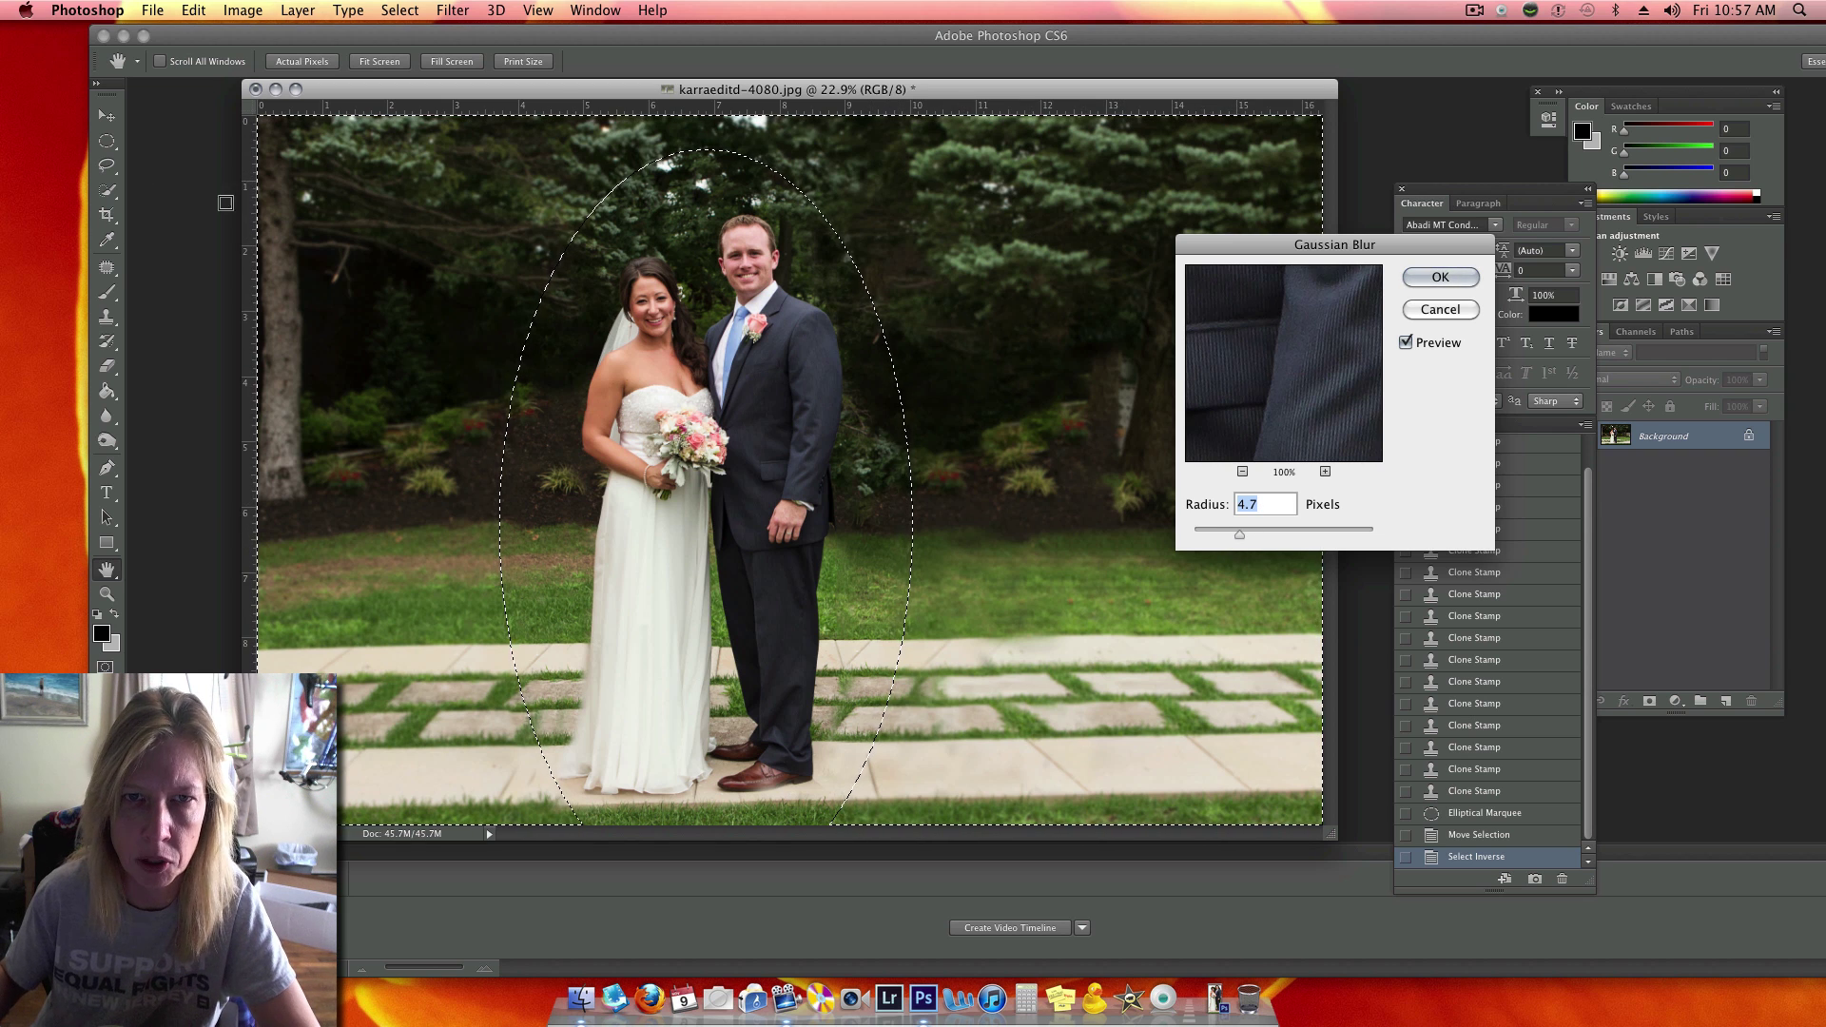
pyautogui.moveTo(1240, 539); pyautogui.dragTo(1227, 539)
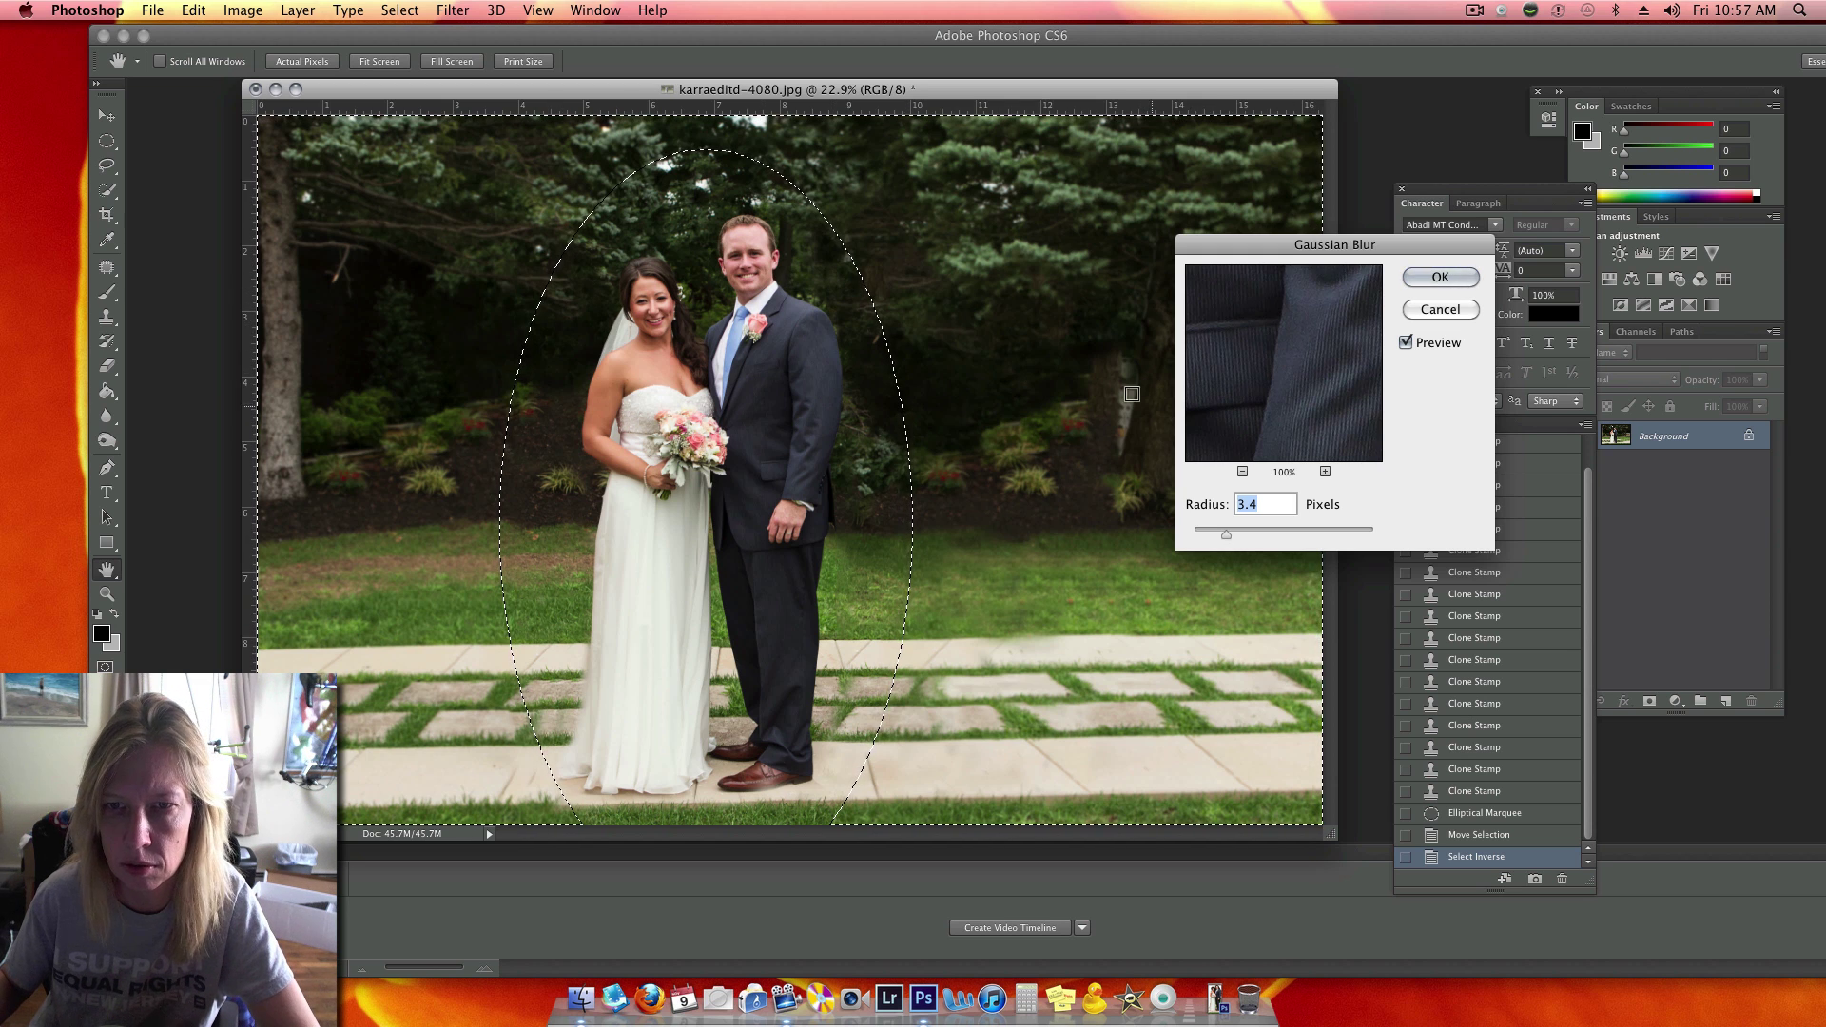
pyautogui.click(1436, 276)
pyautogui.press('super+d')
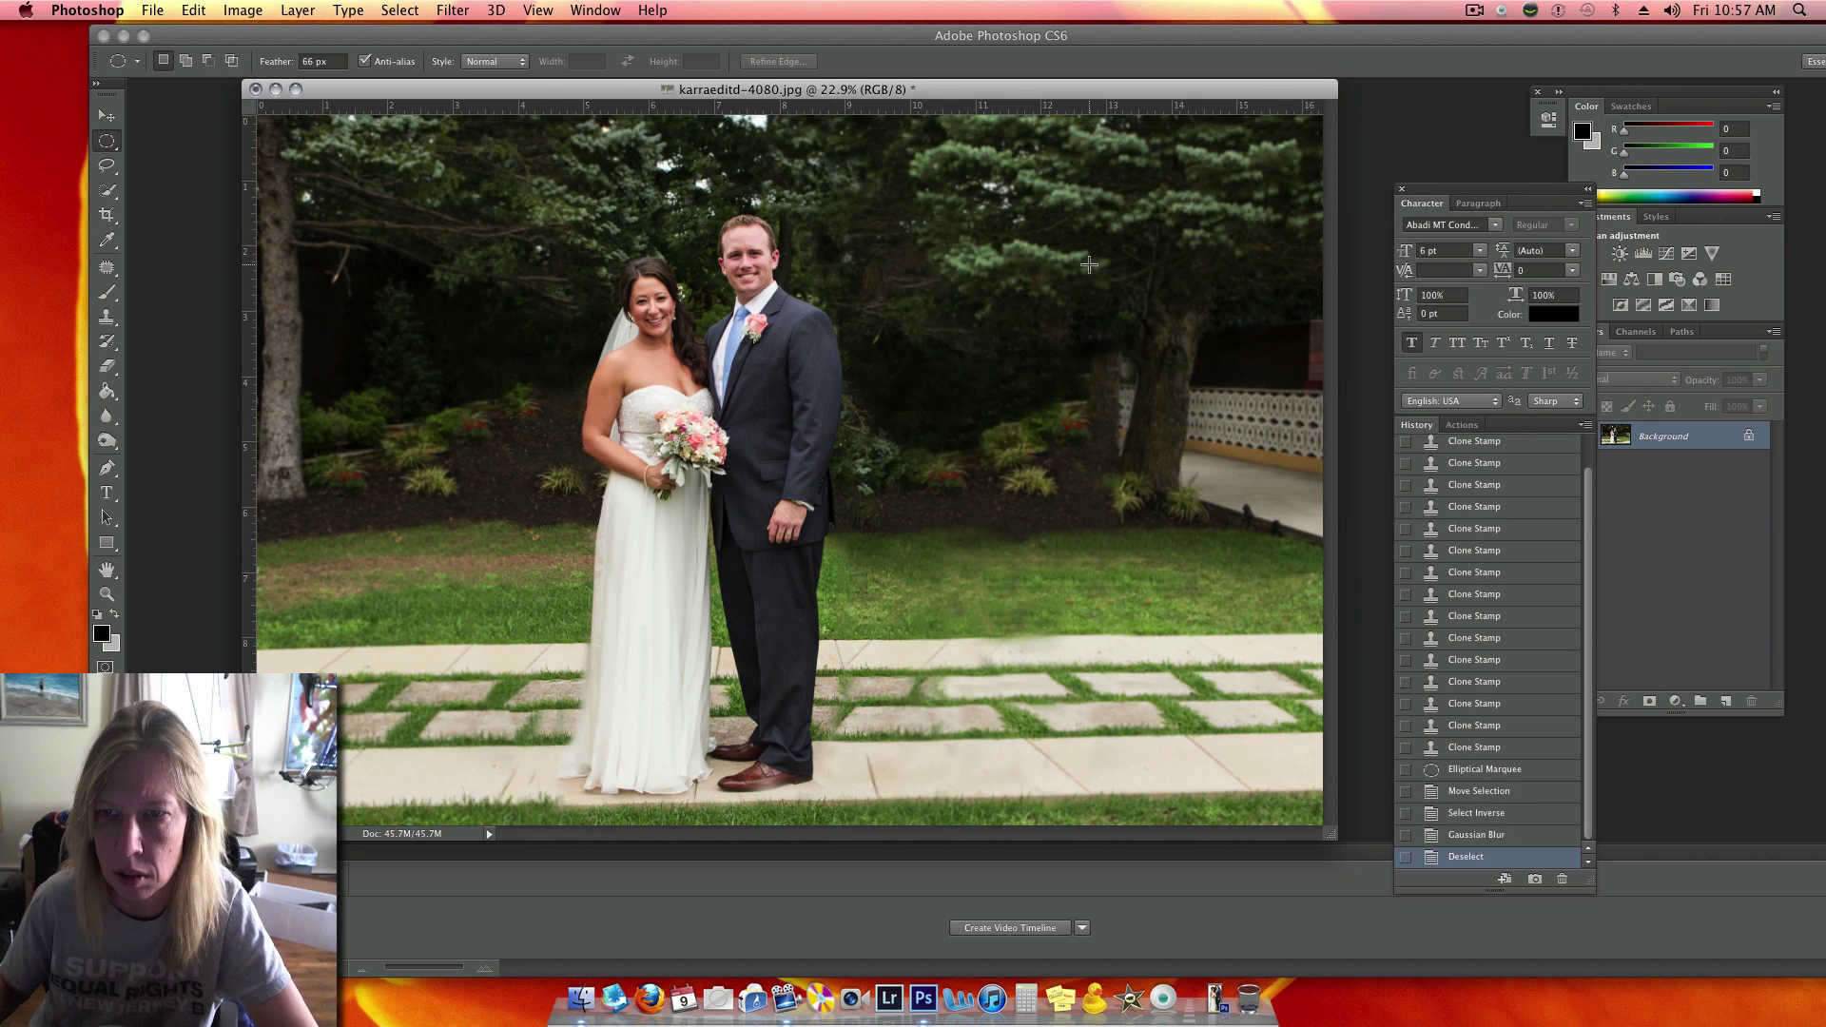
# Compare the blurred photo with earlier history states back through the last clone strokes, and return to the latest state
pyautogui.click(1489, 748)
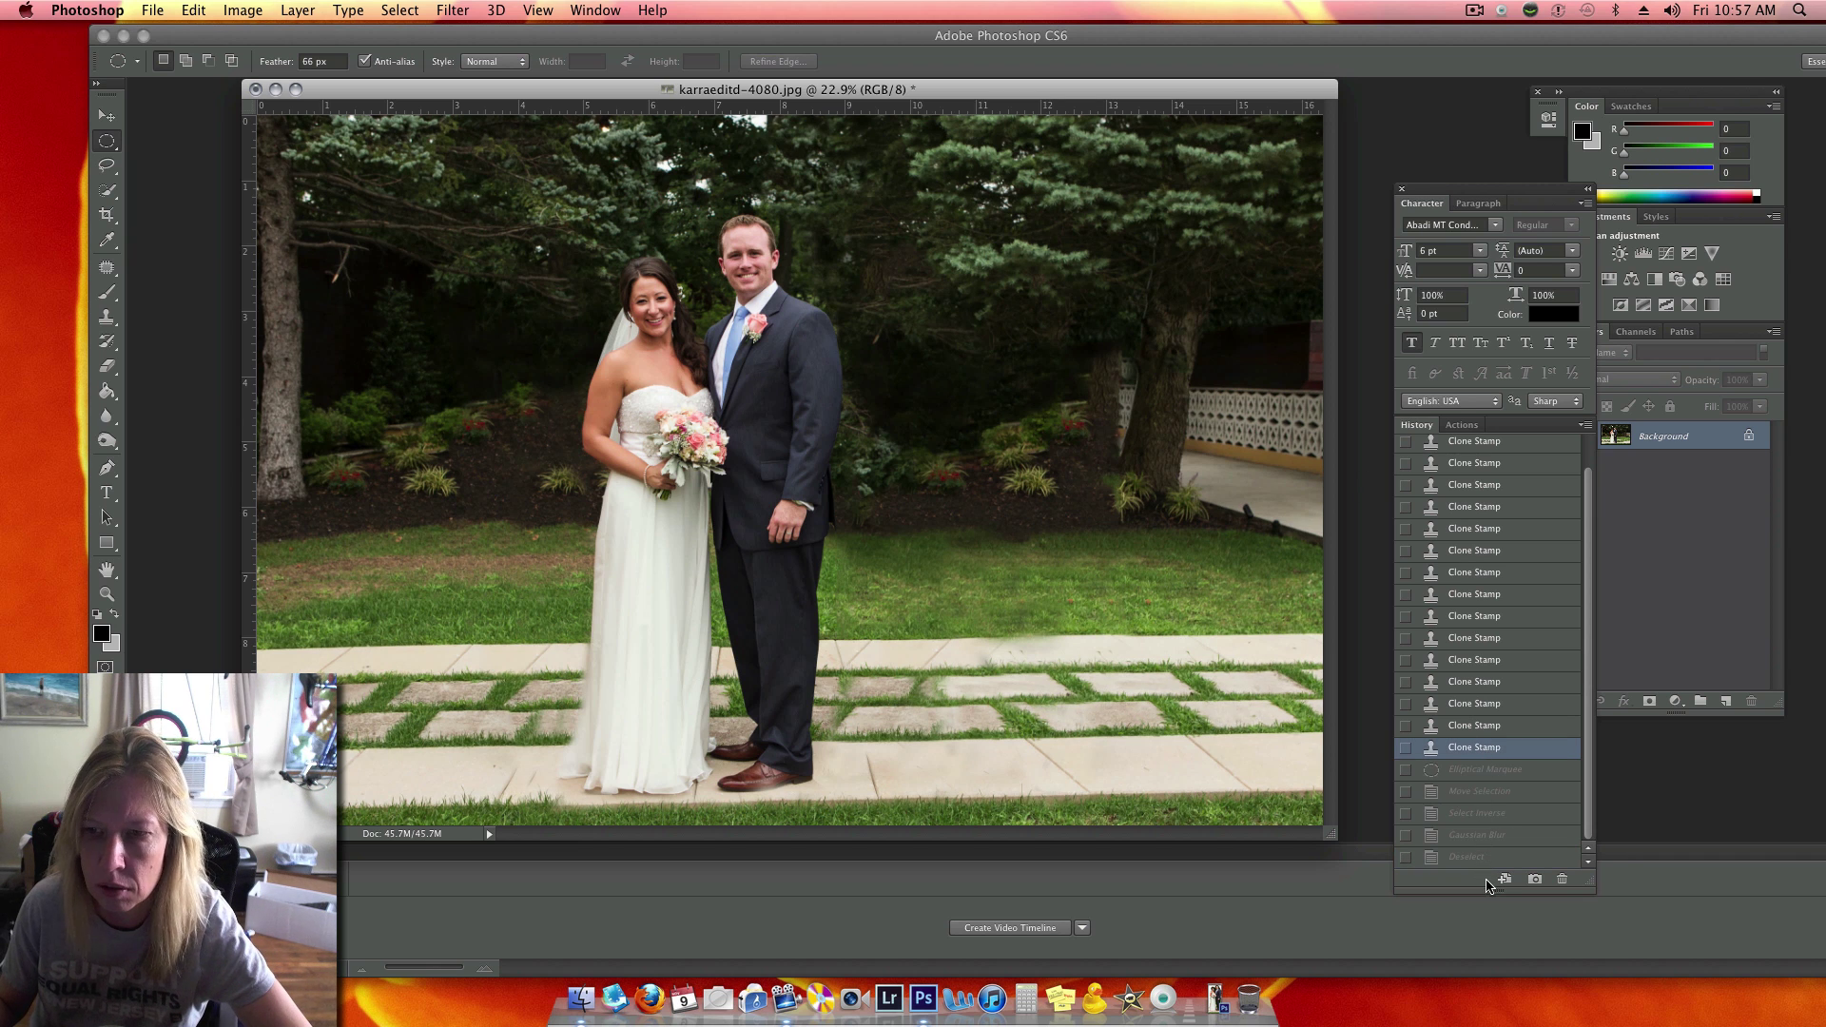
pyautogui.press('super+alt+z')
pyautogui.press('super+alt+z')
pyautogui.press('super+alt+z')
pyautogui.press('super+alt+z')
pyautogui.press('super+alt+z')
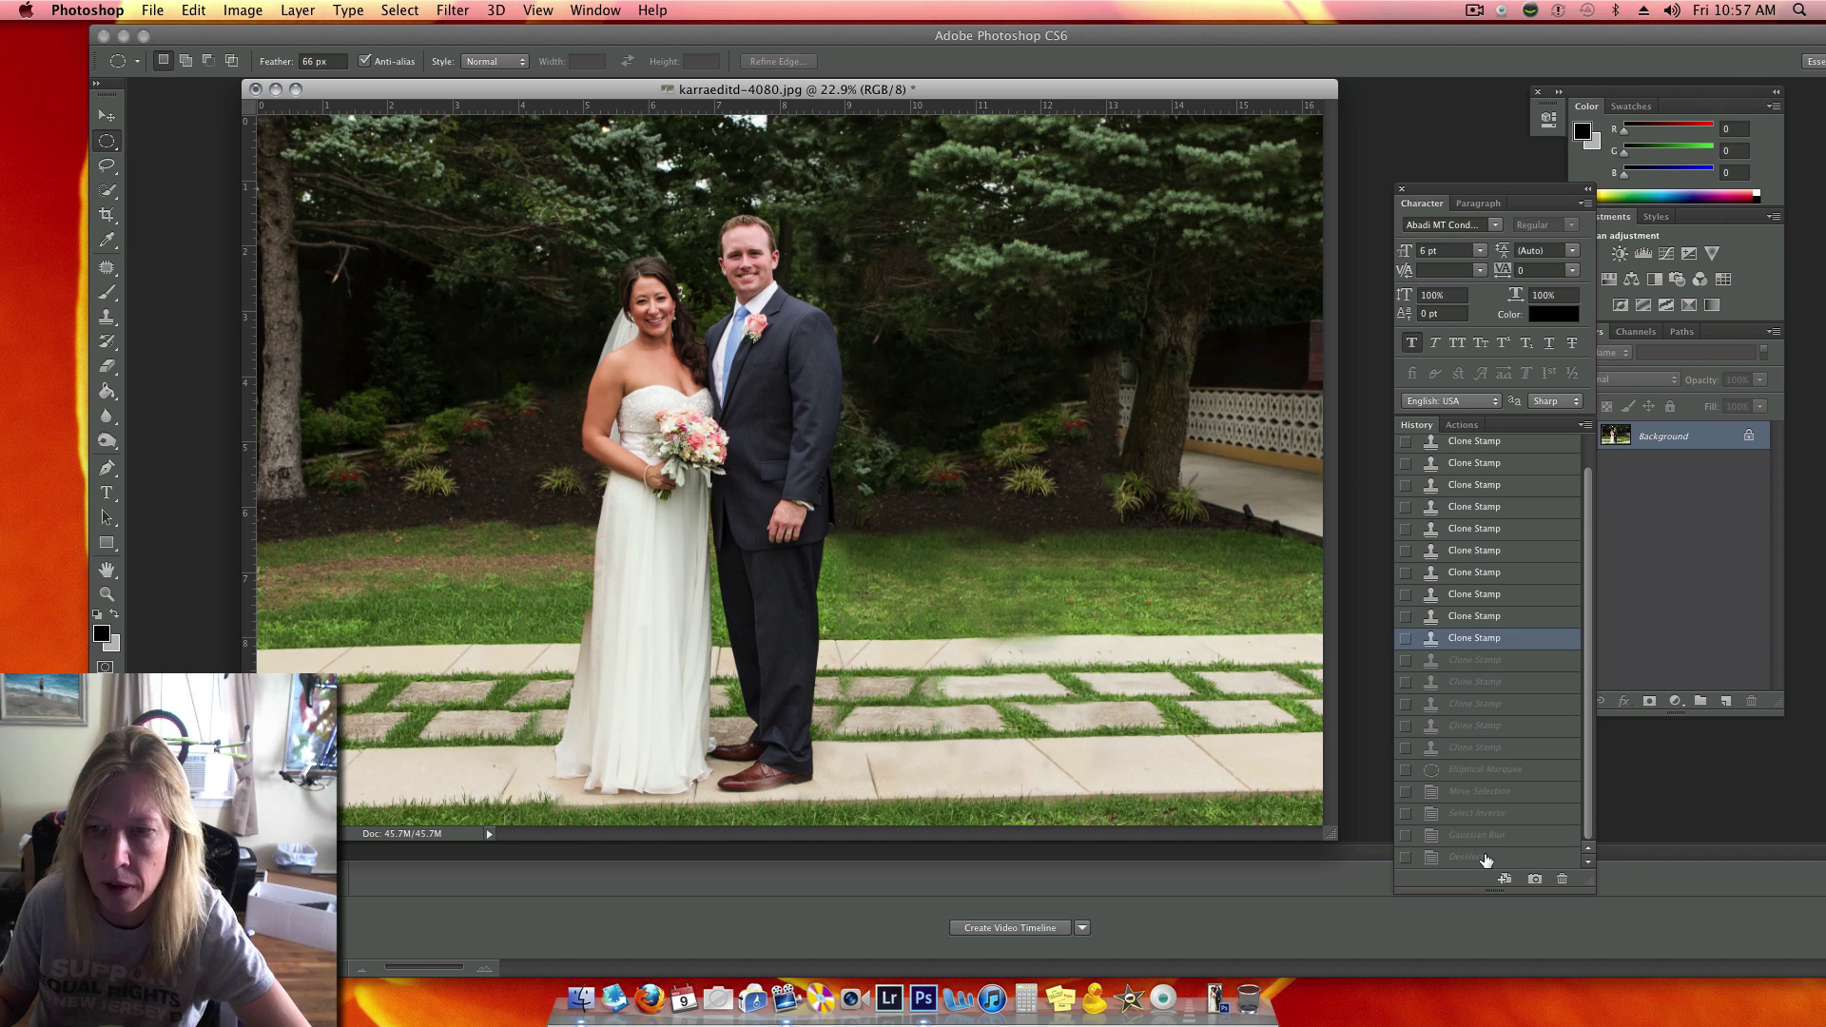
pyautogui.click(1476, 857)
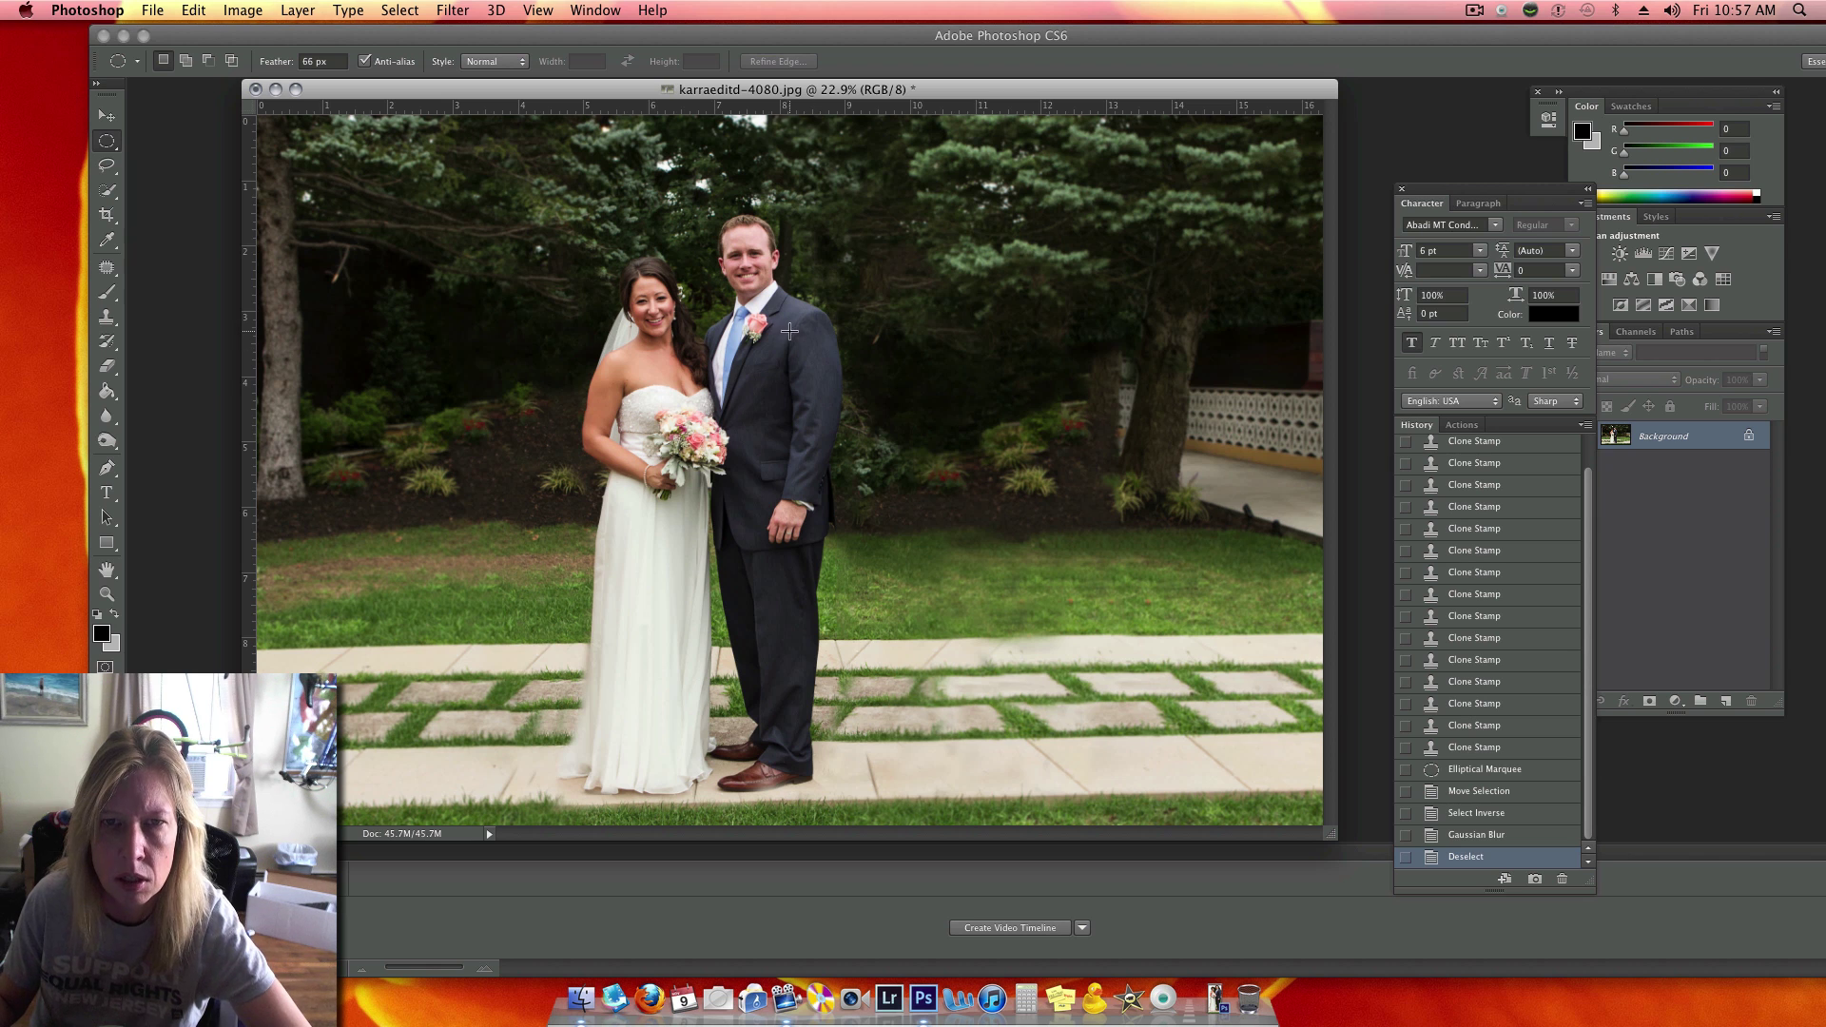
pyautogui.press('super+minus')
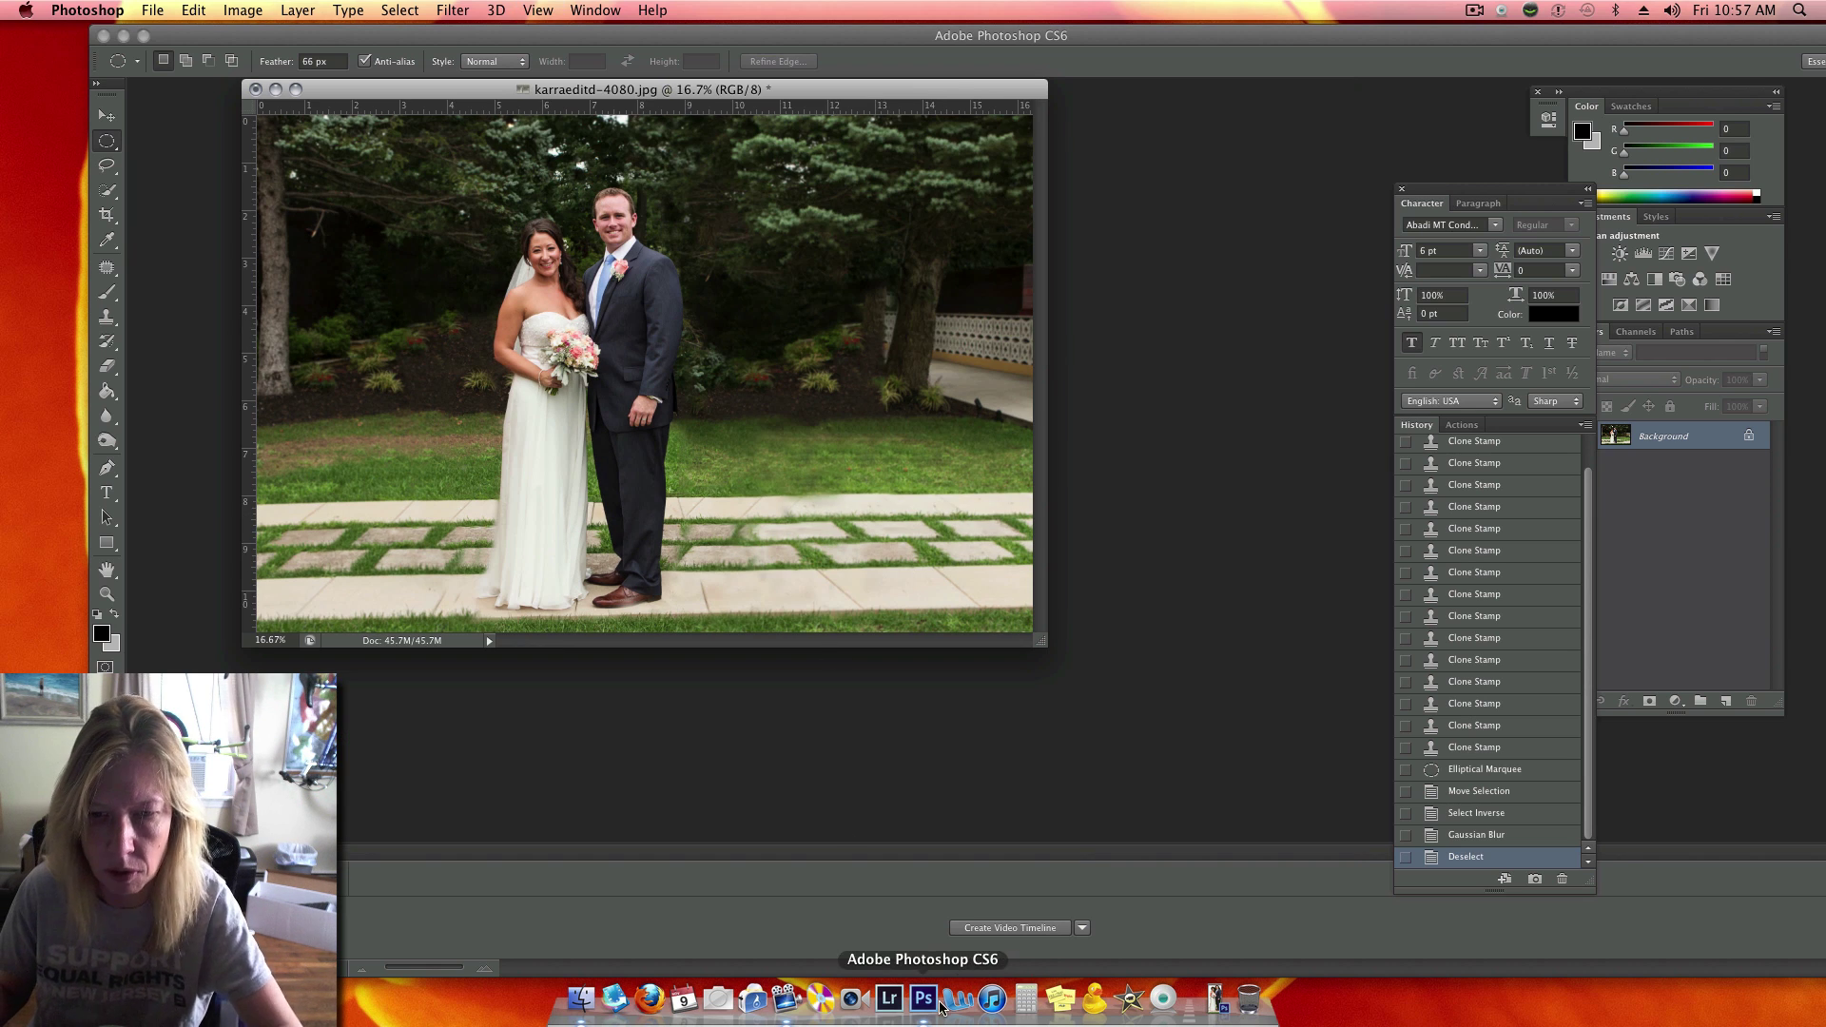
pyautogui.rightClick(797, 1002)
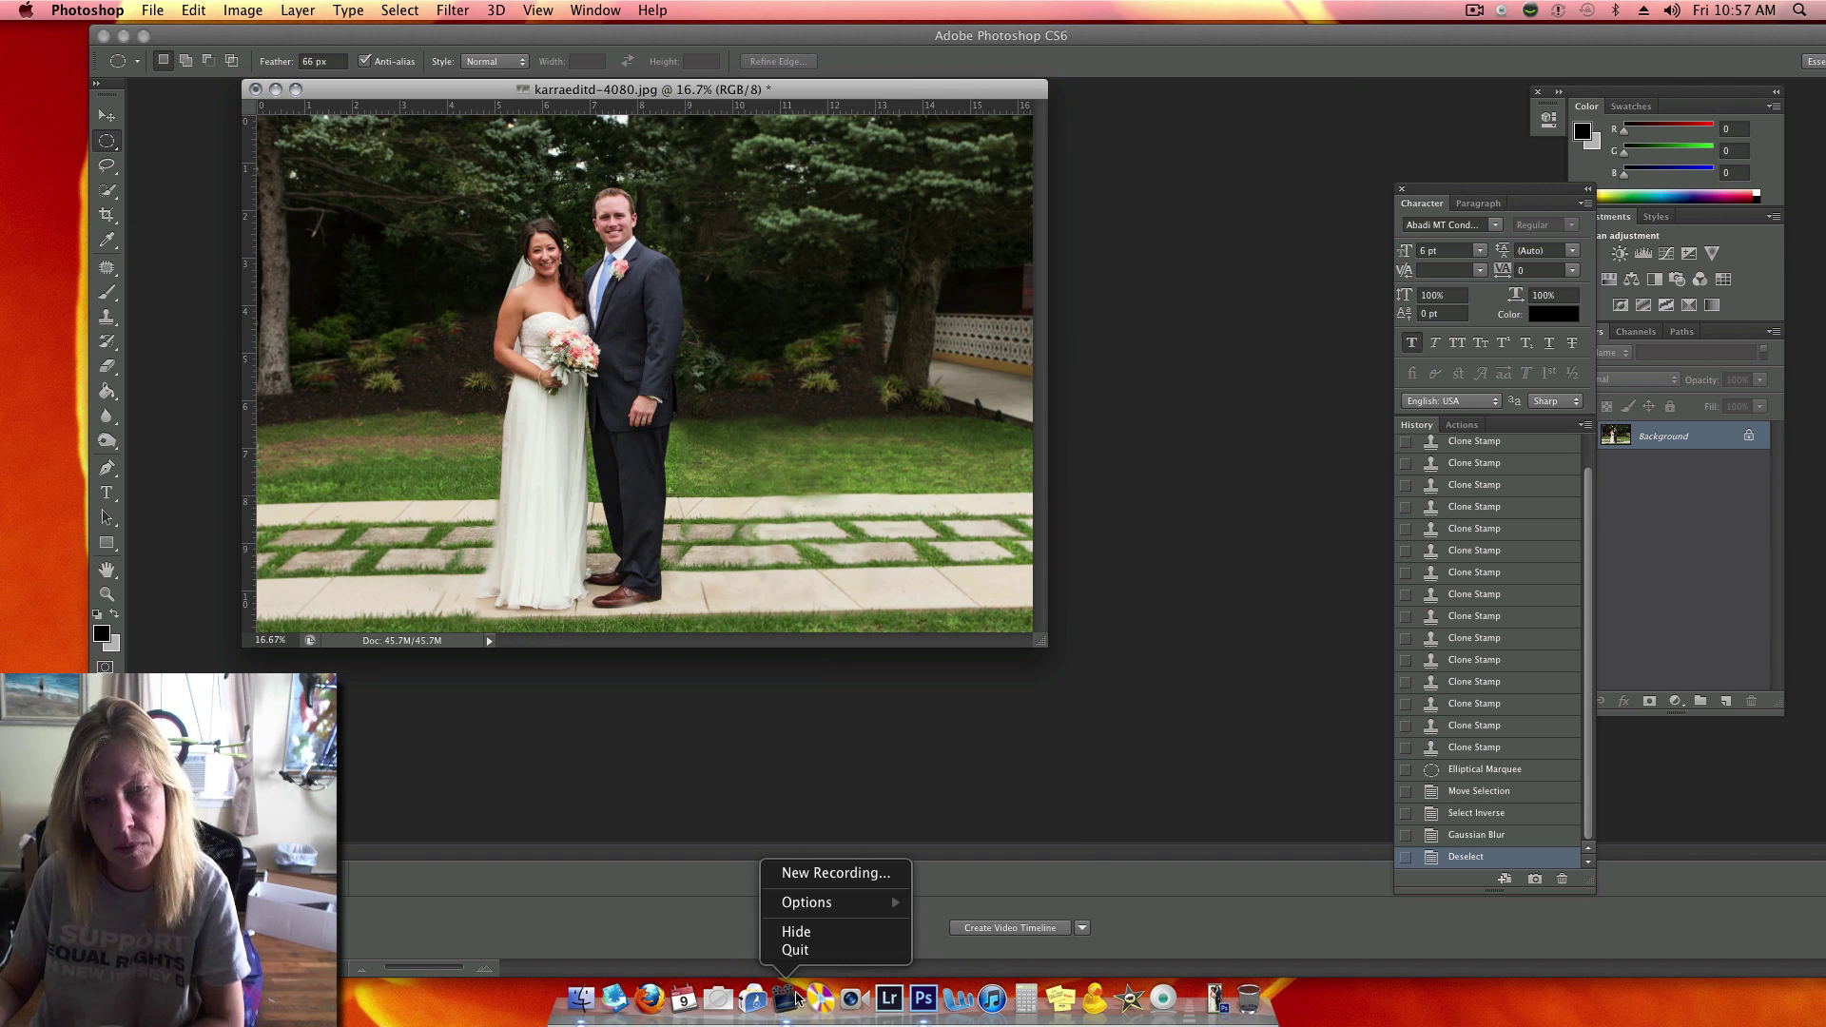
pyautogui.click(821, 873)
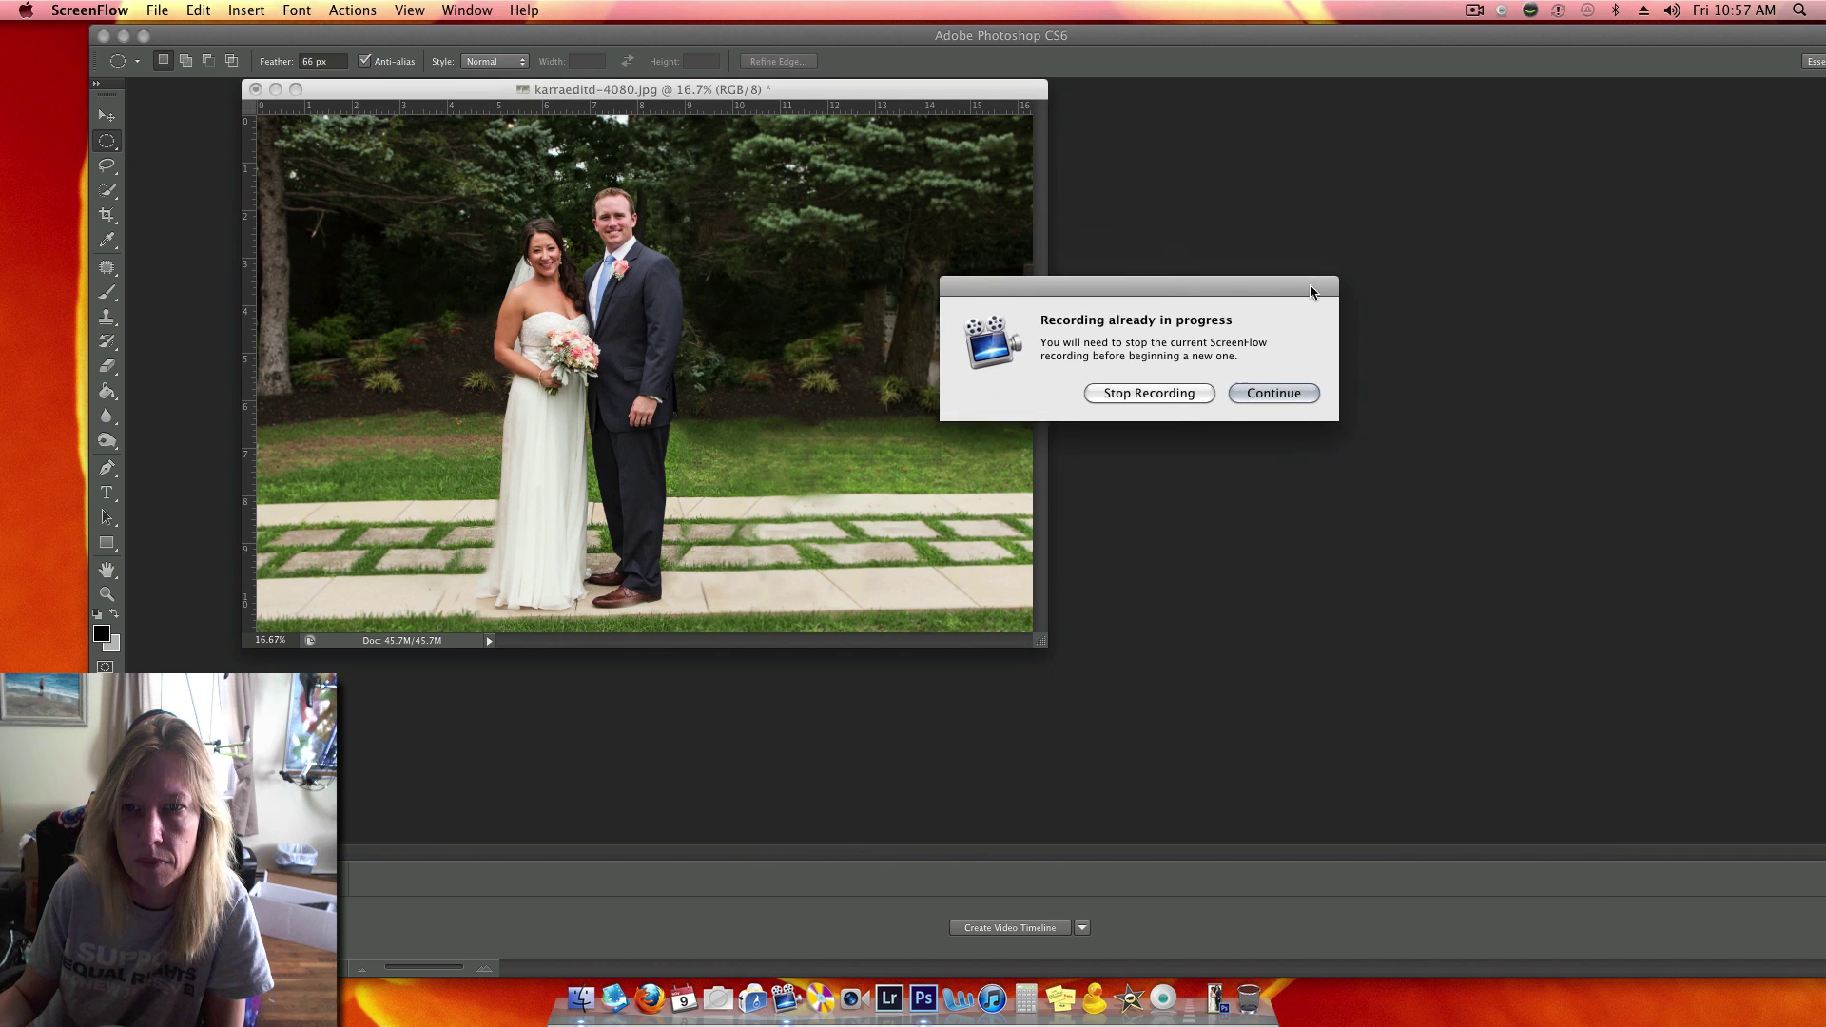